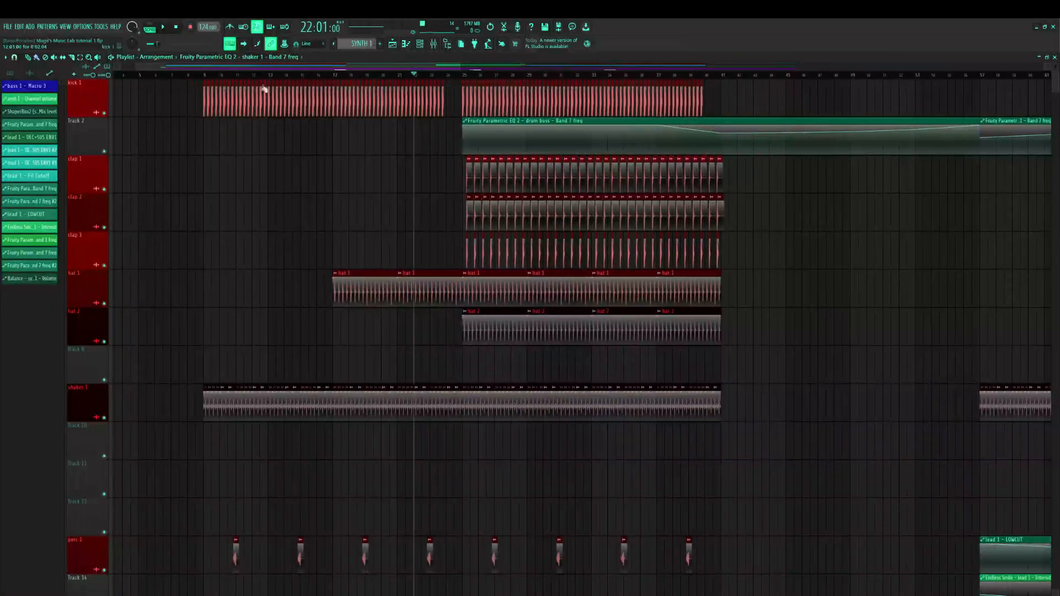
# Look through the whole arrangement, covering the drum, lead, vocal, bass, synth, ambience and FX tracks along with their automation clips
pyautogui.scroll(-4, 281, 80)
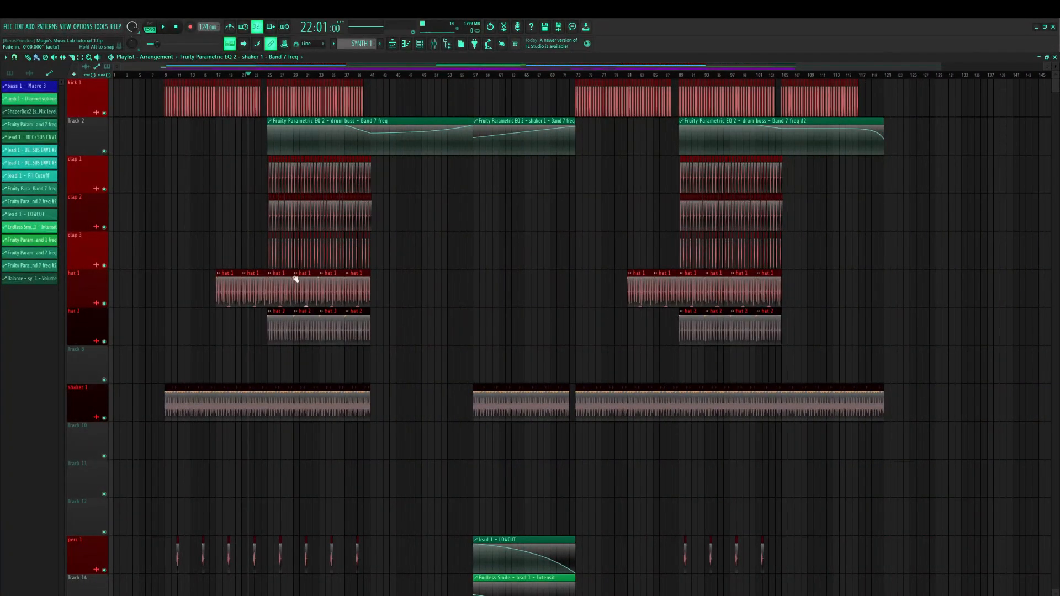
pyautogui.scroll(-15, 296, 279)
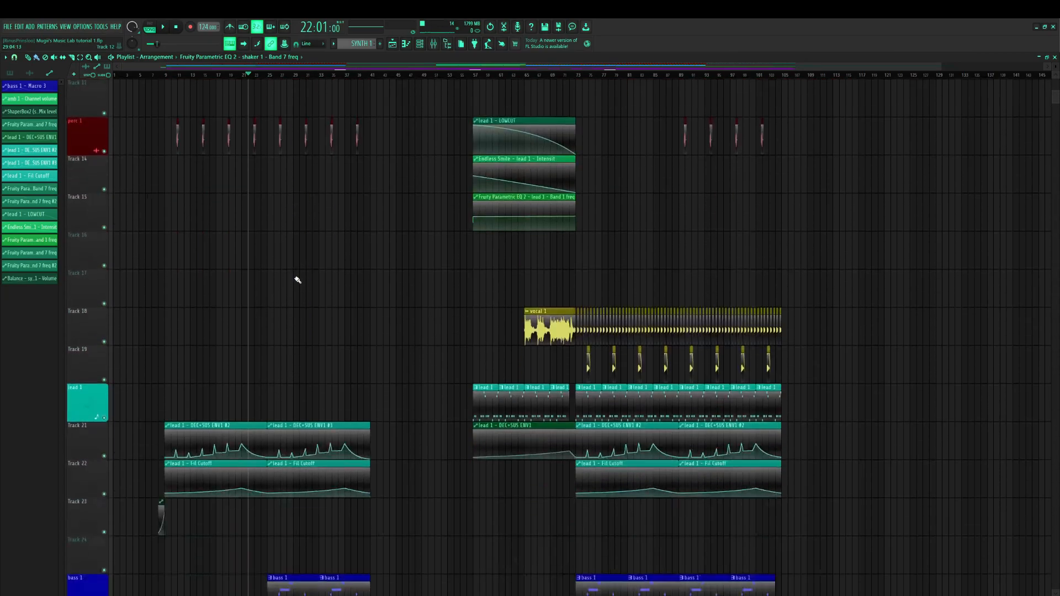
pyautogui.scroll(-20, 297, 280)
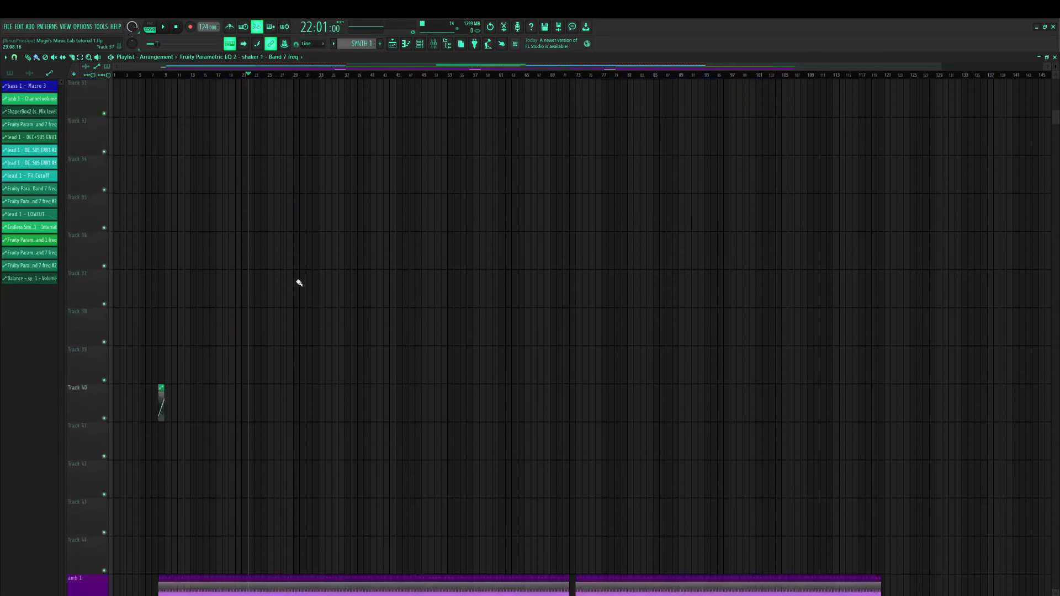
pyautogui.scroll(-13, 299, 284)
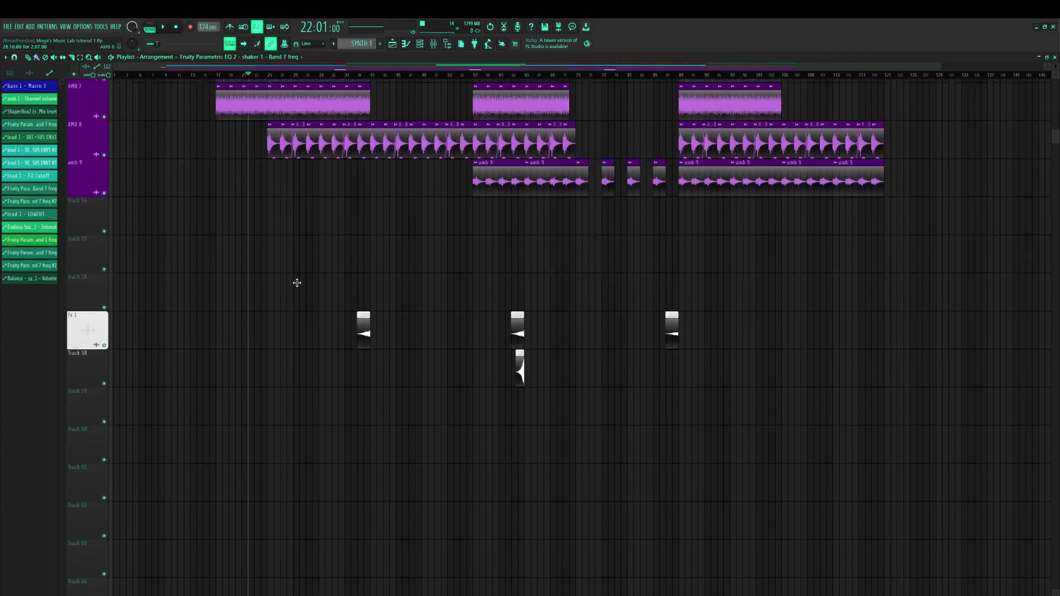
pyautogui.scroll(5, 496, 326)
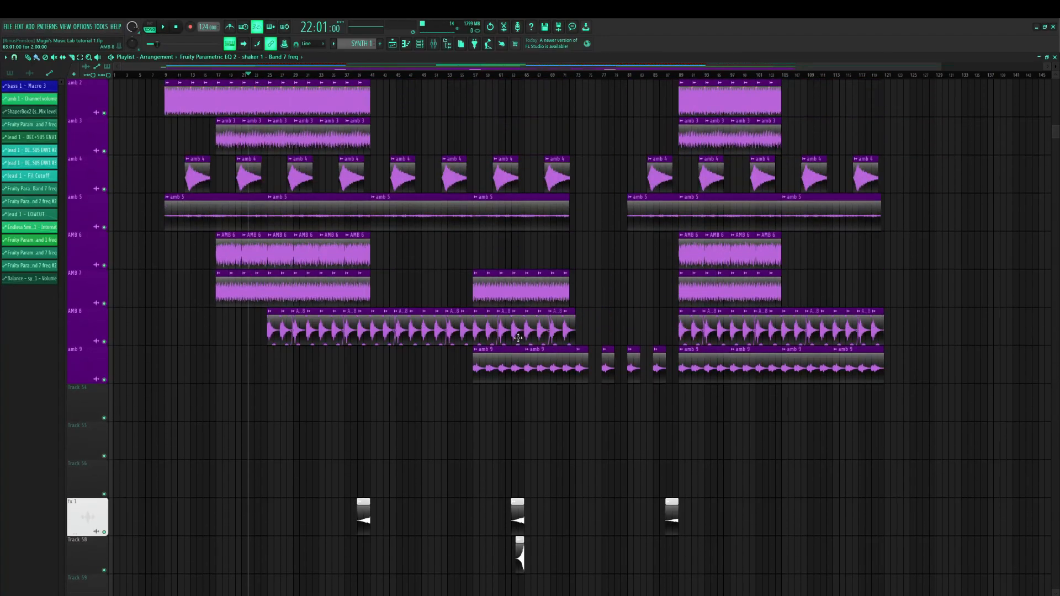
pyautogui.scroll(15, 480, 335)
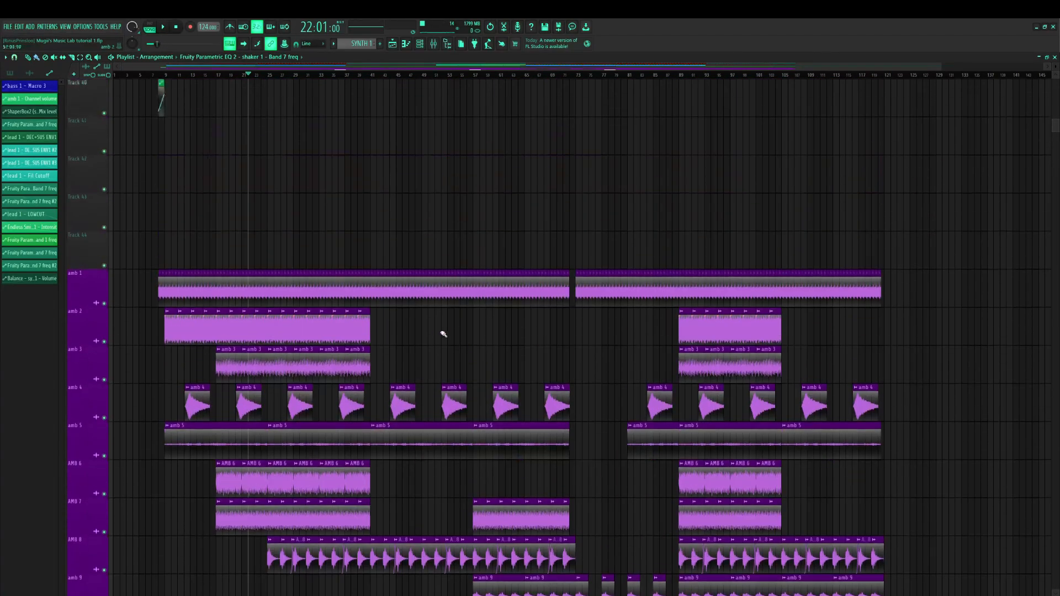
pyautogui.scroll(18, 309, 307)
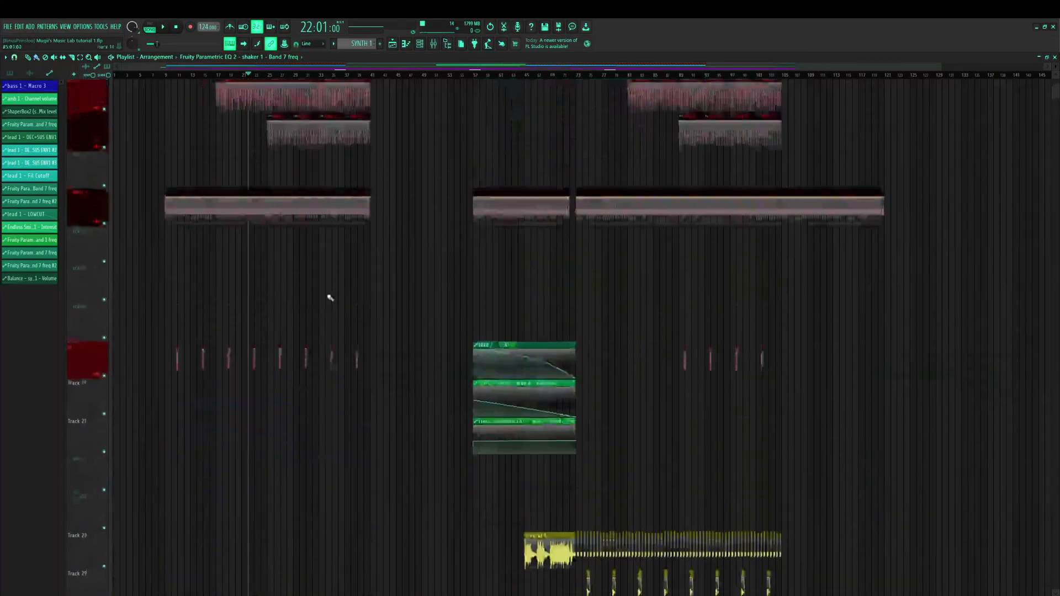
pyautogui.scroll(-11, 409, 308)
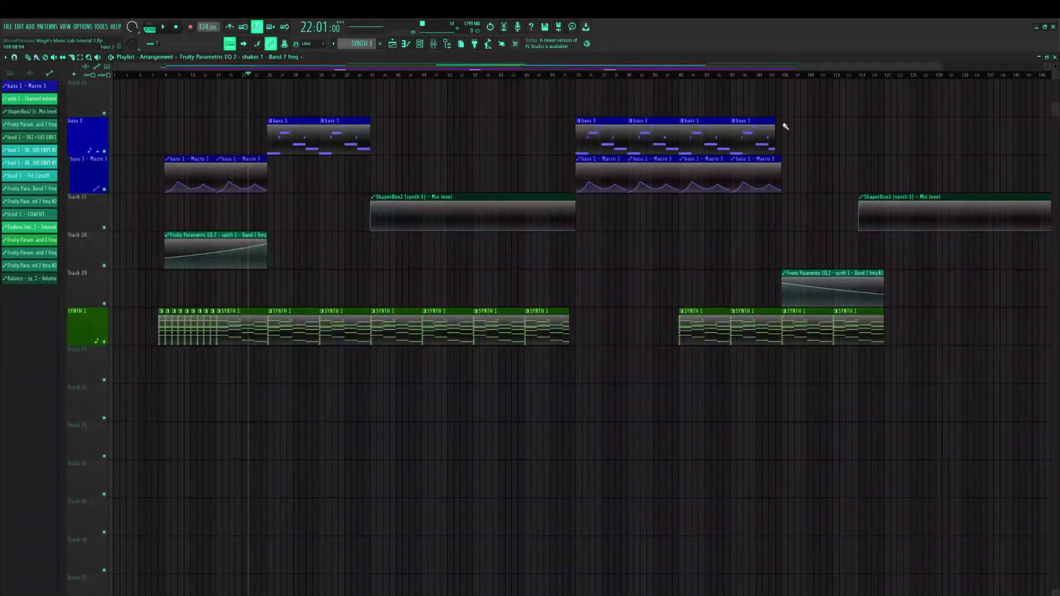
pyautogui.hscroll(5, 686, 81)
pyautogui.scroll(4, 686, 81)
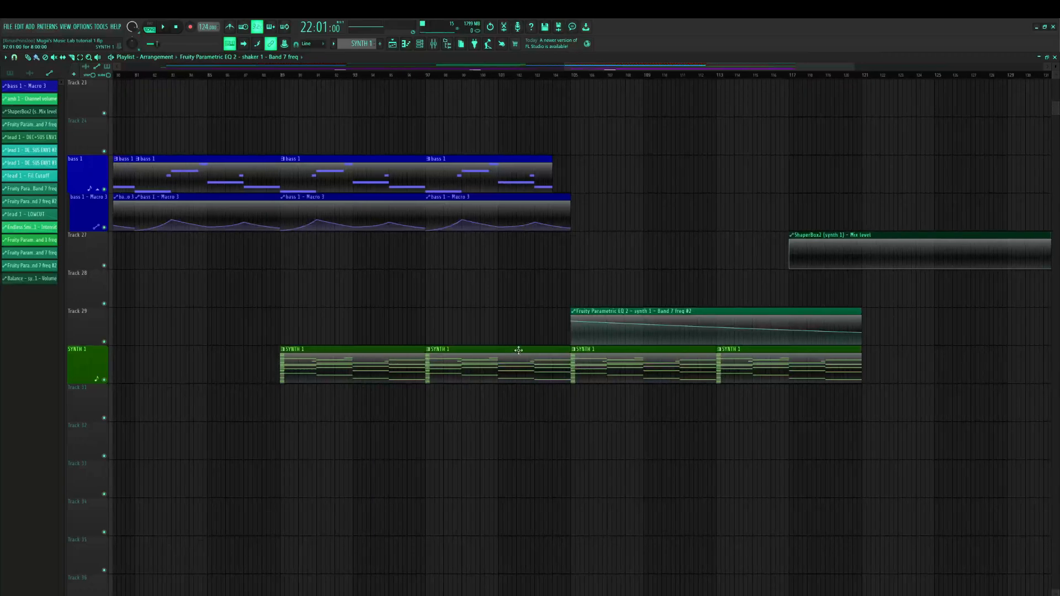
# Play the SYNTH 1 pattern and view its chord notes in the piano roll, returning to the playlist
pyautogui.click(421, 47)
pyautogui.click(627, 244)
pyautogui.click(635, 280)
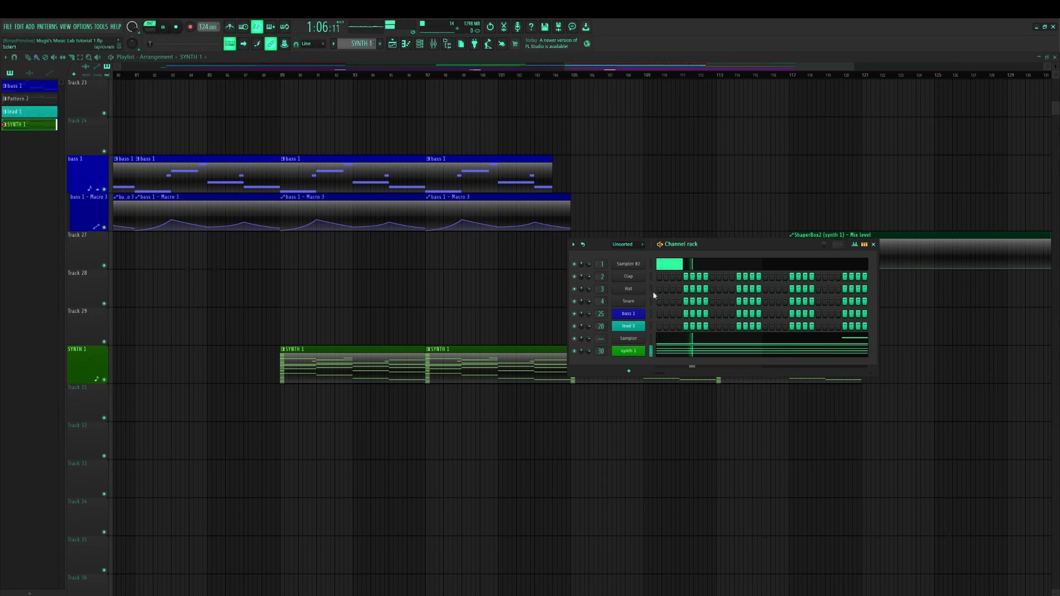
pyautogui.click(687, 352)
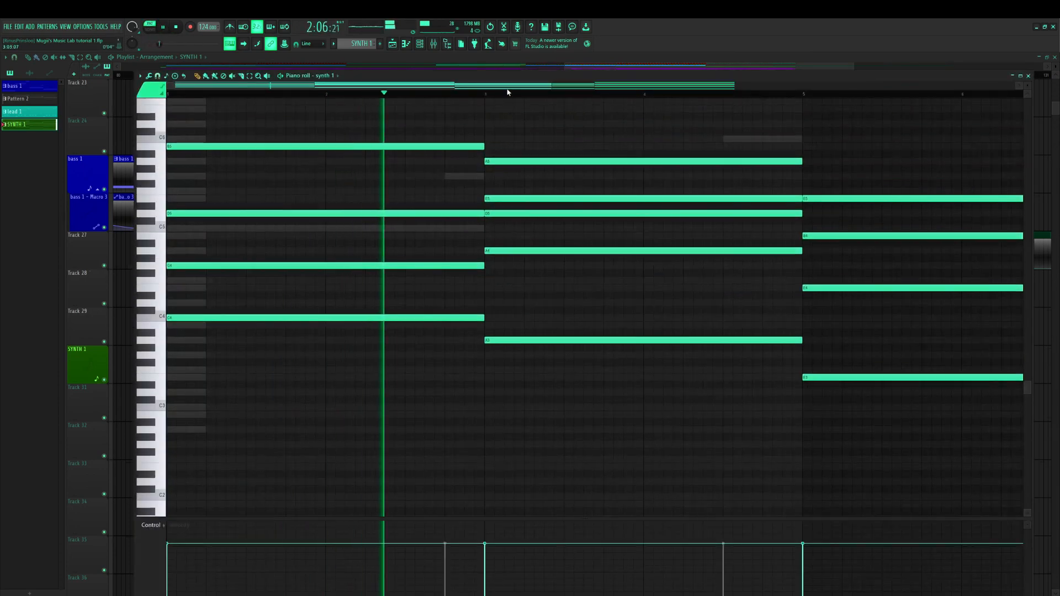
pyautogui.scroll(3, 503, 224)
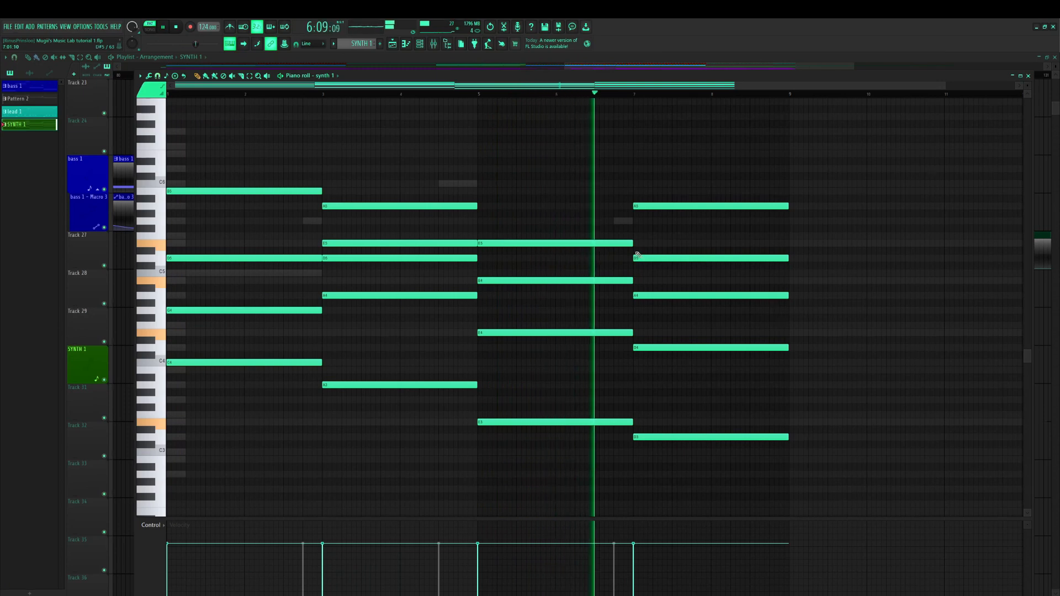
pyautogui.click(393, 47)
# Examine how the vocal, lead, bass and synth clips line up with the drum tracks across the arrangement
pyautogui.scroll(-5, 604, 166)
pyautogui.scroll(8, 644, 198)
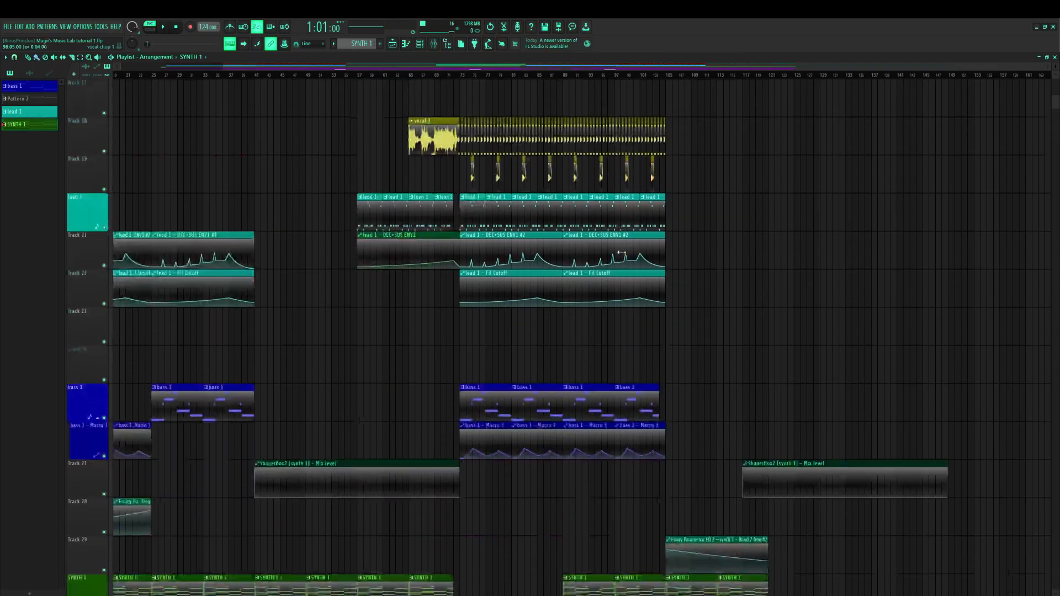
pyautogui.scroll(-7, 615, 260)
pyautogui.scroll(9, 400, 230)
pyautogui.scroll(1, 461, 219)
pyautogui.hscroll(-3, 159, 474)
pyautogui.scroll(6, 317, 225)
pyautogui.scroll(4, 302, 247)
pyautogui.scroll(6, 385, 76)
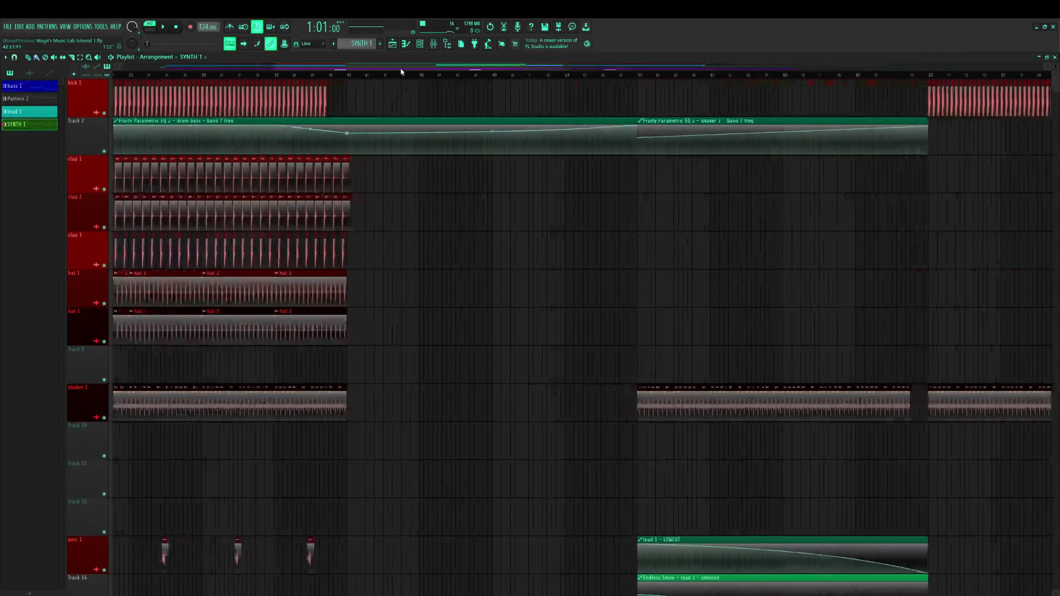
# Move the playback position to bar 41 and review which tracks play during the breakdown
pyautogui.moveTo(268, 72)
pyautogui.mouseDown()
pyautogui.moveTo(289, 71)
pyautogui.moveTo(249, 74)
pyautogui.moveTo(642, 96)
pyautogui.mouseUp()
pyautogui.moveTo(812, 96); pyautogui.dragTo(843, 93)
pyautogui.moveTo(602, 71); pyautogui.dragTo(568, 147)
pyautogui.scroll(-10, 551, 251)
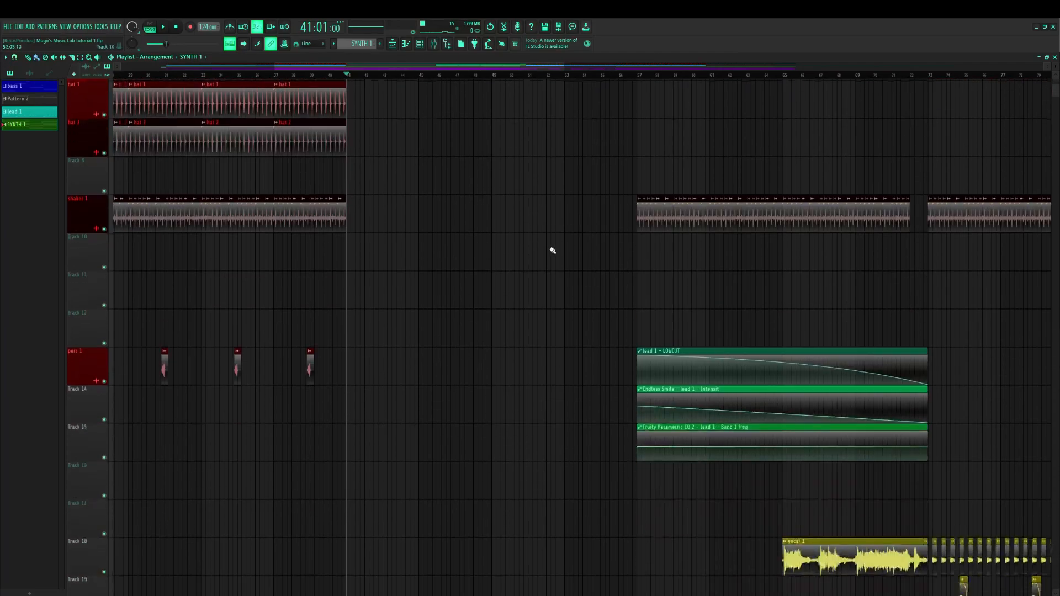
pyautogui.scroll(10, 580, 293)
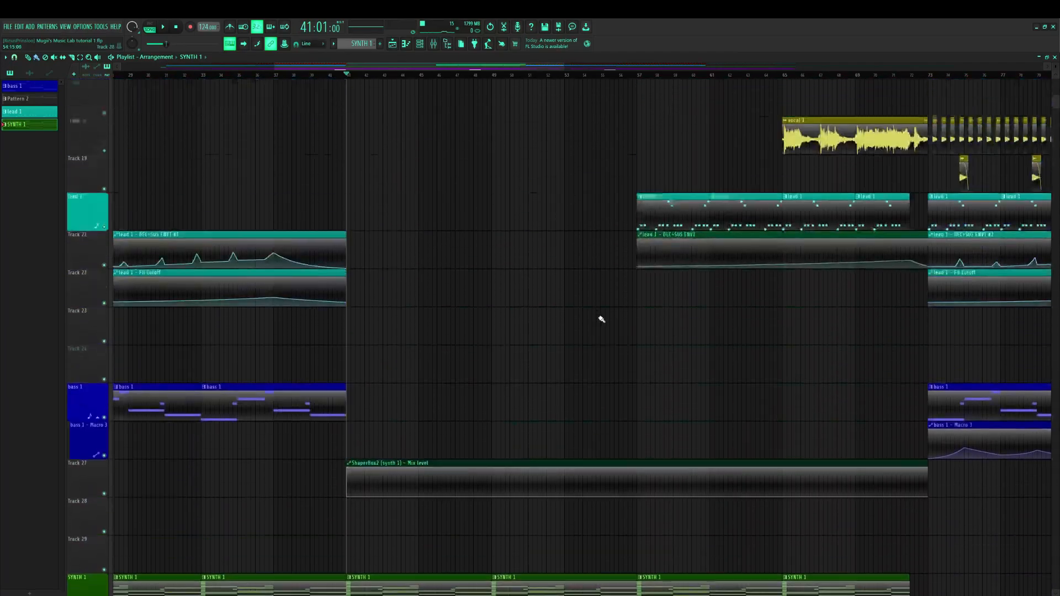
pyautogui.scroll(1, 618, 336)
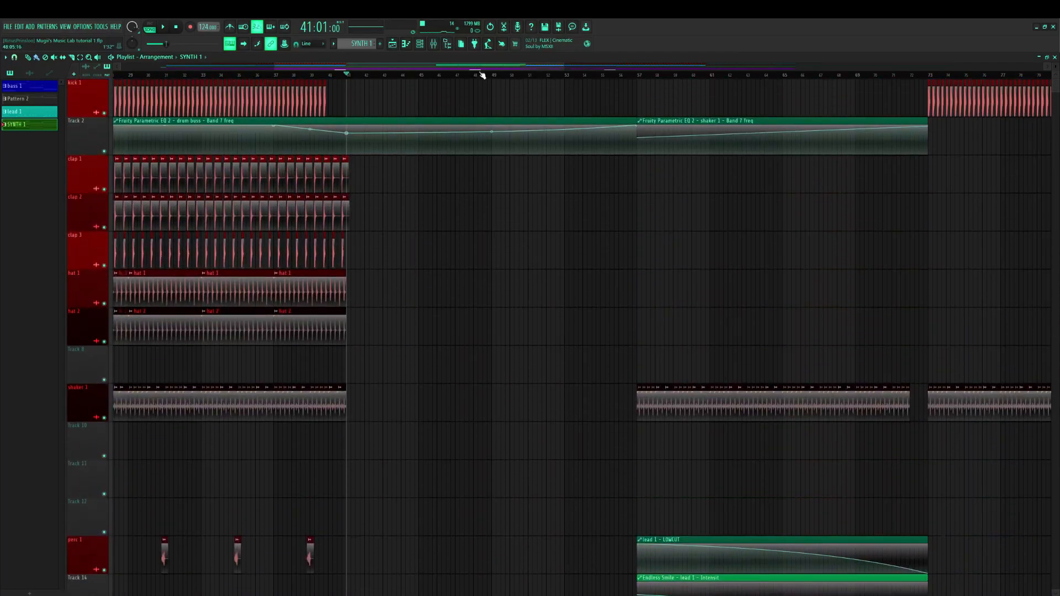
# Select bars 65 to 73 on the timeline, solo Track 18 and play the vocal 1 clip
pyautogui.hscroll(6, 482, 75)
pyautogui.scroll(-6, 525, 246)
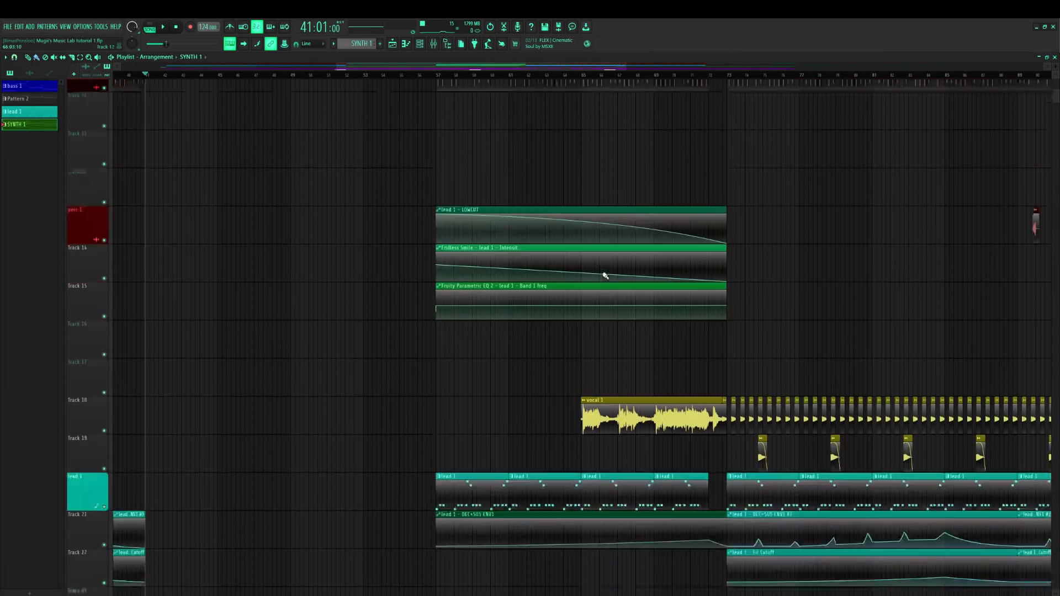
pyautogui.scroll(-1, 606, 276)
pyautogui.hscroll(4, 501, 68)
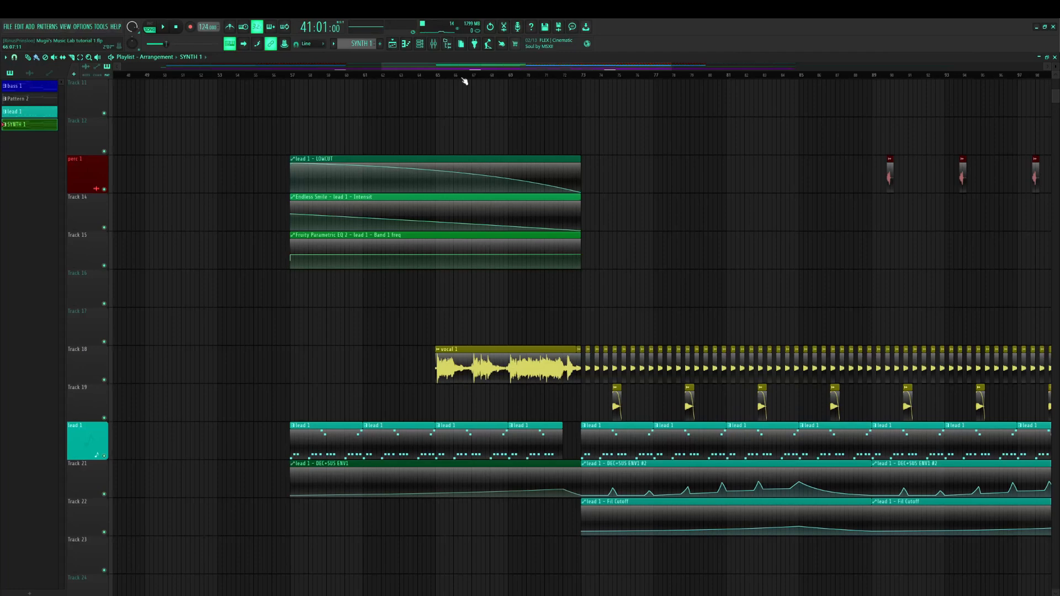
pyautogui.scroll(3, 436, 81)
pyautogui.moveTo(388, 78); pyautogui.dragTo(693, 120)
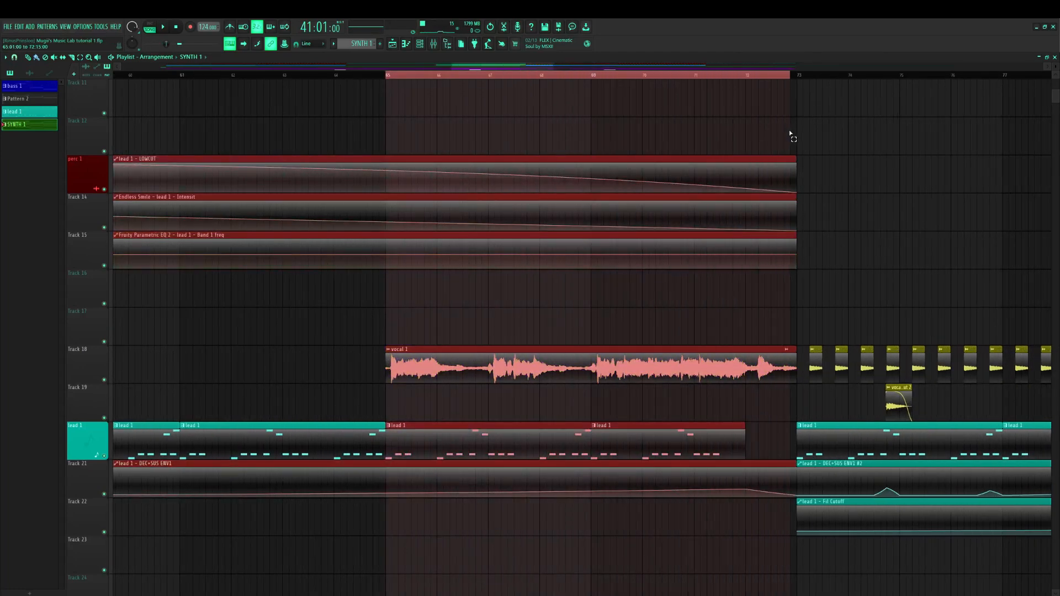
pyautogui.moveTo(796, 134); pyautogui.dragTo(797, 135)
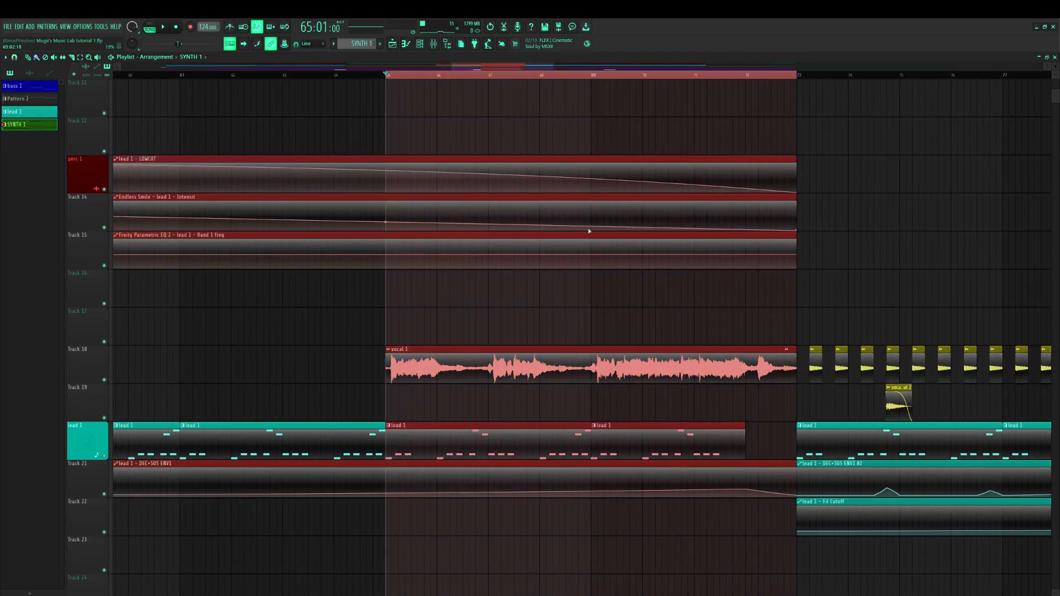
pyautogui.rightClick(104, 380)
pyautogui.press('space')
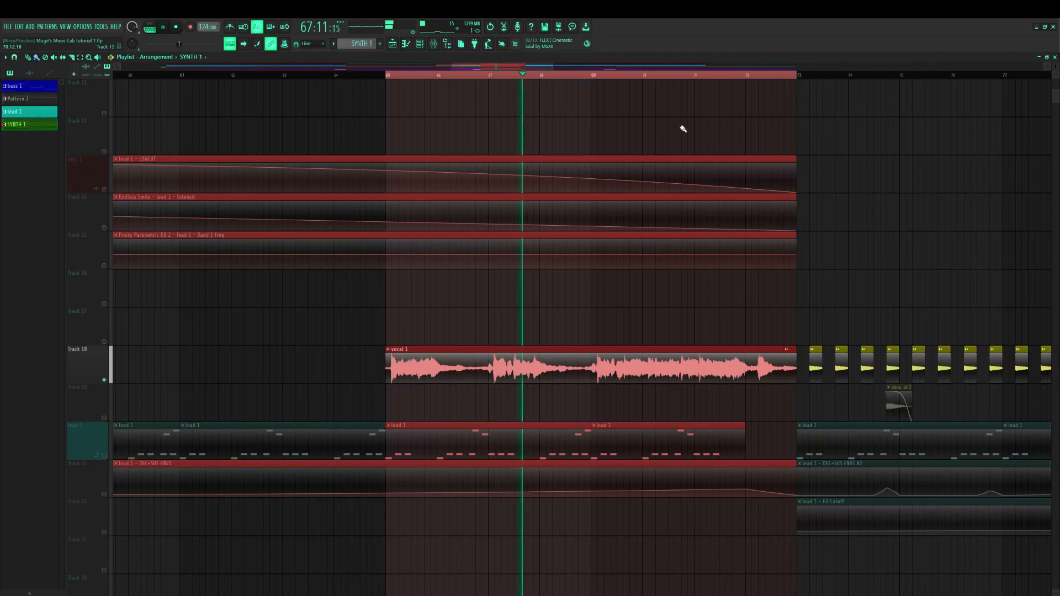
# Inspect the Fruity Parametric EQ 2 curve on the vocal 1 mixer track
pyautogui.press('F9')
pyautogui.click(644, 208)
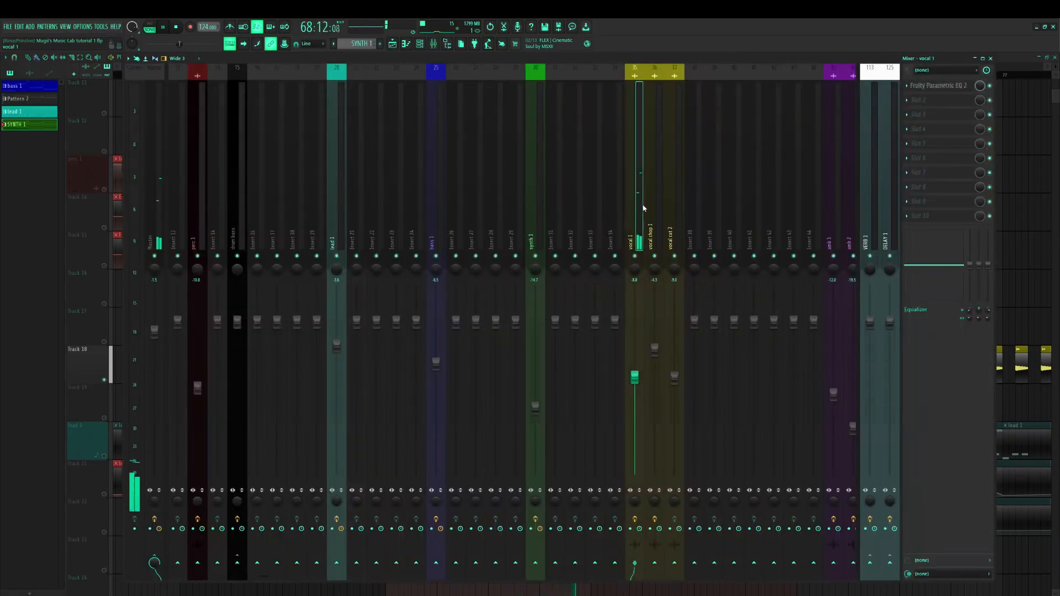
pyautogui.click(919, 87)
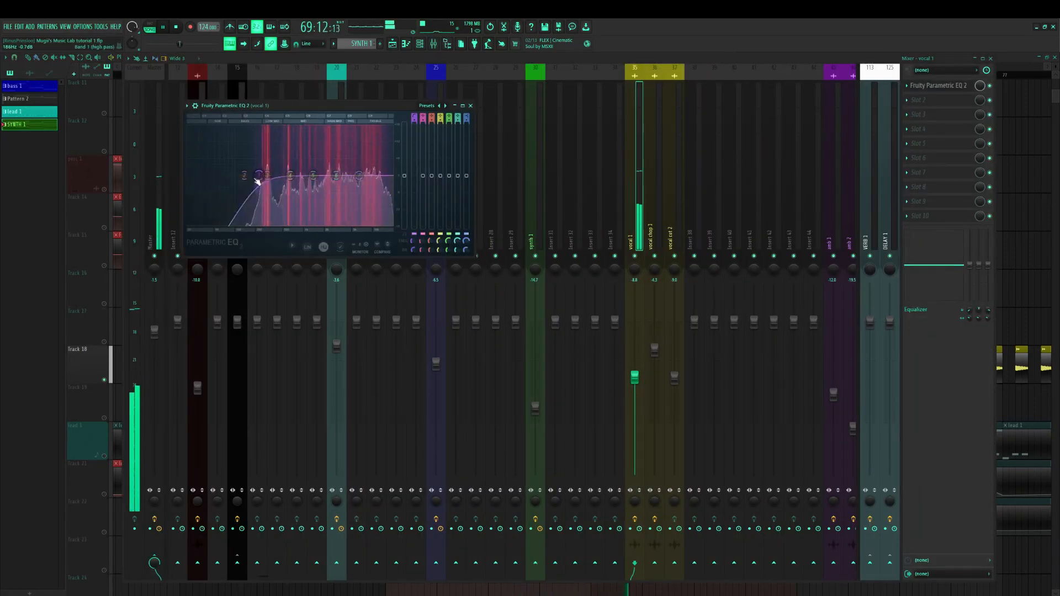
pyautogui.press('F9')
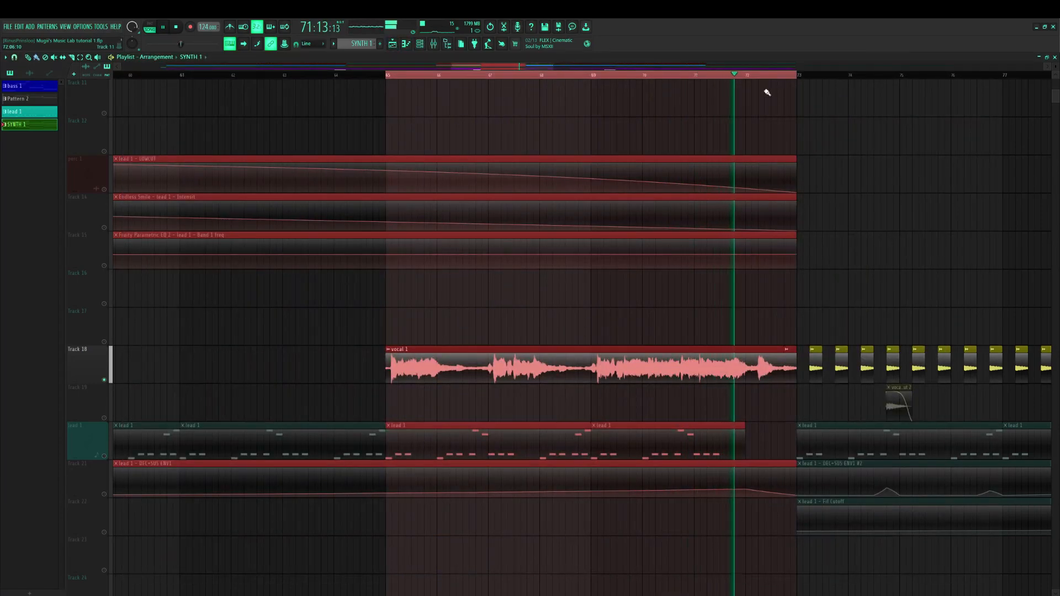
# Clear the time selection and listen on into the vocal chops while checking their signal in the mixer
pyautogui.rightClick(738, 76)
pyautogui.moveTo(518, 67); pyautogui.dragTo(547, 72)
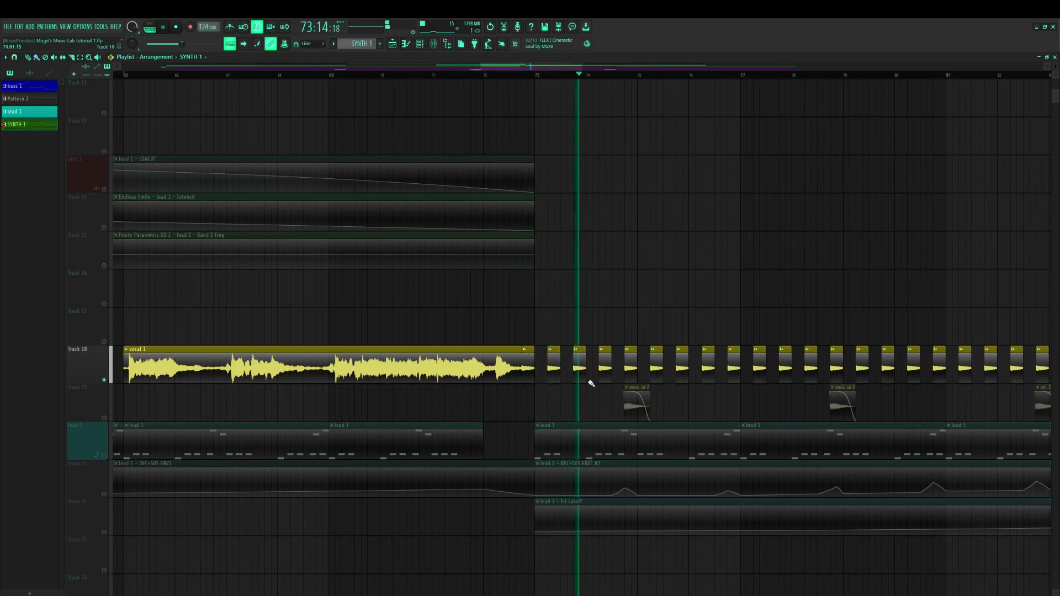
pyautogui.press('F9')
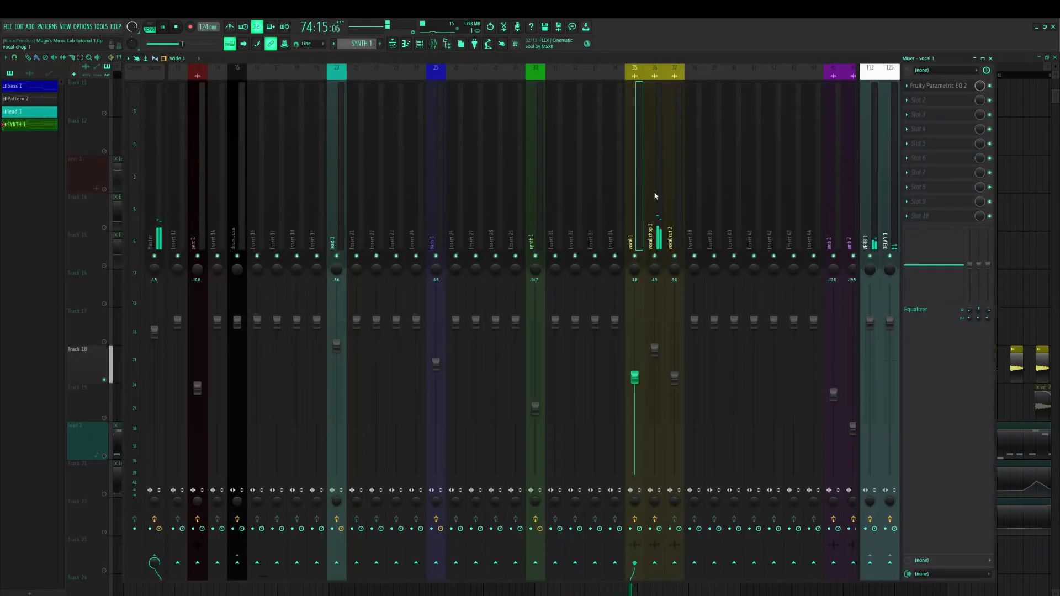
pyautogui.press('F9')
pyautogui.press('space')
# Pick a vocal chop 1 clip in the playlist and view the effects on its mixer track
pyautogui.click(577, 365)
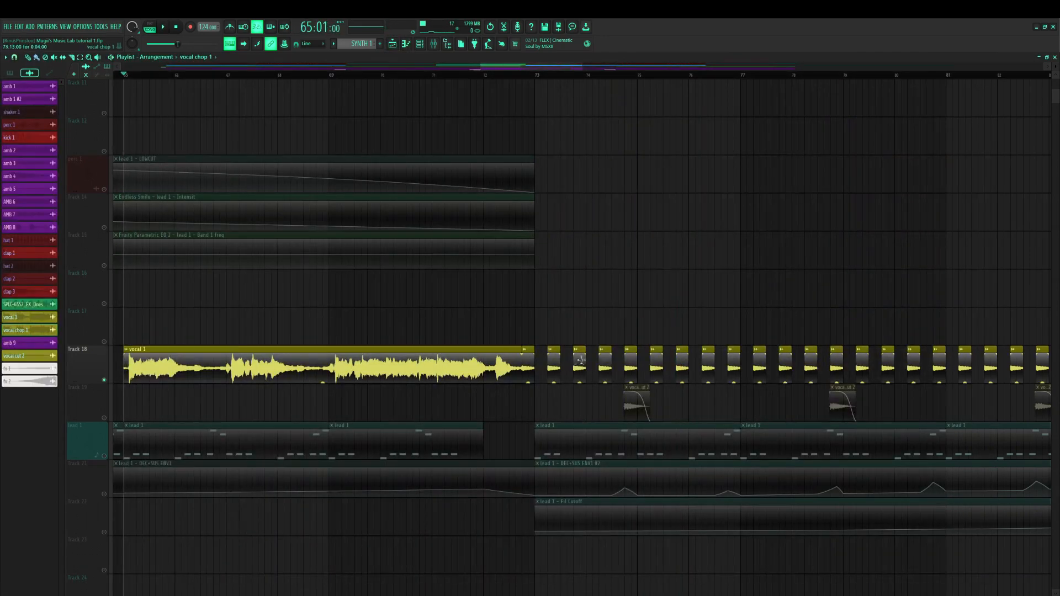
pyautogui.click(432, 43)
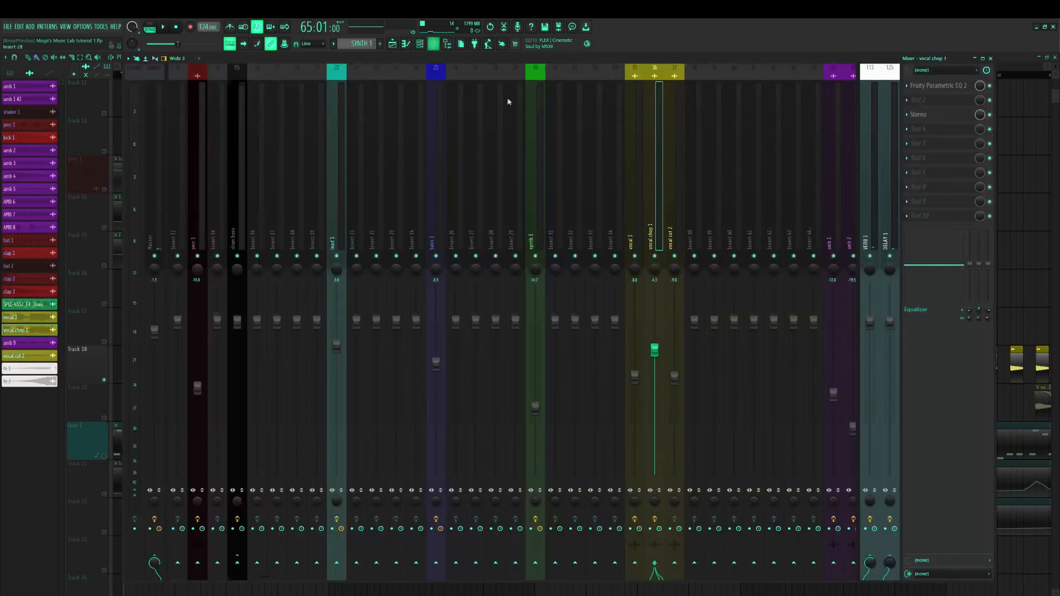
pyautogui.click(392, 43)
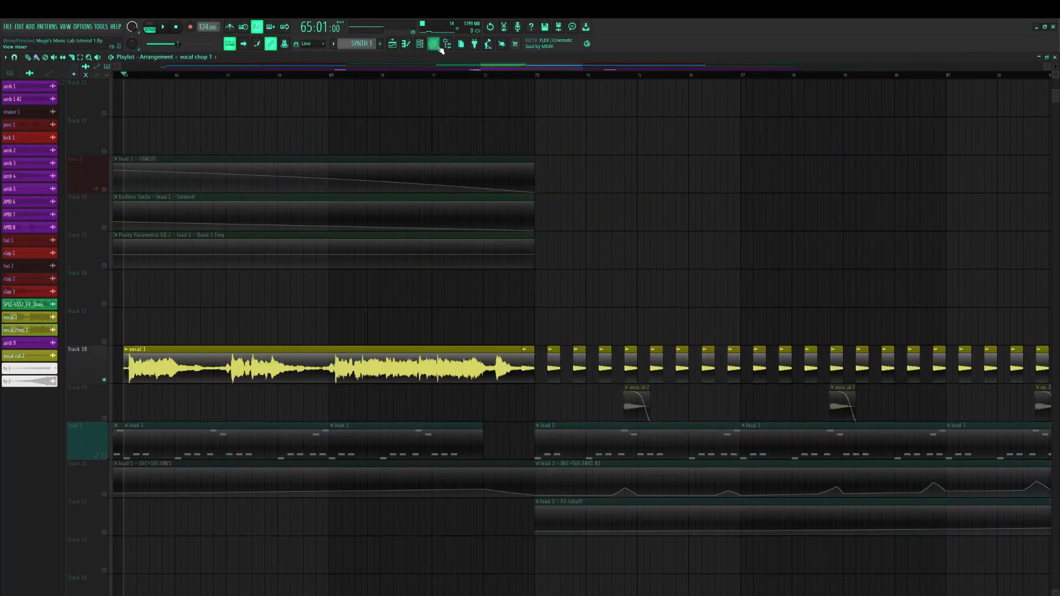
# Inspect the VERB 1 send track and its ValhallaPlate effect in the mixer
pyautogui.click(440, 48)
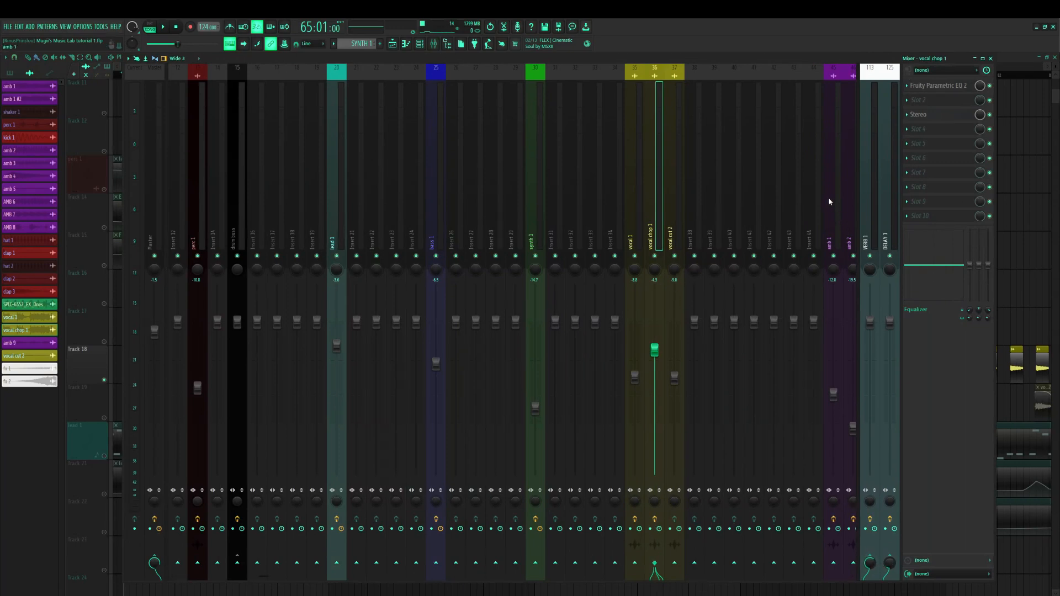
pyautogui.click(869, 188)
pyautogui.moveTo(268, 579); pyautogui.dragTo(844, 579)
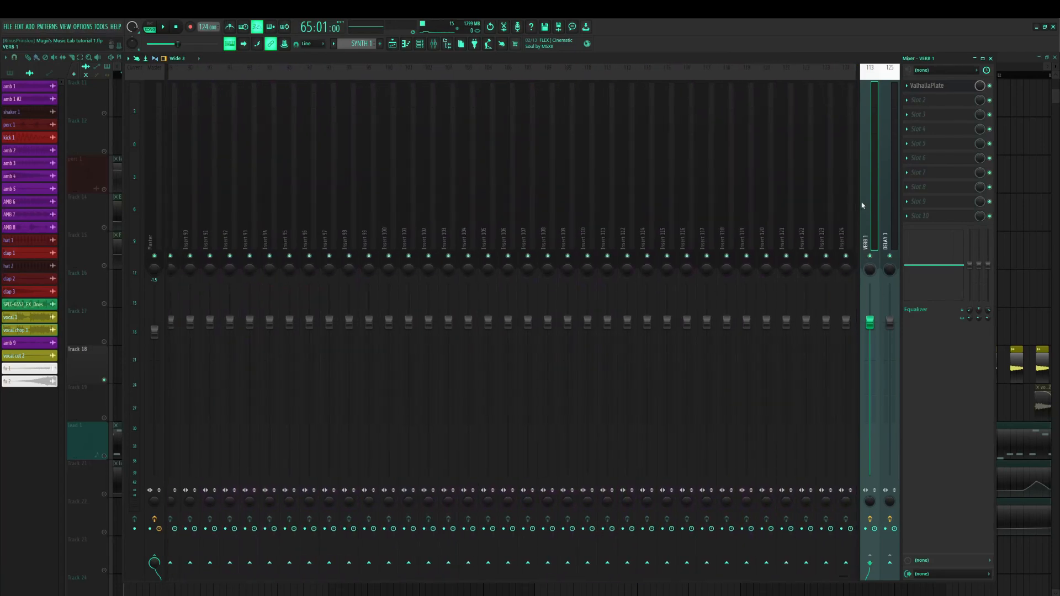
# Dock the empty Insert 124 mixer track to the Right, beside the VERB 1 and DELAY 1 sends
pyautogui.click(846, 190)
pyautogui.click(832, 202)
pyautogui.click(845, 193)
pyautogui.click(819, 185)
pyautogui.click(843, 178)
pyautogui.rightClick(844, 178)
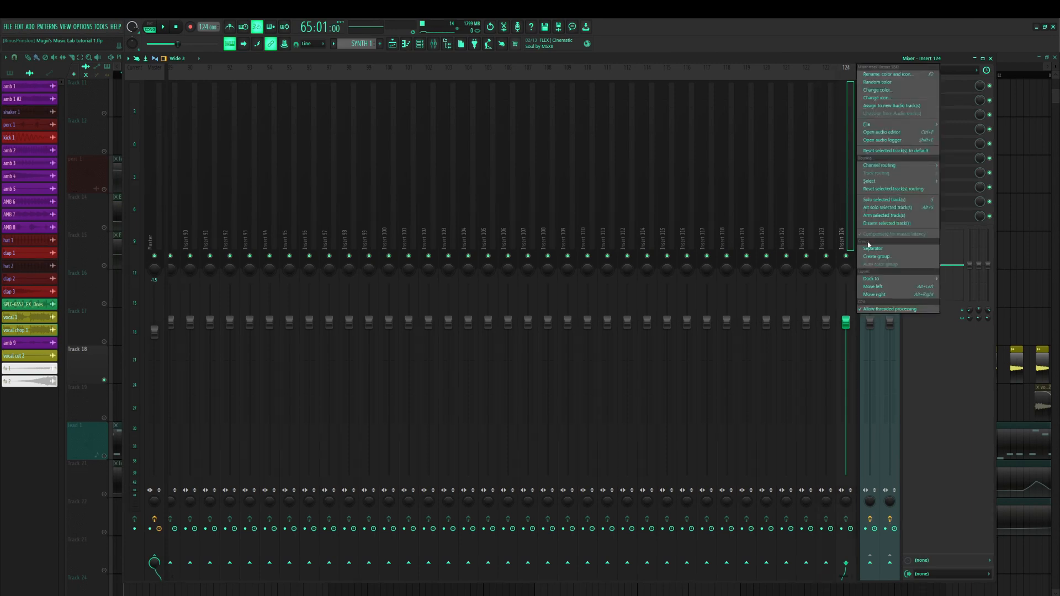
pyautogui.moveTo(888, 279)
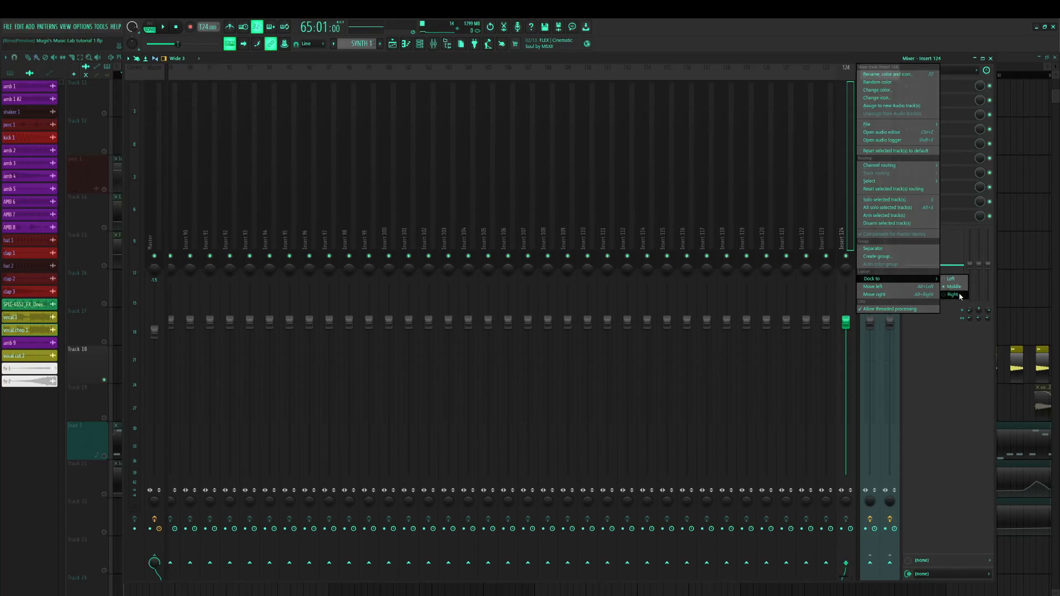
pyautogui.click(954, 295)
# Rename the Insert 124 mixer track as verb 2 and give it the same white colour as the other sends
pyautogui.rightClick(867, 169)
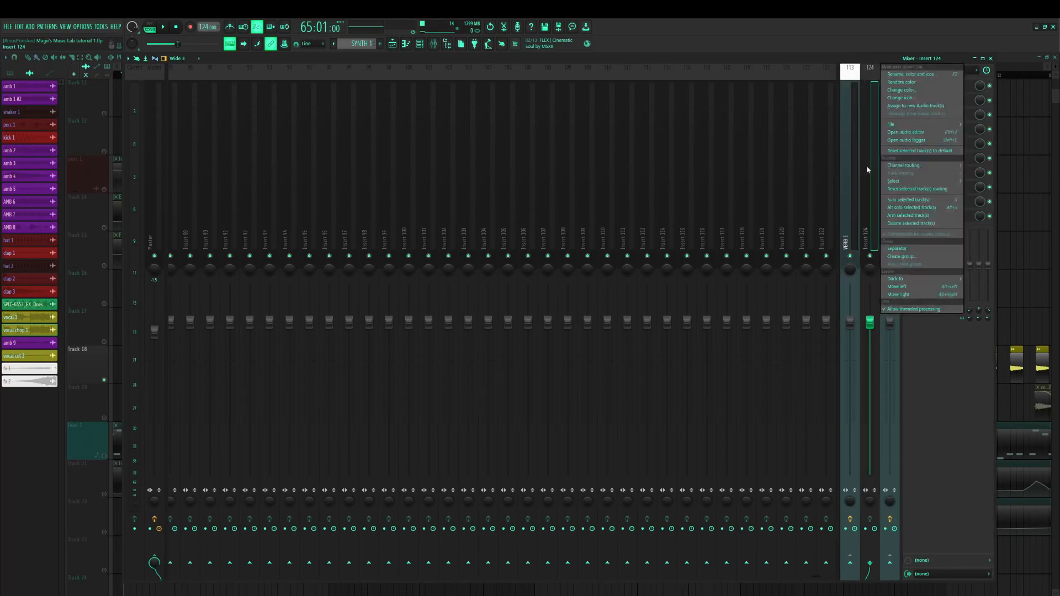
pyautogui.click(911, 74)
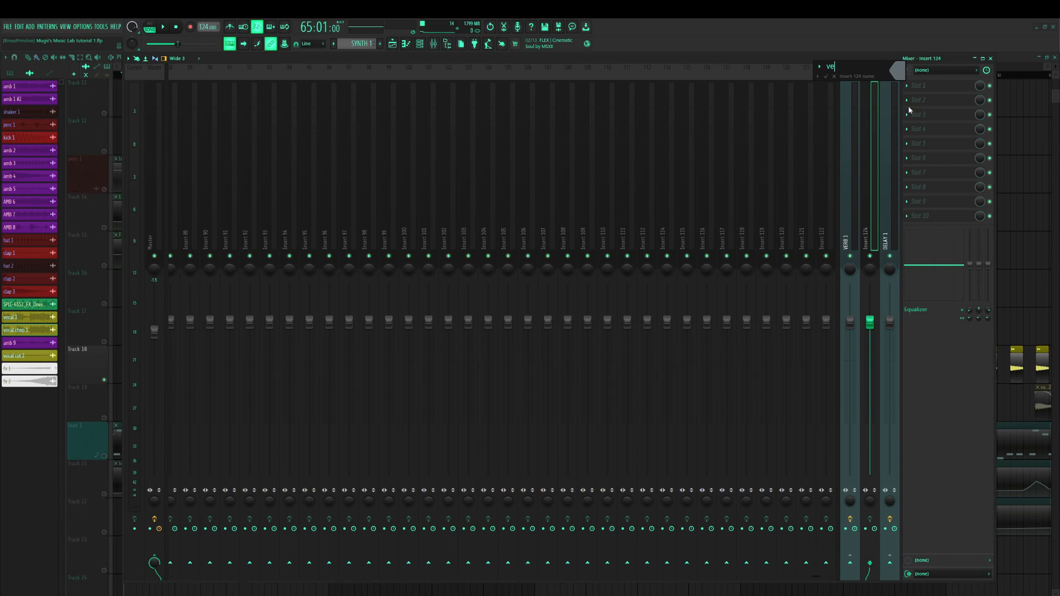
pyautogui.click(900, 73)
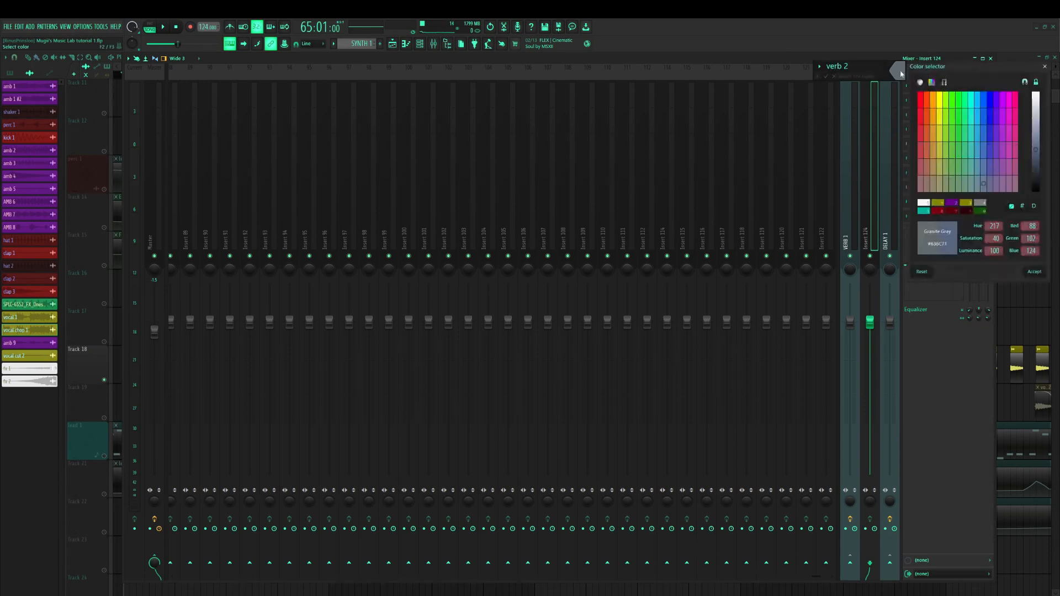
pyautogui.click(927, 203)
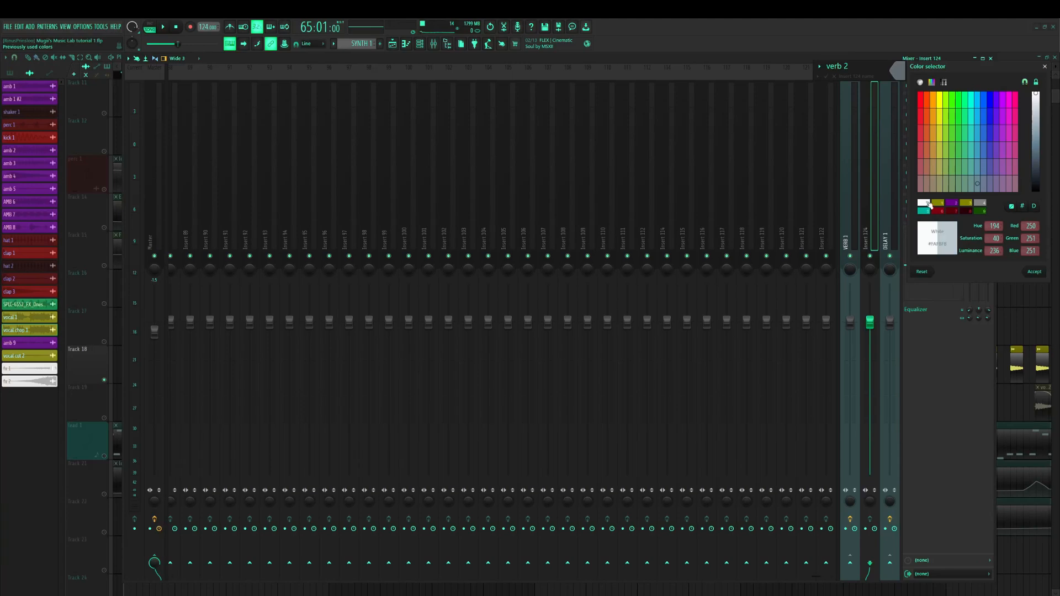
pyautogui.press('Return')
pyautogui.press('Return')
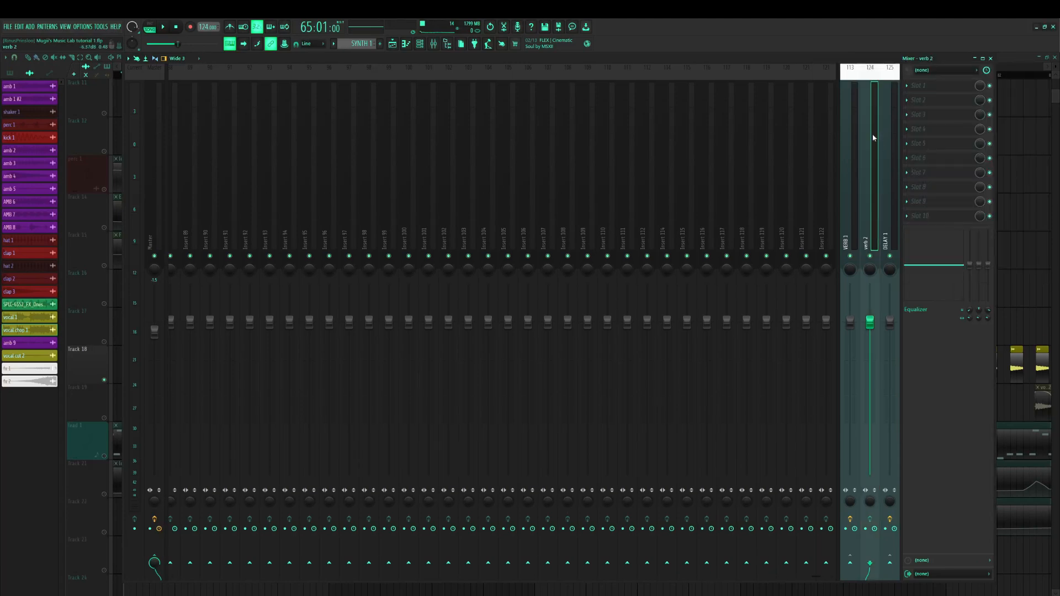
# Load ValhallaVintageVerb on the verb 2 track's first effect slot with the Tight Plate preset
pyautogui.click(915, 86)
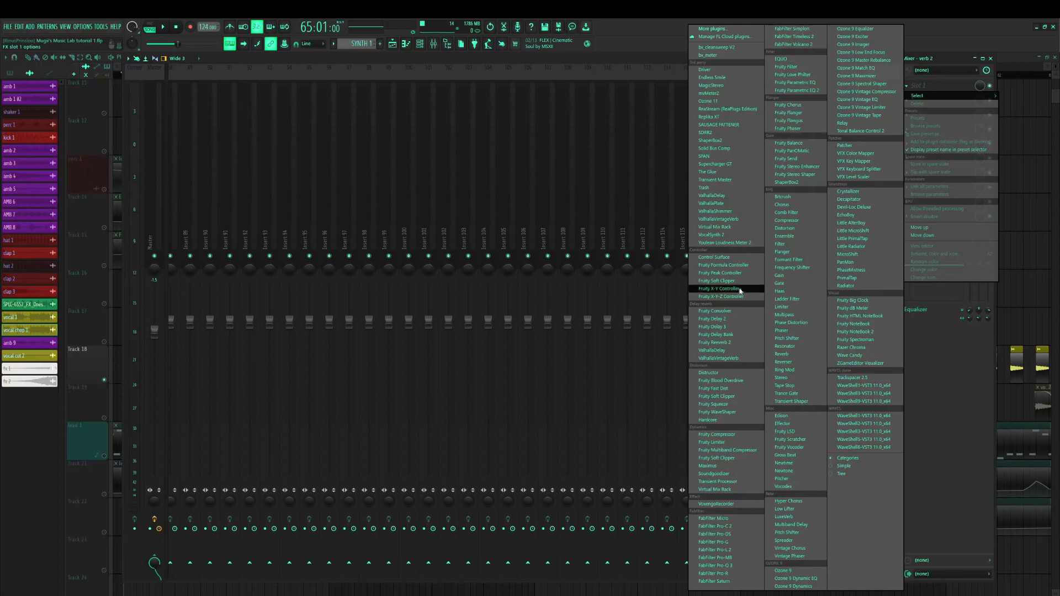
pyautogui.click(734, 219)
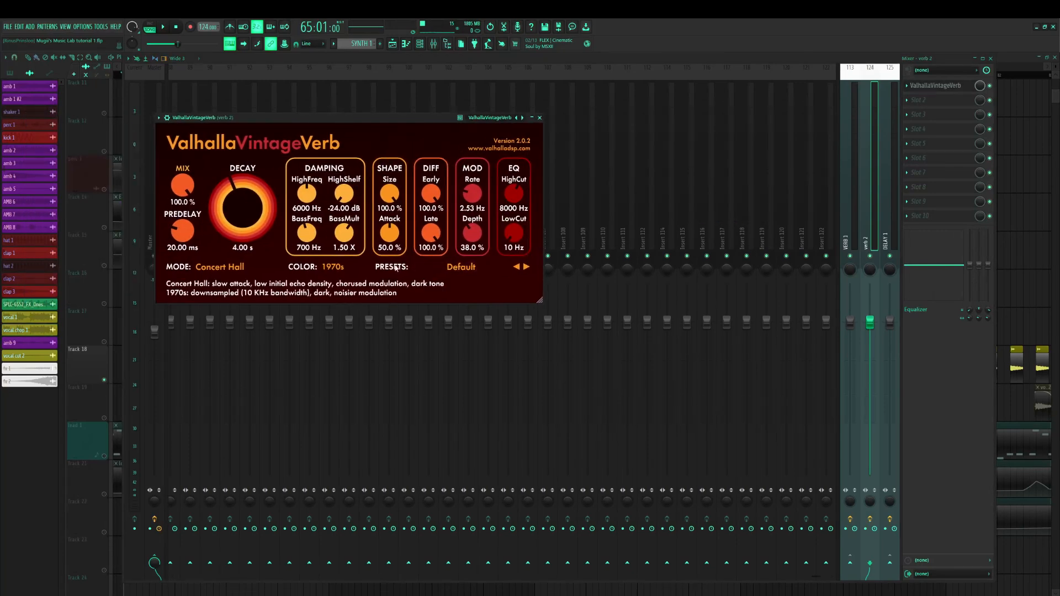
pyautogui.click(439, 268)
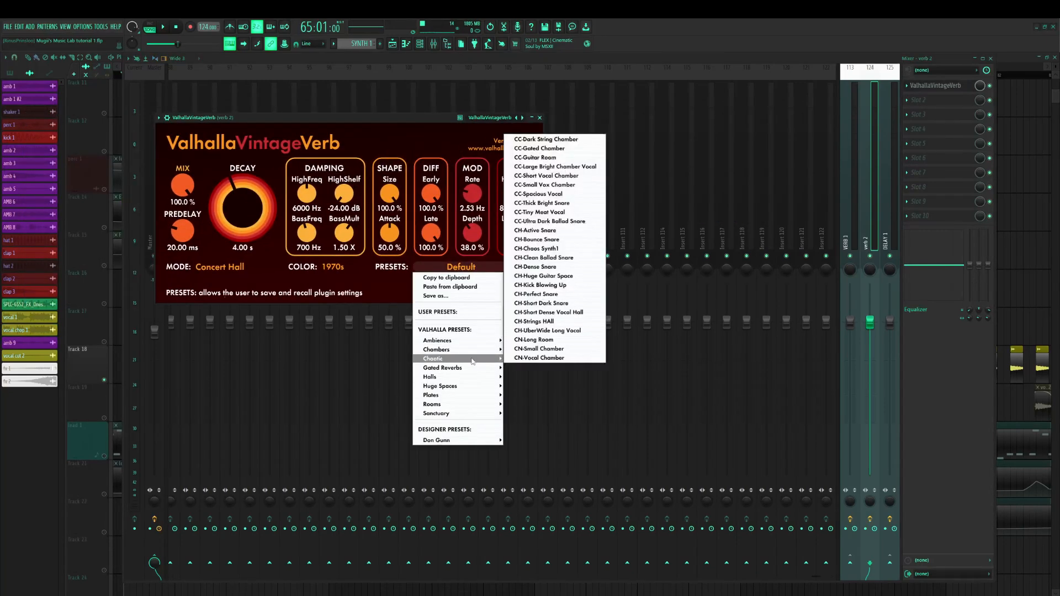
pyautogui.moveTo(479, 381)
pyautogui.moveTo(478, 399)
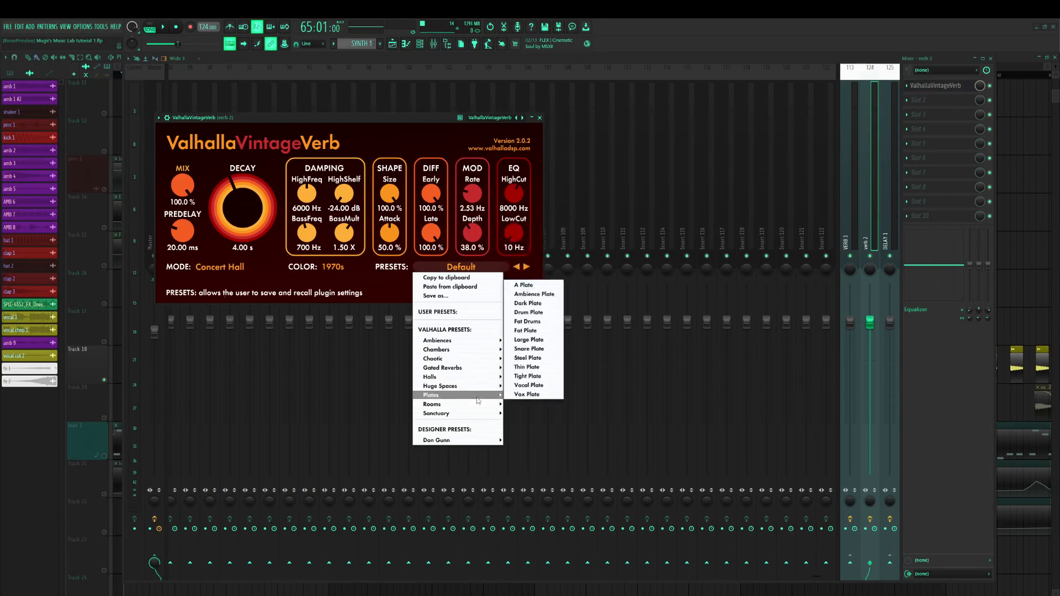
pyautogui.click(529, 376)
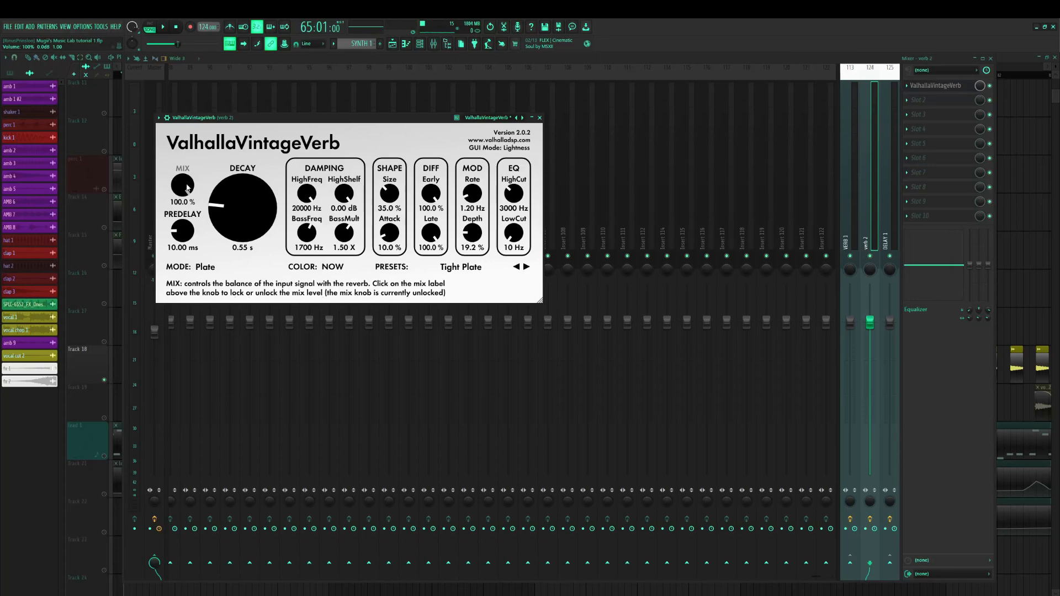
# Keep the ValhallaVintageVerb Mix at 100% and close the plugin window
pyautogui.moveTo(201, 192); pyautogui.dragTo(201, 165)
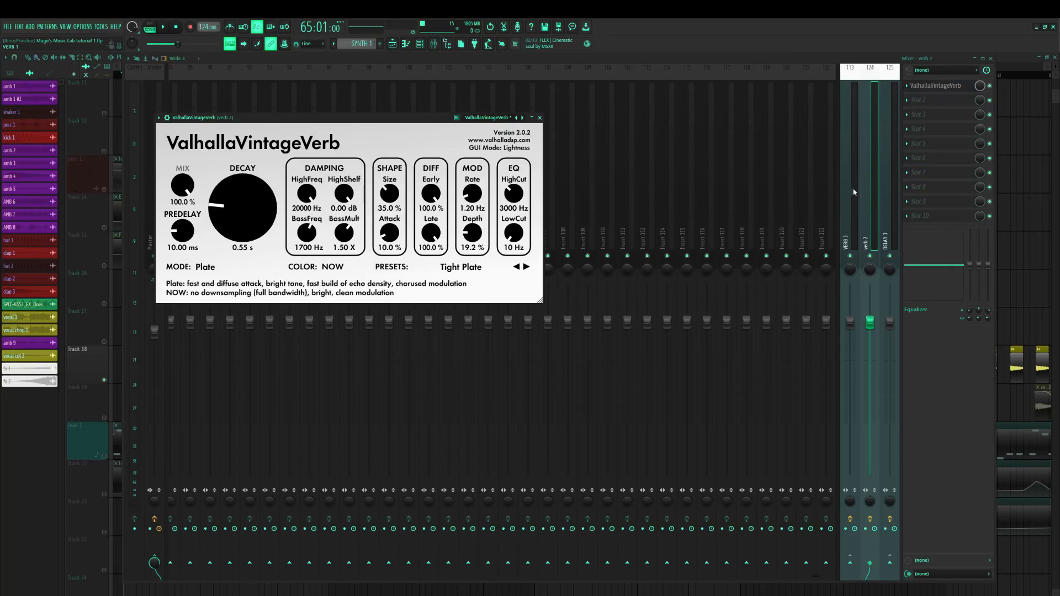
pyautogui.moveTo(189, 184)
pyautogui.mouseDown()
pyautogui.moveTo(192, 232)
pyautogui.moveTo(194, 181)
pyautogui.mouseUp()
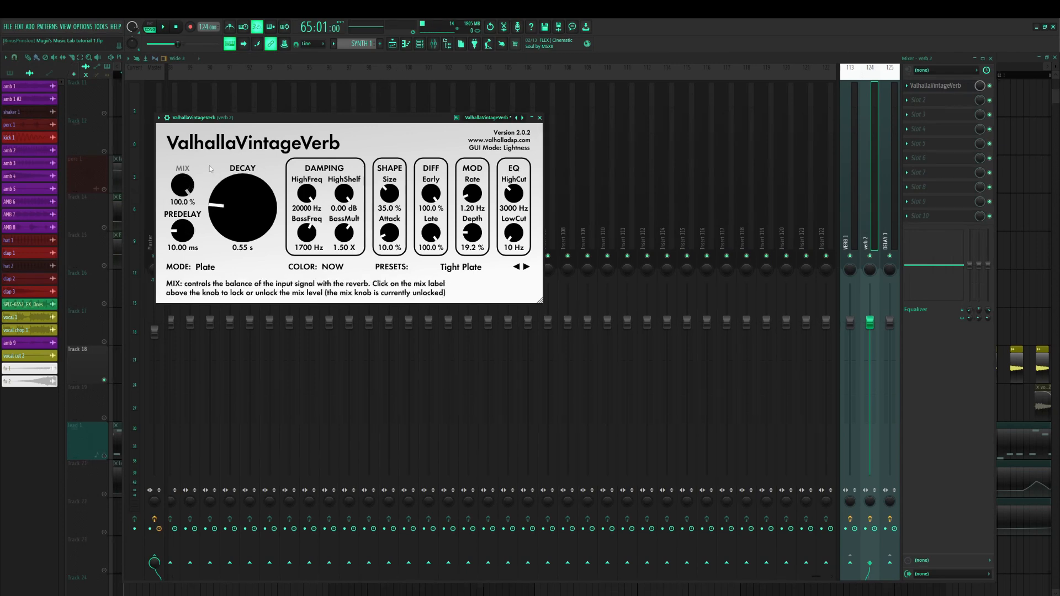
pyautogui.moveTo(201, 180); pyautogui.dragTo(195, 218)
pyautogui.click(539, 118)
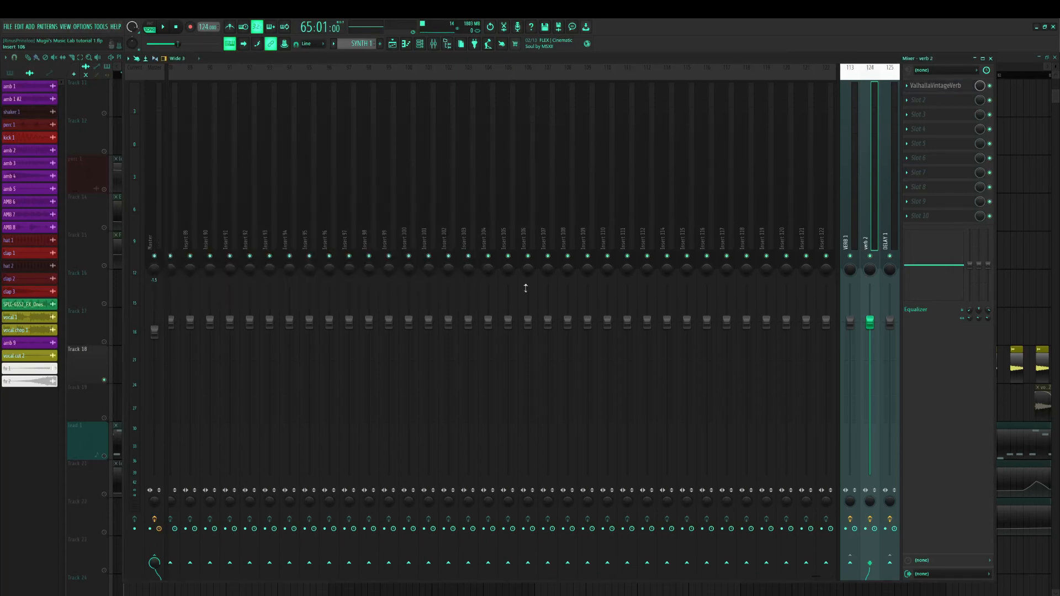
# Return to the playlist and select bars 77 to 81 over the vocal chops as the loop range
pyautogui.moveTo(815, 577); pyautogui.dragTo(394, 539)
pyautogui.click(397, 43)
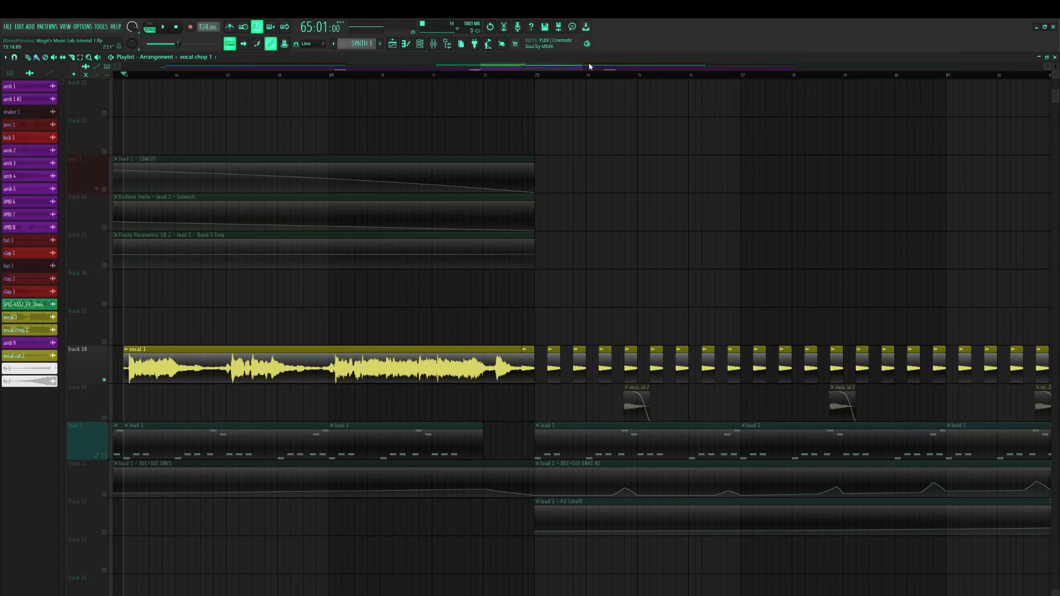
pyautogui.moveTo(572, 65); pyautogui.dragTo(627, 78)
pyautogui.scroll(-20, 520, 197)
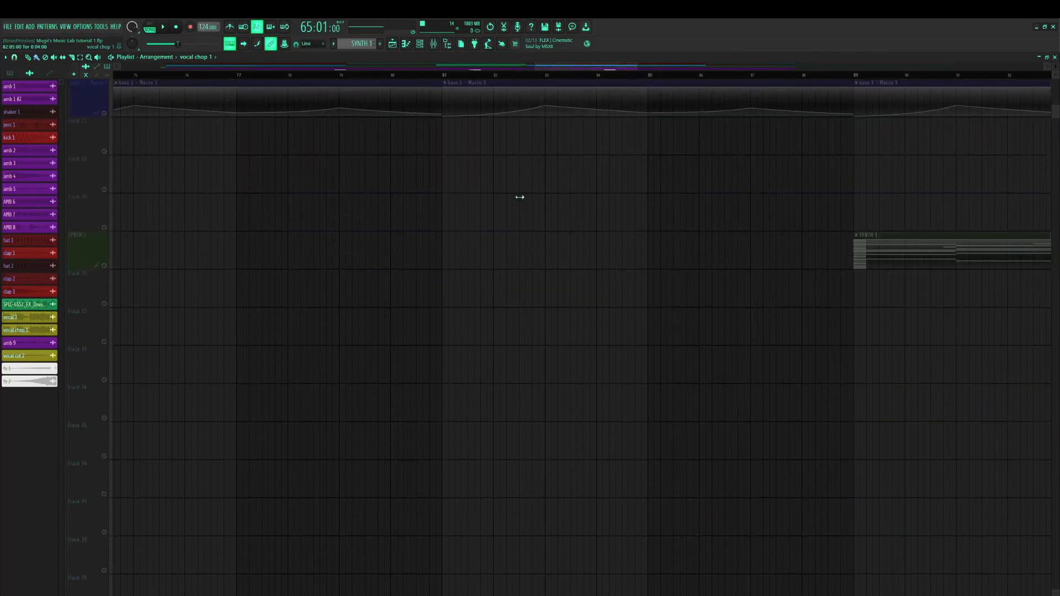
pyautogui.scroll(-14, 525, 200)
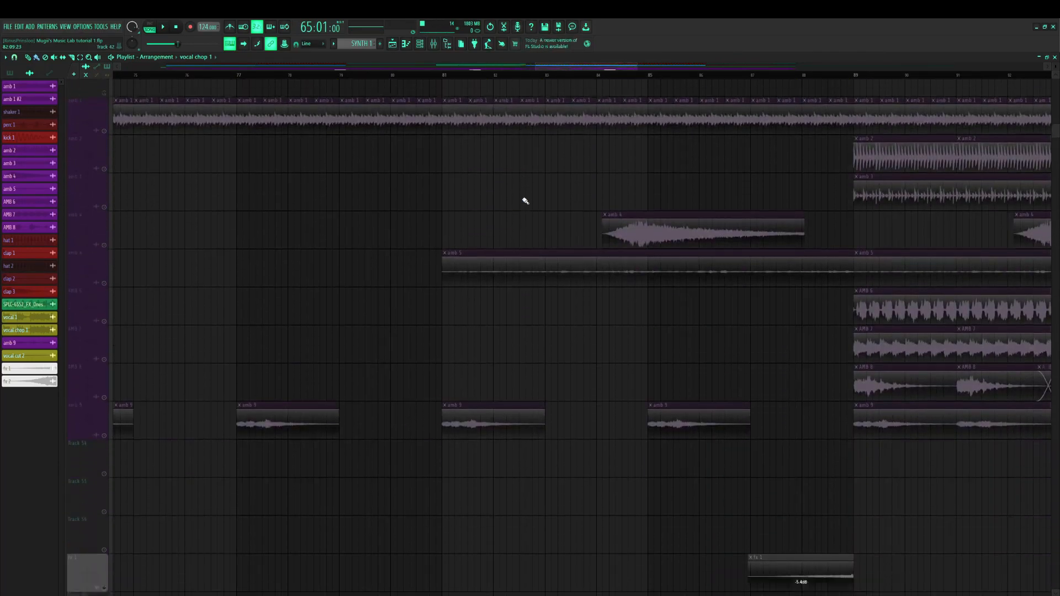
pyautogui.scroll(20, 525, 199)
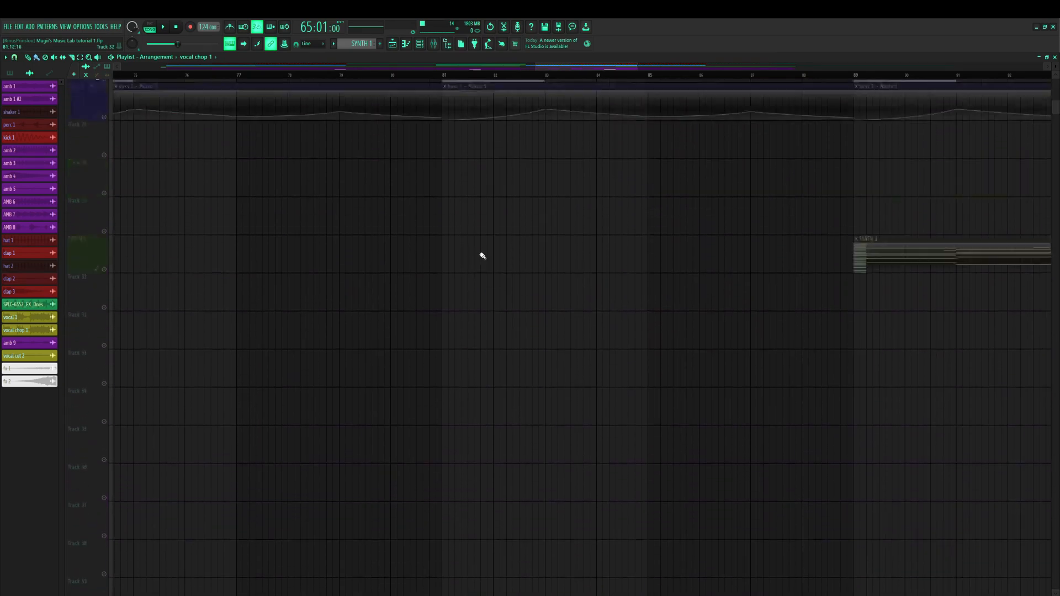
pyautogui.scroll(2, 495, 85)
pyautogui.scroll(-3, 480, 91)
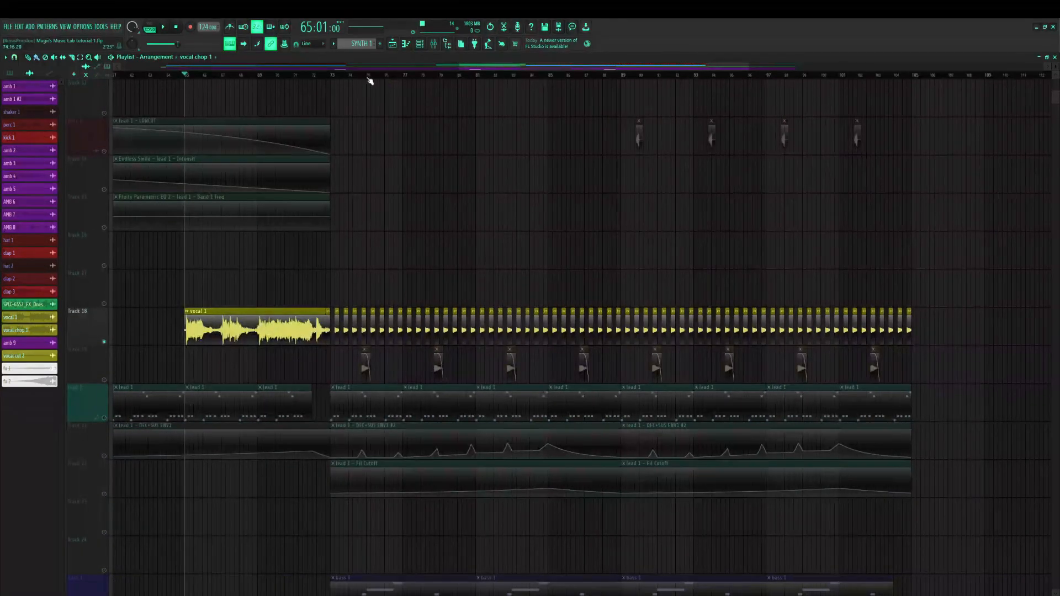
pyautogui.moveTo(408, 78); pyautogui.dragTo(474, 88)
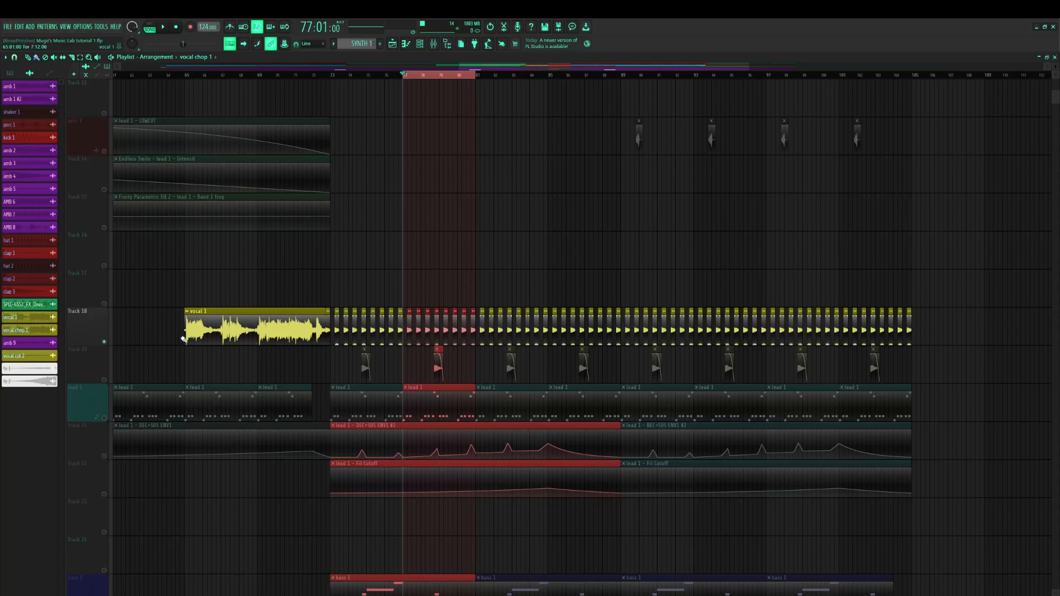
# Play the selected vocal chops in a loop with Track 18 soloed and bring up the mixer
pyautogui.rightClick(104, 342)
pyautogui.rightClick(105, 342)
pyautogui.press('space')
pyautogui.press('F9')
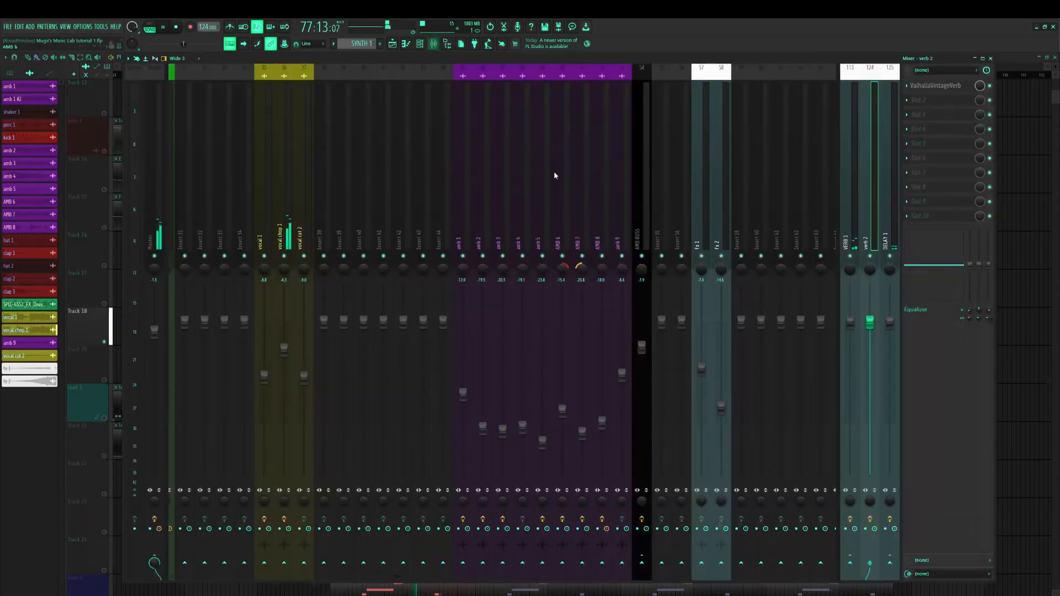
# Send the vocal chop 1 mixer track to verb 2 at about 76%, to VERB 1, and to DELAY 1 at about 25%
pyautogui.click(286, 200)
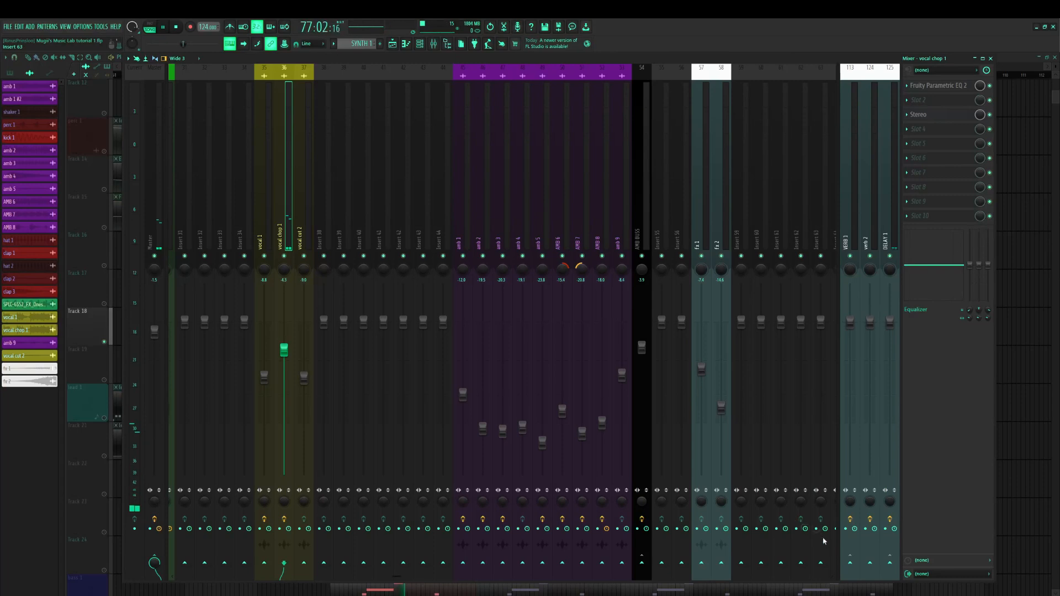
pyautogui.click(870, 564)
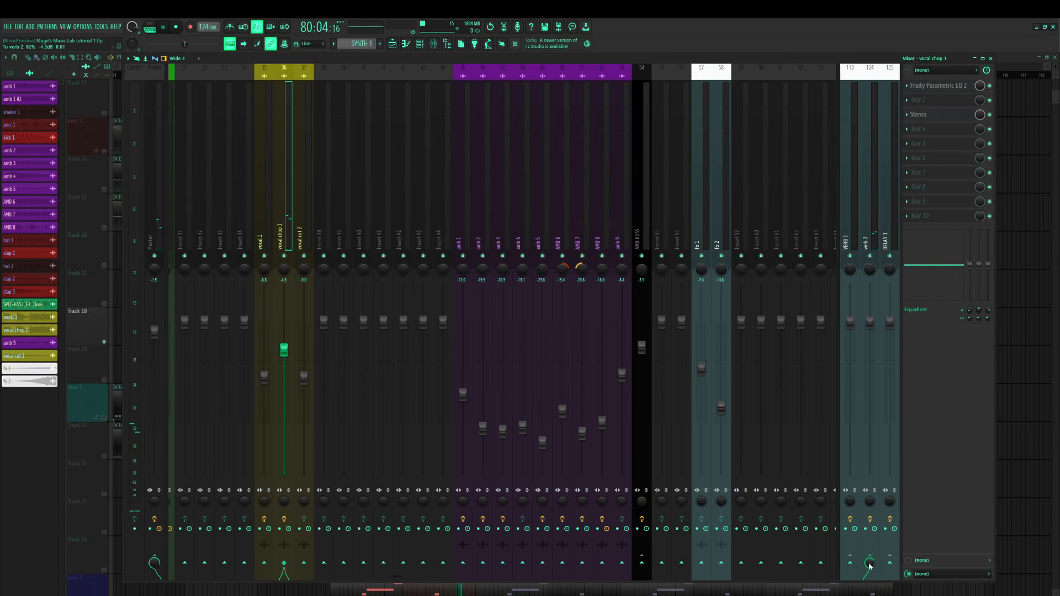
pyautogui.click(851, 564)
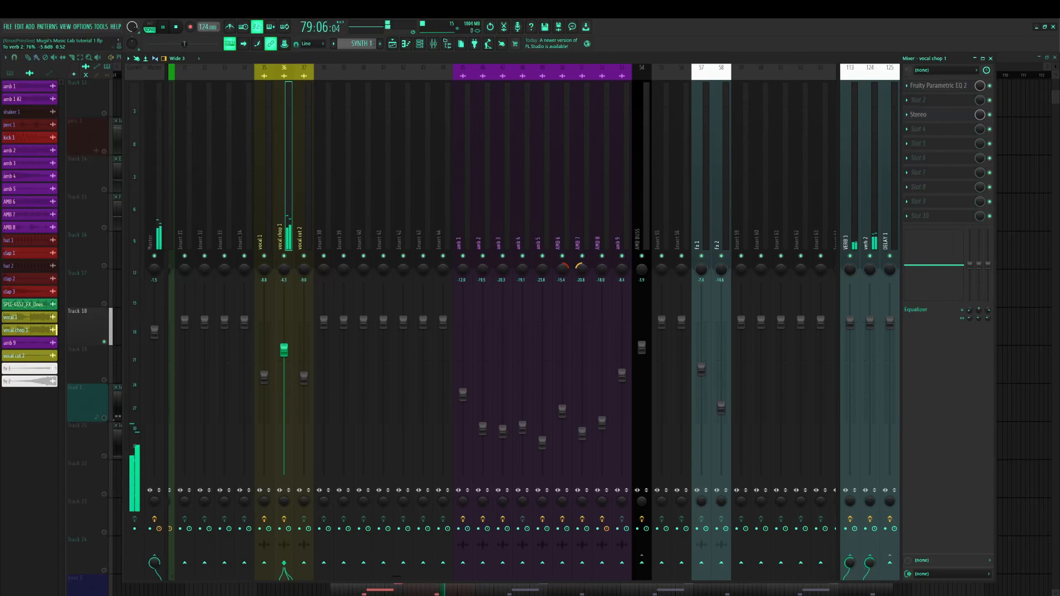
pyautogui.click(889, 563)
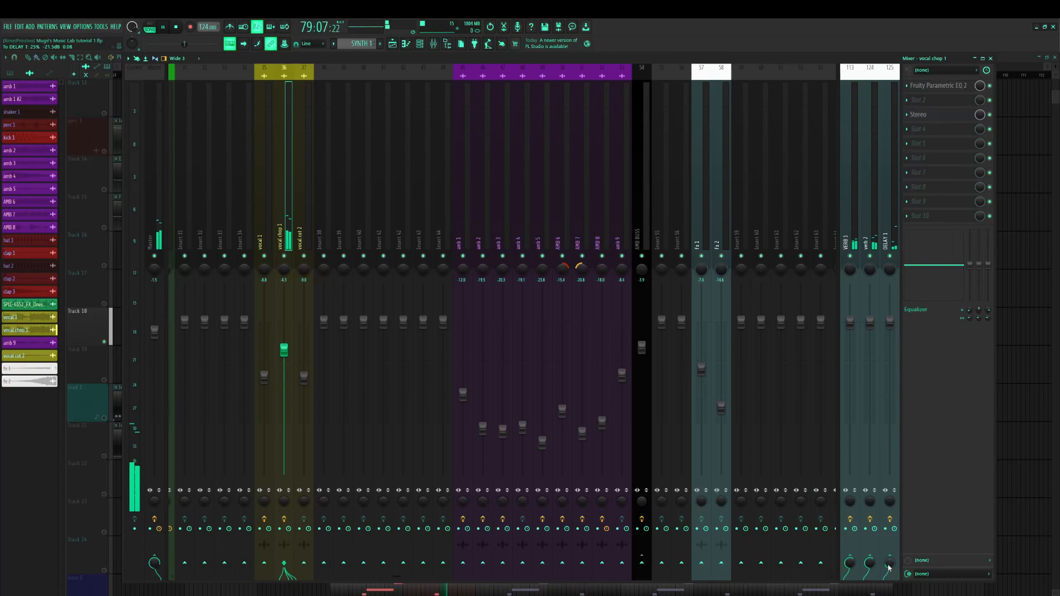
# Lower the vocal chop 1 mixer track's volume to about -5.4 dB
pyautogui.click(352, 214)
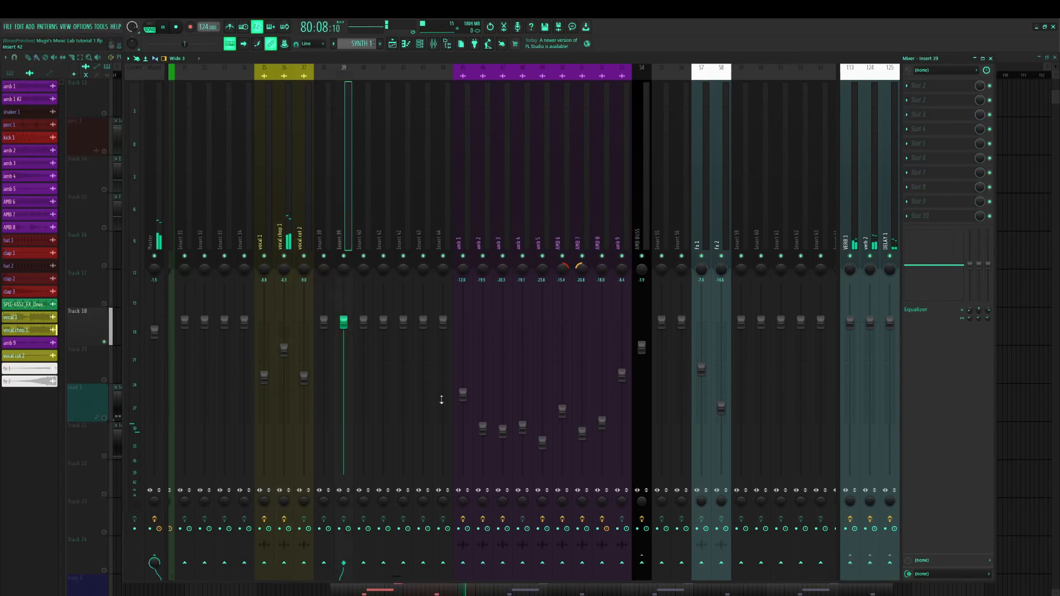
pyautogui.scroll(5, 419, 577)
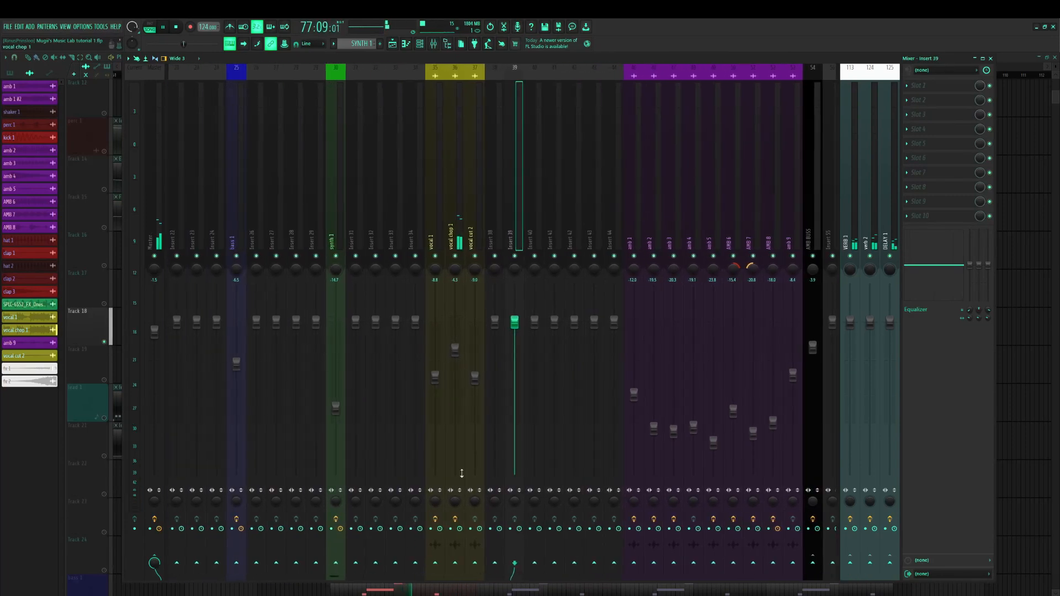
pyautogui.click(457, 576)
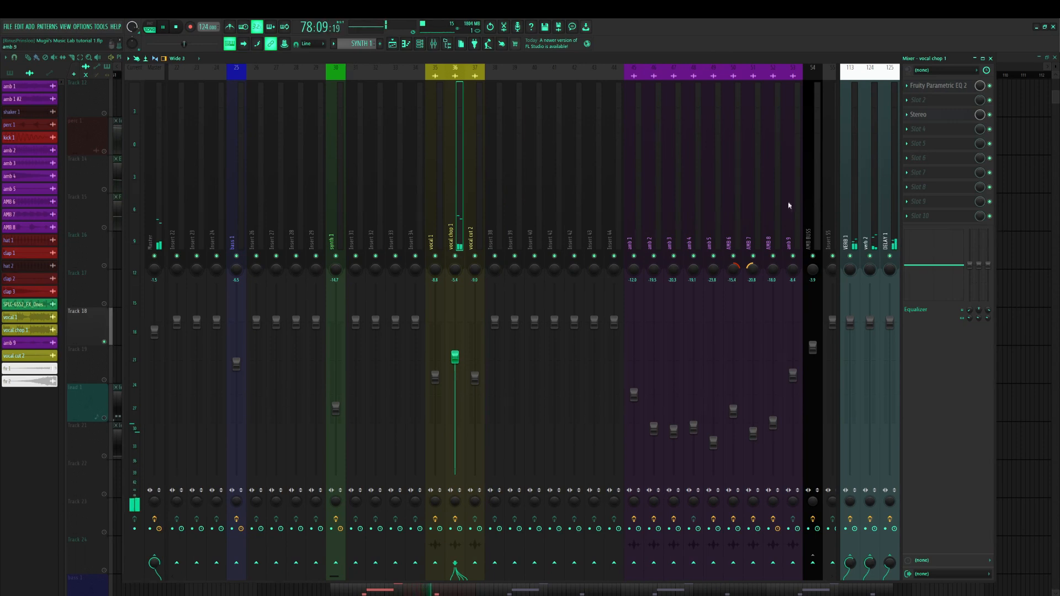
# Add Transient Shaper to the vocal chop 1 track's fifth slot and reduce its Sustain to about -23%
pyautogui.click(907, 144)
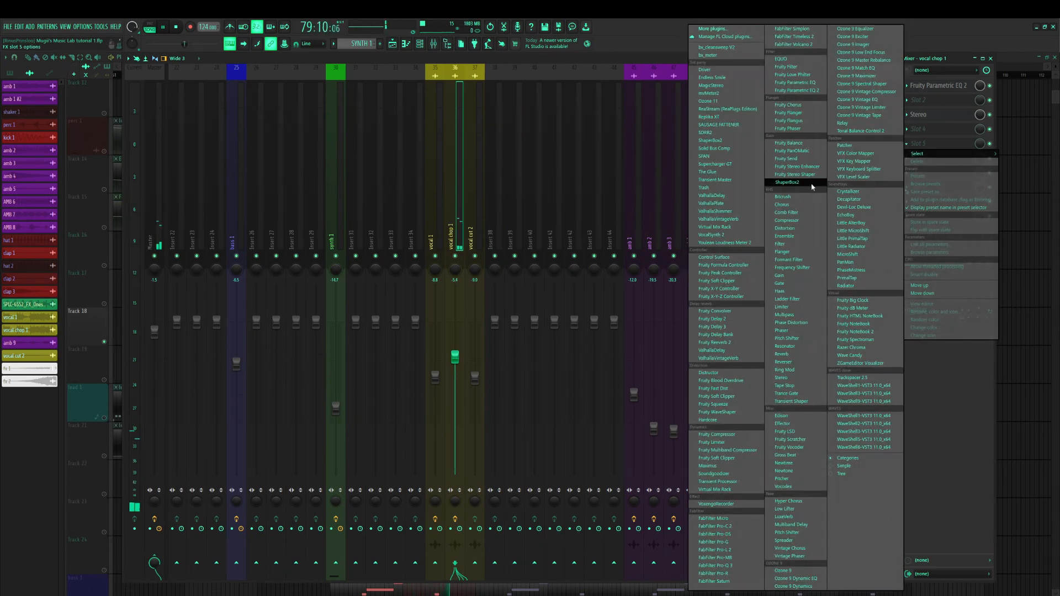
pyautogui.click(791, 401)
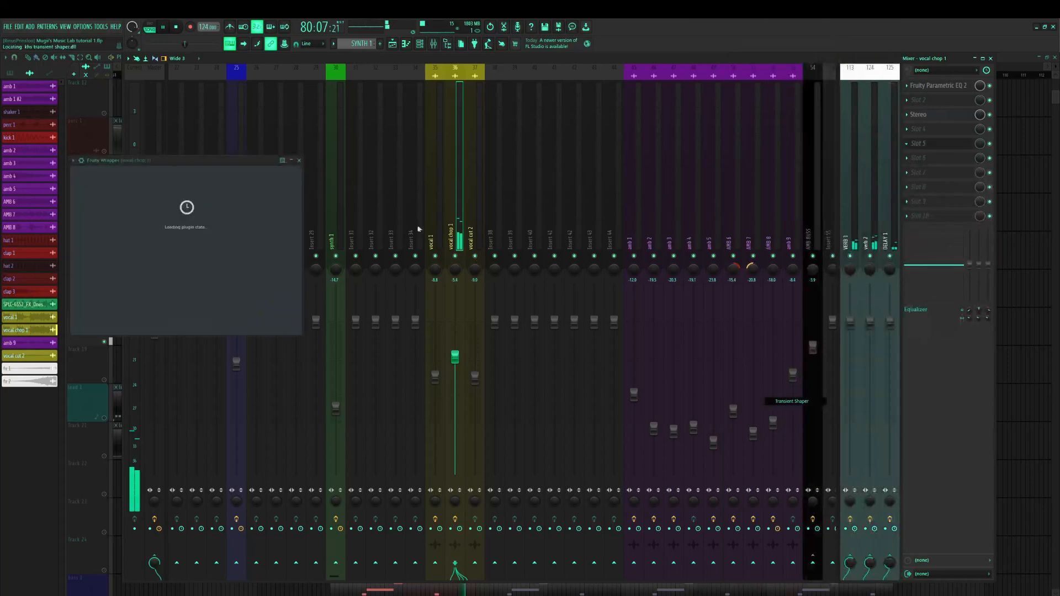
pyautogui.moveTo(138, 171); pyautogui.dragTo(295, 182)
pyautogui.moveTo(298, 226); pyautogui.dragTo(299, 234)
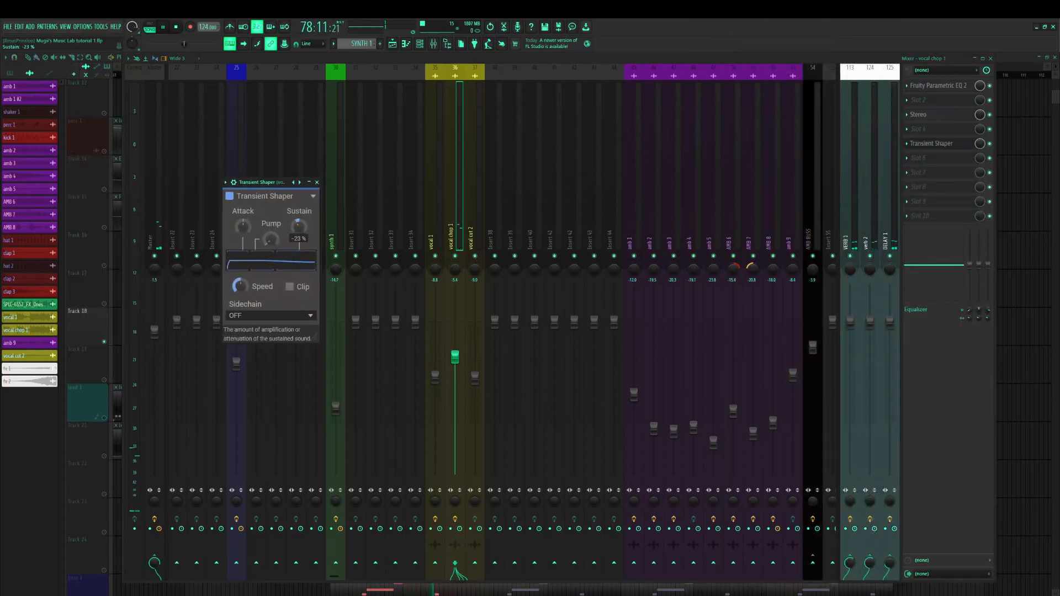
pyautogui.click(317, 182)
# Clear the time selection in the playlist and place the playback position at bar 65, where vocal 1 starts
pyautogui.click(393, 45)
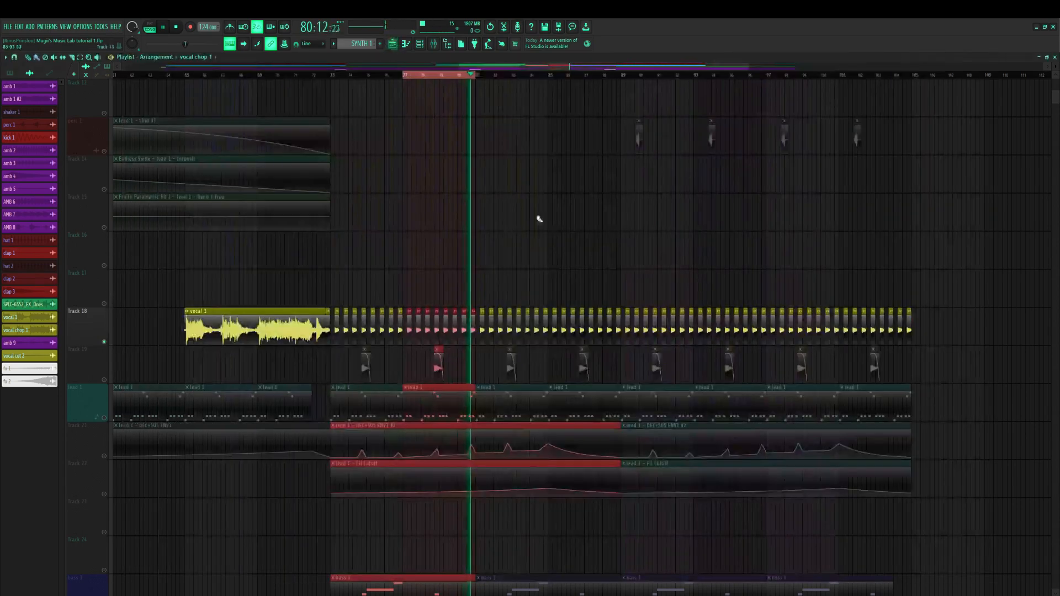
pyautogui.click(412, 74)
pyautogui.moveTo(478, 66); pyautogui.dragTo(410, 67)
pyautogui.click(410, 75)
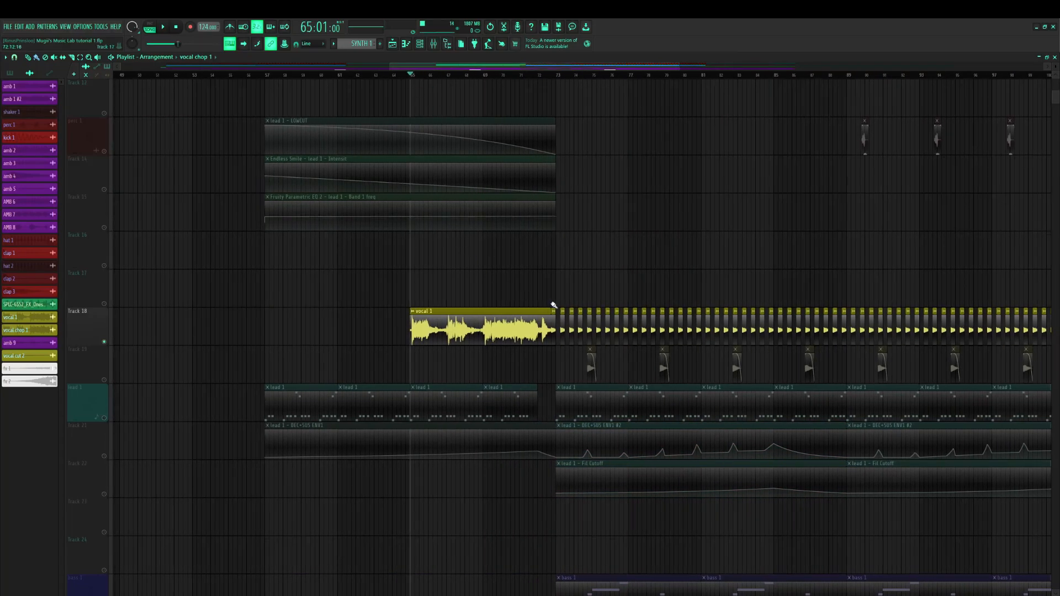
# Listen to the transition from the vocal 1 clip into the vocal chops, then stop playback
pyautogui.press('space')
pyautogui.click(543, 75)
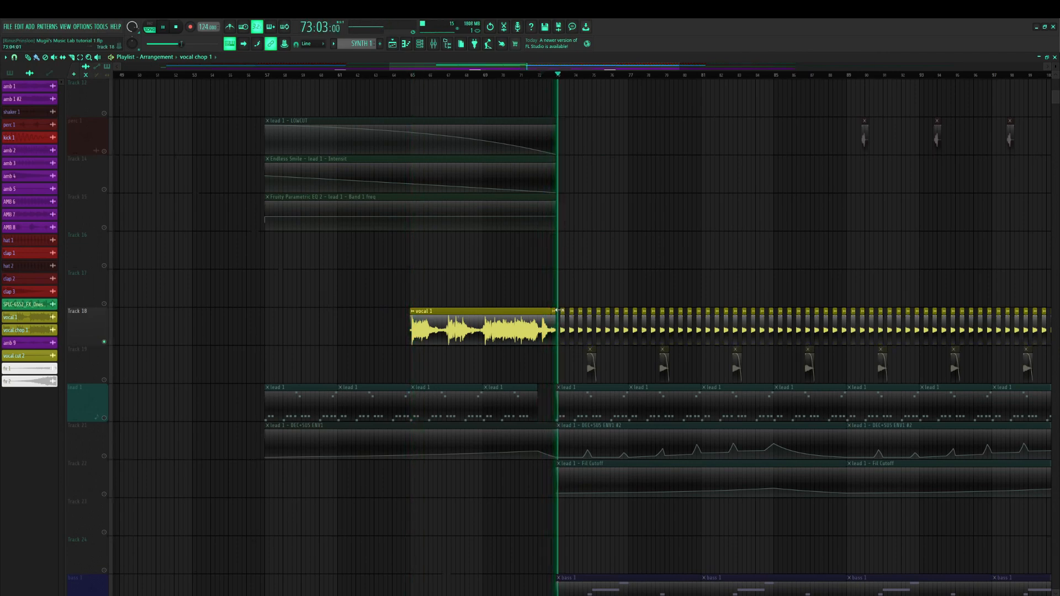
pyautogui.scroll(-4, 561, 315)
pyautogui.scroll(3, 569, 287)
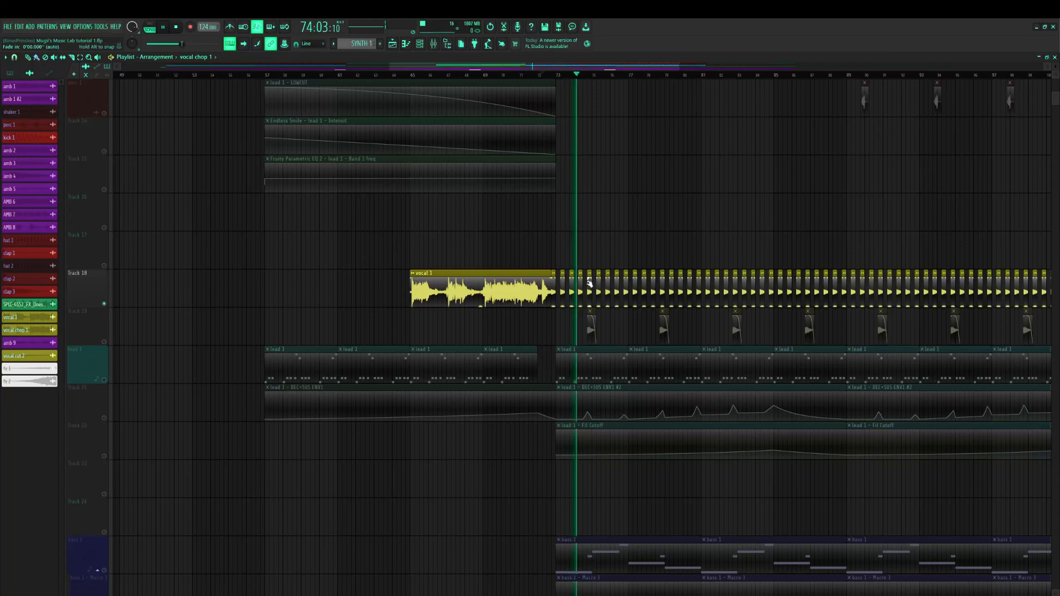
pyautogui.press('space')
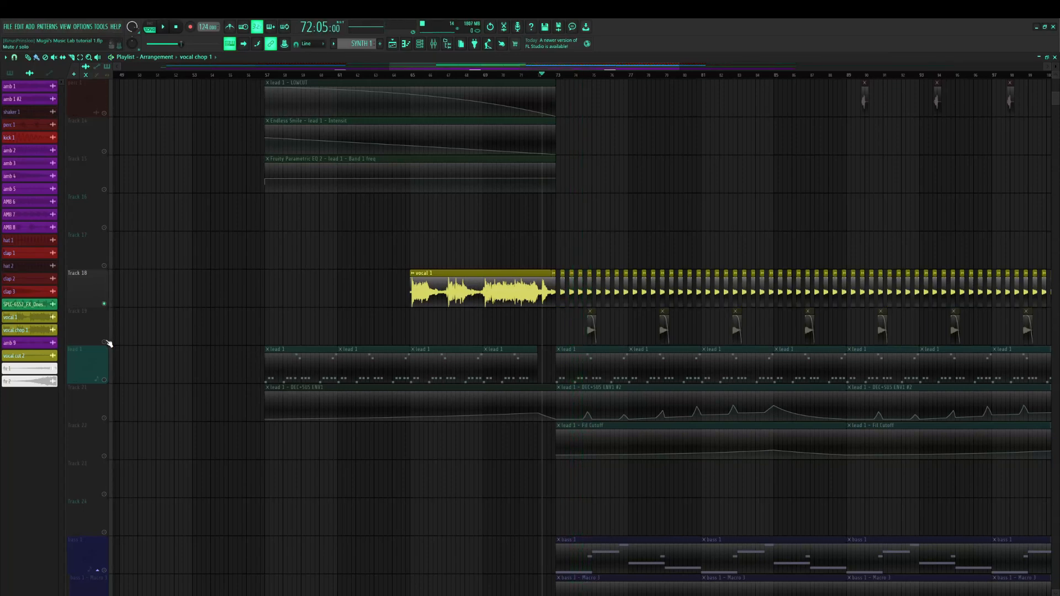
# Unmute Track 19 and listen to its vocal cuts together with the vocal chops, then stop playback
pyautogui.click(105, 343)
pyautogui.press('space')
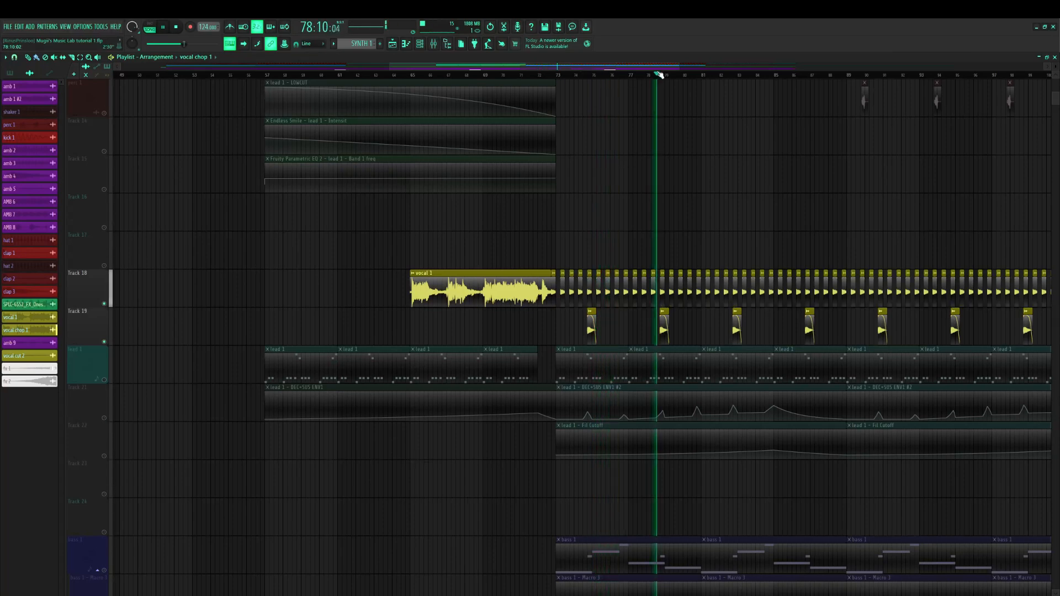
pyautogui.scroll(-2, 590, 255)
pyautogui.press('space')
pyautogui.scroll(-8, 590, 256)
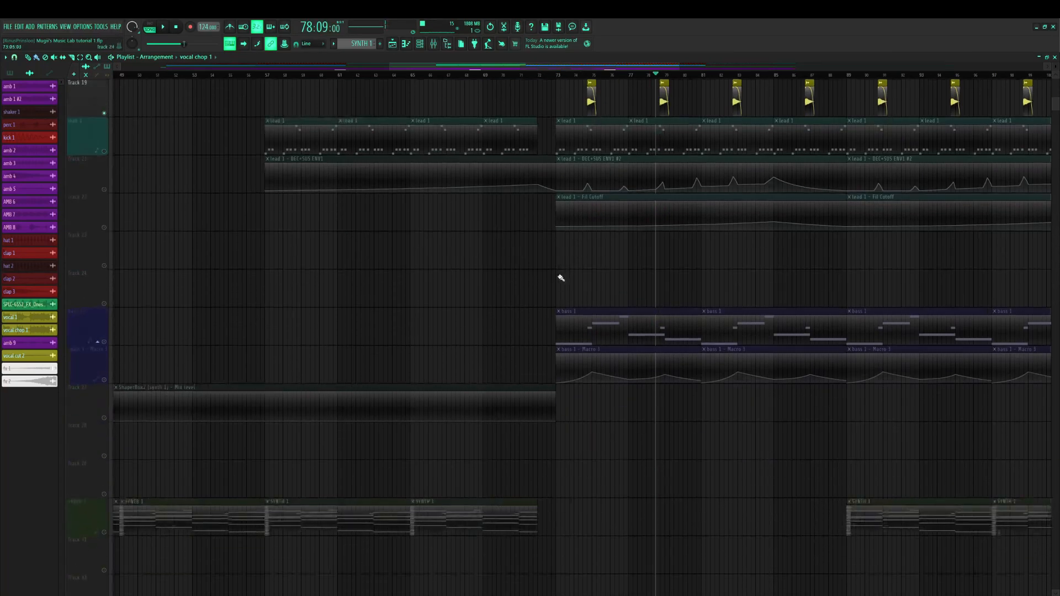
# Solo Track 19, enable the lead 1 track alongside it, and listen to both from 74:13 before stopping playback
pyautogui.scroll(4, 595, 300)
pyautogui.rightClick(104, 343)
pyautogui.click(104, 380)
pyautogui.click(587, 75)
pyautogui.press('space')
pyautogui.scroll(-7, 664, 309)
pyautogui.press('space')
# Return to the start of the arrangement and re-enable all the muted playlist tracks
pyautogui.scroll(-10, 660, 311)
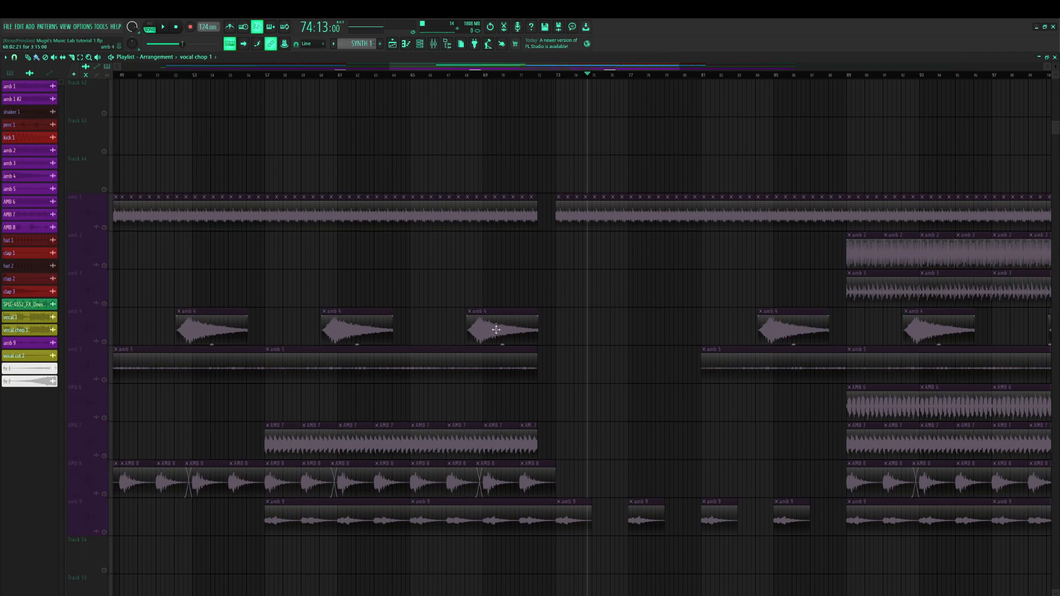
pyautogui.moveTo(609, 70); pyautogui.dragTo(272, 87)
pyautogui.scroll(10, 322, 215)
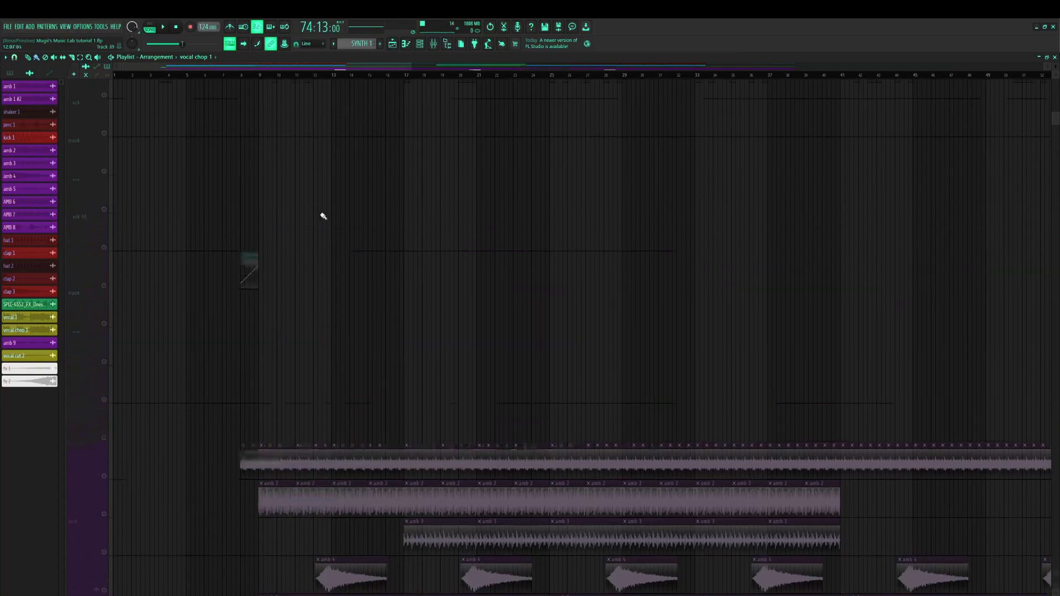
pyautogui.scroll(3, 215, 205)
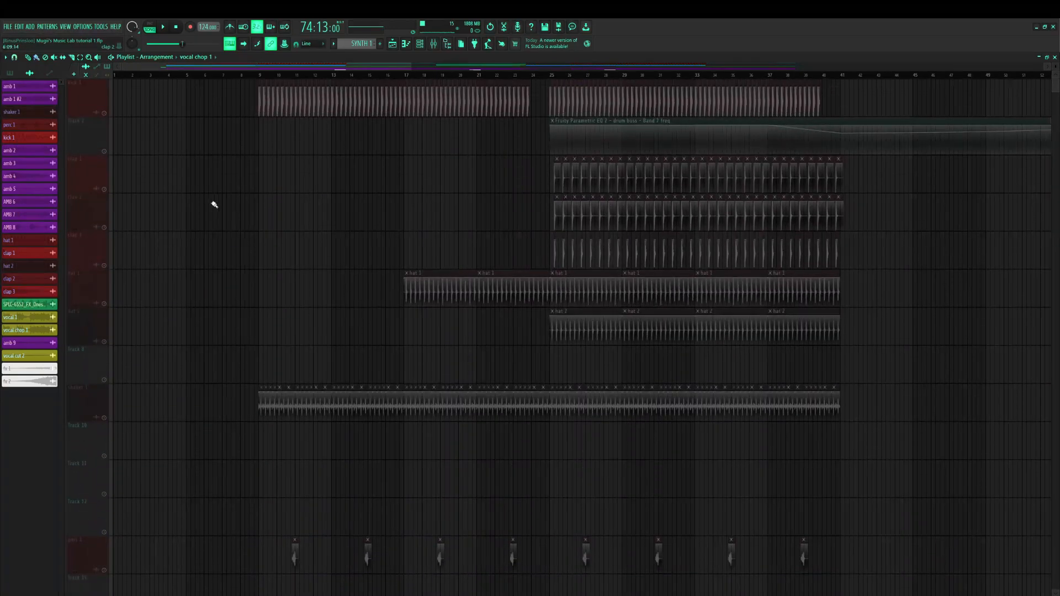
pyautogui.rightClick(104, 151)
# Place the playback position at bar 8, where the first synth 1 clip and its volume automation start
pyautogui.click(239, 76)
pyautogui.scroll(4, 242, 77)
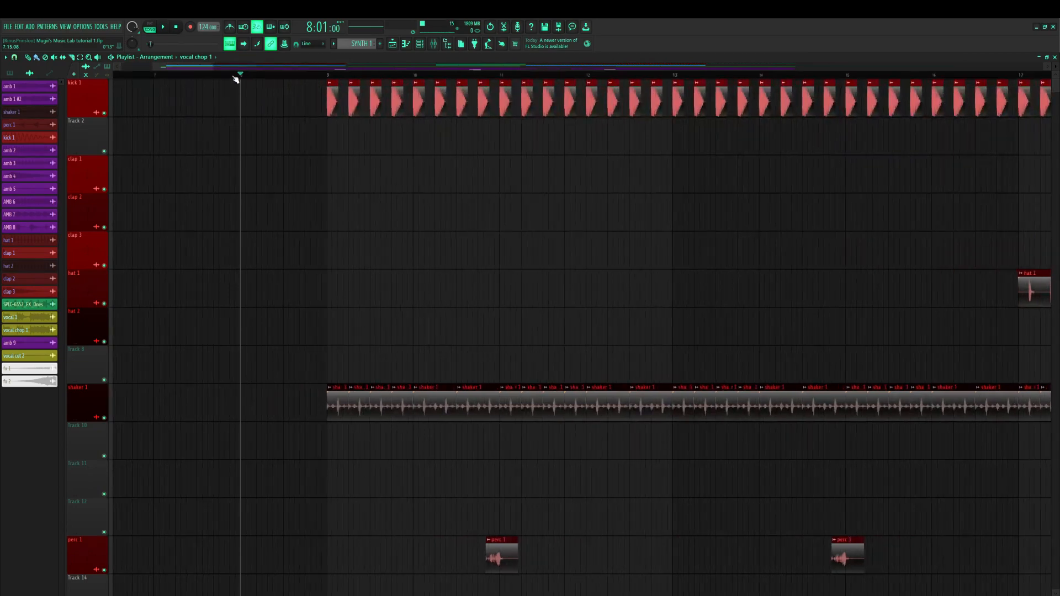
pyautogui.click(225, 75)
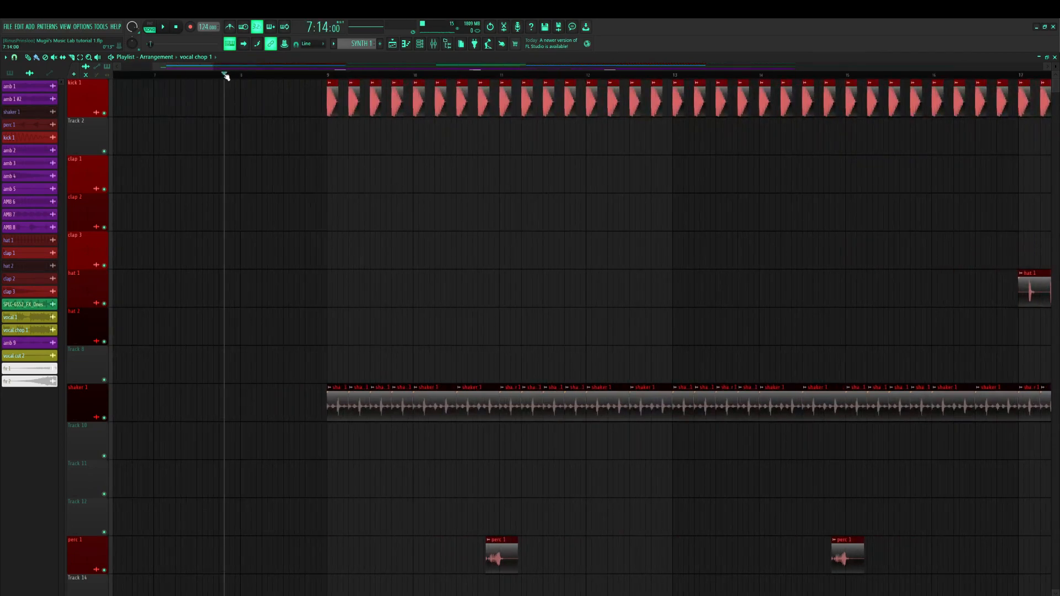
pyautogui.click(222, 76)
pyautogui.scroll(-10, 266, 182)
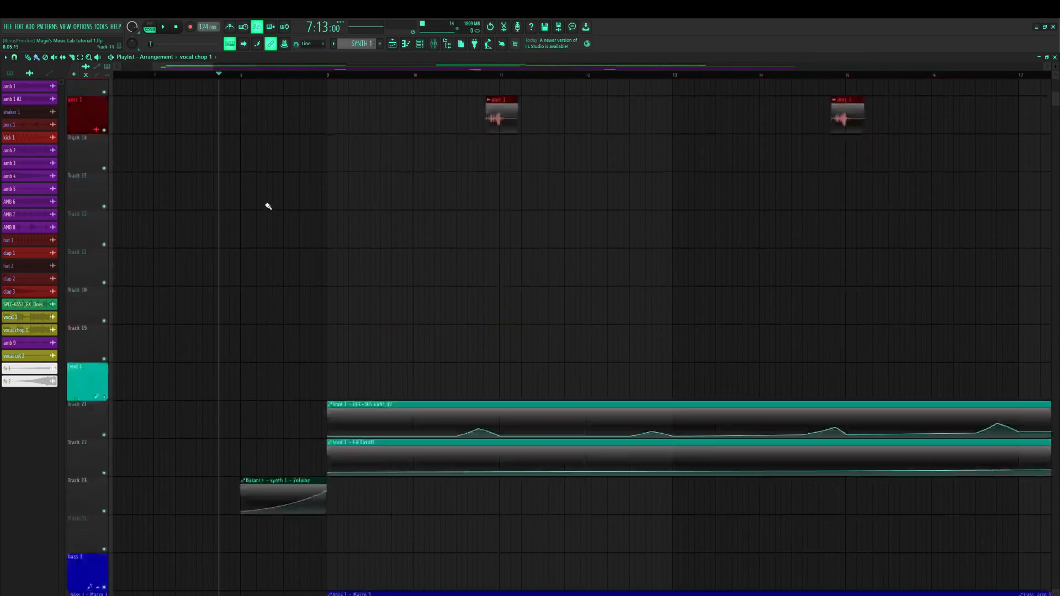
pyautogui.click(241, 76)
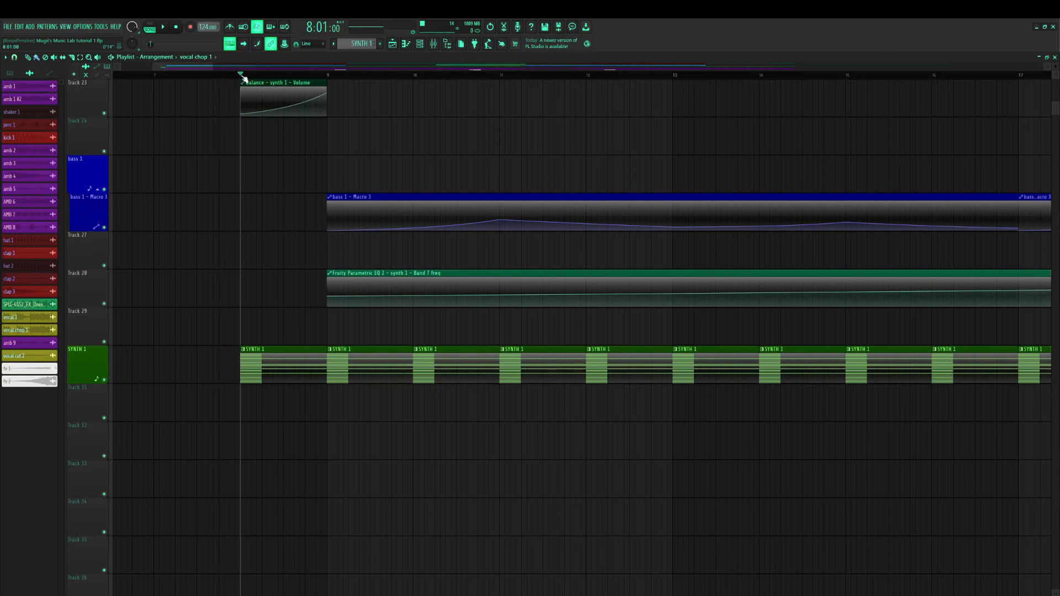
pyautogui.scroll(1, 294, 203)
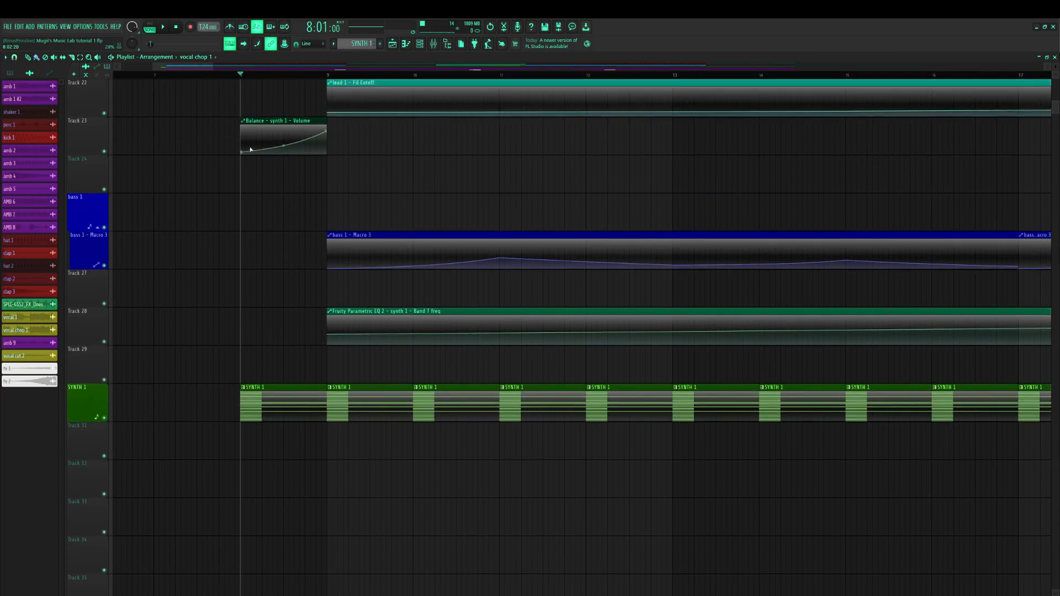
# Listen to the intro from bar 8 while reviewing its ambience layers and automation clips, then stop playback
pyautogui.scroll(-14, 303, 276)
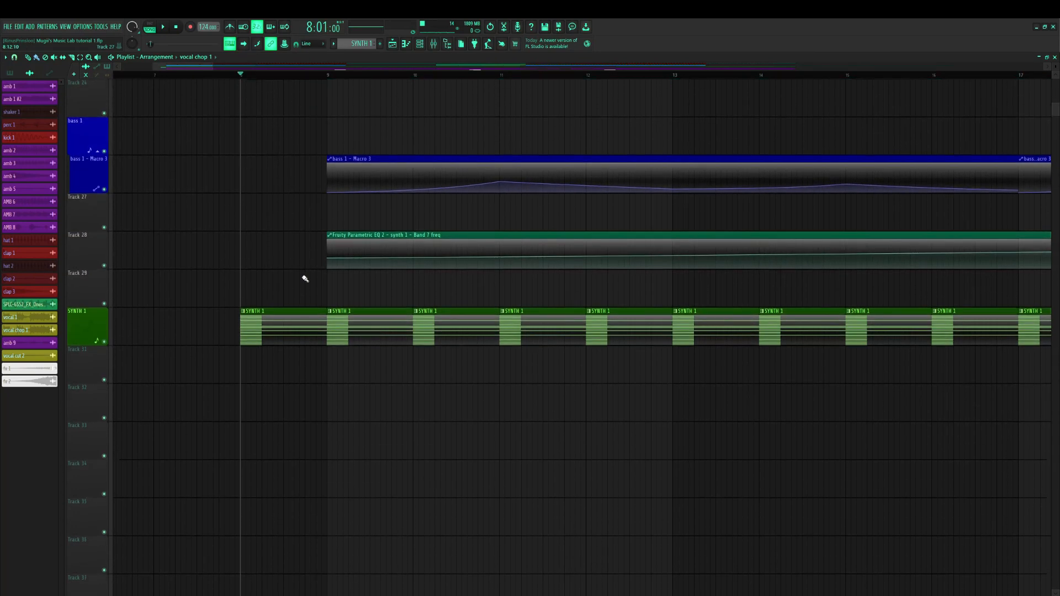
pyautogui.press('space')
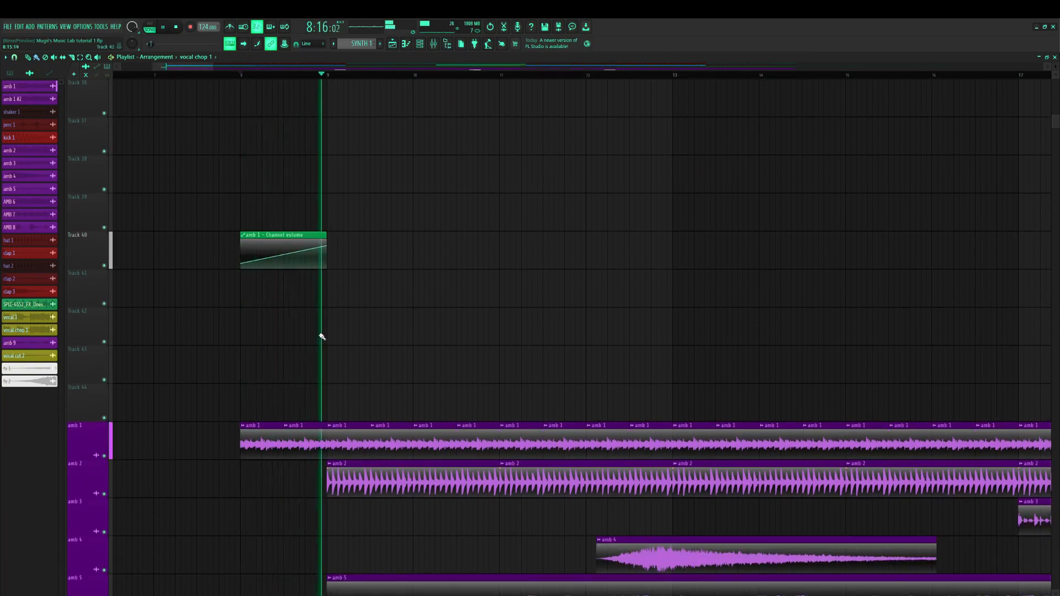
pyautogui.scroll(-5, 470, 265)
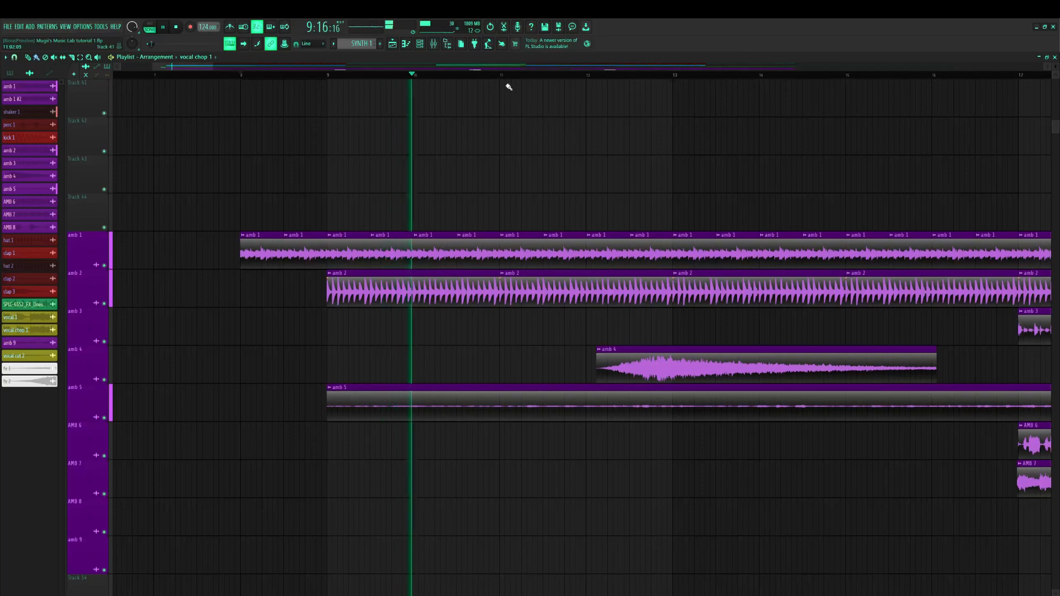
pyautogui.scroll(-5, 500, 76)
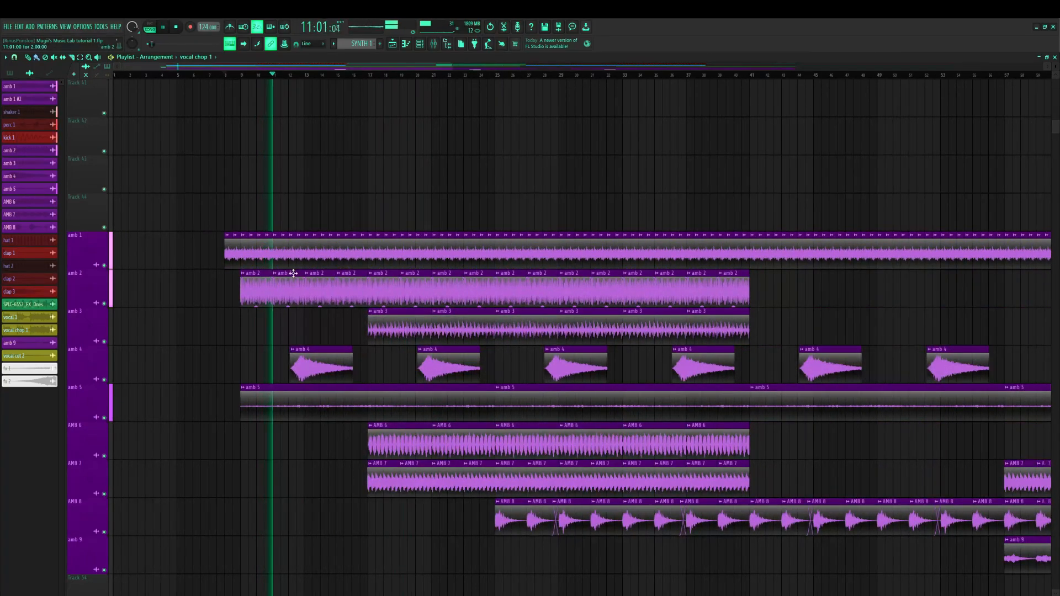
pyautogui.scroll(3, 309, 259)
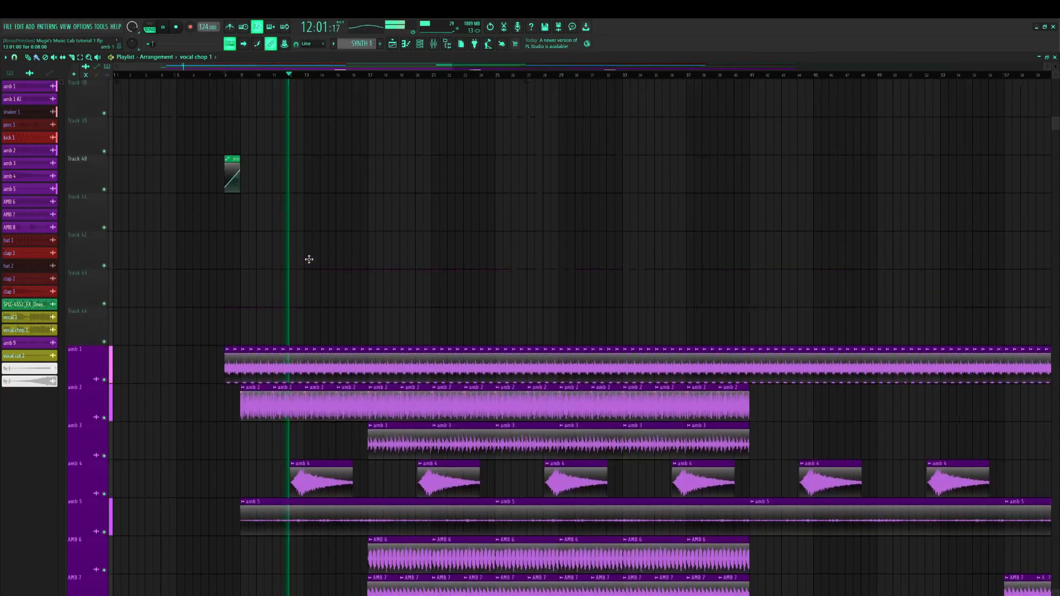
pyautogui.scroll(15, 307, 260)
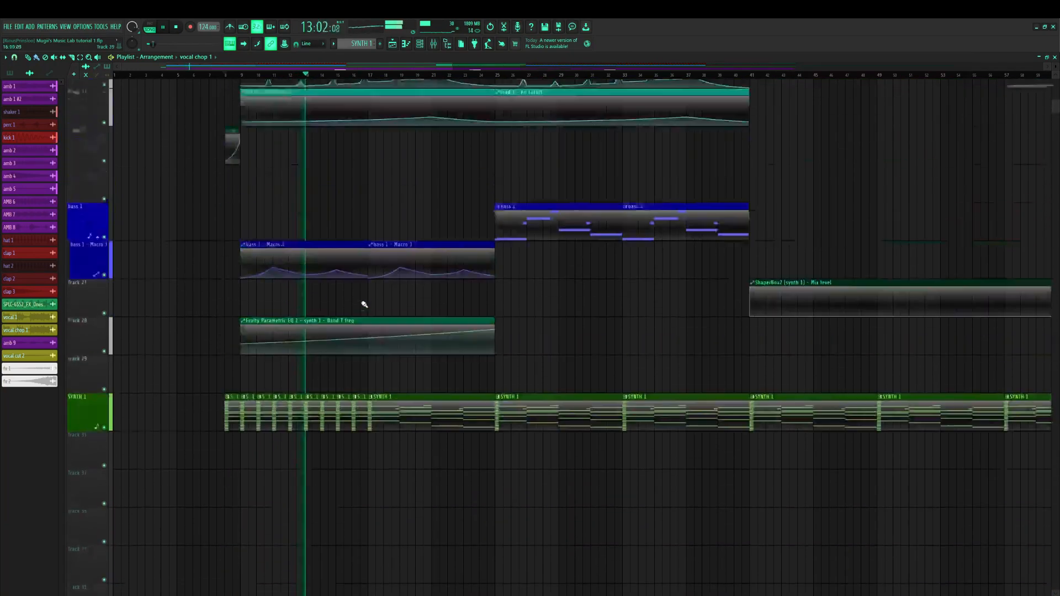
pyautogui.scroll(2, 364, 305)
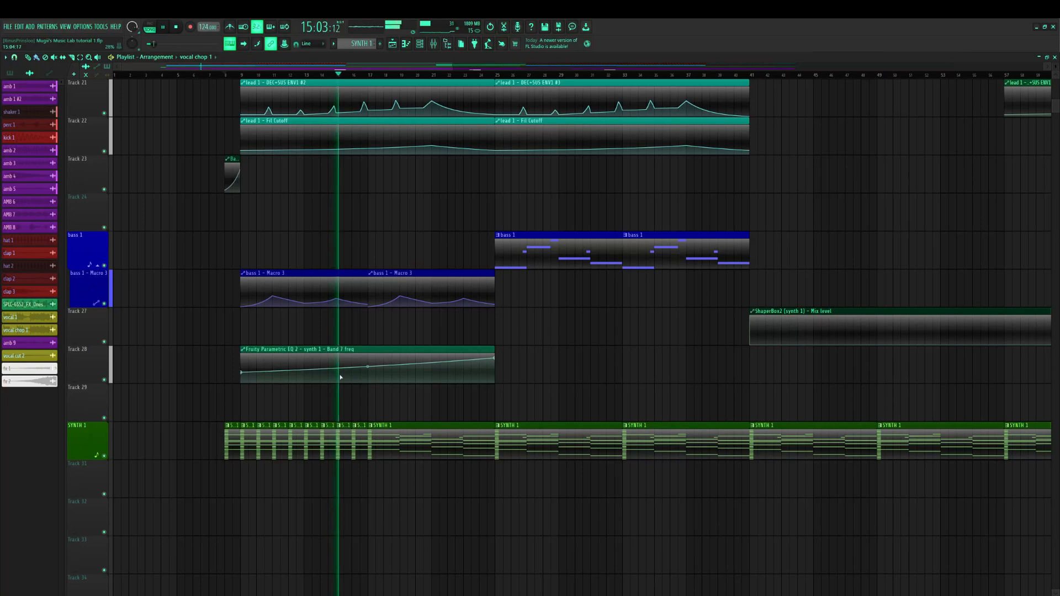
pyautogui.press('space')
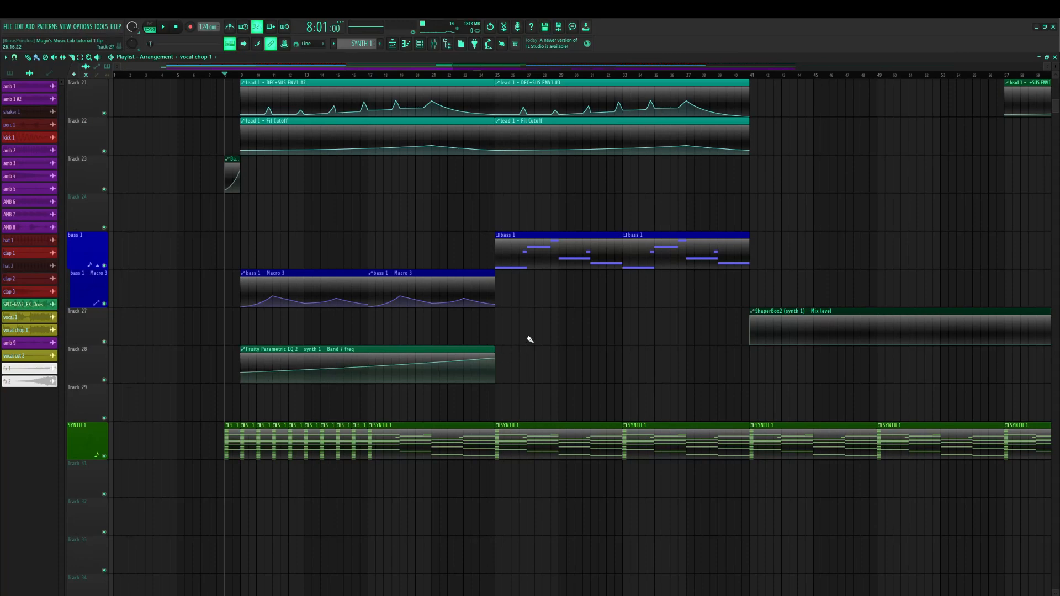
# Show the browser and the mixer, and select the synth 1 mixer track
pyautogui.scroll(8, 530, 339)
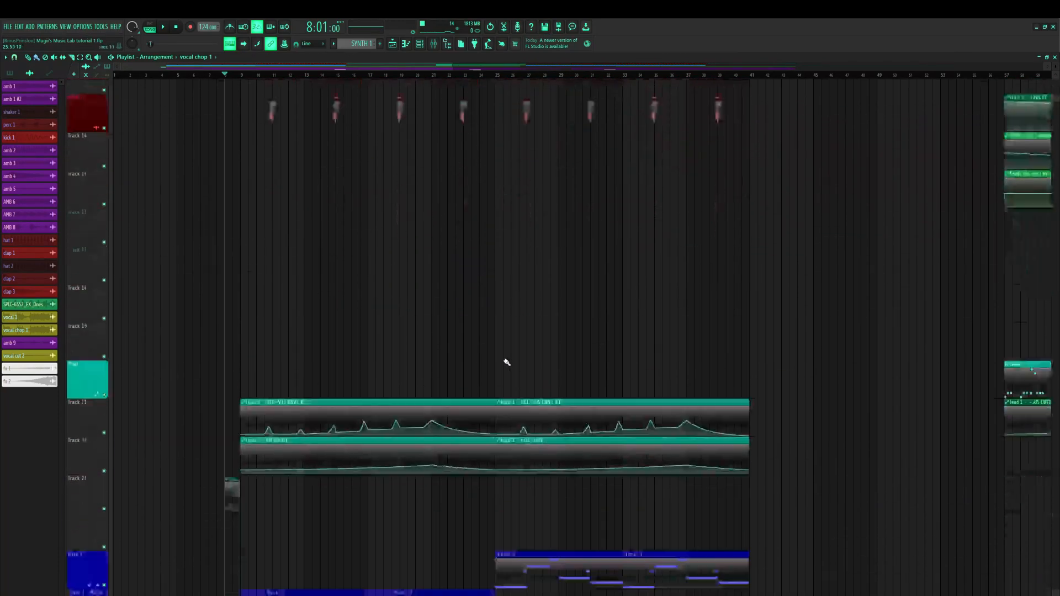
pyautogui.scroll(-3, 507, 362)
pyautogui.scroll(-4, 436, 329)
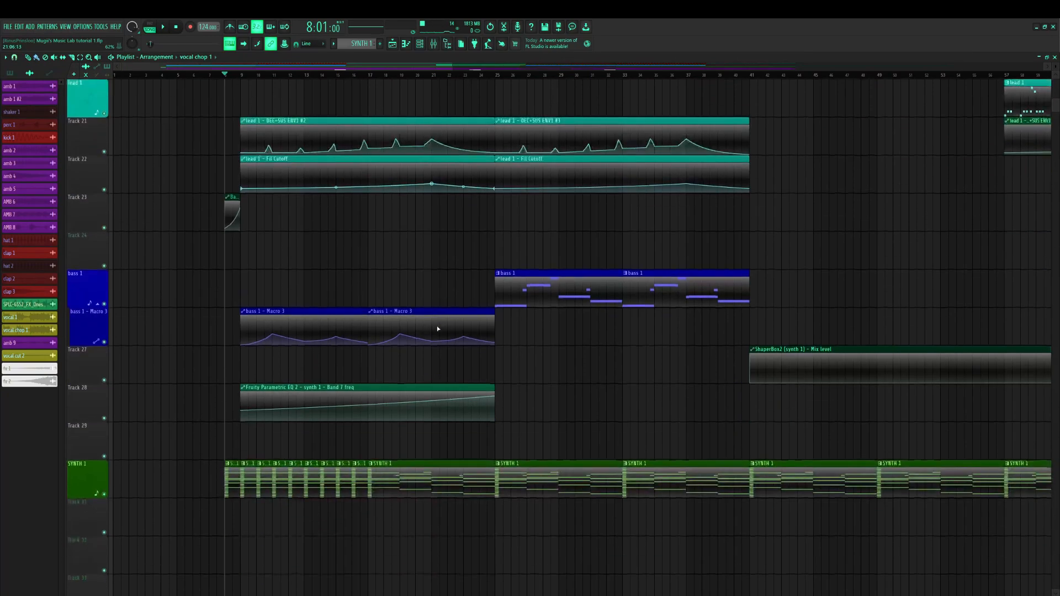
pyautogui.click(420, 44)
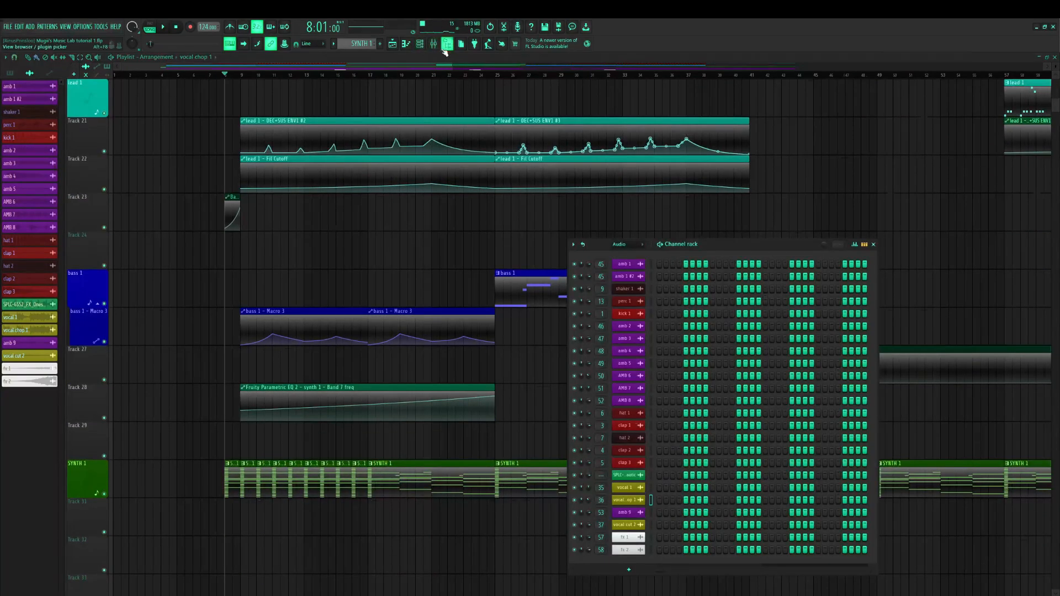
pyautogui.click(447, 45)
pyautogui.click(434, 45)
pyautogui.click(343, 176)
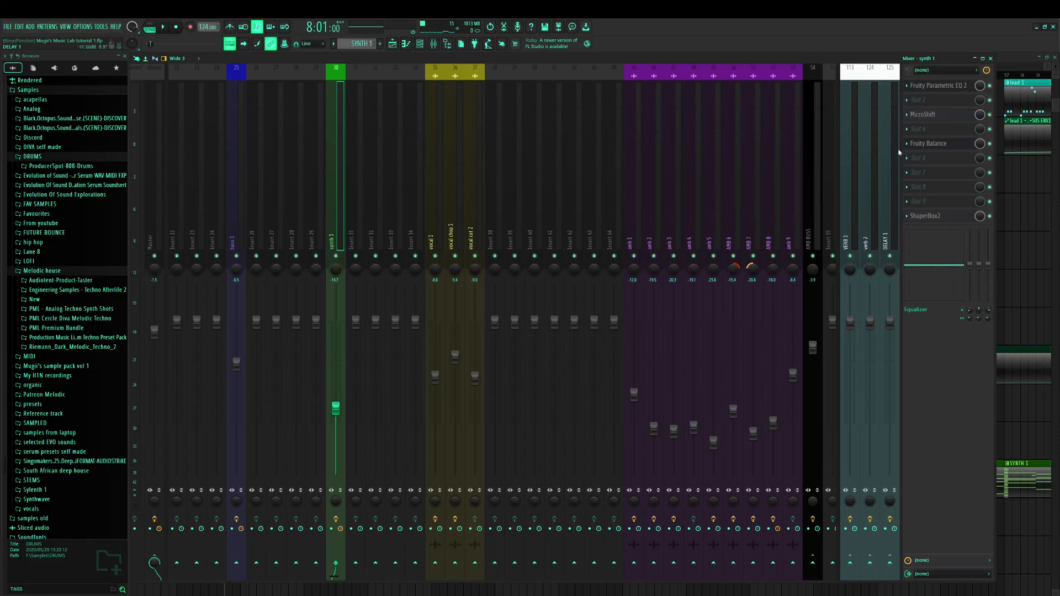
# Open Fruity Parametric EQ 2 on the synth 1 track and bring up the automation options for band 7's frequency
pyautogui.click(933, 87)
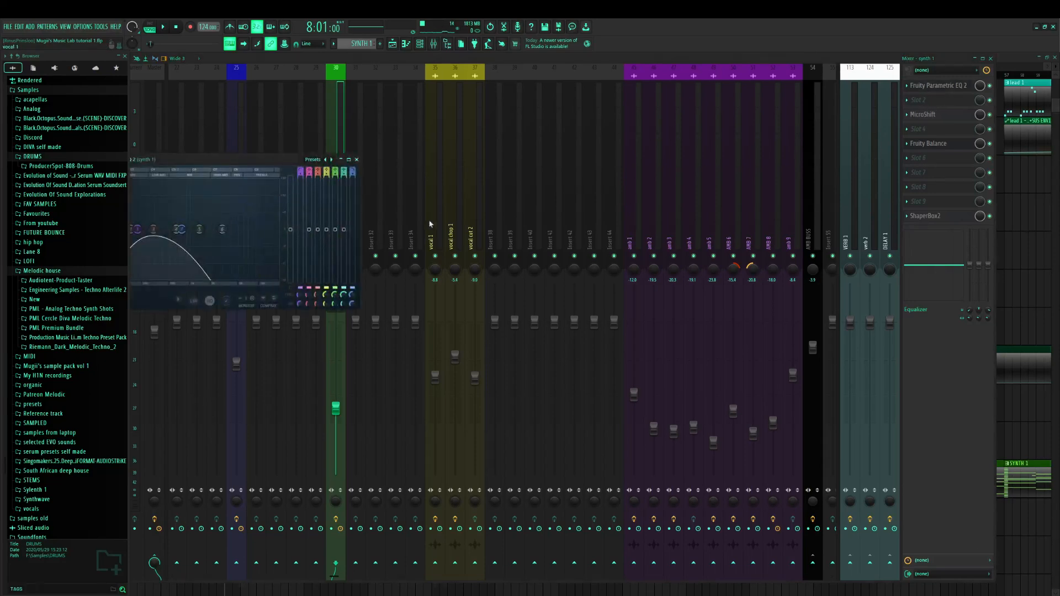
pyautogui.moveTo(267, 173); pyautogui.dragTo(375, 185)
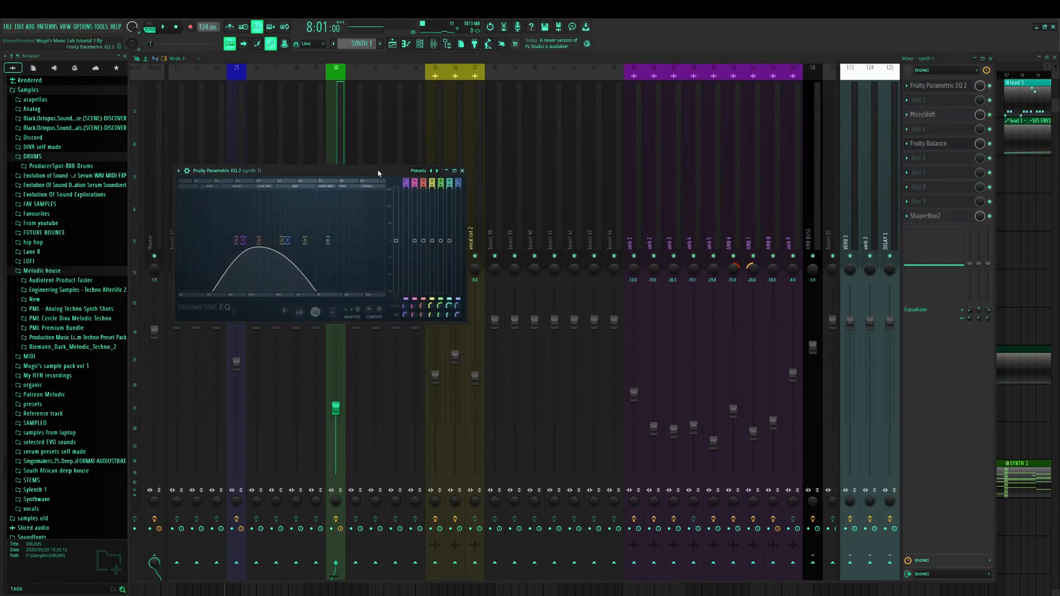
pyautogui.rightClick(460, 308)
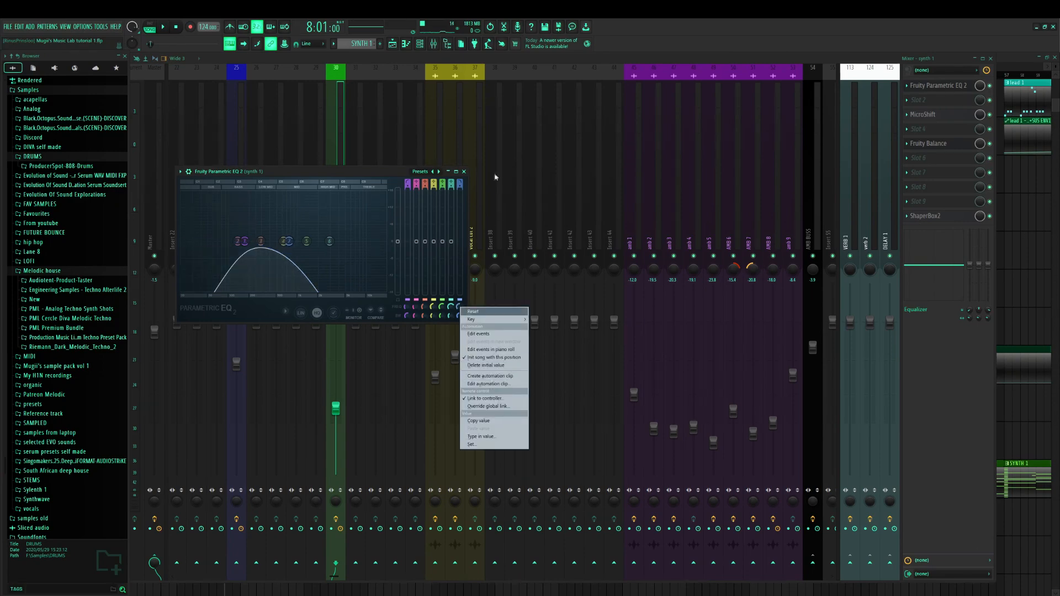
# Highlight bars 9 to 25 in the playlist, then clear the selection and place the playback position at 21:09
pyautogui.click(392, 43)
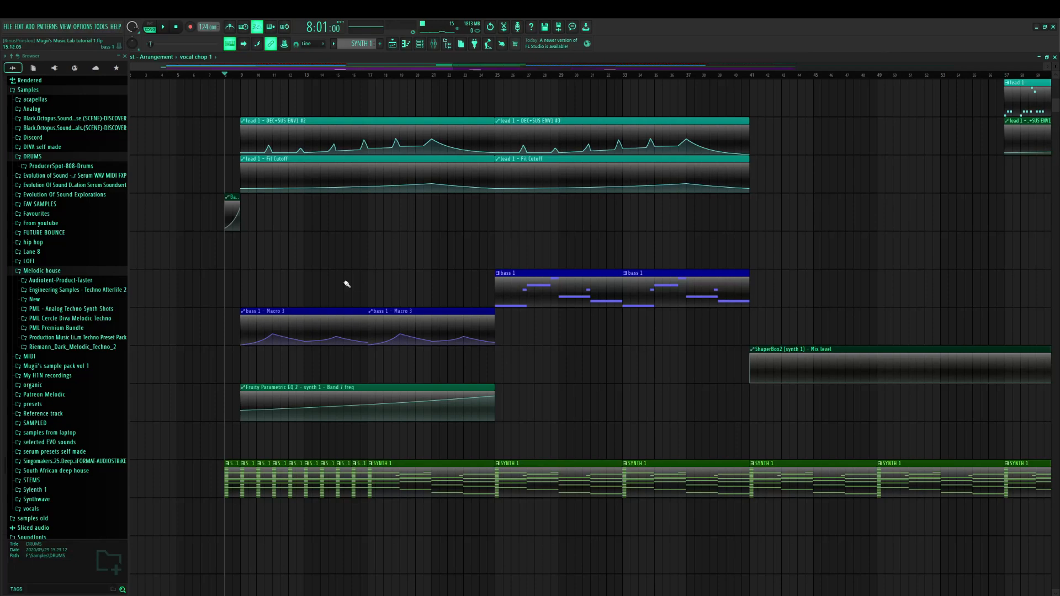
pyautogui.moveTo(246, 86); pyautogui.dragTo(496, 224)
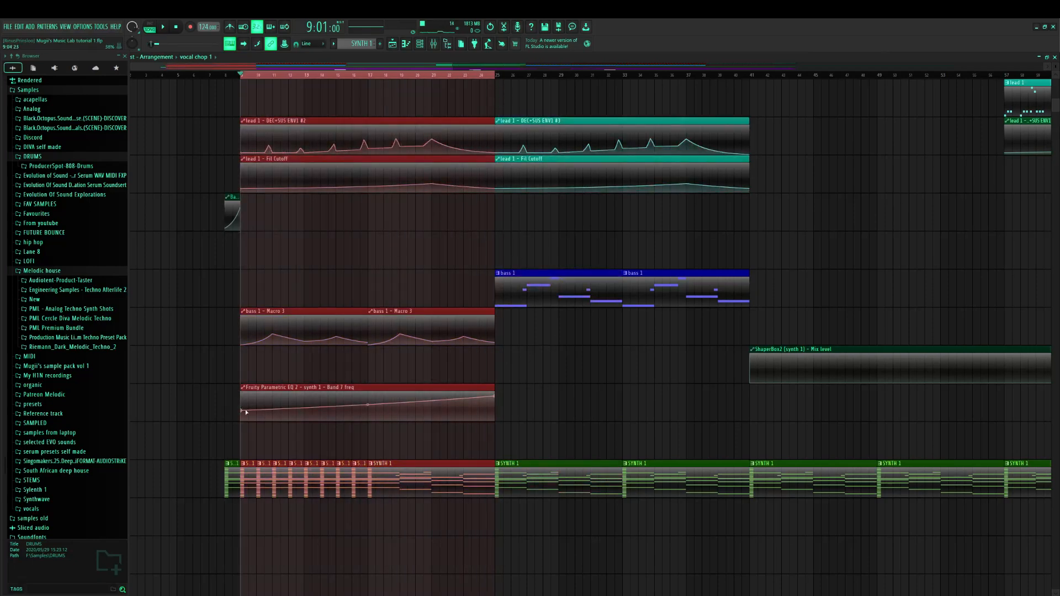
pyautogui.click(439, 76)
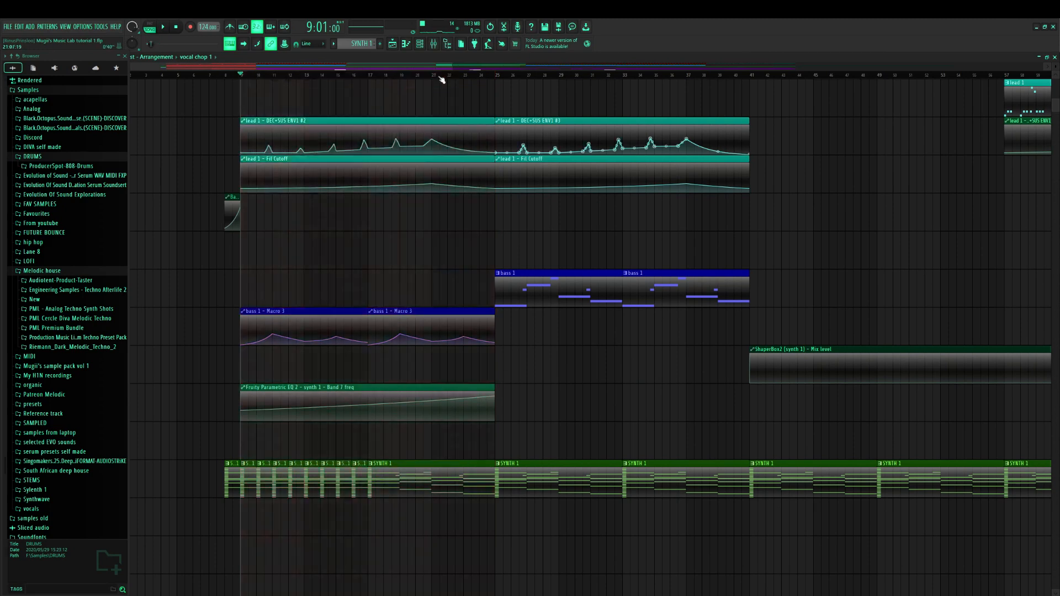
# Listen from 21:09 into the drum entry at bar 25 while viewing the drum tracks, then stop playback
pyautogui.press('space')
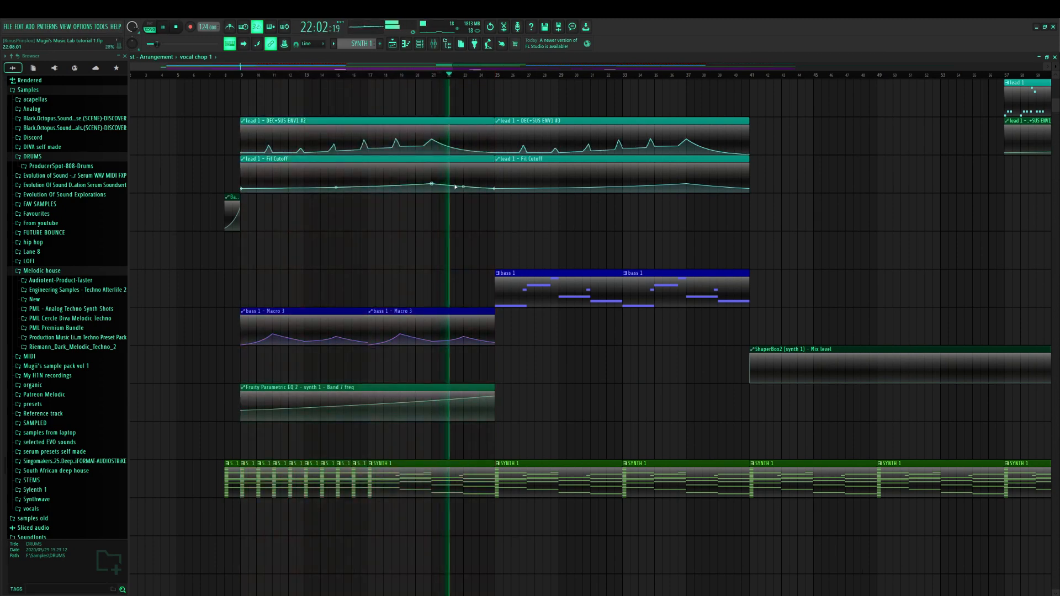
pyautogui.scroll(2, 497, 271)
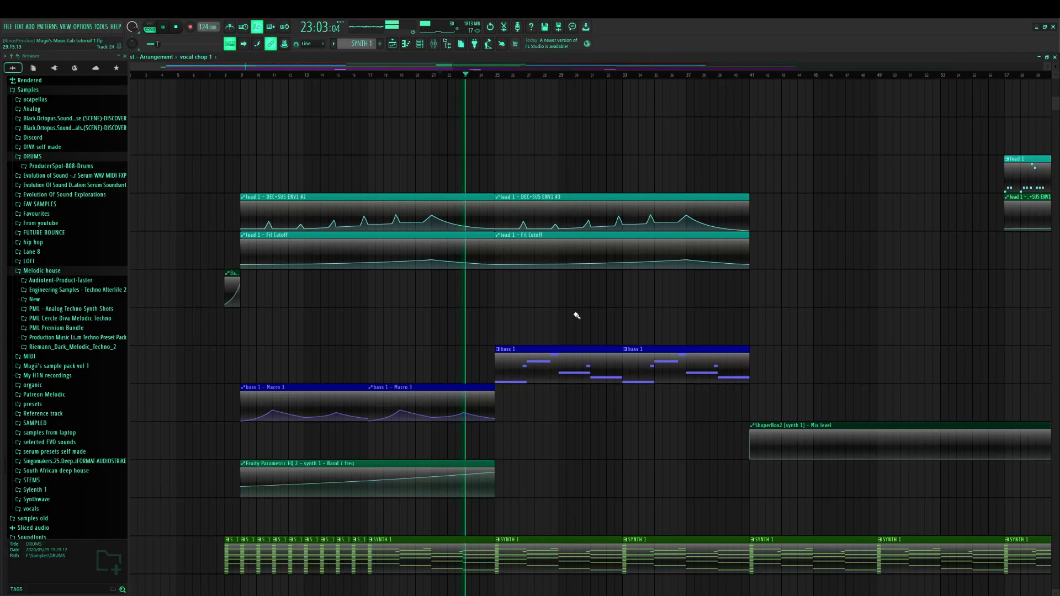
pyautogui.scroll(12, 557, 309)
pyautogui.scroll(3, 574, 318)
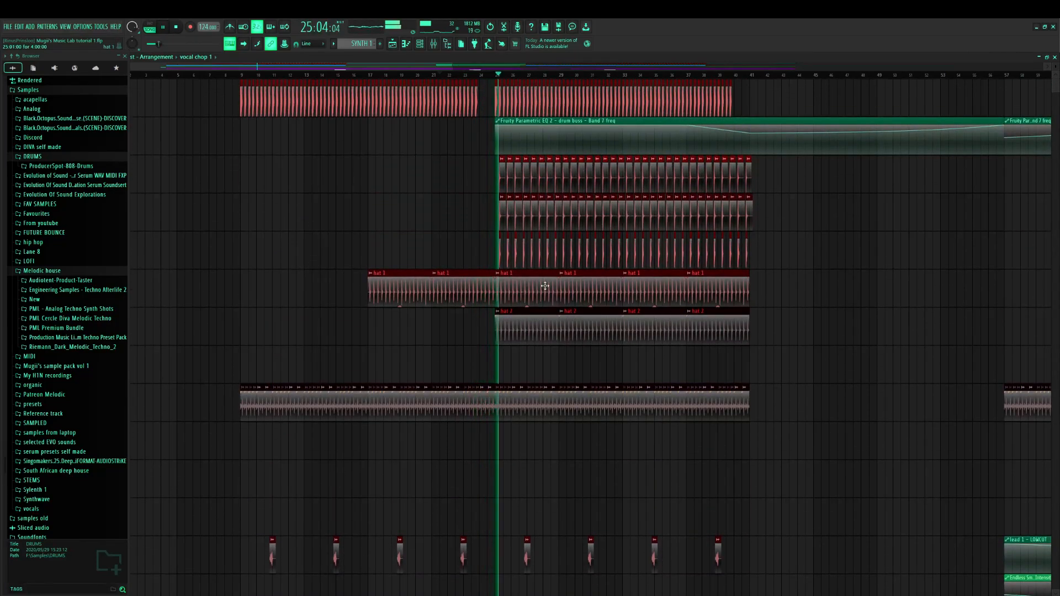
pyautogui.press('space')
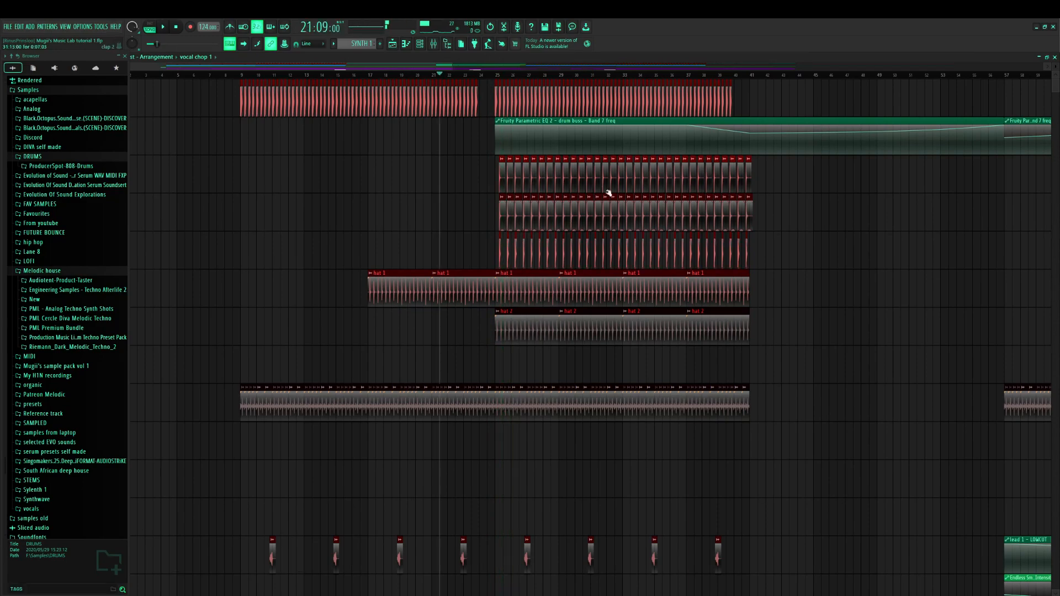
# Zoom in on the drum clips around bar 25 and narrow the browser to reveal the playlist's track headers
pyautogui.scroll(5, 538, 81)
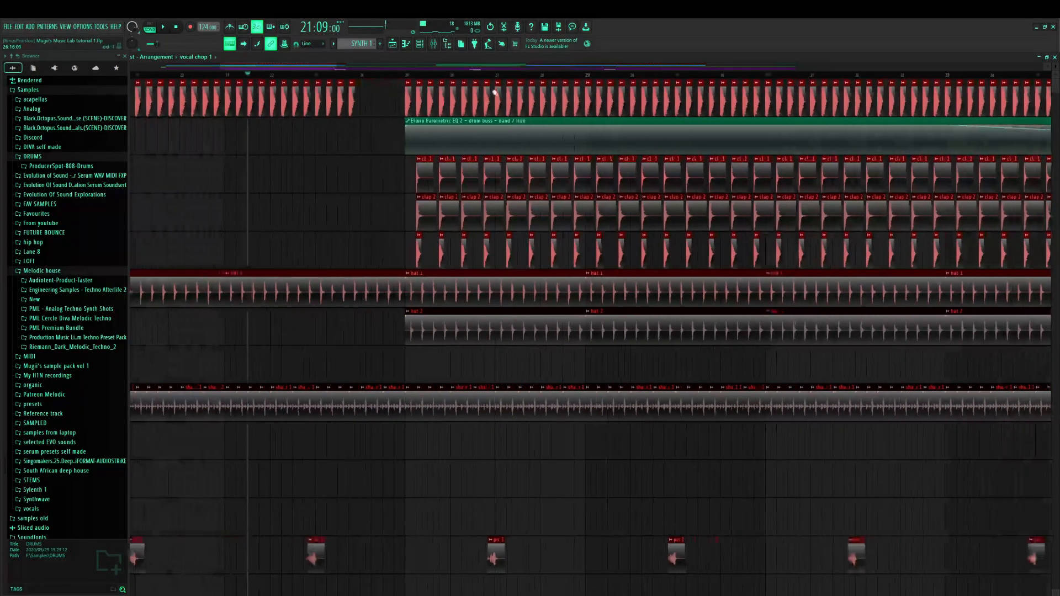
pyautogui.scroll(-2, 455, 77)
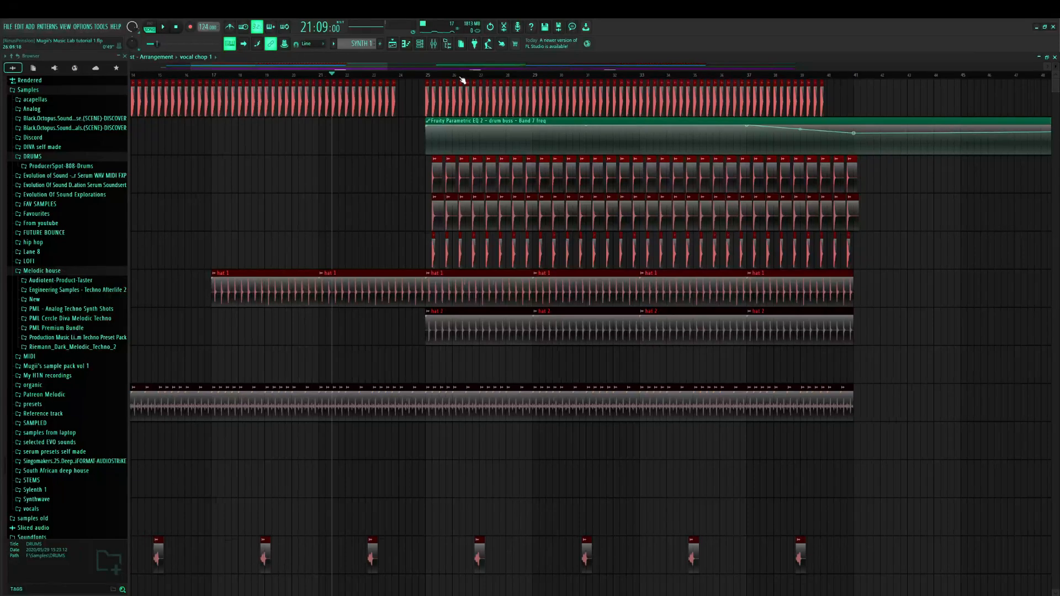
pyautogui.scroll(2, 463, 81)
pyautogui.moveTo(129, 133); pyautogui.dragTo(87, 157)
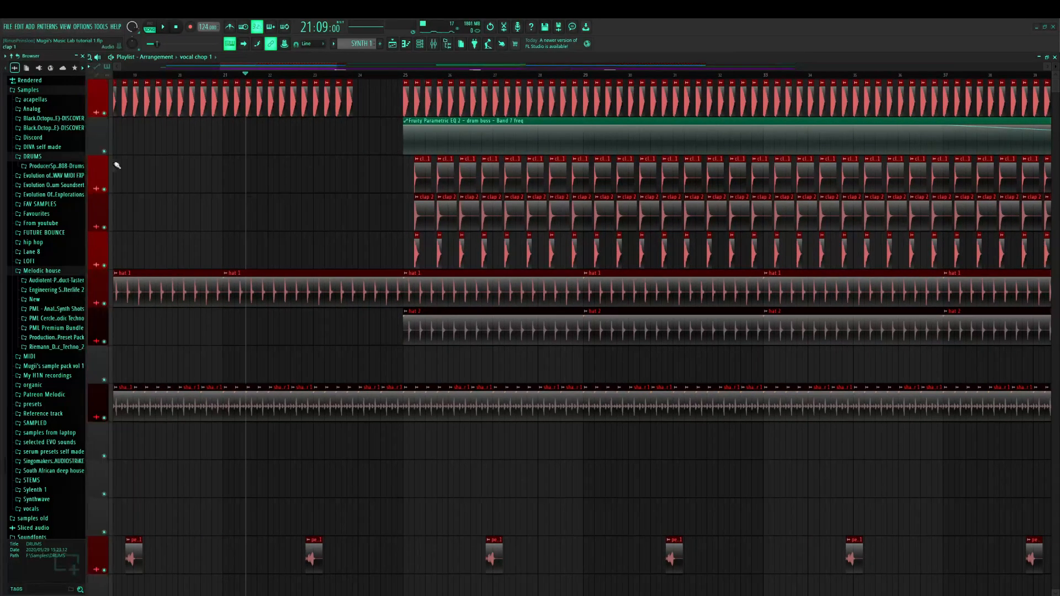
# Play the three clap layers one at a time from bar 25, soloing each track in turn
pyautogui.rightClick(104, 189)
pyautogui.click(403, 73)
pyautogui.press('space')
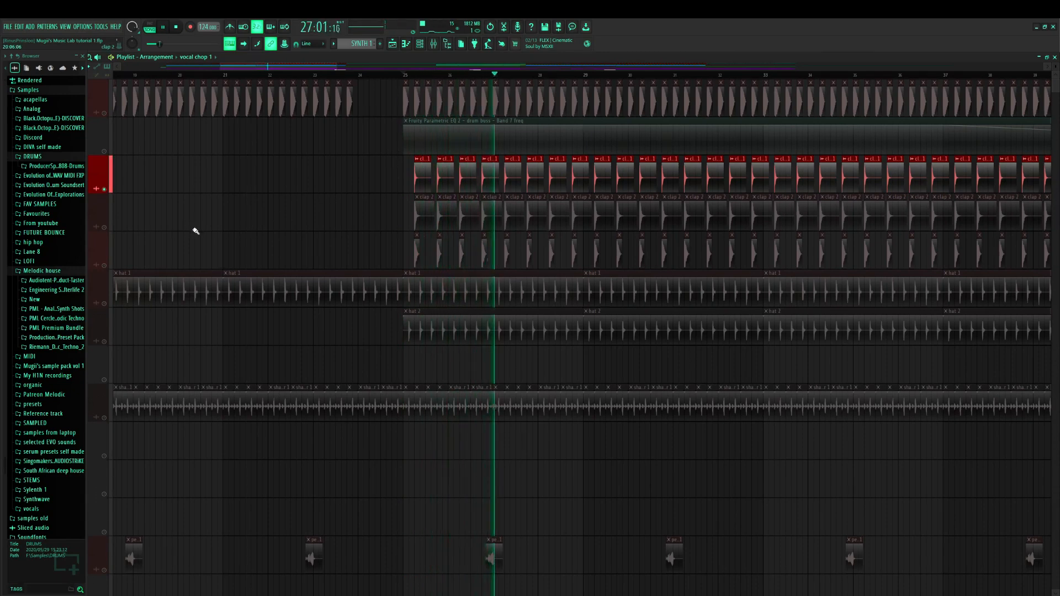
pyautogui.rightClick(104, 227)
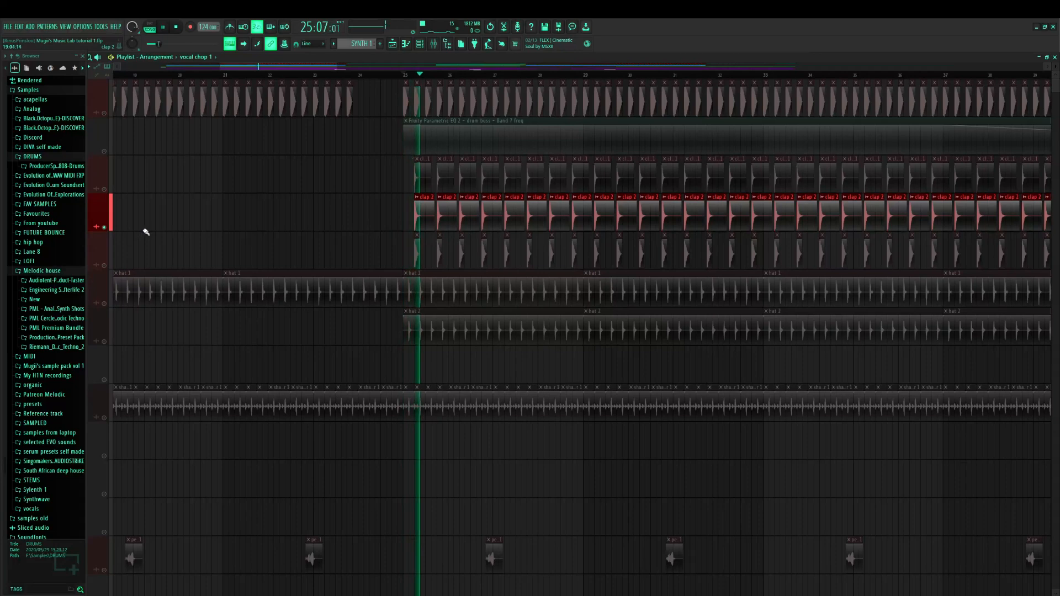
pyautogui.press('space')
pyautogui.rightClick(104, 266)
pyautogui.press('space')
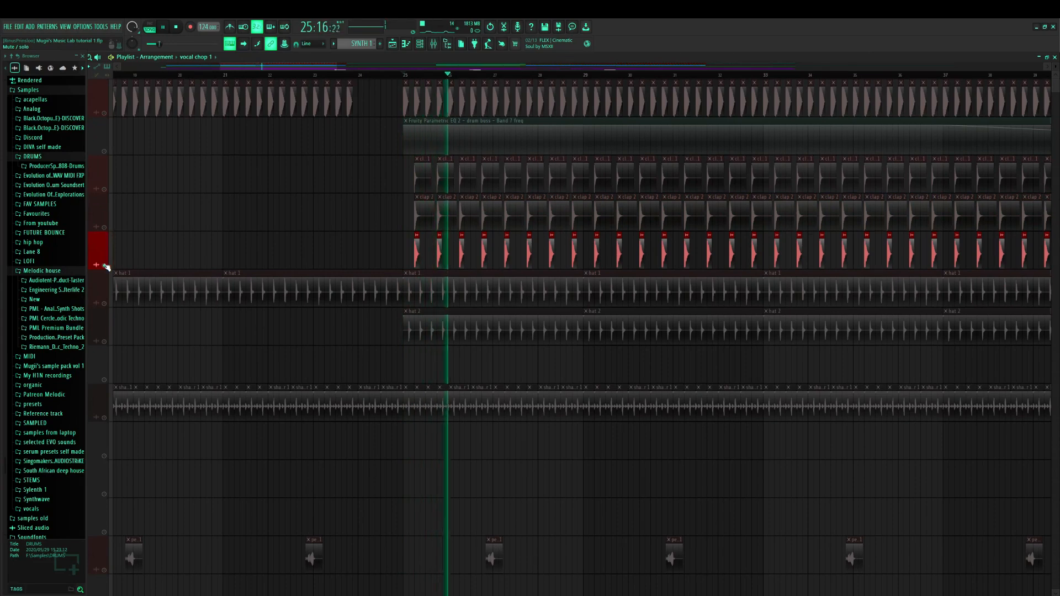
pyautogui.press('space')
# Unmute the first two clap tracks alongside the soloed third one and listen to all three layers together
pyautogui.click(104, 189)
pyautogui.click(104, 227)
pyautogui.press('space')
pyautogui.press('space')
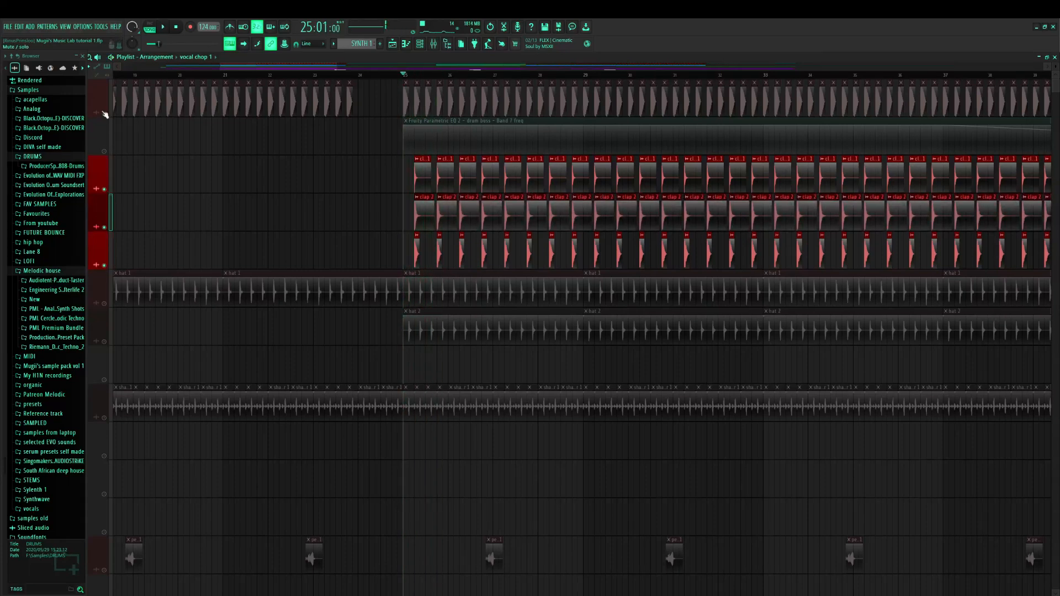
# Restore all tracks from solo and listen to the full drum entry from bar 25, then stop playback
pyautogui.rightClick(103, 113)
pyautogui.rightClick(104, 113)
pyautogui.press('space')
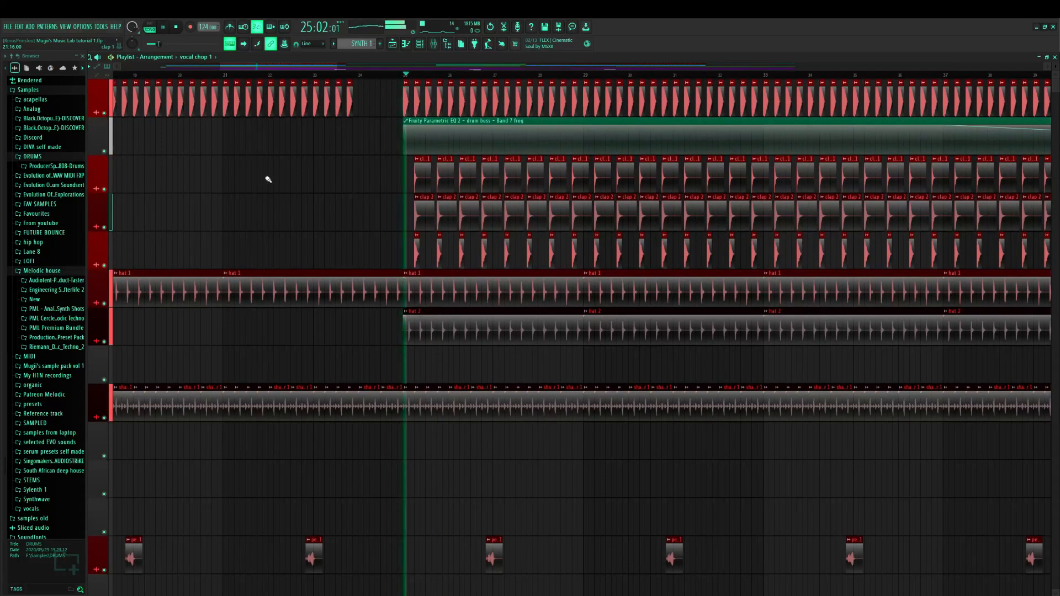
pyautogui.scroll(-2, 408, 75)
pyautogui.scroll(-1, 398, 69)
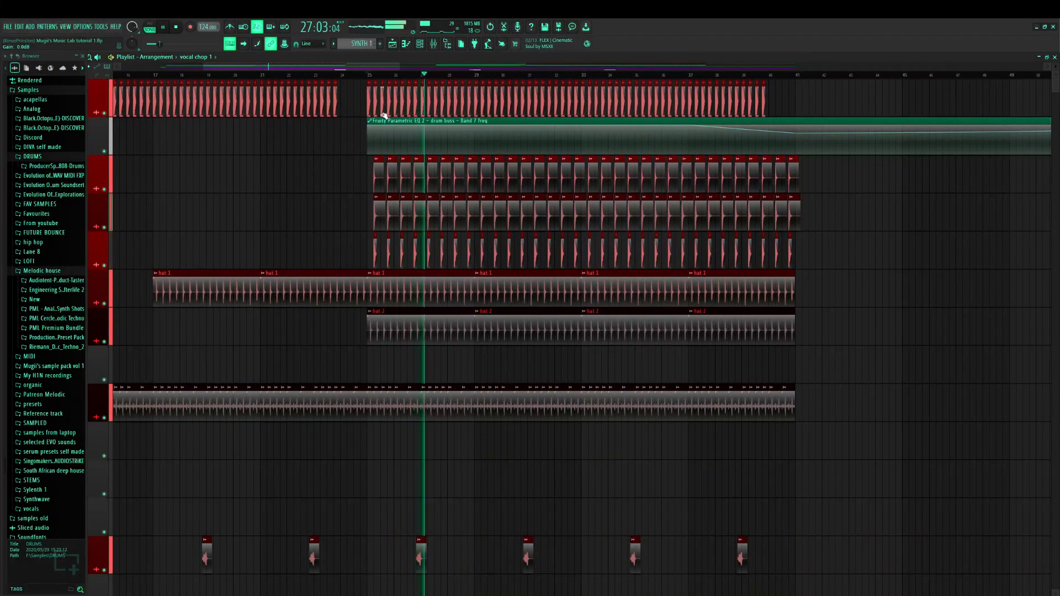
pyautogui.press('space')
# Place an AMB 8 clip at bar 25 on an empty track below the ambience layers and extend it to bar 33
pyautogui.scroll(-6, 528, 196)
pyautogui.scroll(-12, 561, 210)
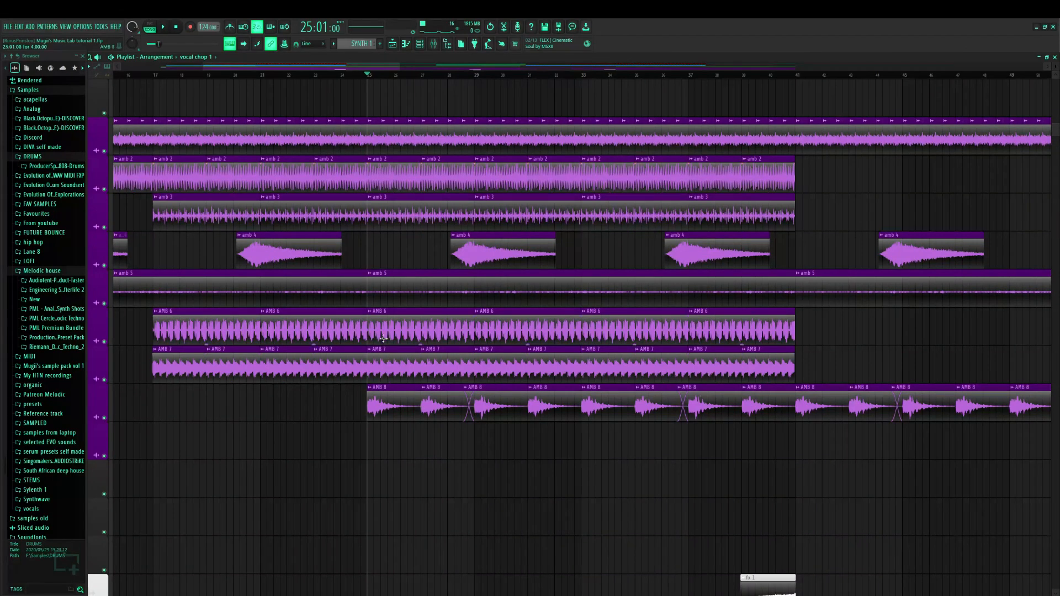
pyautogui.scroll(-3, 383, 338)
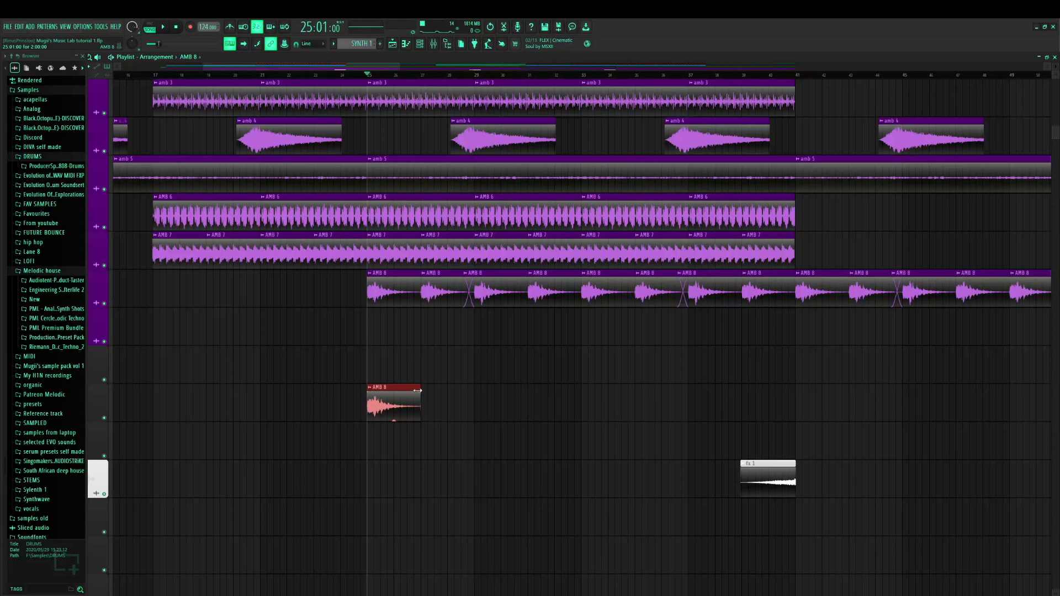
pyautogui.moveTo(459, 389); pyautogui.dragTo(594, 391)
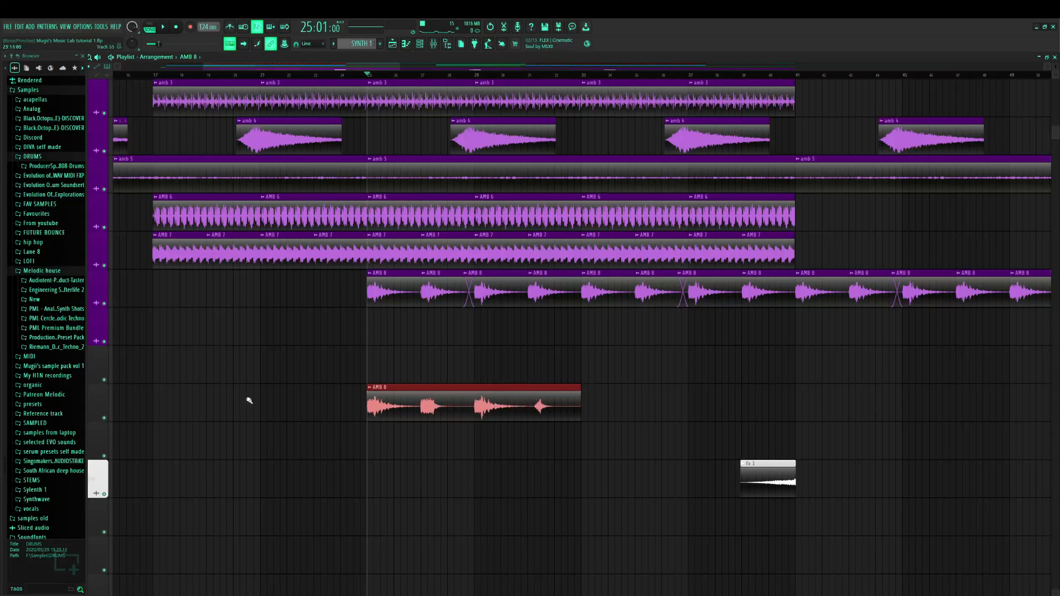
# Solo the track holding the extra AMB 8 clip, listen to it from bar 25, then delete the clip
pyautogui.keyDown('ctrl'); pyautogui.click(105, 418); pyautogui.keyUp('ctrl')
pyautogui.press('space')
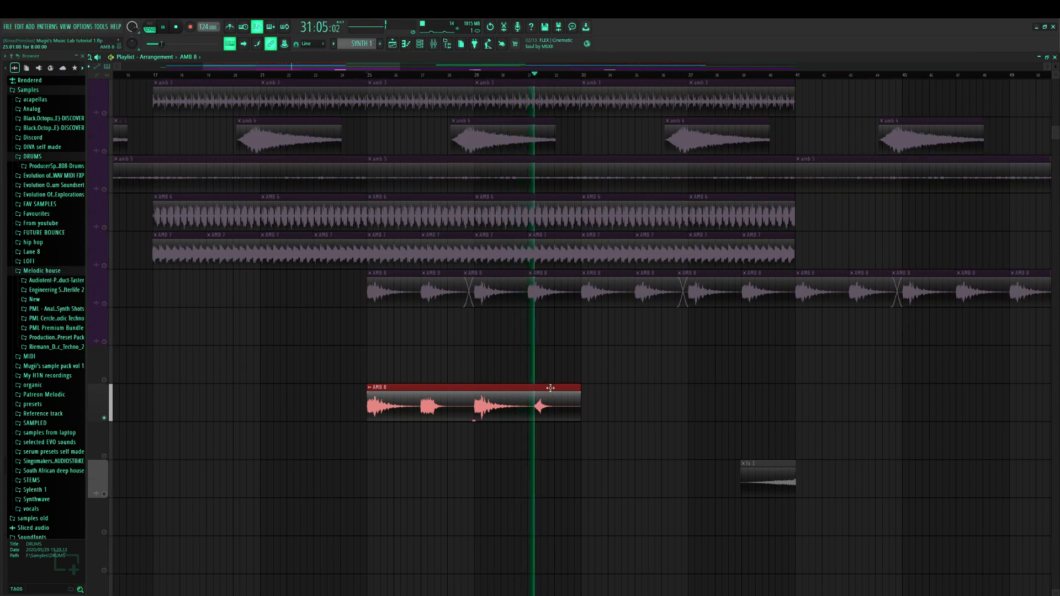
pyautogui.press('space')
pyautogui.moveTo(579, 393); pyautogui.dragTo(447, 393)
pyautogui.rightClick(398, 387)
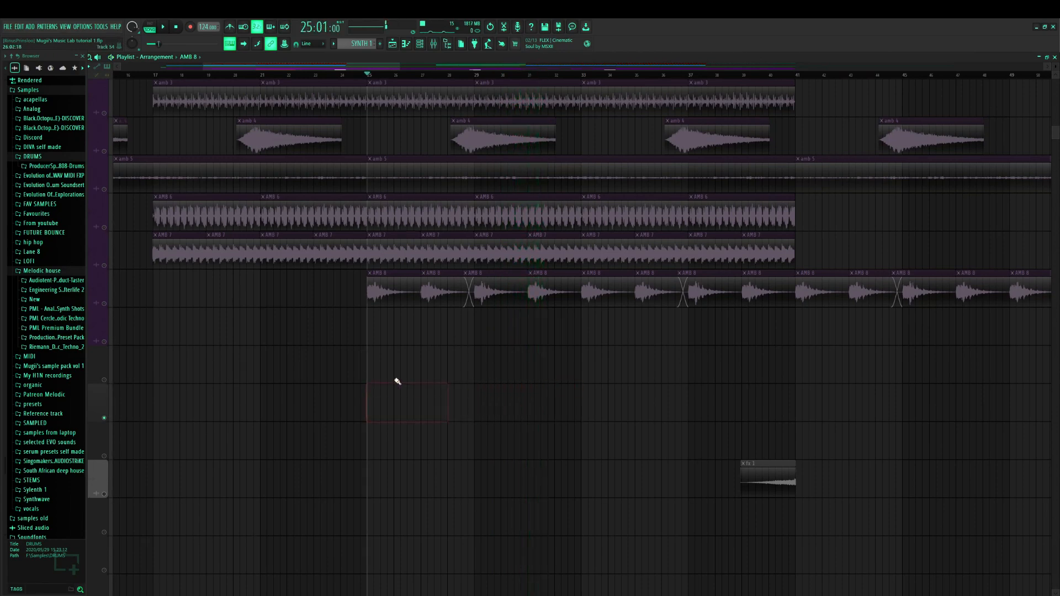
# Solo the original AMB 8 track and listen to its edited clips from bar 25
pyautogui.click(111, 303)
pyautogui.press('space')
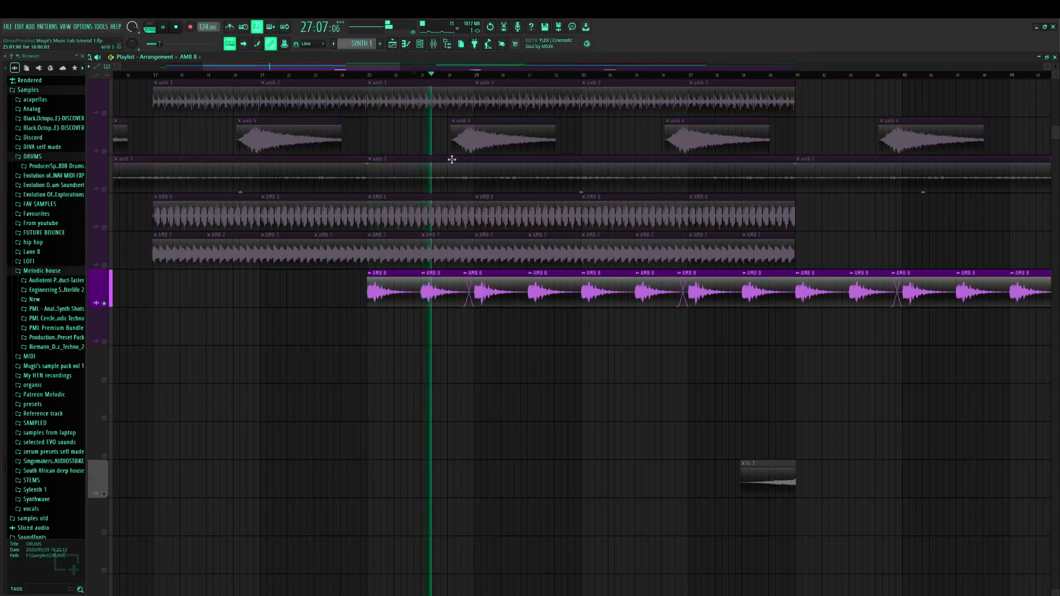
pyautogui.scroll(2, 535, 260)
pyautogui.press('space')
# Solo the AMB 6 track and play it from bar 25 while checking its panning in the mixer
pyautogui.click(105, 305)
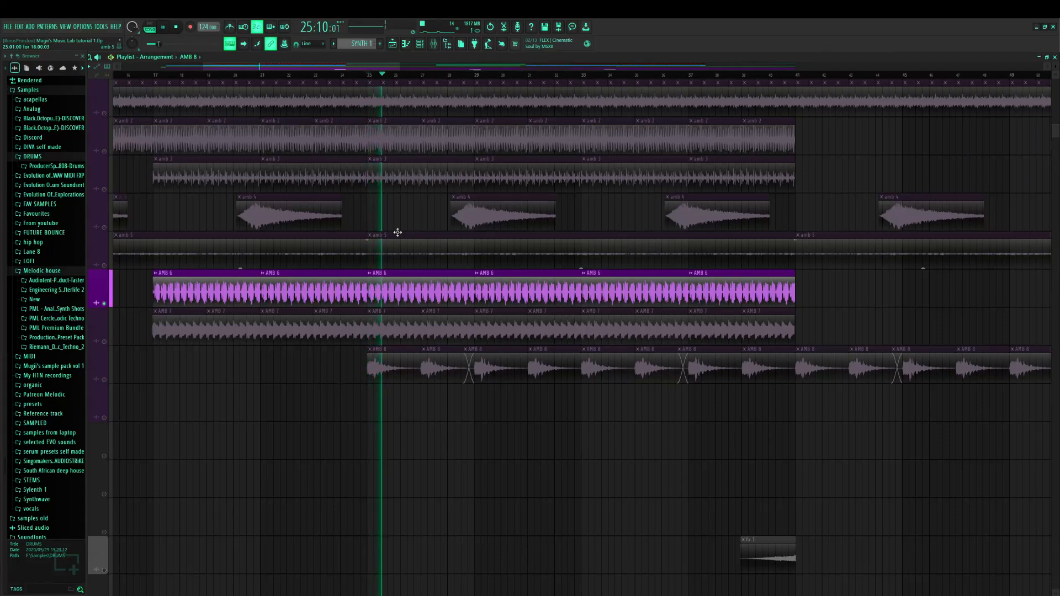
pyautogui.click(433, 45)
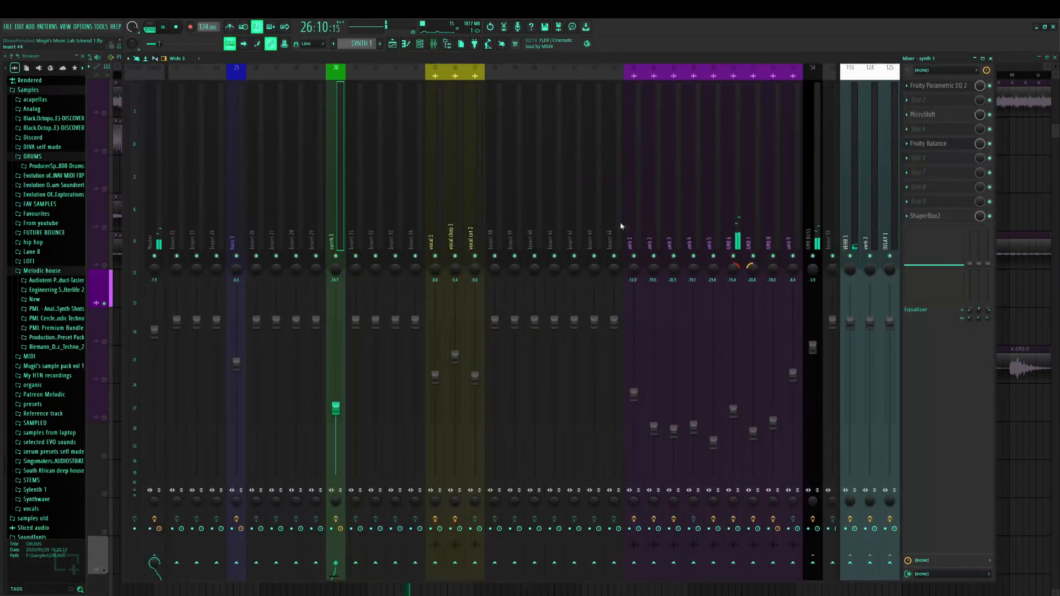
pyautogui.click(392, 44)
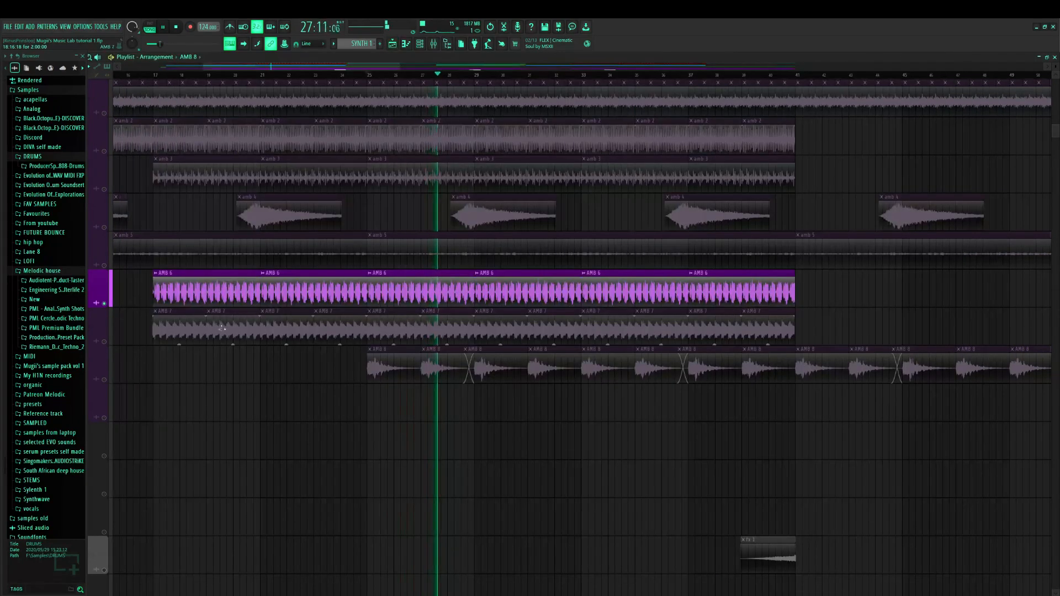
pyautogui.press('space')
# Unmute AMB 7 alongside AMB 6 and play both from bar 25 while comparing them in the mixer
pyautogui.scroll(5, 419, 293)
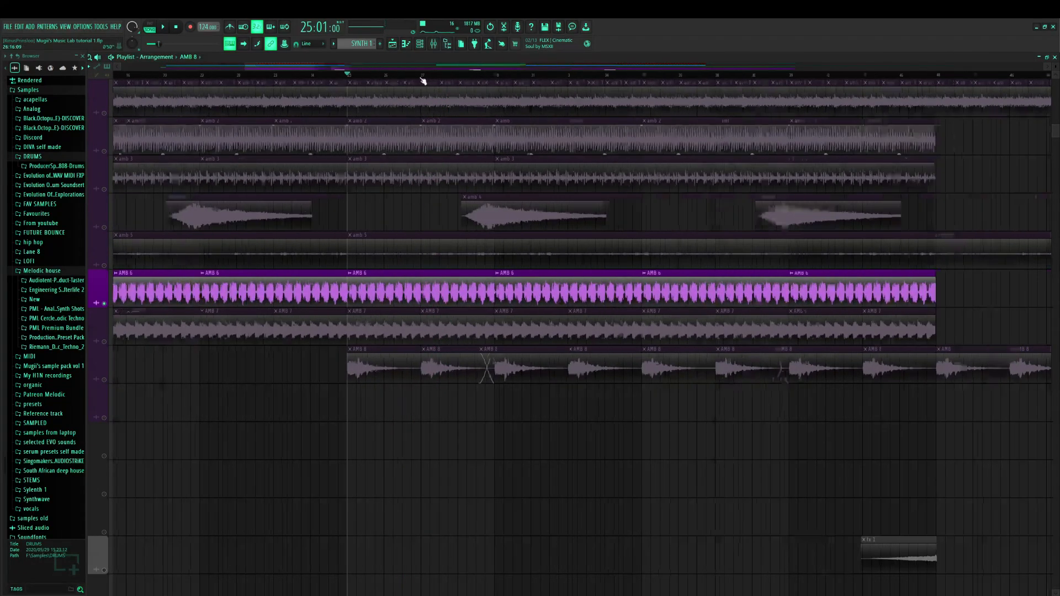
pyautogui.moveTo(320, 68); pyautogui.dragTo(312, 82)
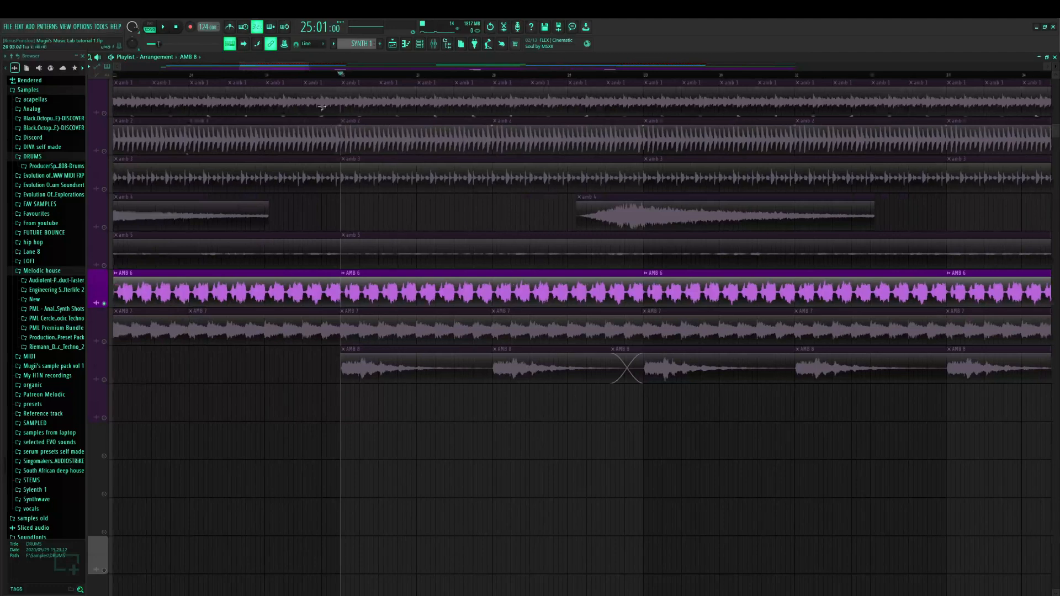
pyautogui.click(105, 342)
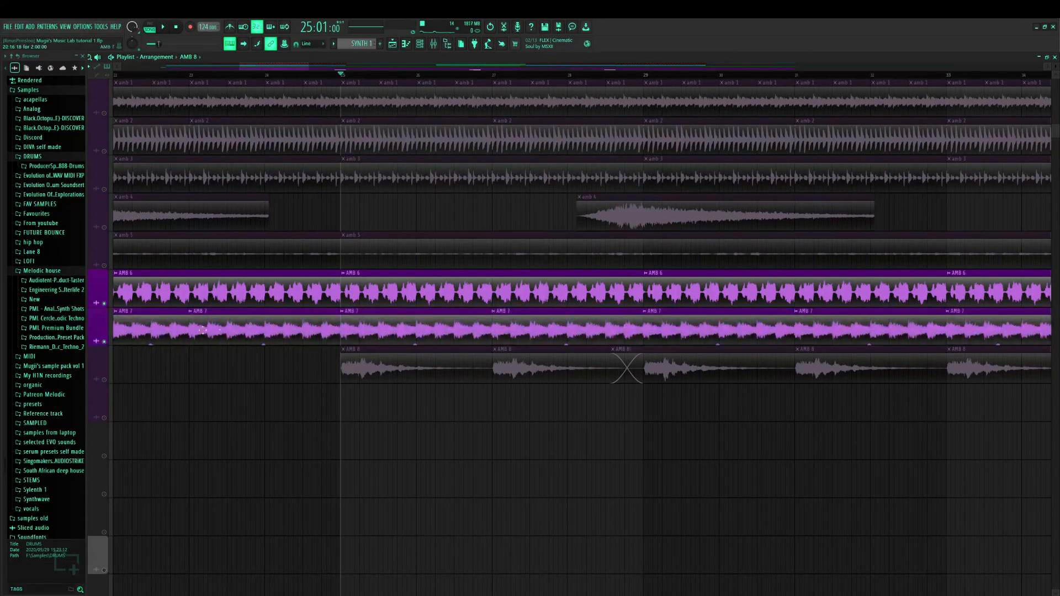
pyautogui.press('space')
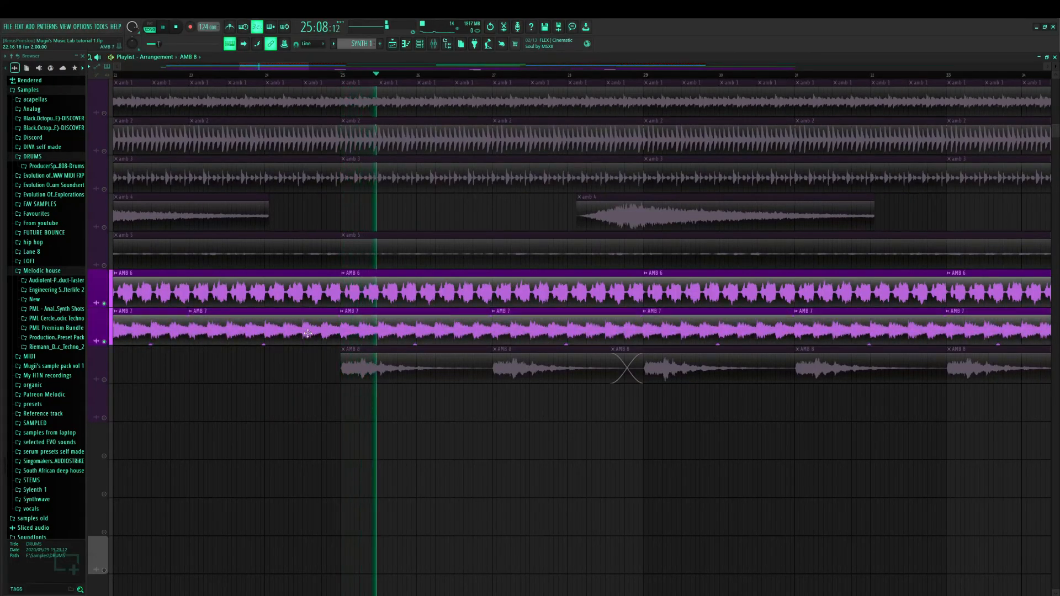
pyautogui.click(433, 44)
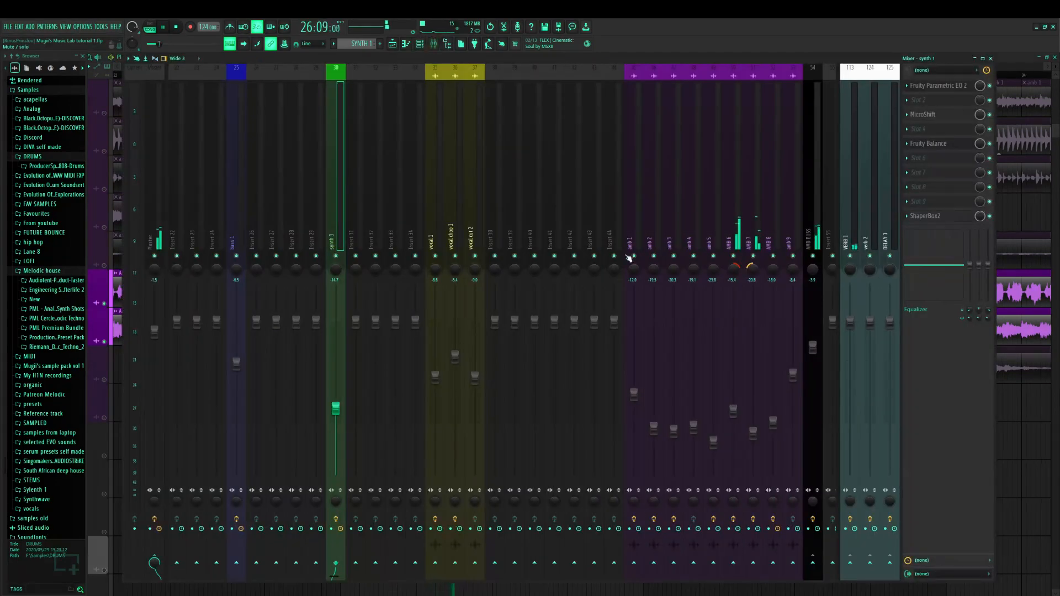
pyautogui.click(393, 44)
# Bring in AMB 8 and the ambience layers amb 5 up to amb 1 one by one during playback, then stop
pyautogui.scroll(-5, 442, 76)
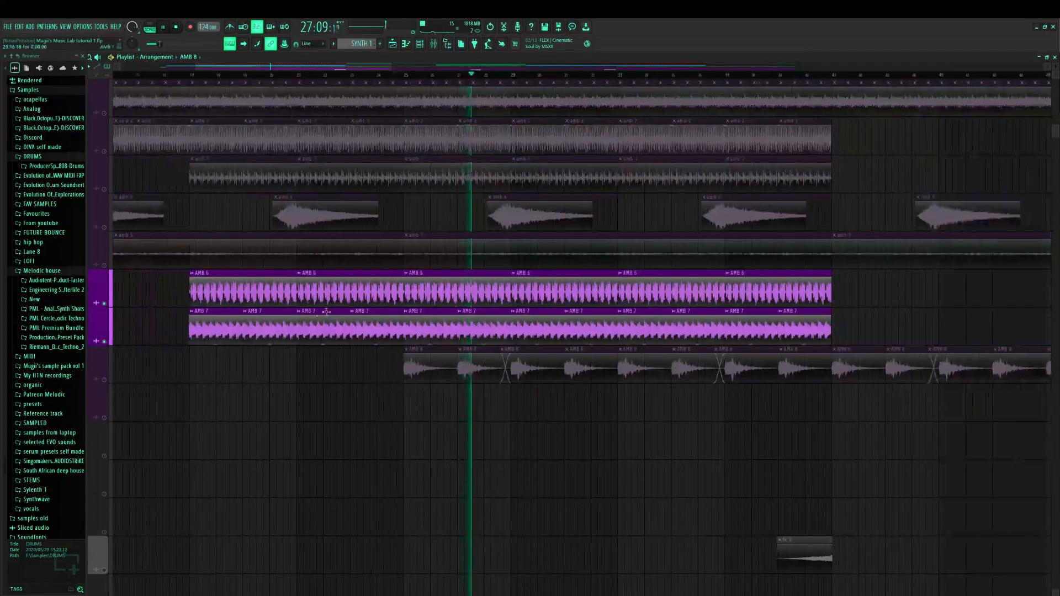
pyautogui.click(110, 380)
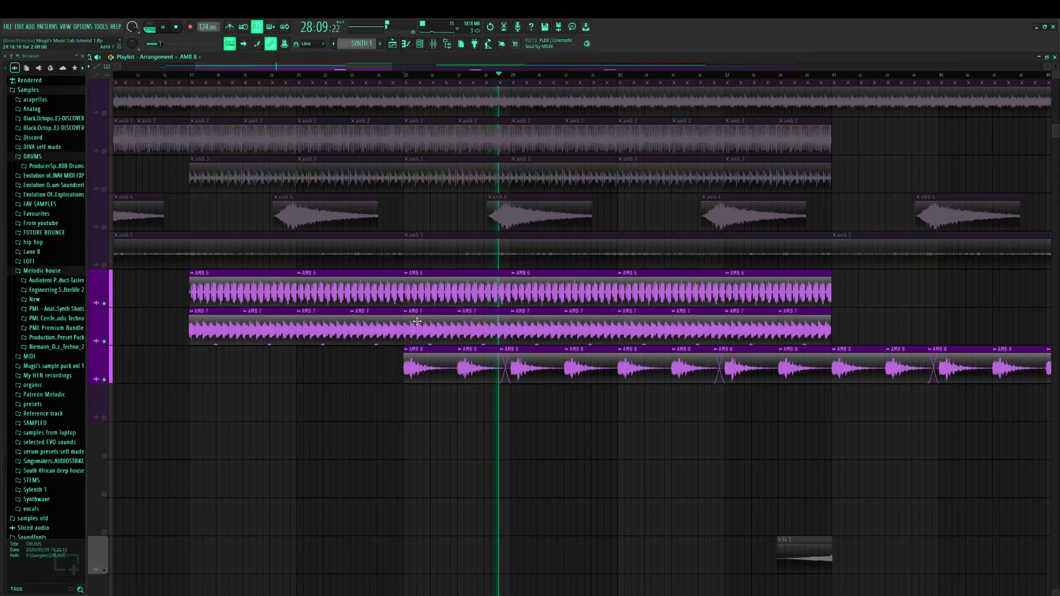
pyautogui.scroll(2, 433, 325)
pyautogui.click(110, 325)
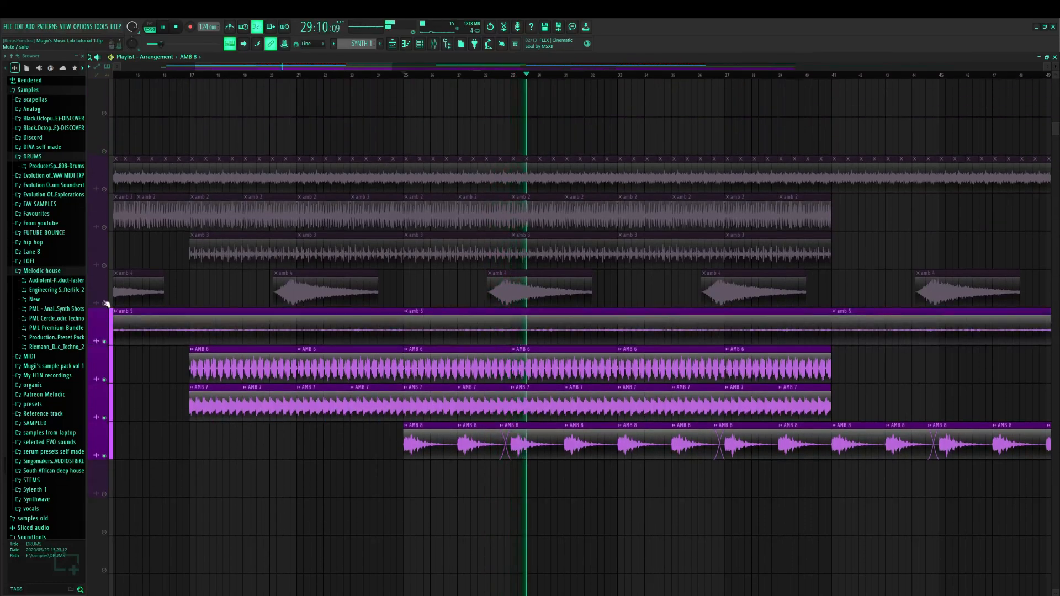
pyautogui.click(105, 283)
pyautogui.click(106, 251)
pyautogui.click(107, 215)
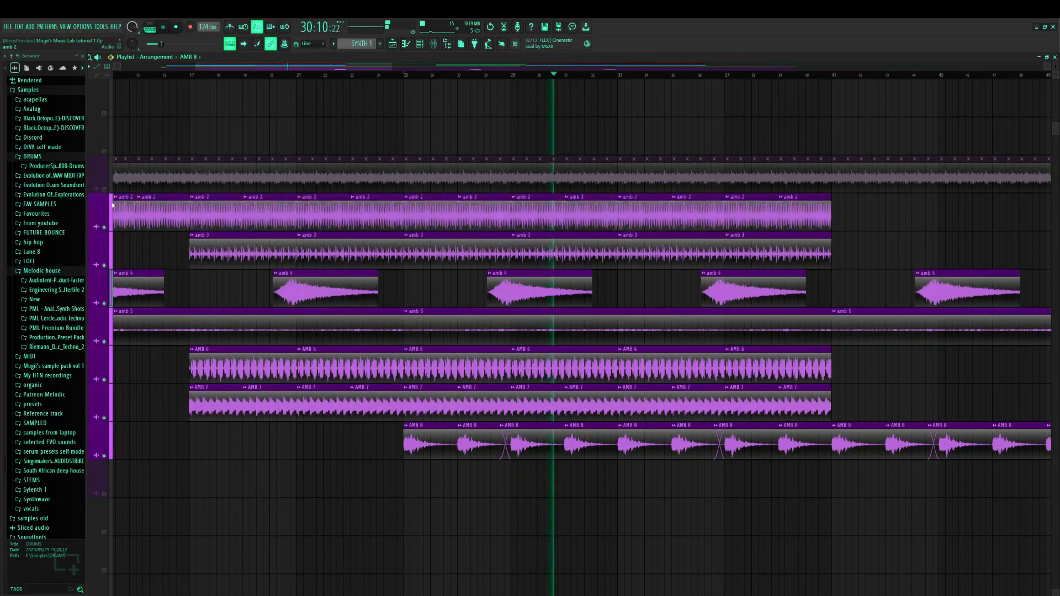
pyautogui.click(107, 191)
pyautogui.scroll(-3, 493, 74)
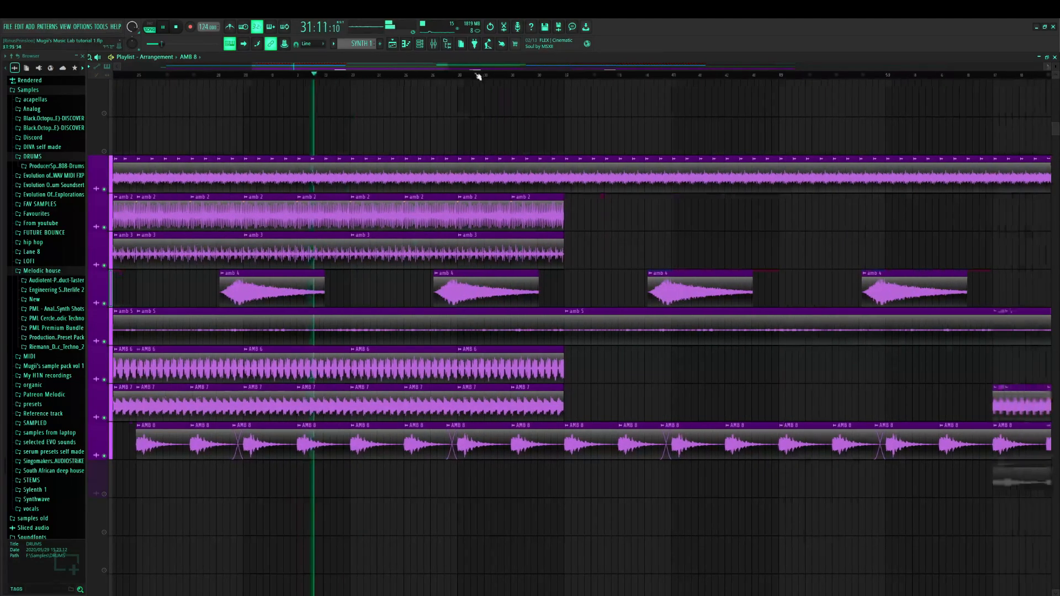
pyautogui.scroll(-2, 474, 74)
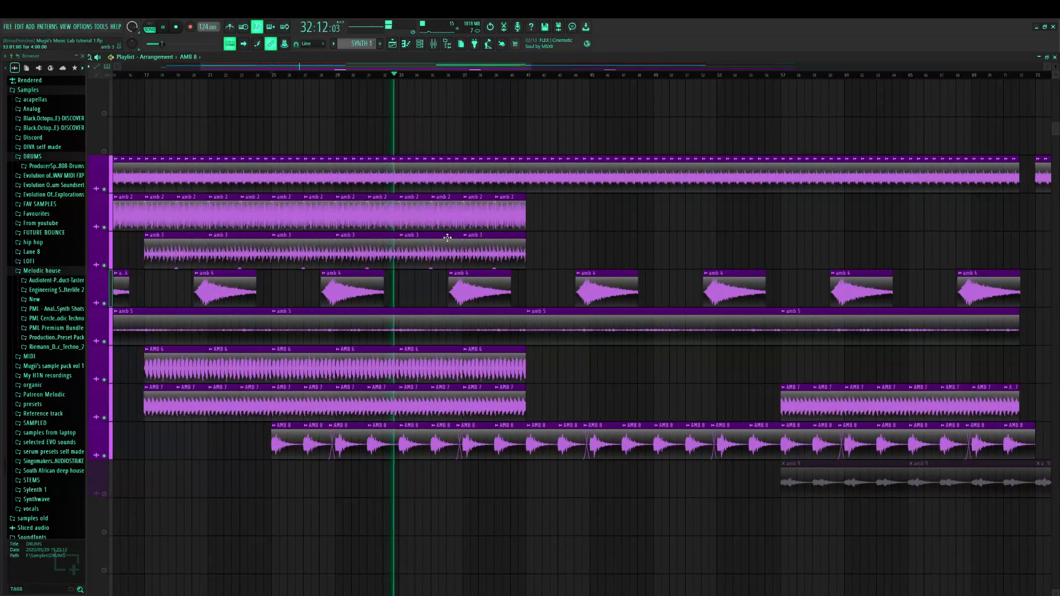
pyautogui.scroll(3, 425, 165)
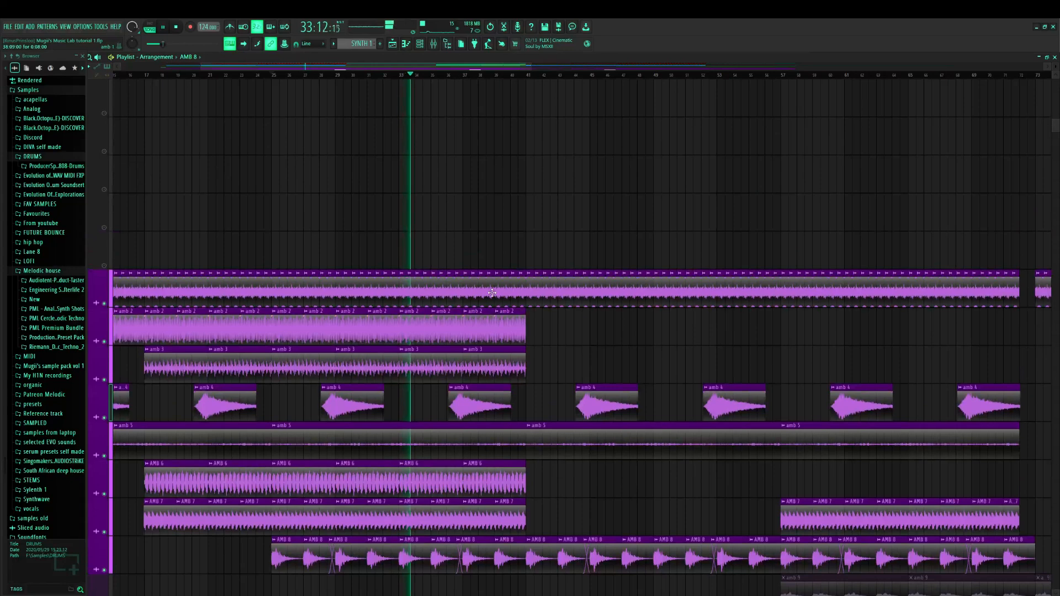
pyautogui.press('space')
# Select the AMB BUSS track in the mixer and open its ShaperBox2 plugin
pyautogui.press('F9')
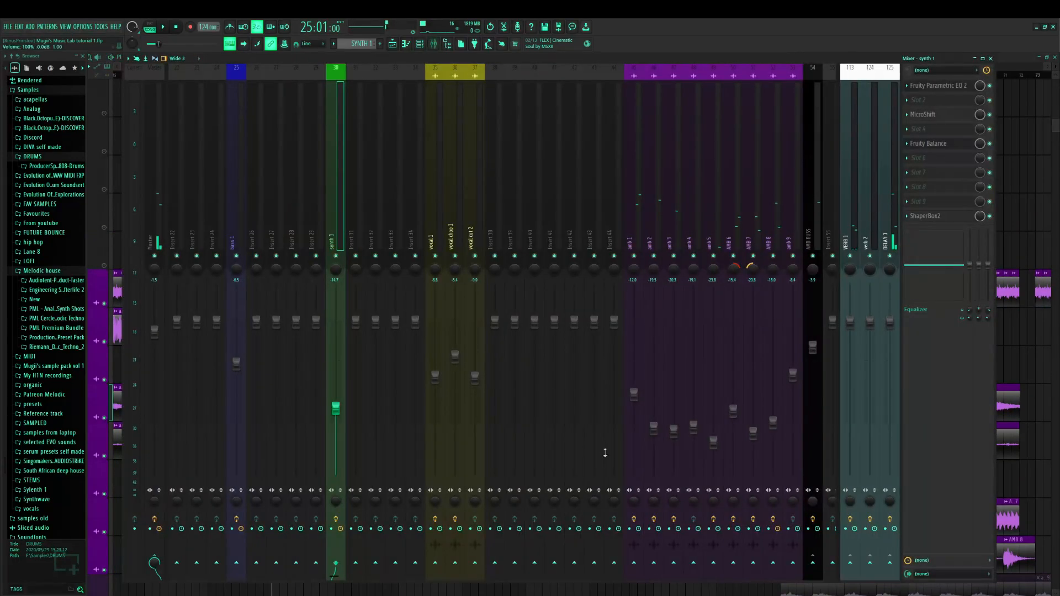
pyautogui.moveTo(344, 578); pyautogui.dragTo(477, 575)
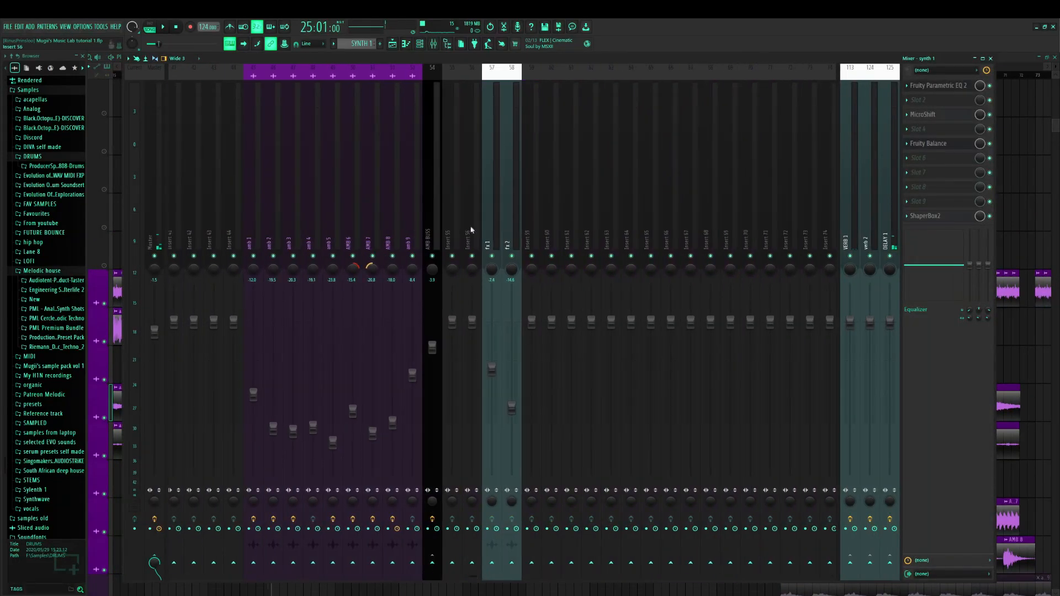
pyautogui.rightClick(454, 195)
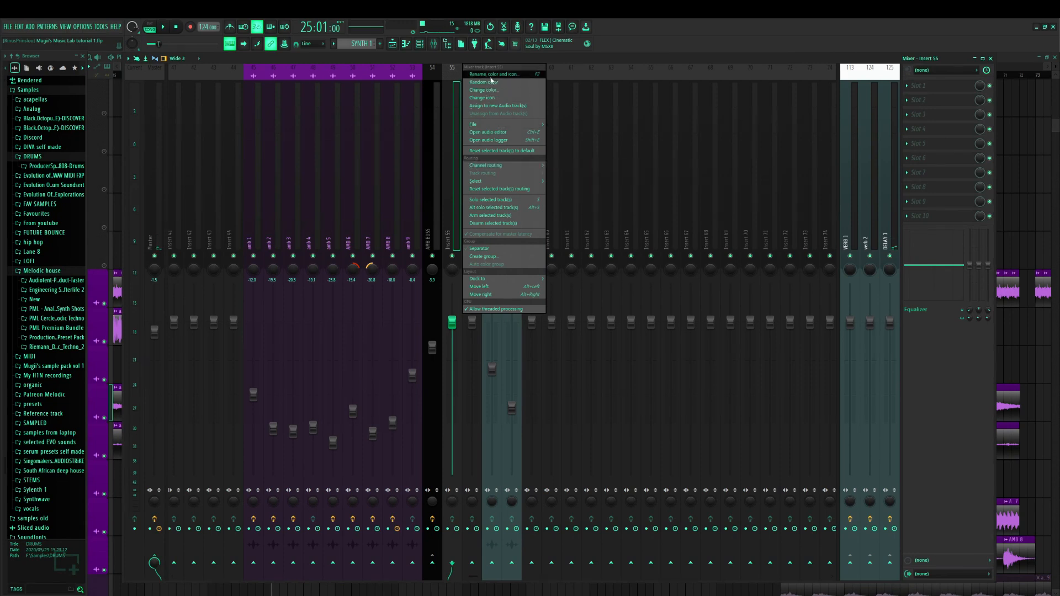
pyautogui.click(437, 202)
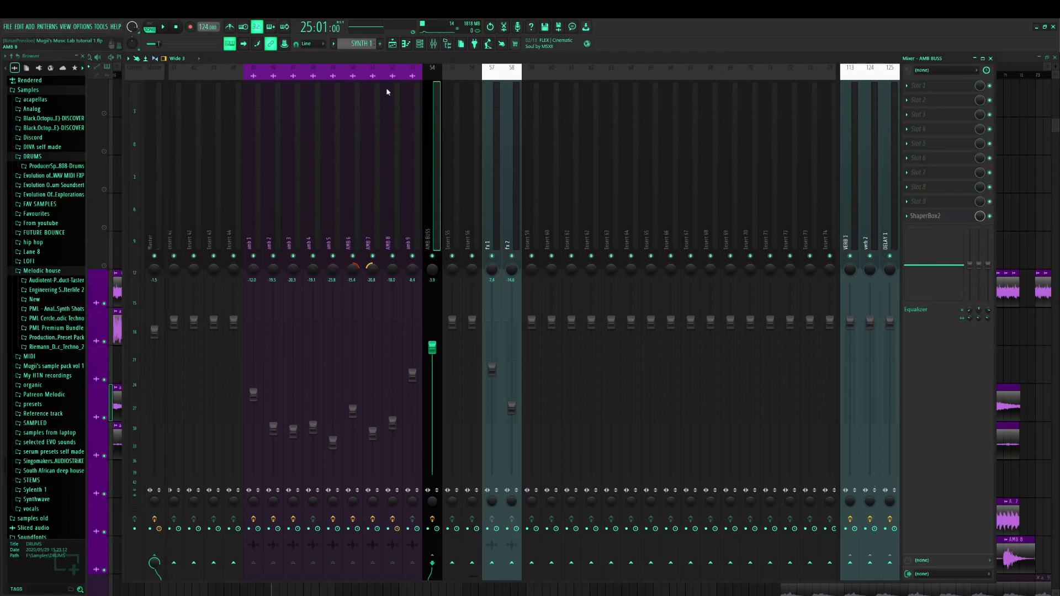
pyautogui.click(393, 44)
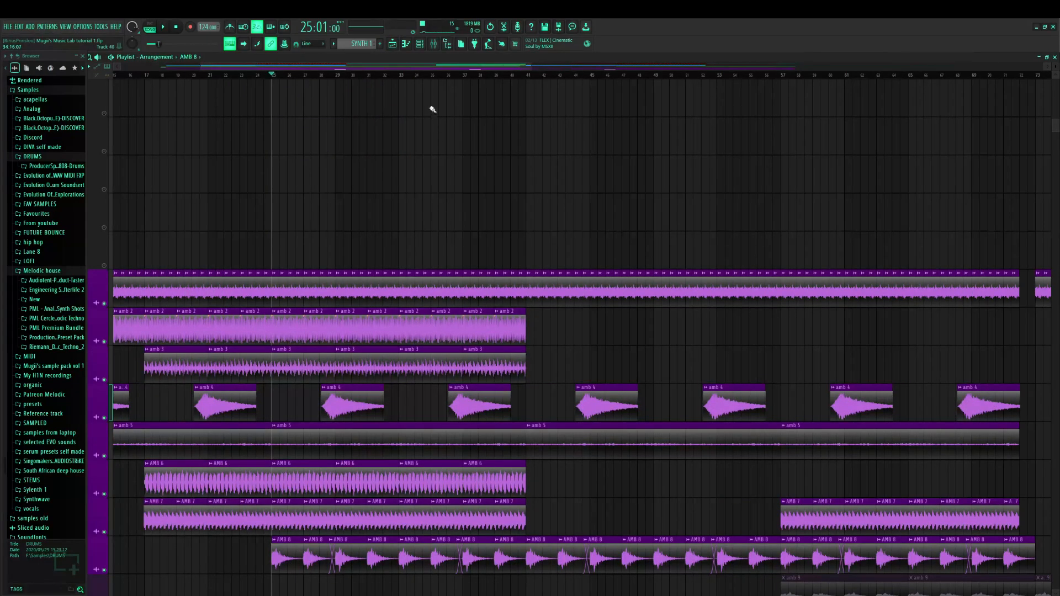
pyautogui.click(434, 44)
pyautogui.click(938, 219)
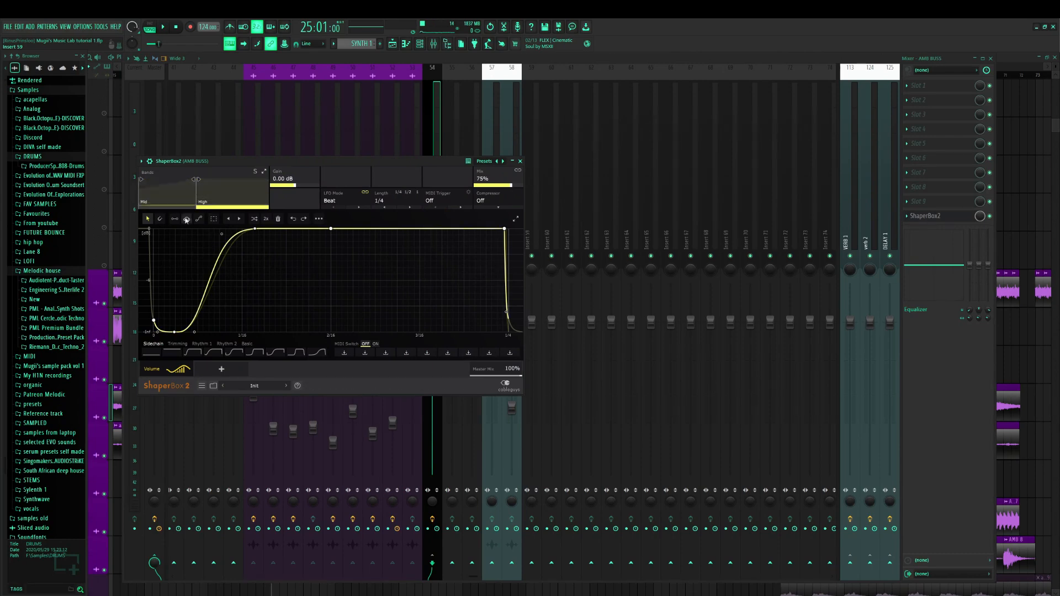
# Examine the ambience mixer tracks one after another, working back from AMB BUSS to amb 1, and return to the playlist
pyautogui.click(426, 148)
pyautogui.click(415, 213)
pyautogui.click(395, 213)
pyautogui.click(374, 211)
pyautogui.click(336, 211)
pyautogui.click(349, 213)
pyautogui.click(297, 211)
pyautogui.click(251, 209)
pyautogui.click(280, 204)
pyautogui.click(392, 44)
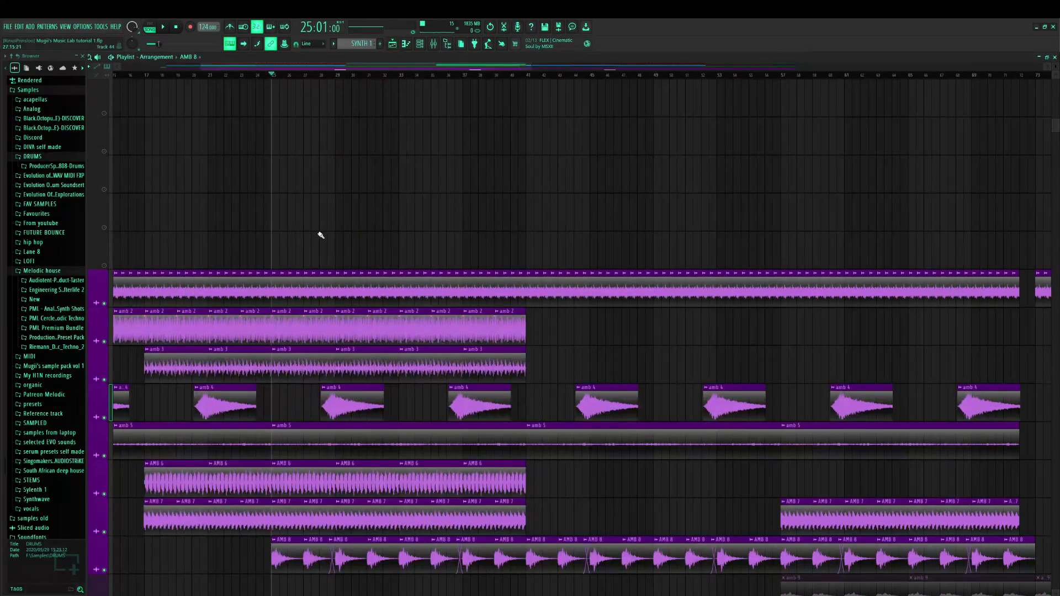
pyautogui.scroll(-10, 278, 297)
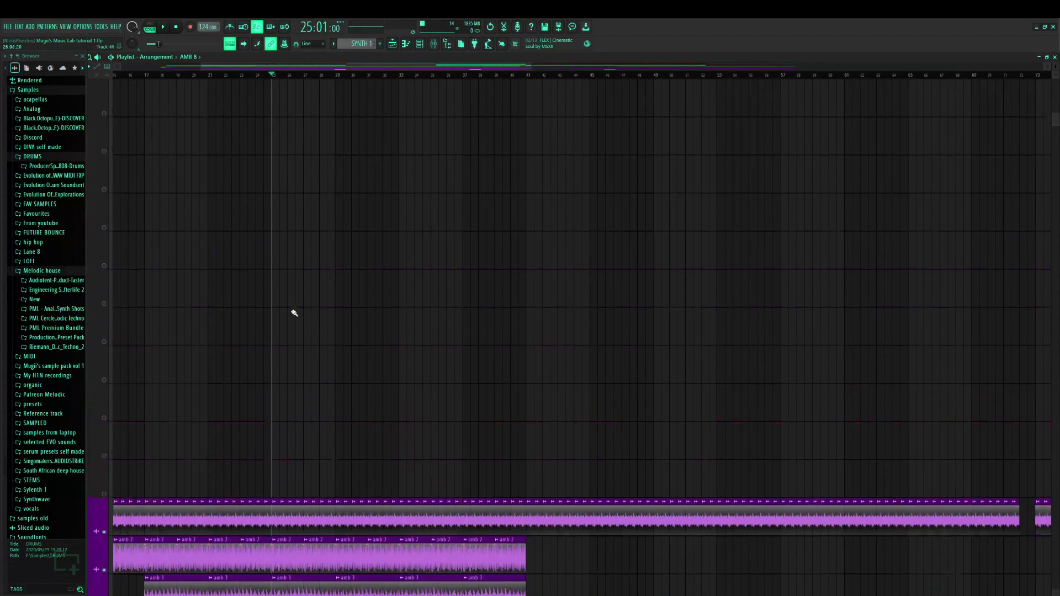
# Unmute all playlist tracks from the kick track and play the full arrangement briefly from bar 25
pyautogui.scroll(8, 302, 338)
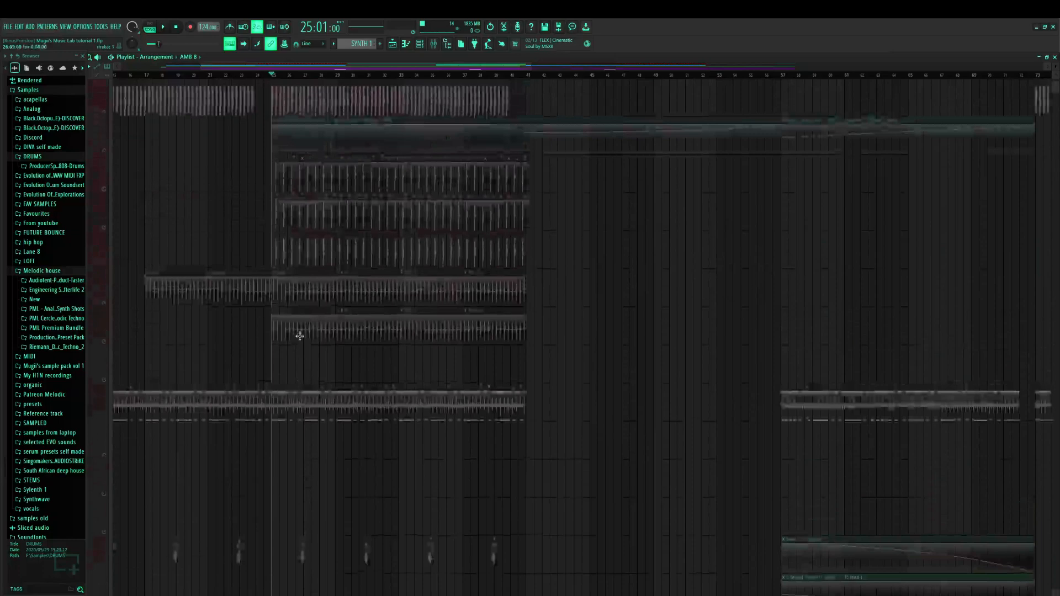
pyautogui.click(105, 113)
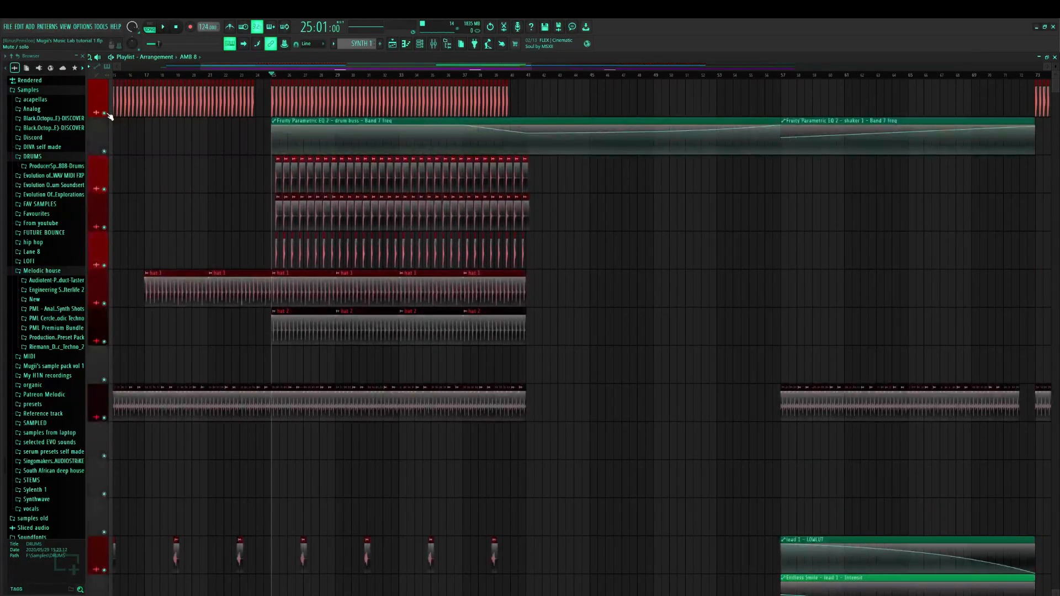
pyautogui.scroll(-8, 349, 175)
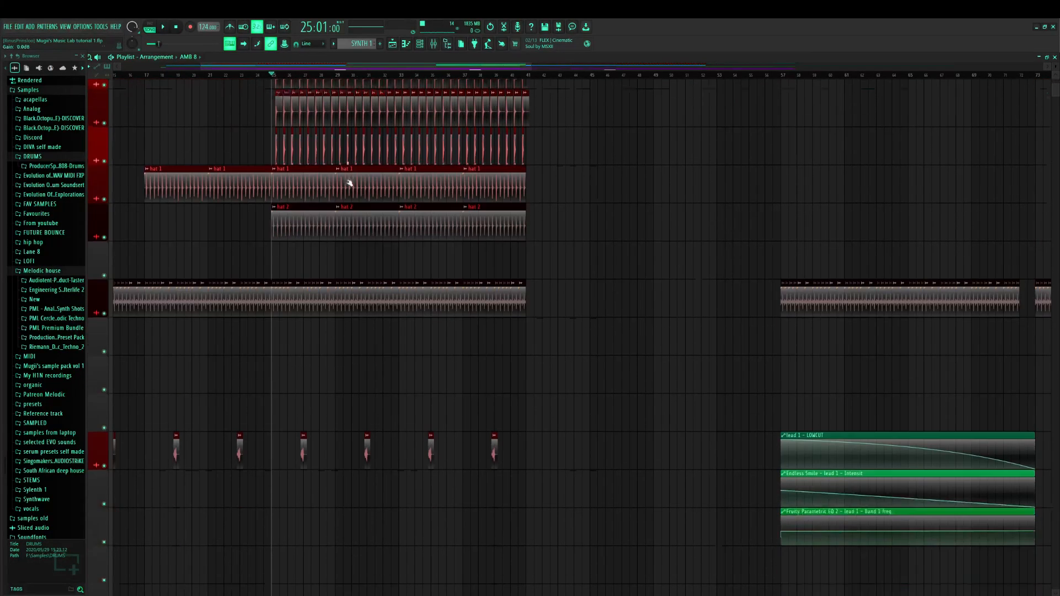
pyautogui.scroll(8, 349, 187)
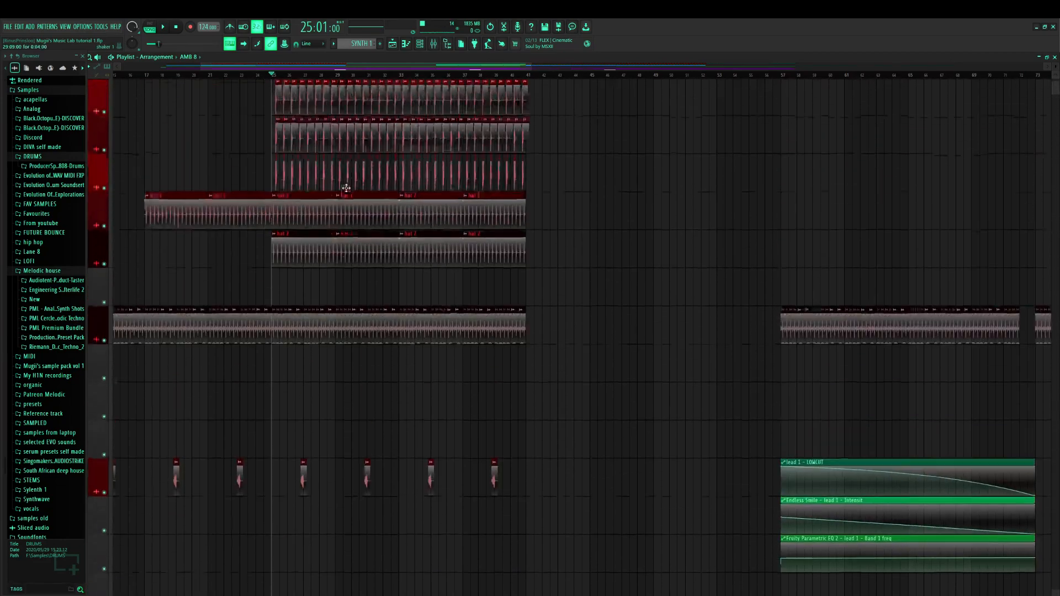
pyautogui.press('space')
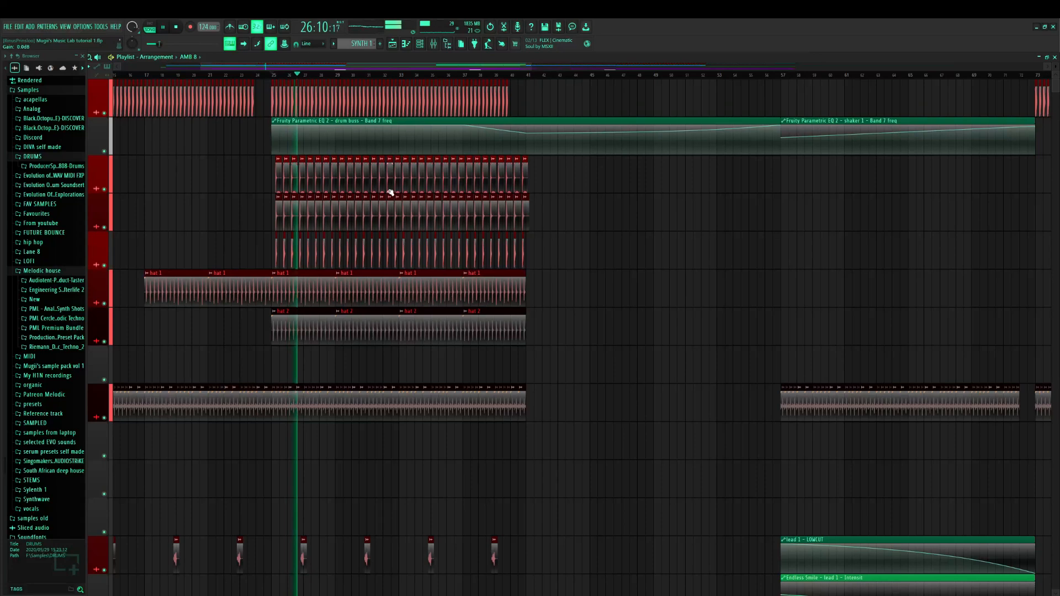
pyautogui.press('space')
# Bring up the drum tracks in the mixer and compare the effect chains of clap 1, clap 2 and clap 3
pyautogui.press('F9')
pyautogui.moveTo(468, 576); pyautogui.dragTo(168, 558)
pyautogui.click(256, 216)
pyautogui.click(238, 219)
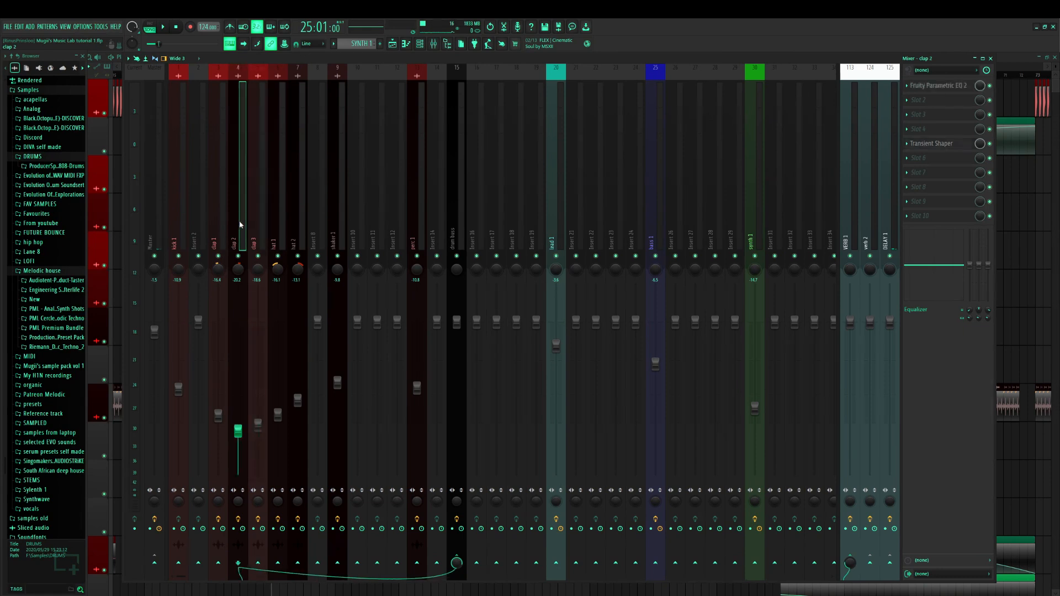
pyautogui.click(220, 216)
pyautogui.click(259, 215)
# Load Fruity Parametric EQ 2 into the first effect slot of clap 3 and place its window over the mixer
pyautogui.click(905, 86)
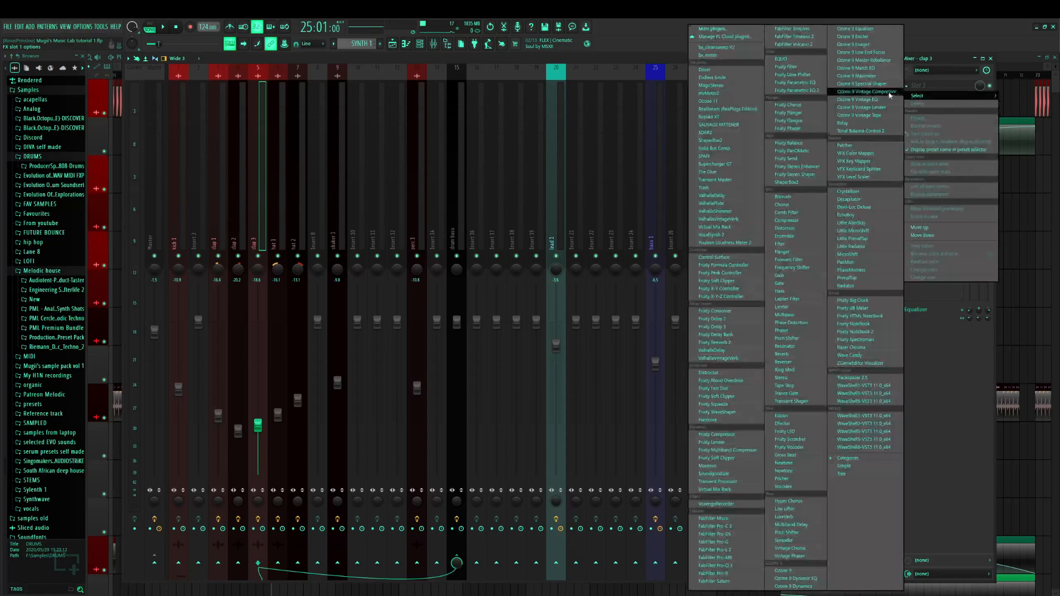
pyautogui.click(861, 99)
pyautogui.moveTo(233, 145); pyautogui.dragTo(314, 149)
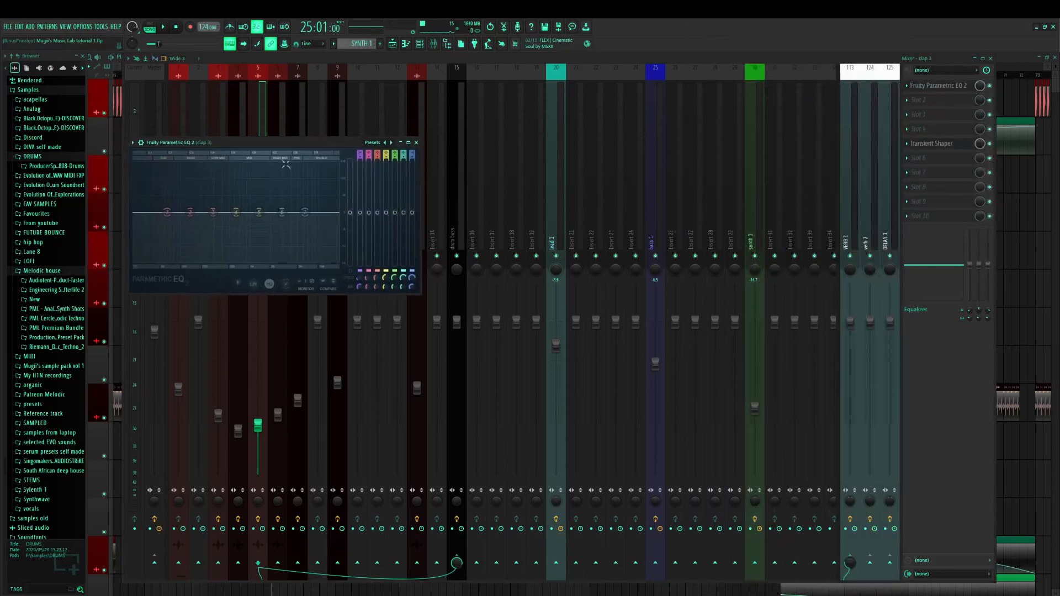
# Make band 1 of clap 3's equalizer a high-pass filter cutting the low end during playback, then close the equalizer
pyautogui.press('space')
pyautogui.rightClick(167, 212)
pyautogui.moveTo(180, 234)
pyautogui.click(205, 258)
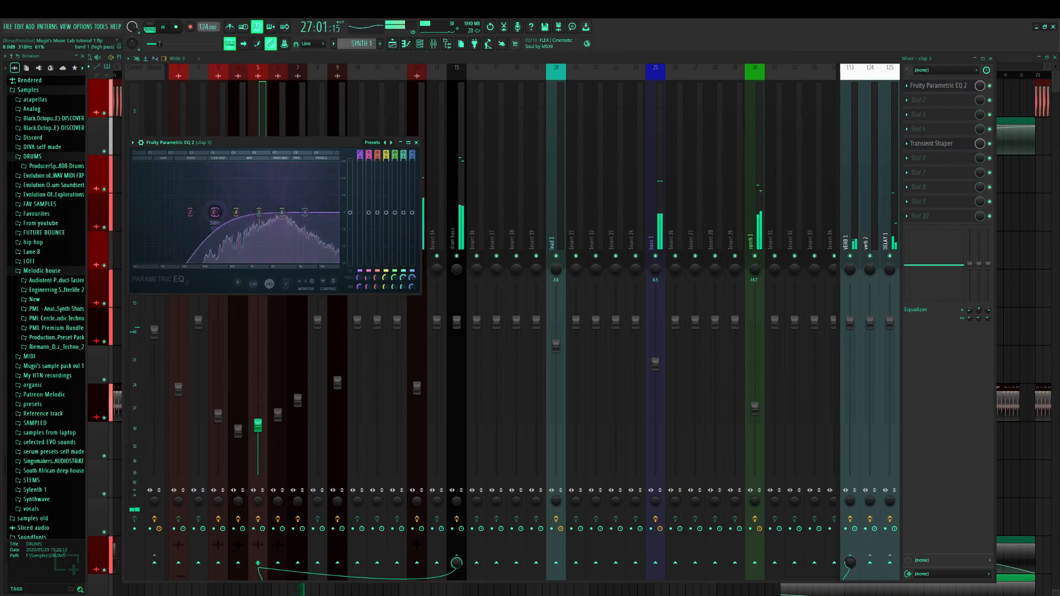
pyautogui.click(423, 143)
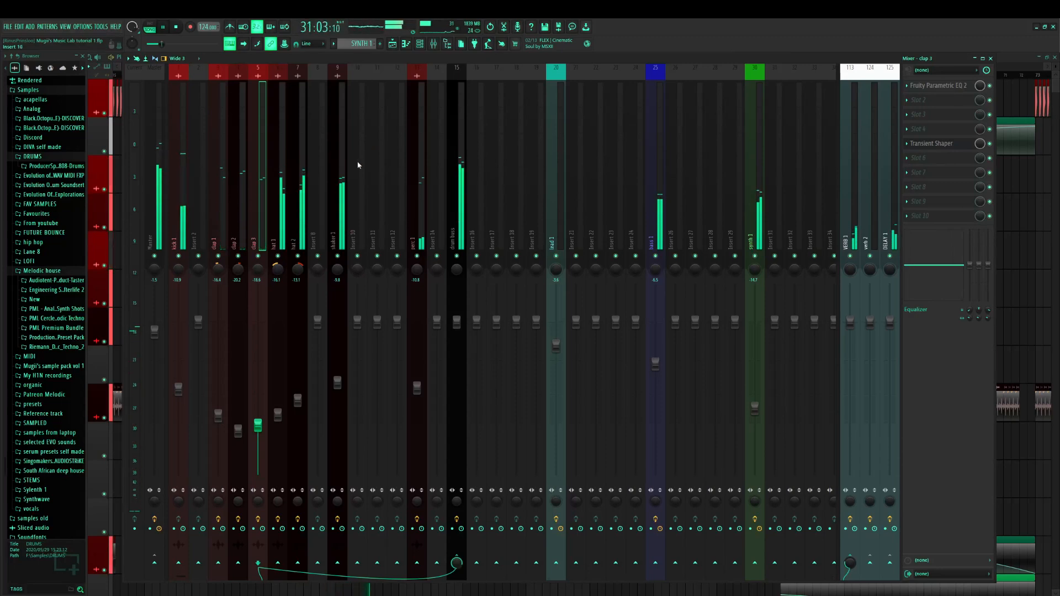
# Stop playback and examine the drum mixer tracks one by one from perc 1 back to clap 1
pyautogui.press('space')
pyautogui.click(416, 193)
pyautogui.click(339, 205)
pyautogui.click(299, 206)
pyautogui.click(278, 207)
pyautogui.click(258, 211)
pyautogui.click(239, 215)
pyautogui.click(212, 218)
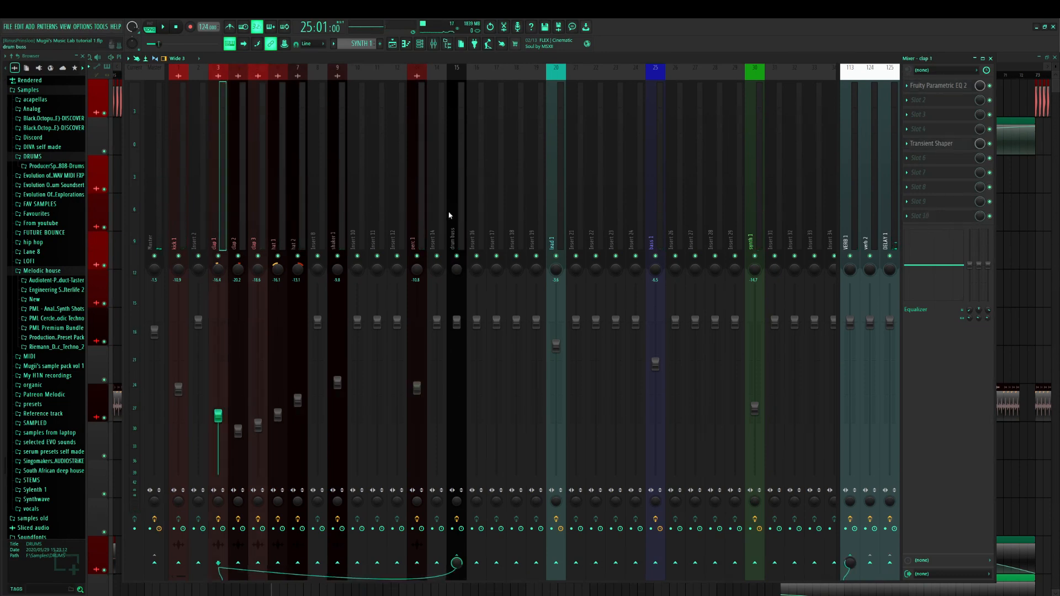
# Inspect how hat 1 and hat 2 are routed to the drum buss, including the send's routing options, and select the drum buss track
pyautogui.click(284, 248)
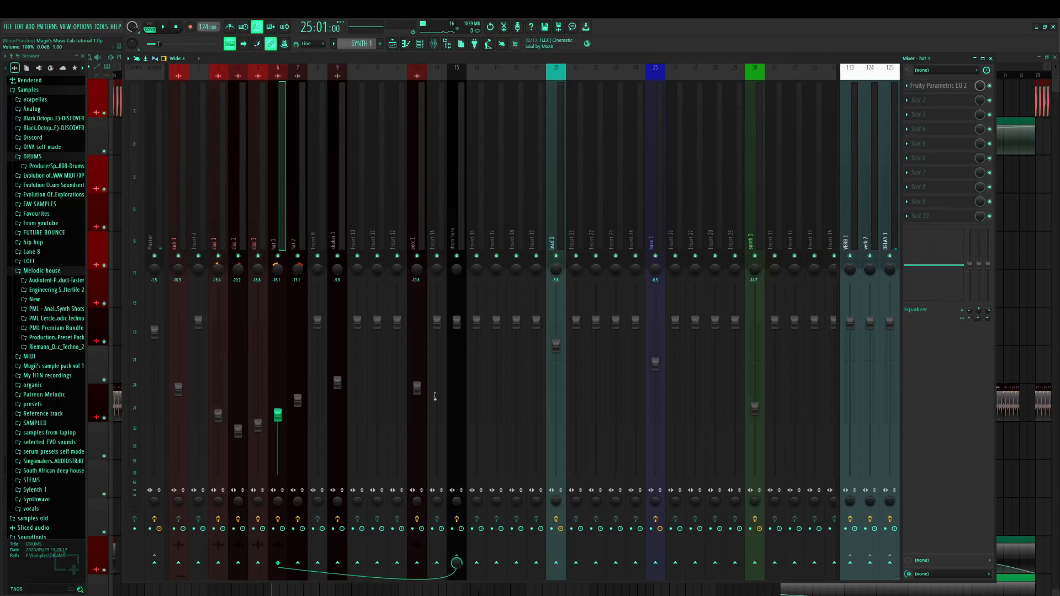
pyautogui.rightClick(456, 562)
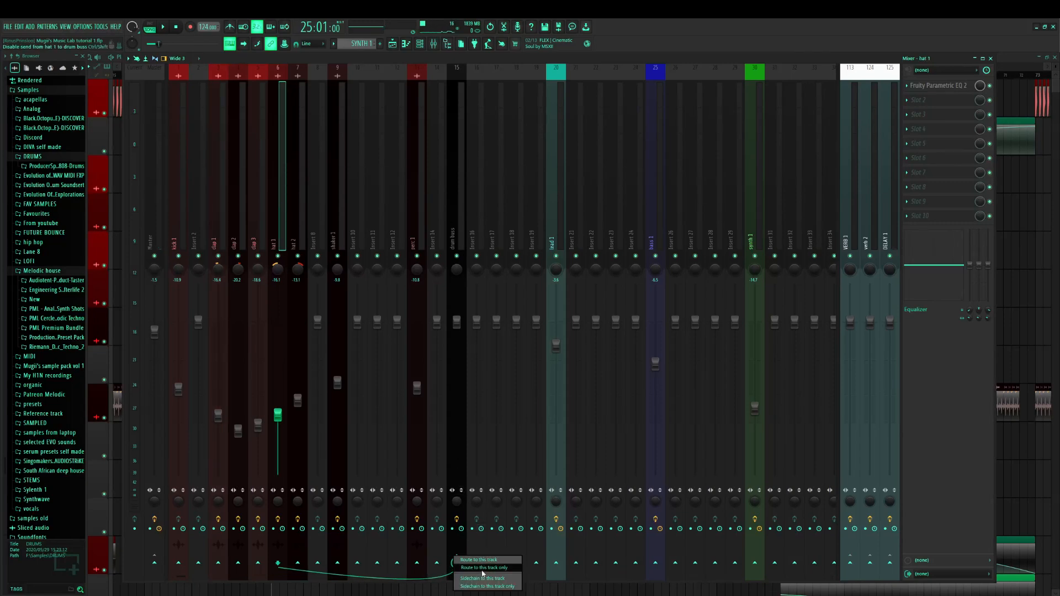
pyautogui.click(476, 233)
pyautogui.click(454, 218)
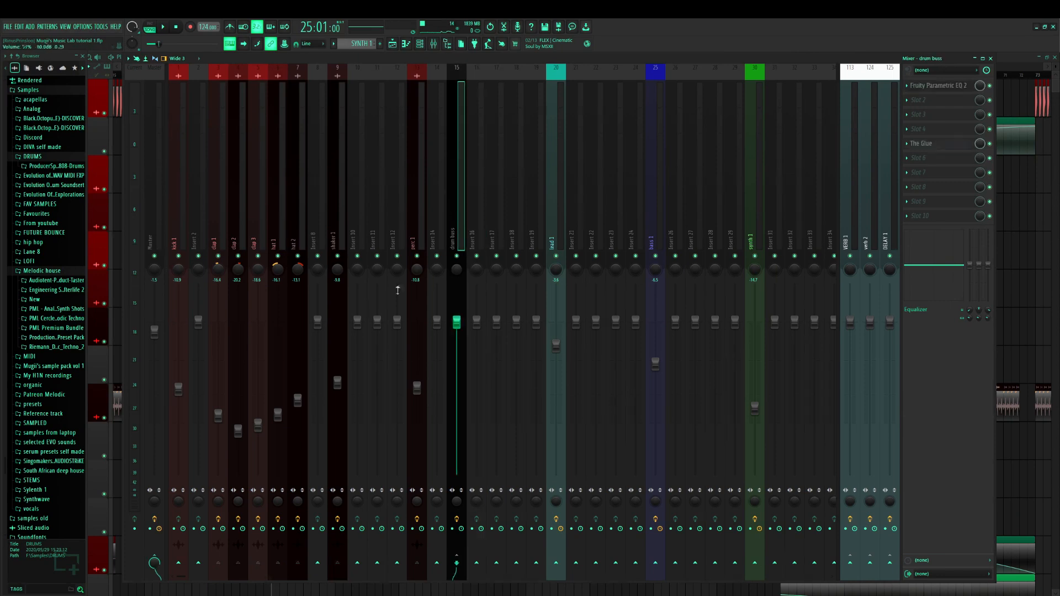
pyautogui.click(303, 213)
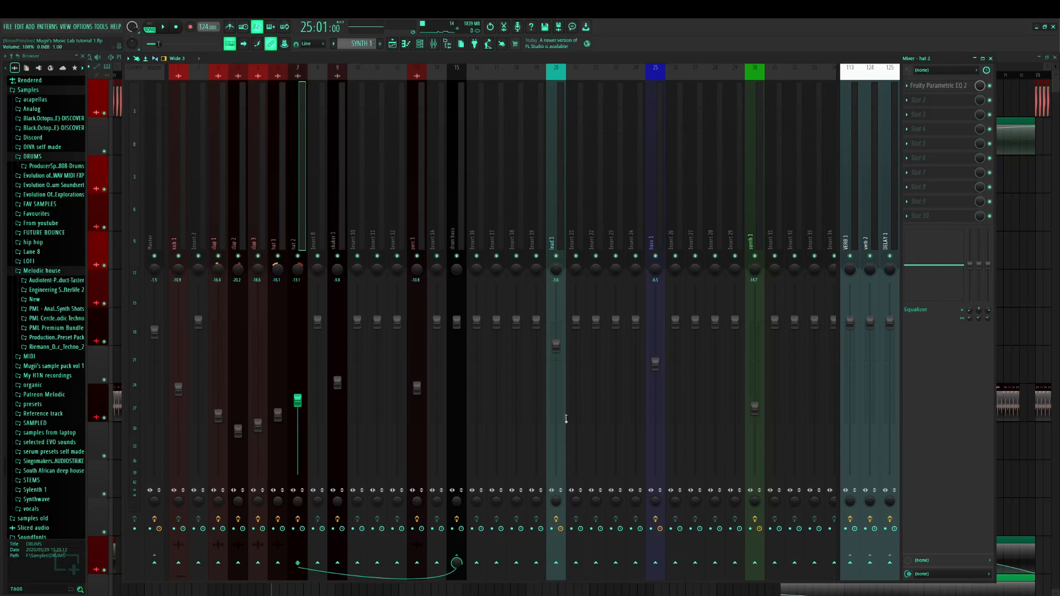
pyautogui.click(456, 201)
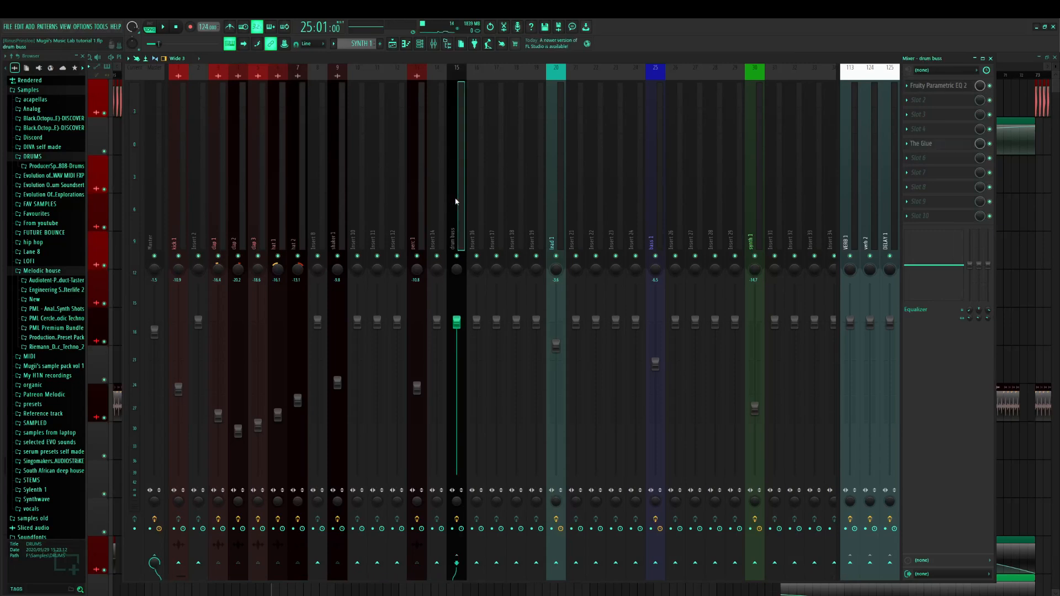
# Return to the playlist, select bars 25 to 41 as the playback range, and solo the kick track
pyautogui.click(395, 45)
pyautogui.moveTo(271, 82); pyautogui.dragTo(520, 98)
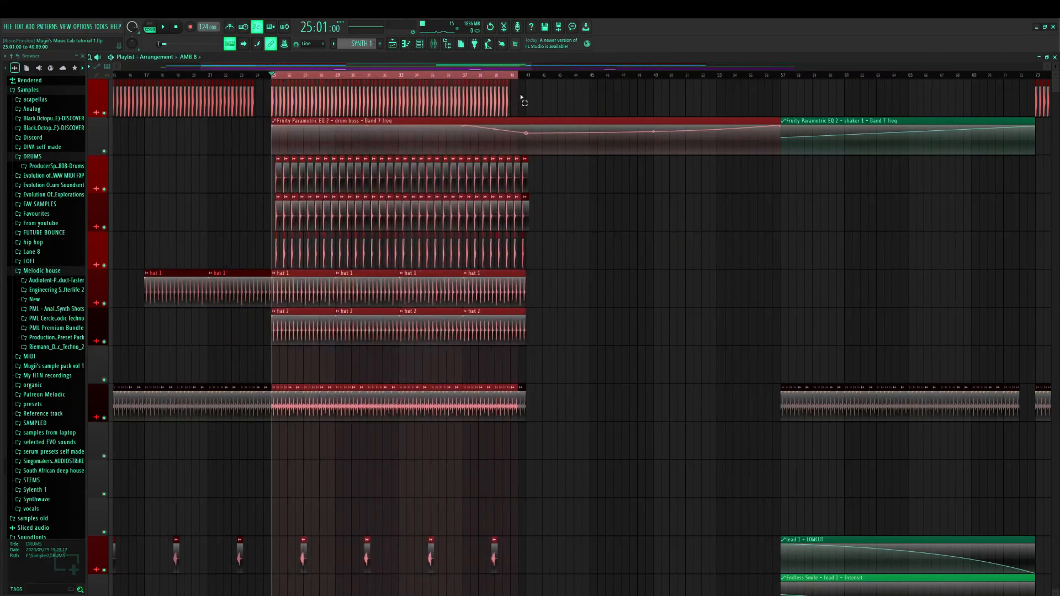
pyautogui.rightClick(104, 113)
# Unmute the drum buss automation, clap, hat, shaker and percussion tracks alongside the soloed kick
pyautogui.click(104, 151)
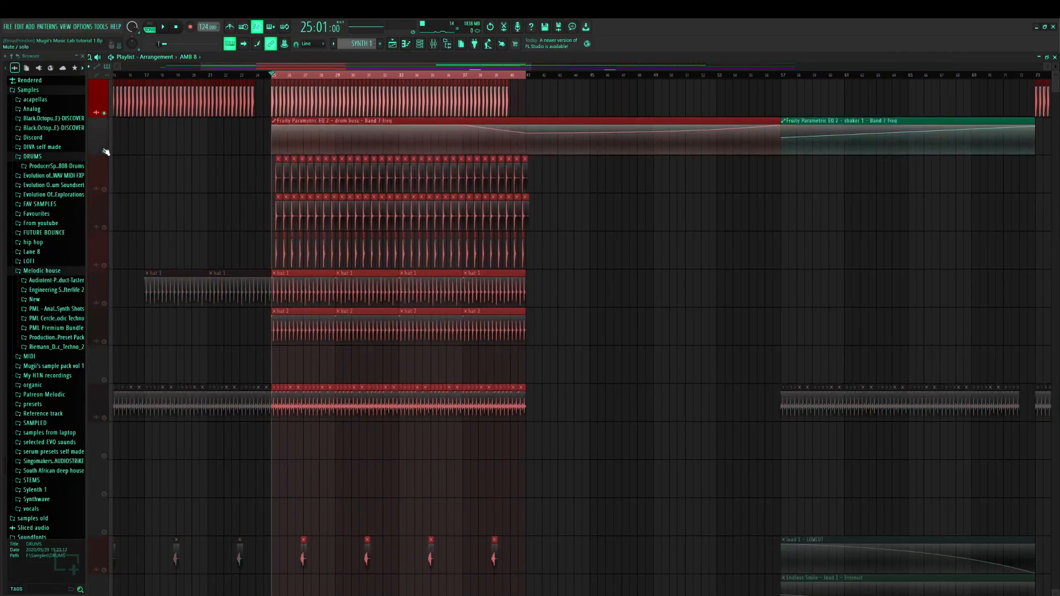
pyautogui.click(105, 190)
pyautogui.click(105, 228)
pyautogui.click(104, 266)
pyautogui.click(104, 303)
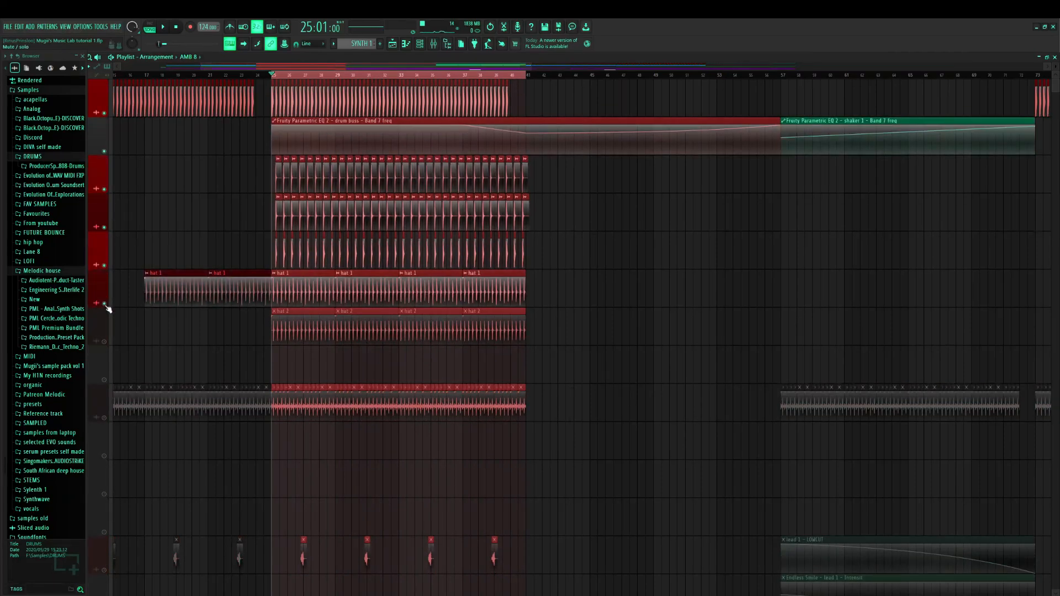
pyautogui.click(105, 342)
pyautogui.scroll(-1, 106, 345)
pyautogui.click(104, 379)
pyautogui.scroll(-4, 106, 379)
pyautogui.click(104, 379)
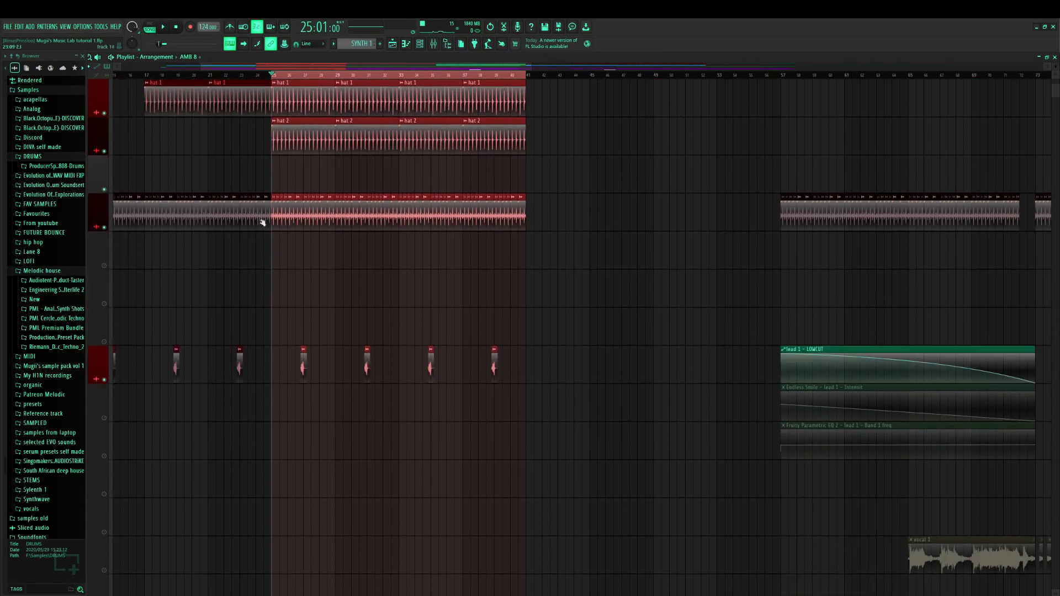
# Look over the muted melodic tracks and play the selected drum section from bar 25
pyautogui.moveTo(486, 70); pyautogui.dragTo(439, 71)
pyautogui.scroll(-10, 504, 227)
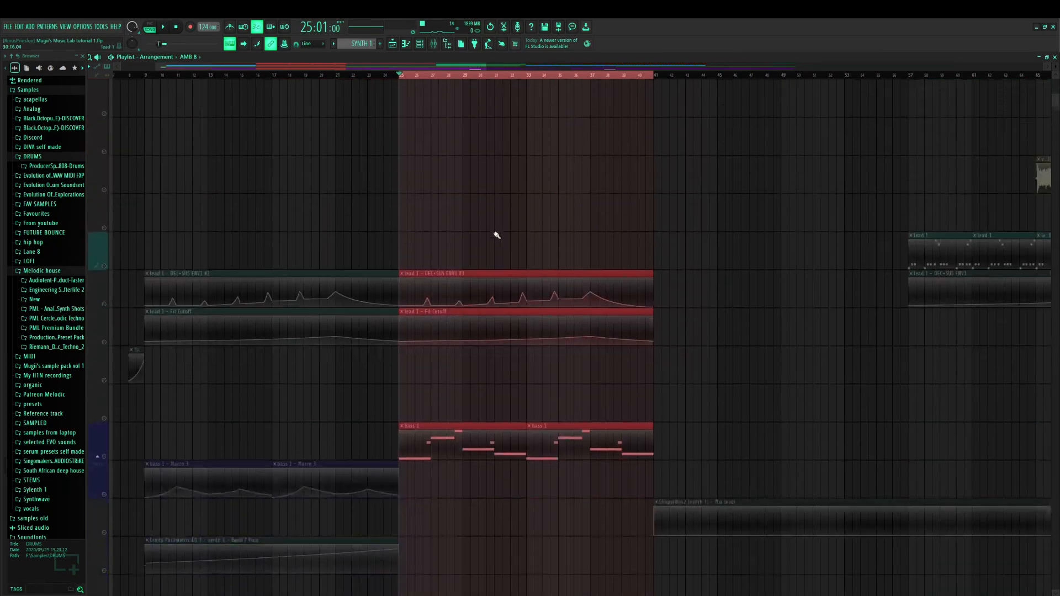
pyautogui.scroll(14, 491, 243)
pyautogui.scroll(1, 480, 281)
pyautogui.press('space')
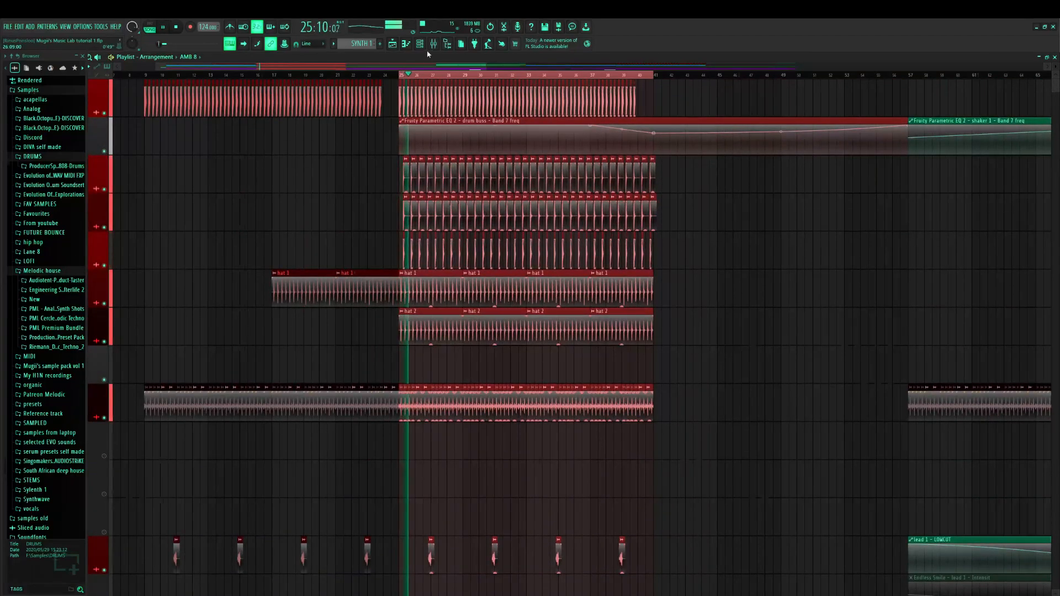
# Open The Glue on the drum buss, nudge its threshold slightly while the drums play, and close the plugin
pyautogui.press('F9')
pyautogui.click(921, 143)
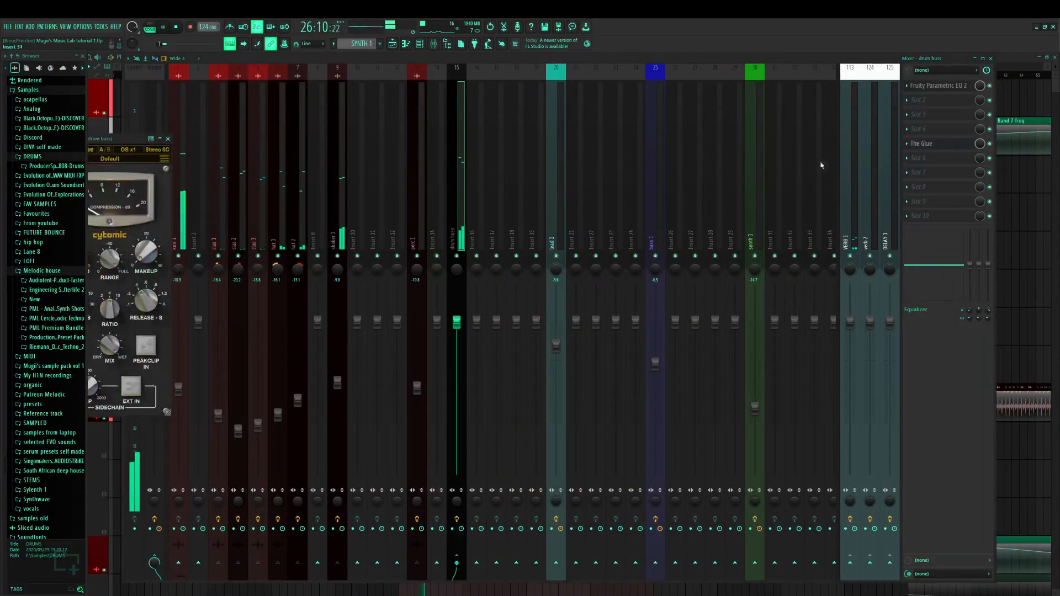
pyautogui.moveTo(154, 145); pyautogui.dragTo(309, 146)
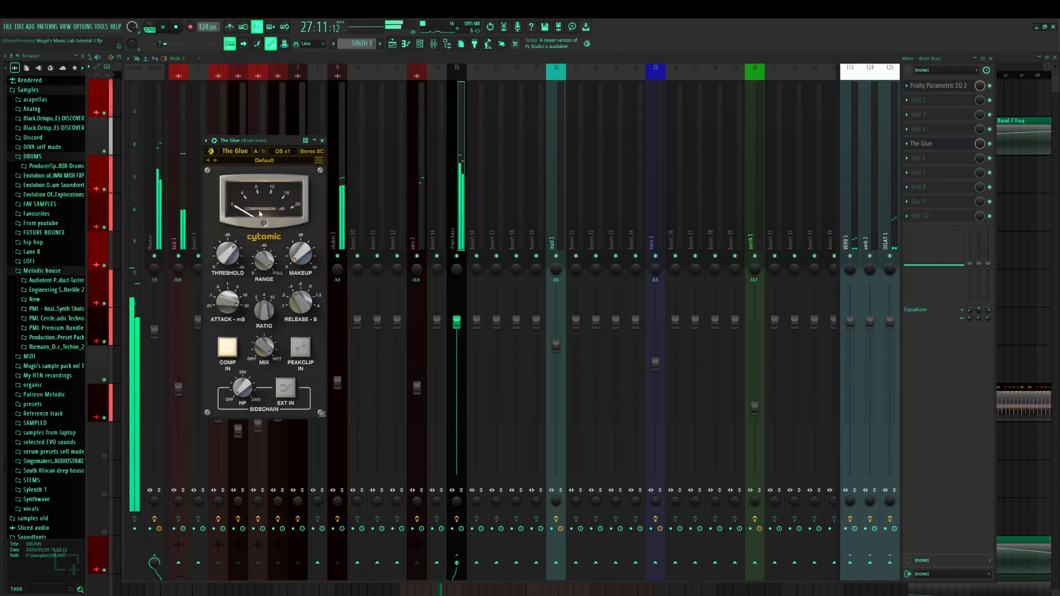
pyautogui.moveTo(237, 247); pyautogui.dragTo(232, 254)
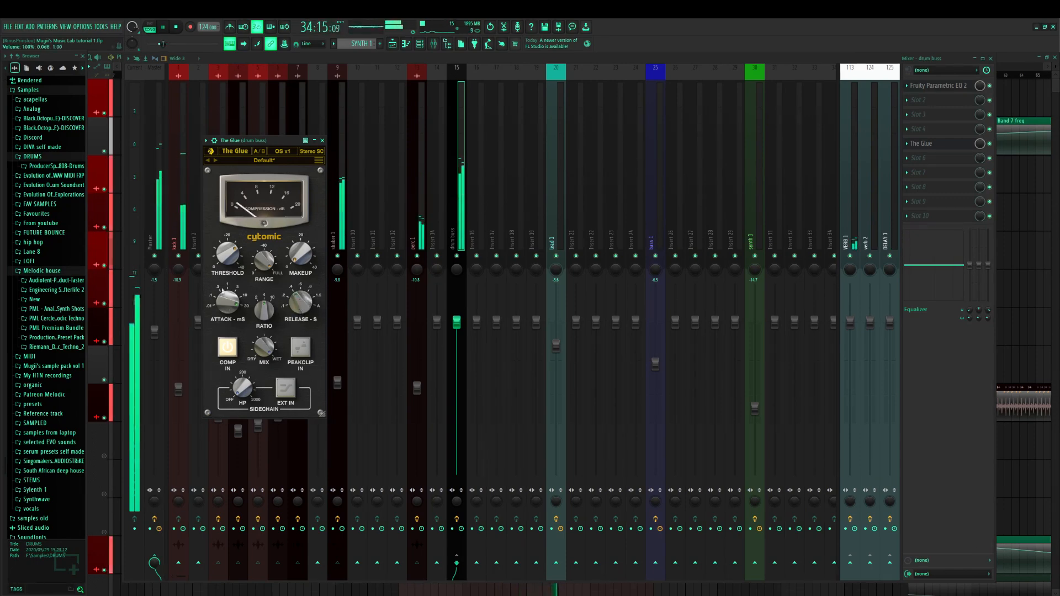
pyautogui.click(323, 141)
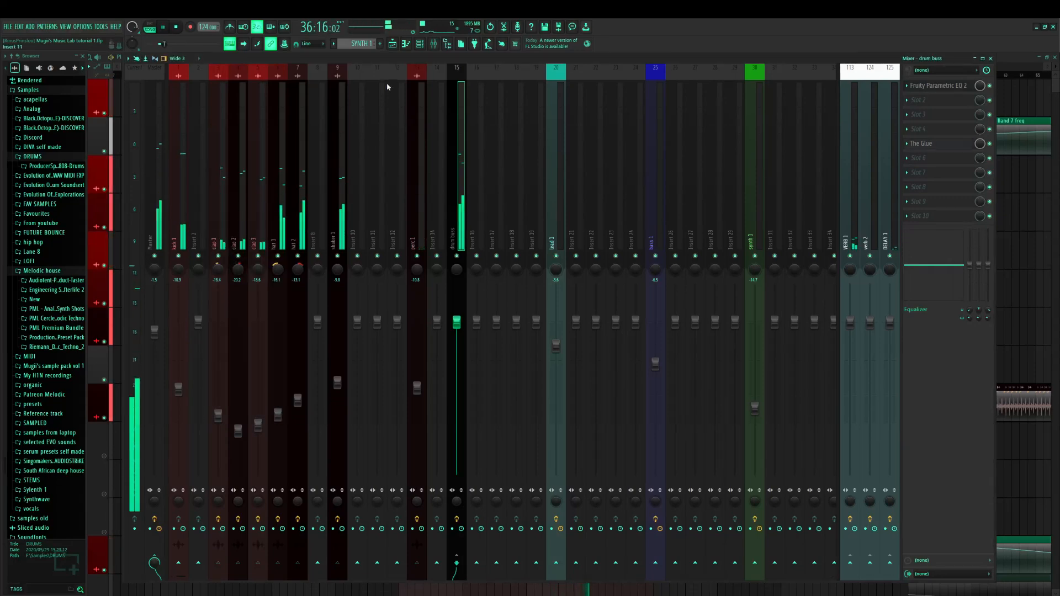
# Return to the playlist, stop playback and clear the time selection
pyautogui.click(393, 47)
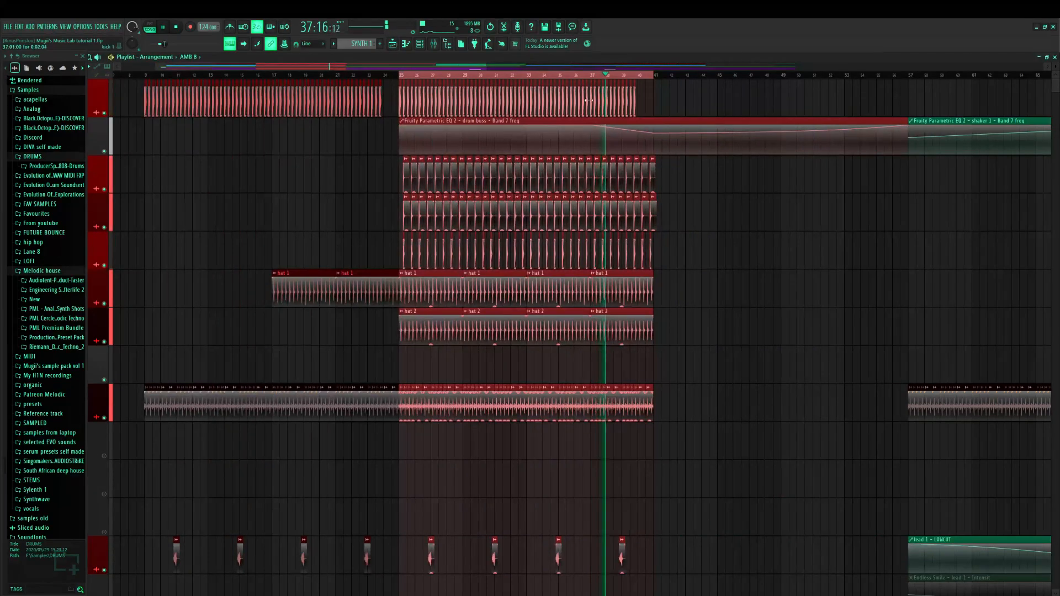
pyautogui.press('space')
pyautogui.keyDown('ctrl'); pyautogui.click(521, 74); pyautogui.keyUp('ctrl')
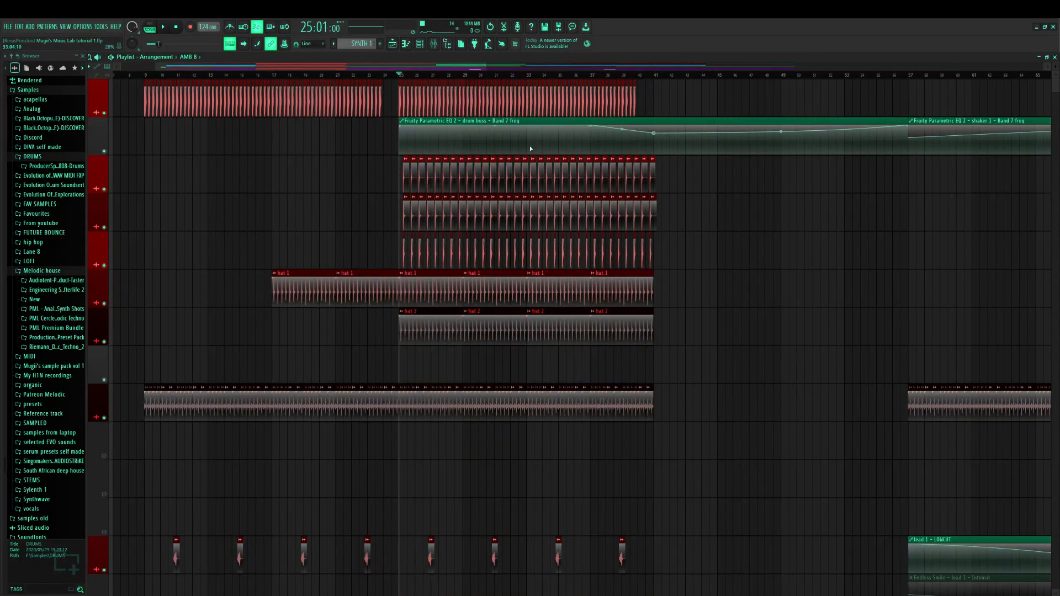
# Open Fruity Parametric EQ 2 on the drum buss and show the automation options of its band 7 frequency
pyautogui.click(444, 44)
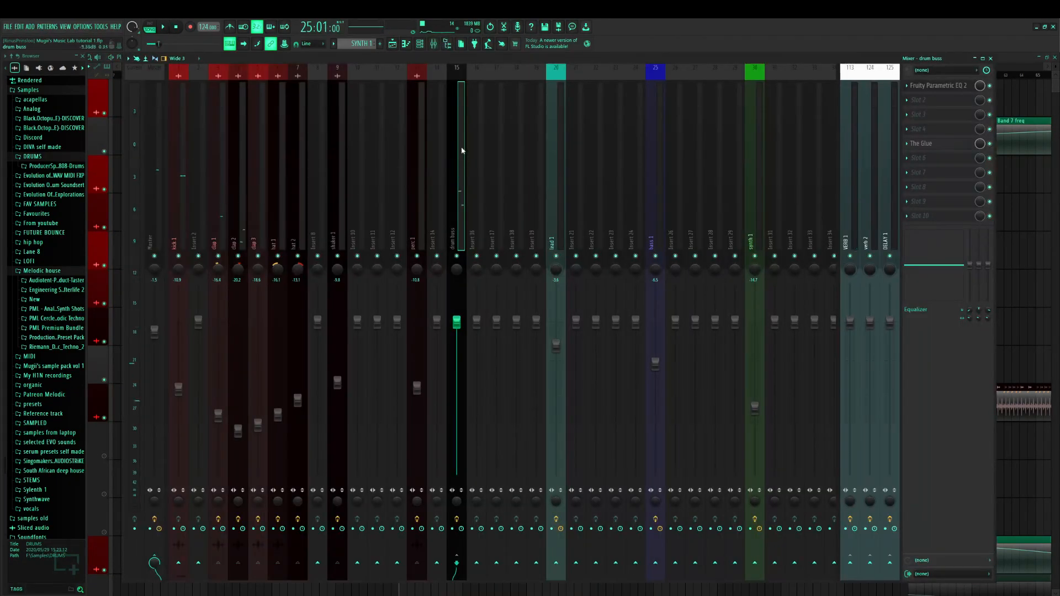
pyautogui.click(935, 86)
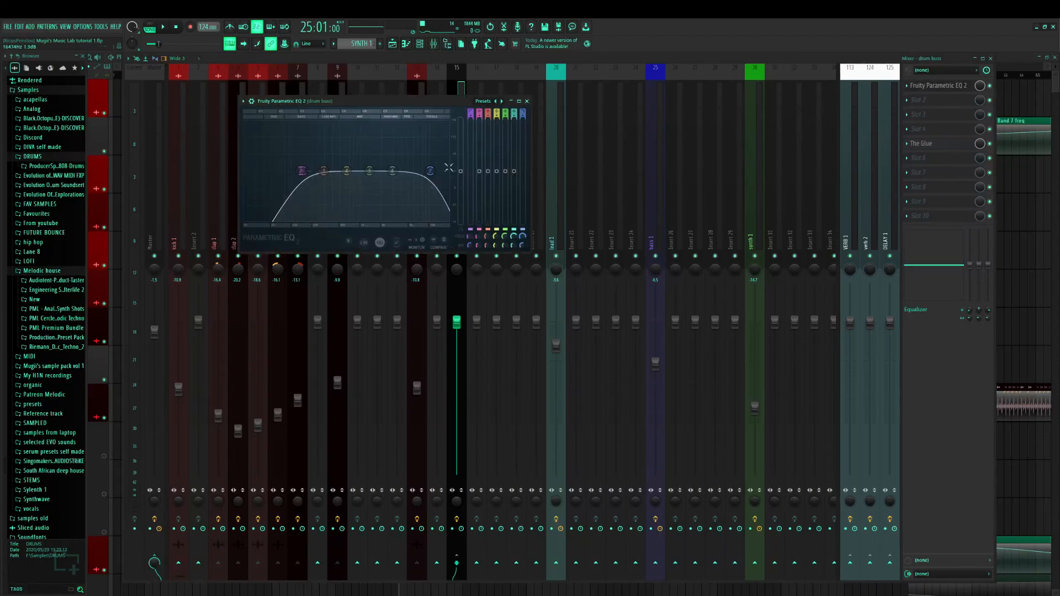
pyautogui.rightClick(523, 236)
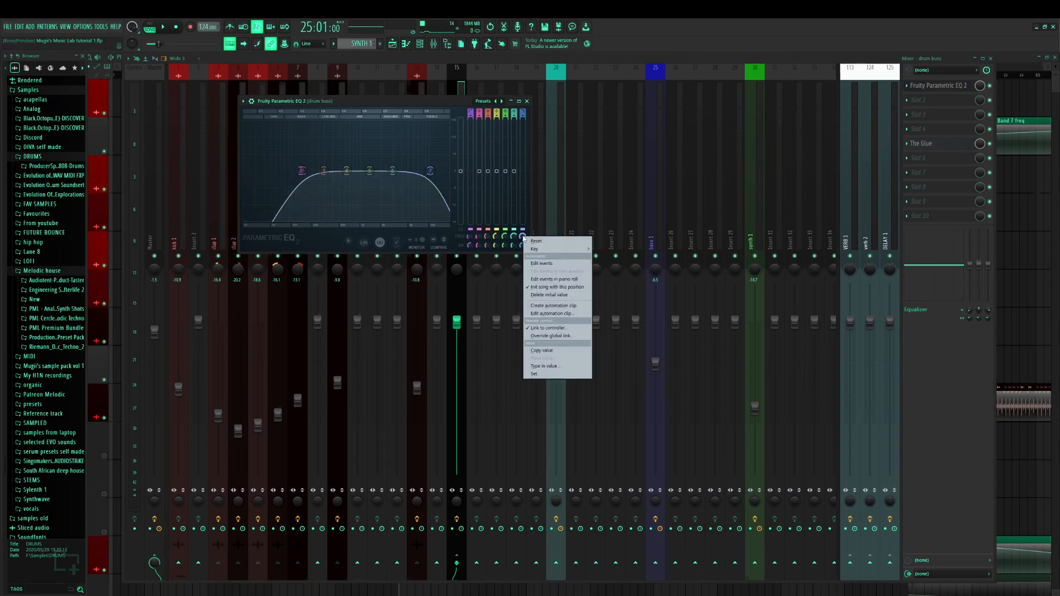
# Set the playlist position to bar 37, play the drum buss filter transition from there, and look over the muted tracks below
pyautogui.click(398, 45)
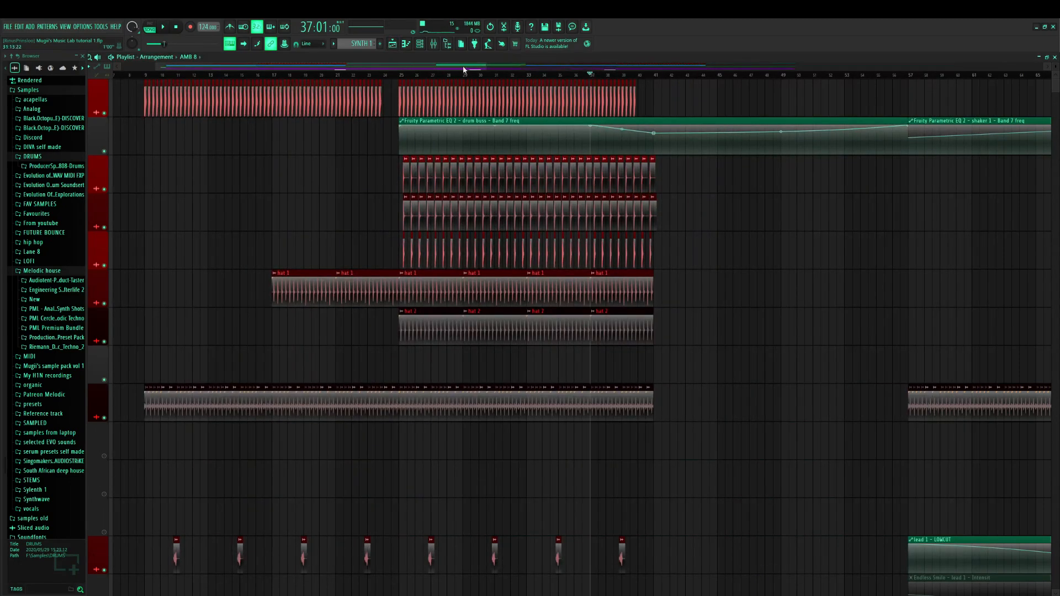
pyautogui.moveTo(463, 69); pyautogui.dragTo(505, 71)
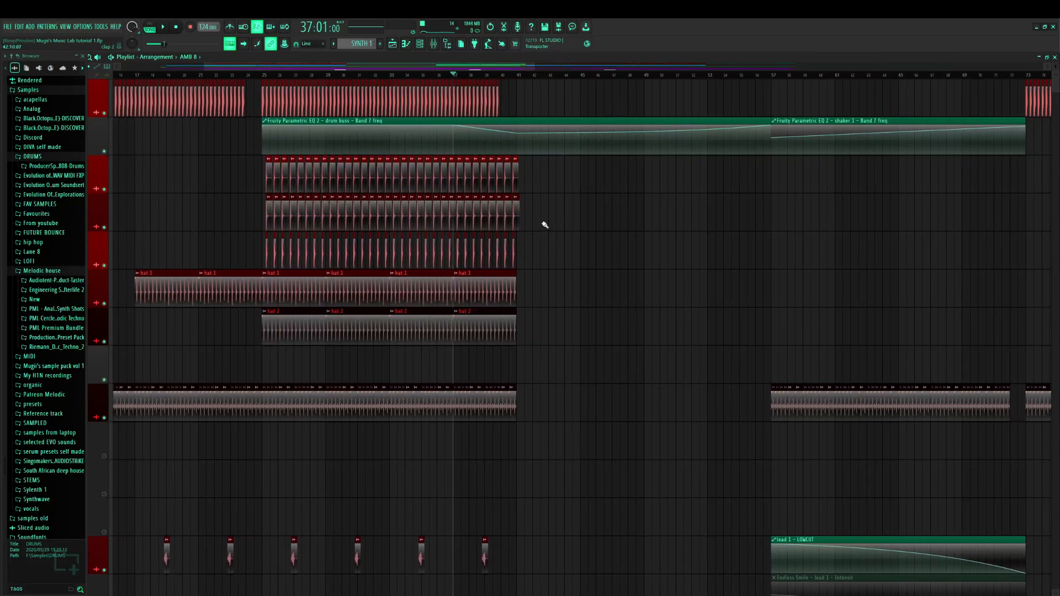
pyautogui.scroll(-15, 544, 224)
pyautogui.scroll(15, 540, 256)
pyautogui.press('space')
pyautogui.scroll(-10, 516, 193)
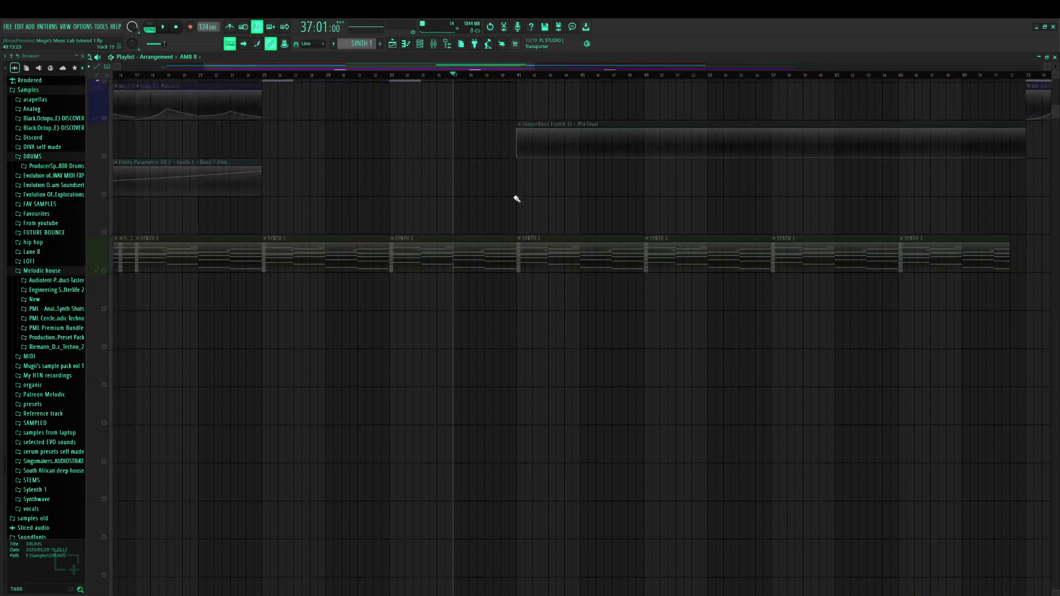
pyautogui.scroll(4, 517, 199)
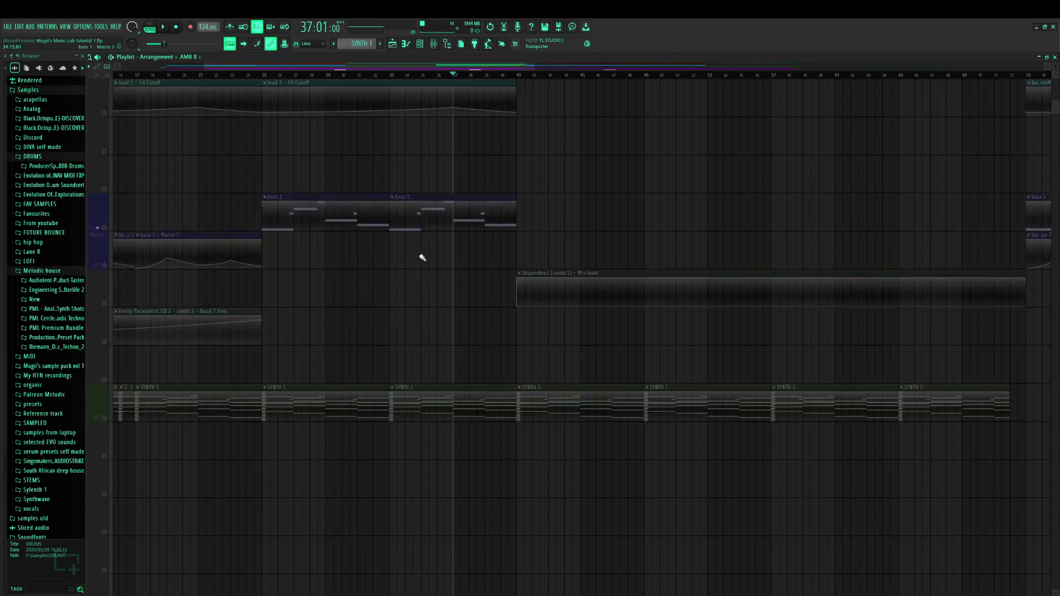
# Play the arrangement from bar 37 and look over the drum, lead, bass and synth tracks approaching bar 41
pyautogui.scroll(-5, 428, 249)
pyautogui.scroll(15, 442, 260)
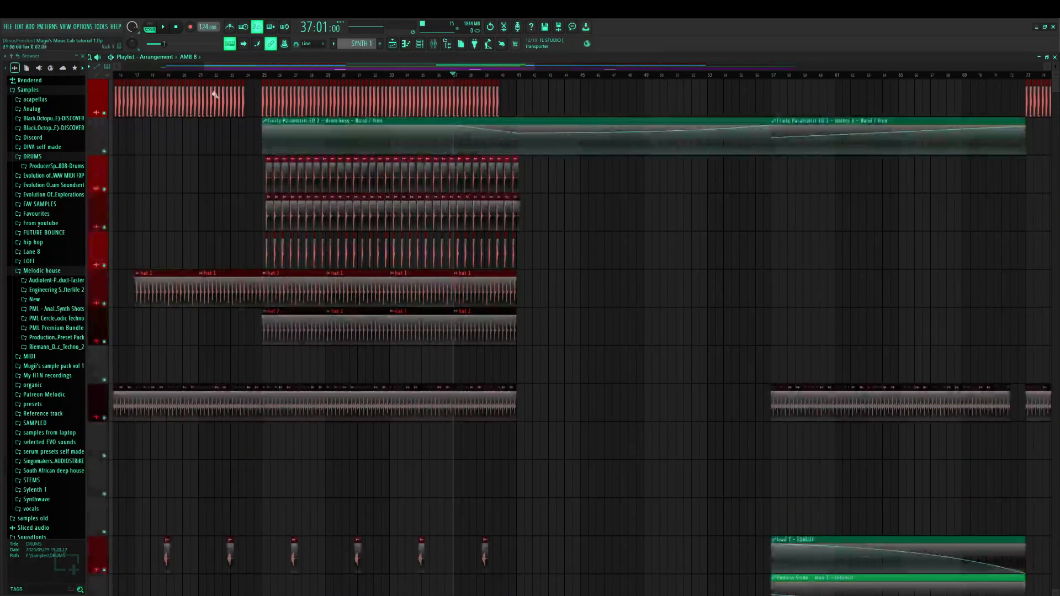
pyautogui.press('space')
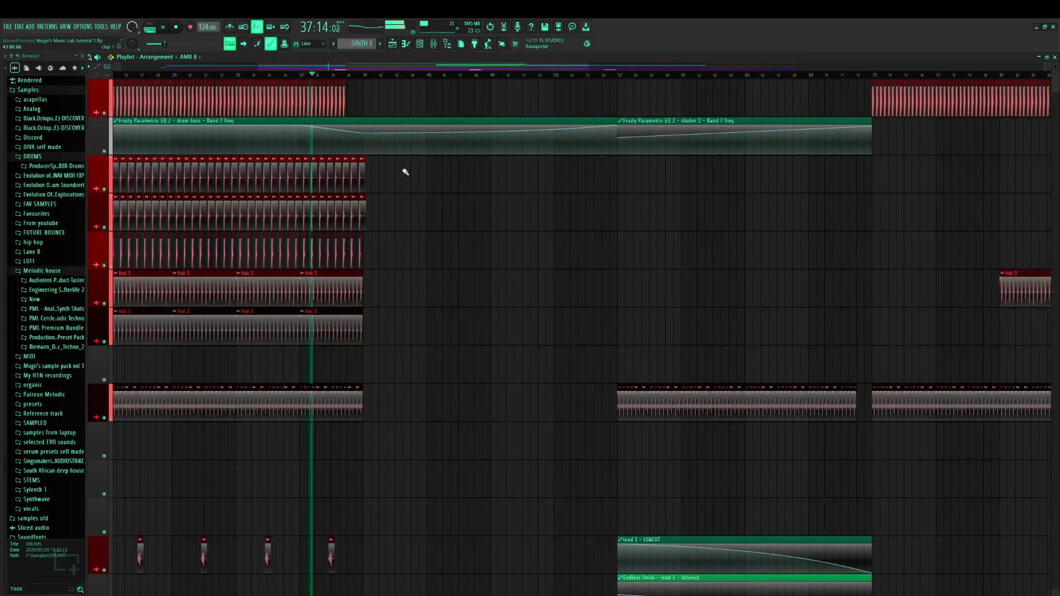
pyautogui.scroll(-10, 392, 210)
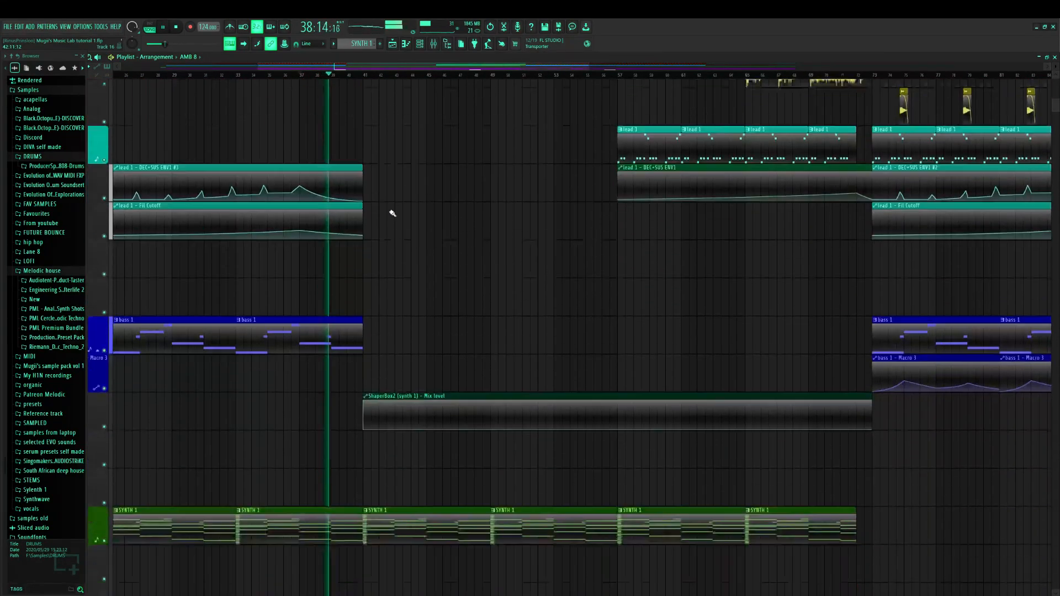
pyautogui.scroll(-10, 392, 213)
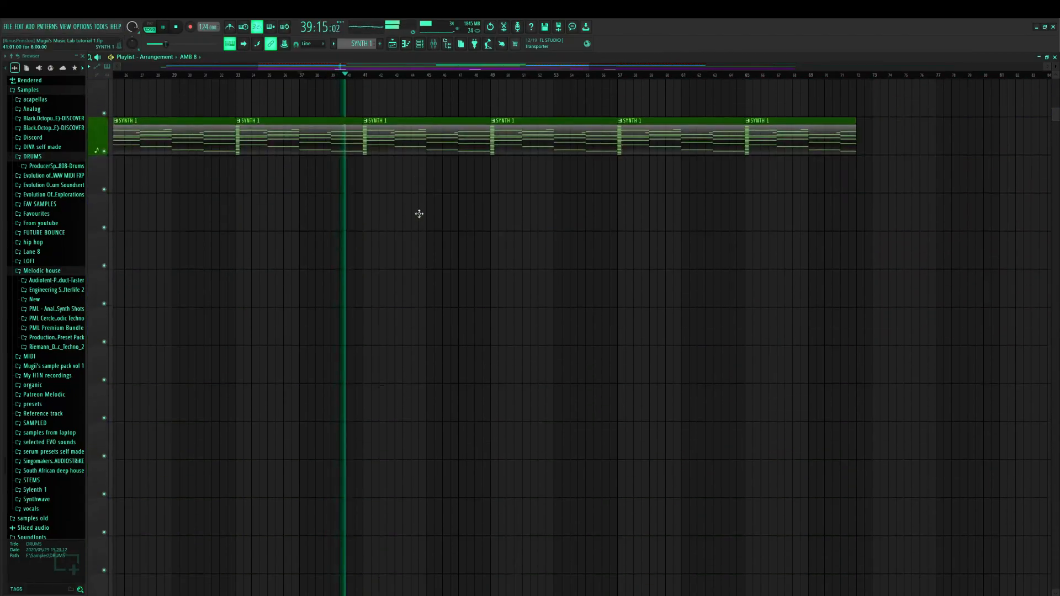
# Solo the fx 1 riser track before bar 41 to hear it alone, and restore all tracks to playback
pyautogui.scroll(-15, 420, 215)
pyautogui.scroll(-1, 418, 216)
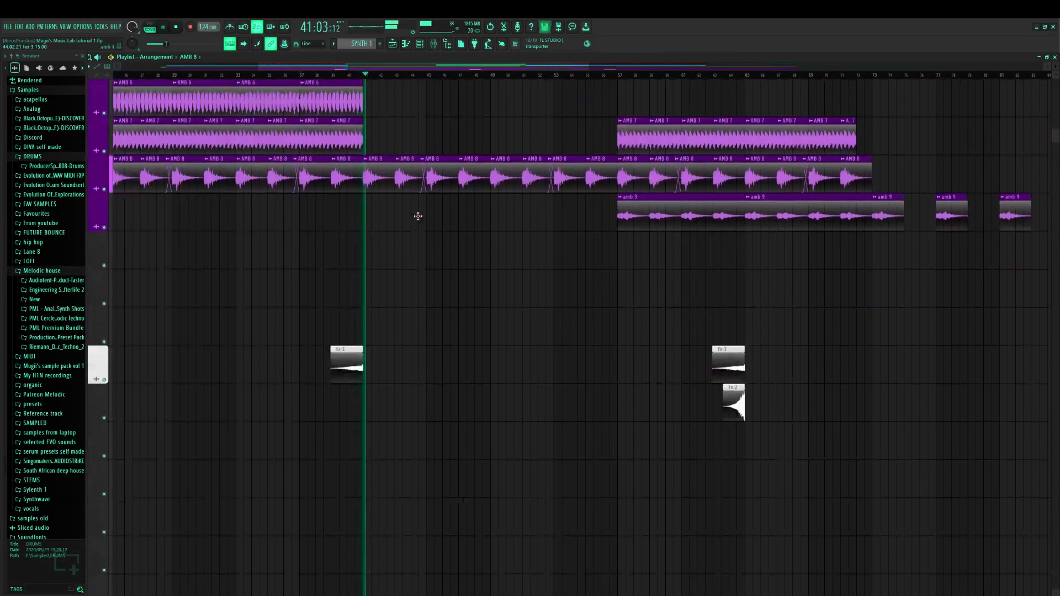
pyautogui.rightClick(109, 382)
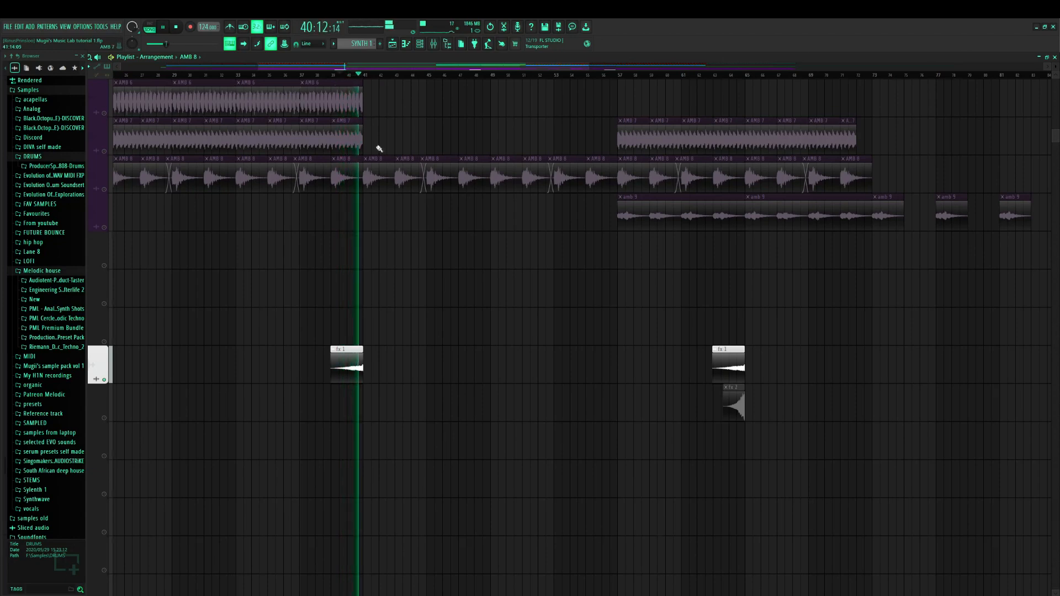
pyautogui.rightClick(108, 382)
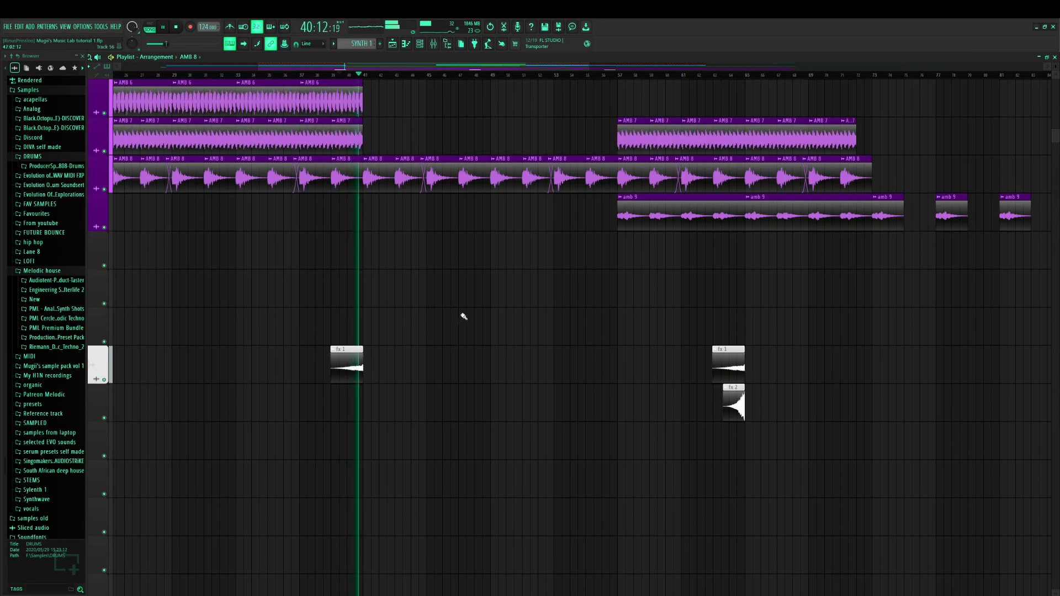
# Examine which ambience, synth, bass, lead and drum clips play or drop out in the breakdown from bar 41 to bar 57
pyautogui.scroll(5, 461, 320)
pyautogui.scroll(-4, 458, 336)
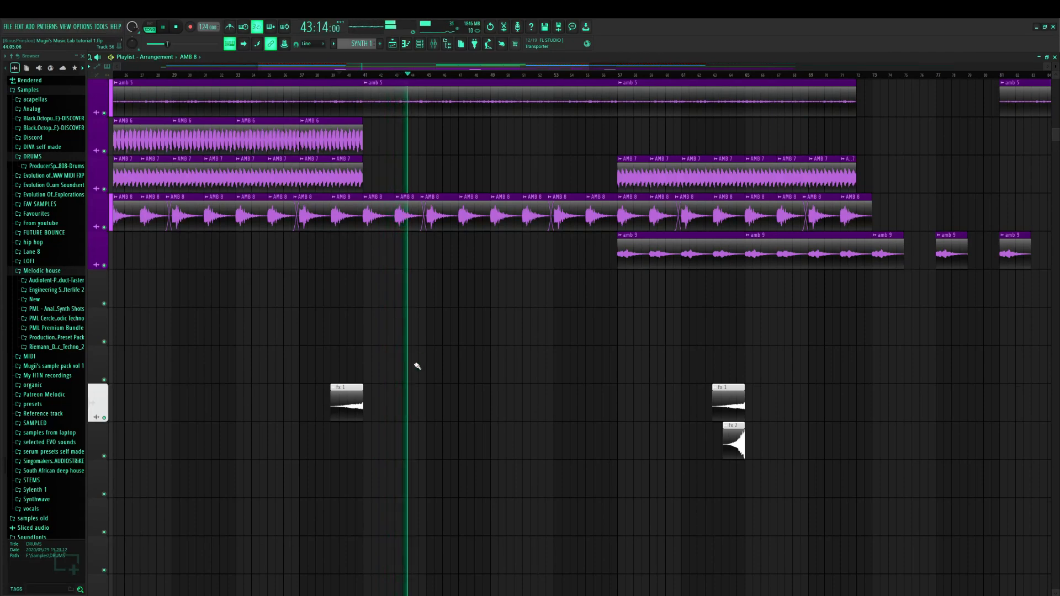
pyautogui.scroll(3, 414, 375)
pyautogui.scroll(4, 431, 397)
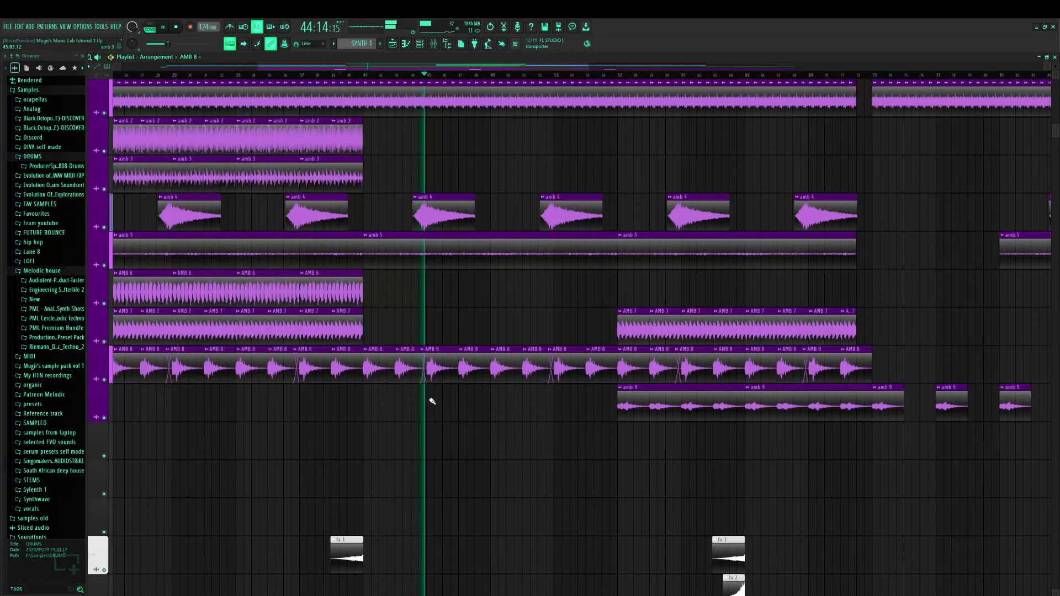
pyautogui.scroll(3, 530, 377)
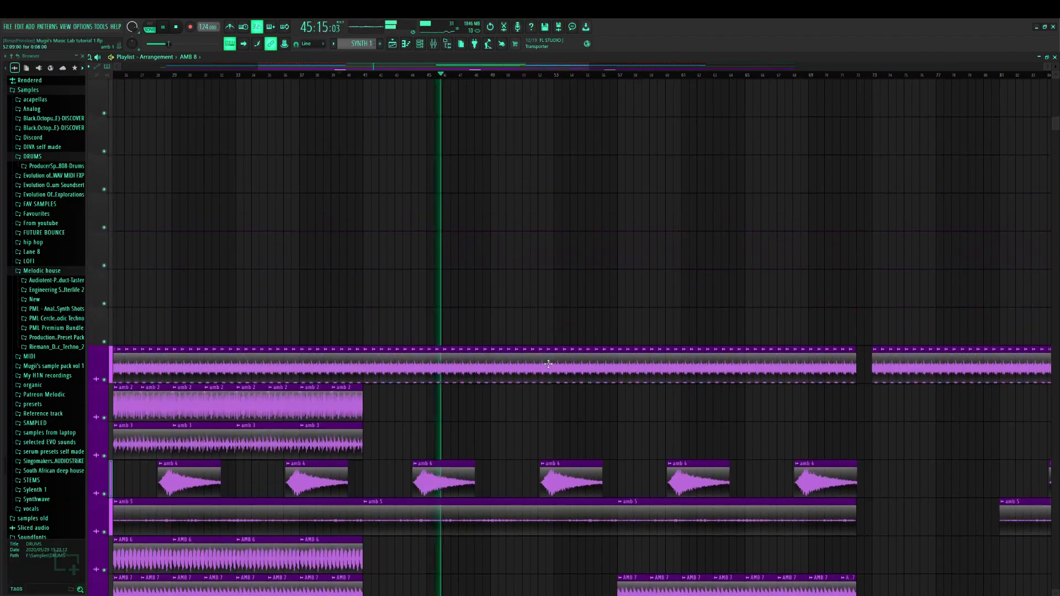
pyautogui.scroll(-3, 549, 362)
pyautogui.scroll(8, 549, 370)
pyautogui.scroll(5, 544, 332)
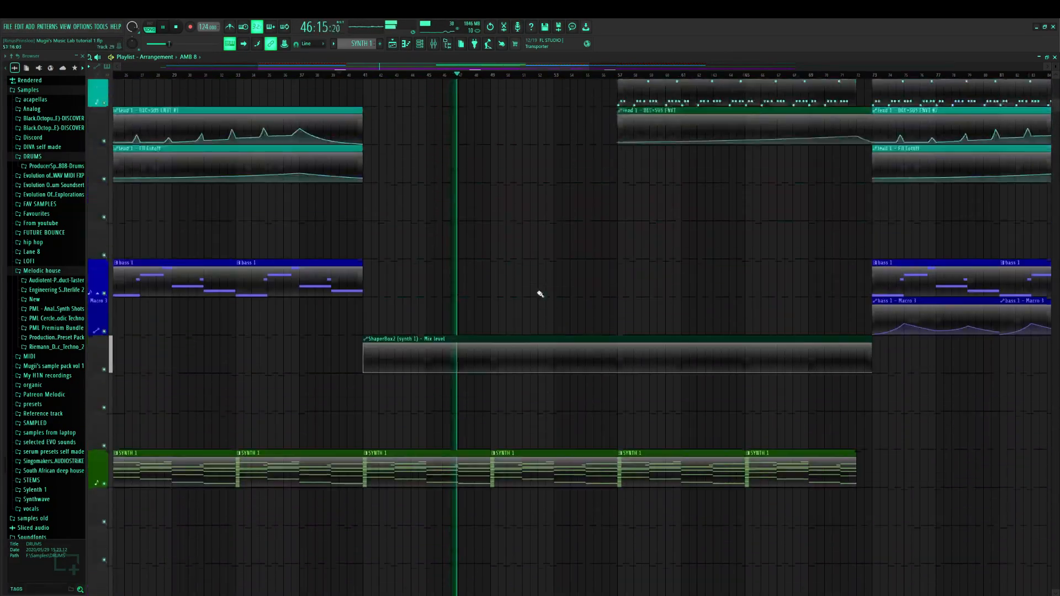
pyautogui.scroll(4, 486, 279)
pyautogui.scroll(14, 511, 301)
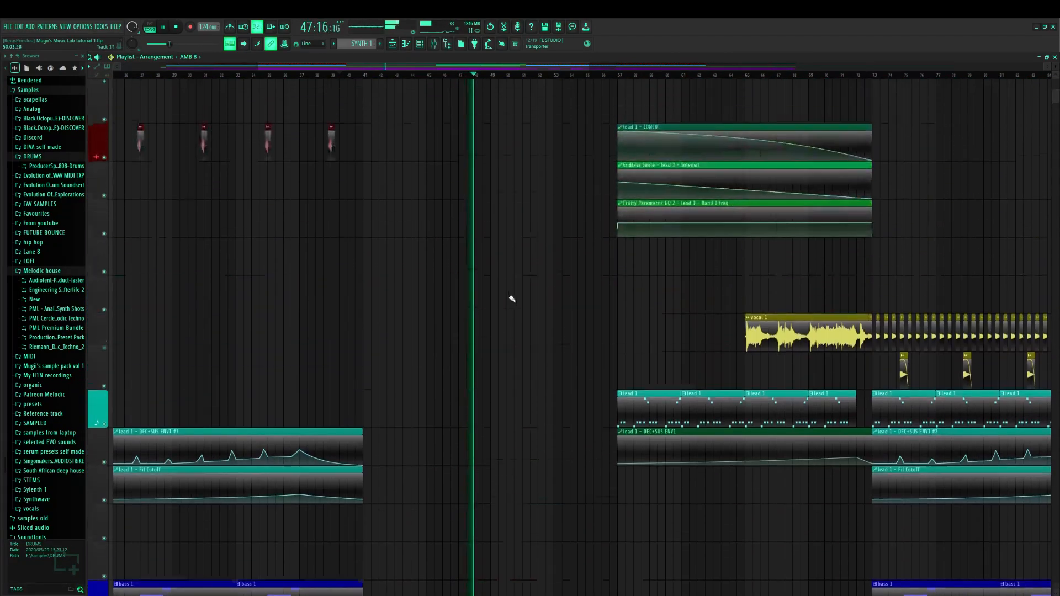
pyautogui.scroll(-14, 515, 309)
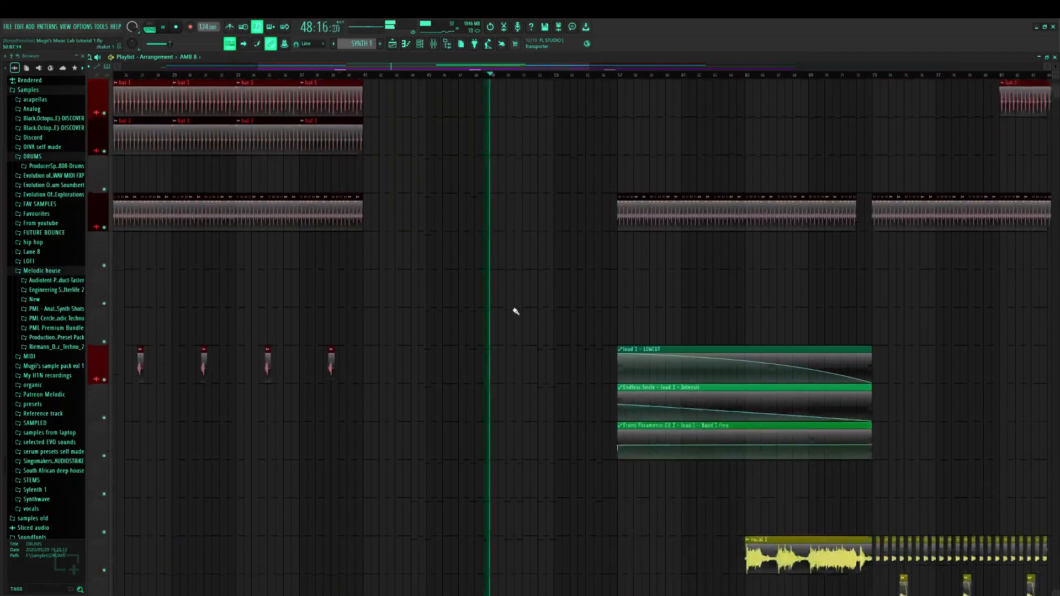
pyautogui.scroll(-5, 539, 315)
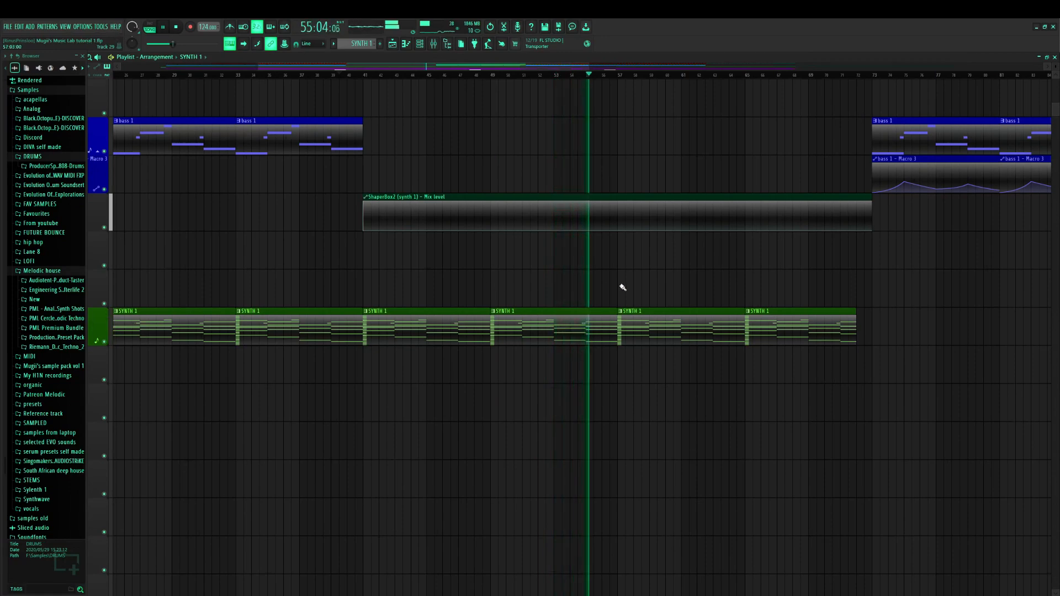
# Bring the section starting at bar 57 into view during playback and select its first lead 1 clip
pyautogui.scroll(10, 620, 284)
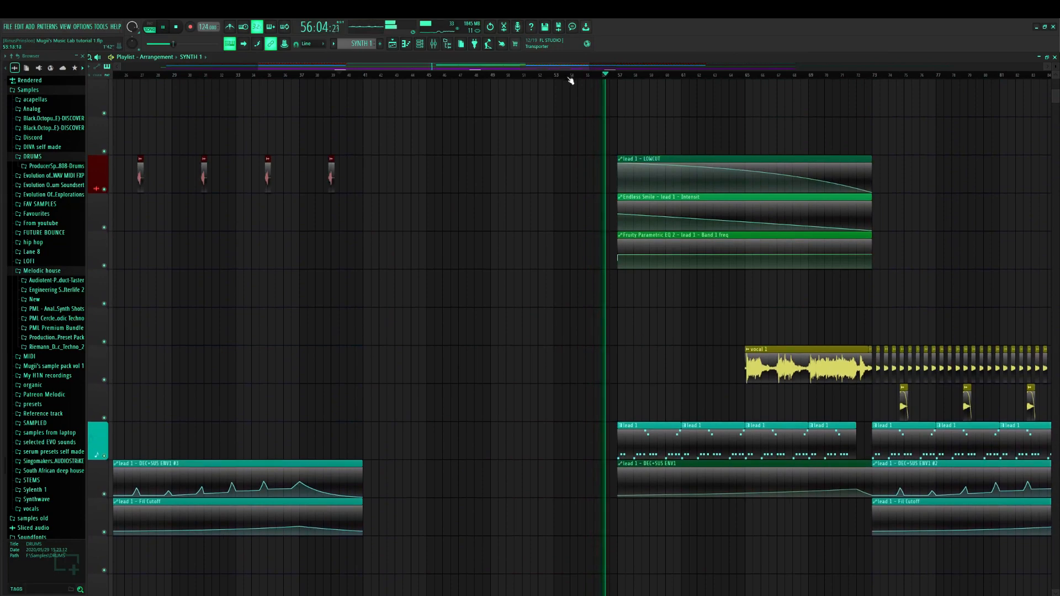
pyautogui.hscroll(6, 569, 291)
pyautogui.scroll(-2, 570, 297)
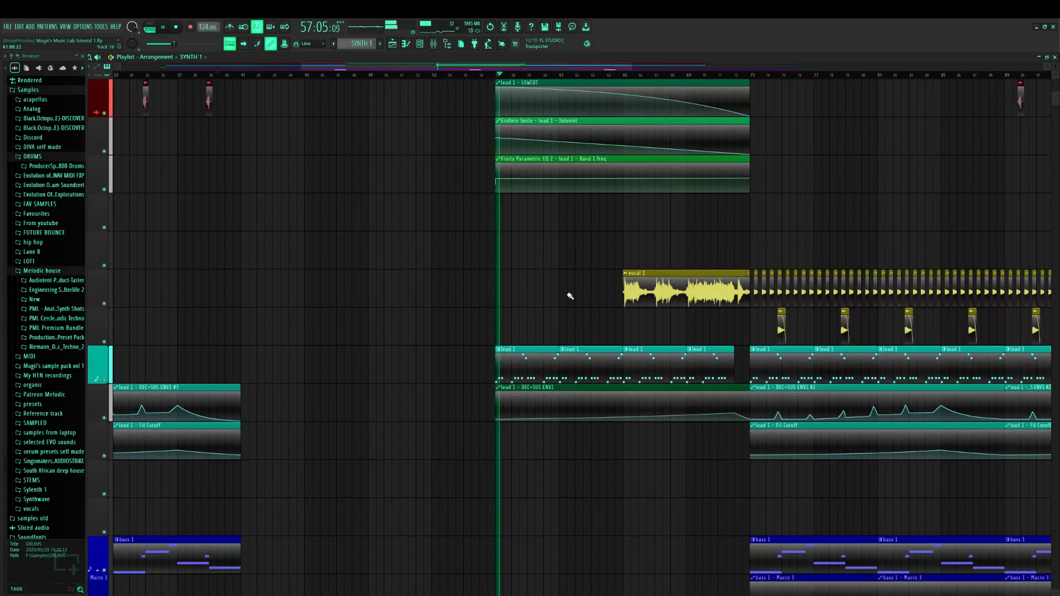
pyautogui.click(522, 361)
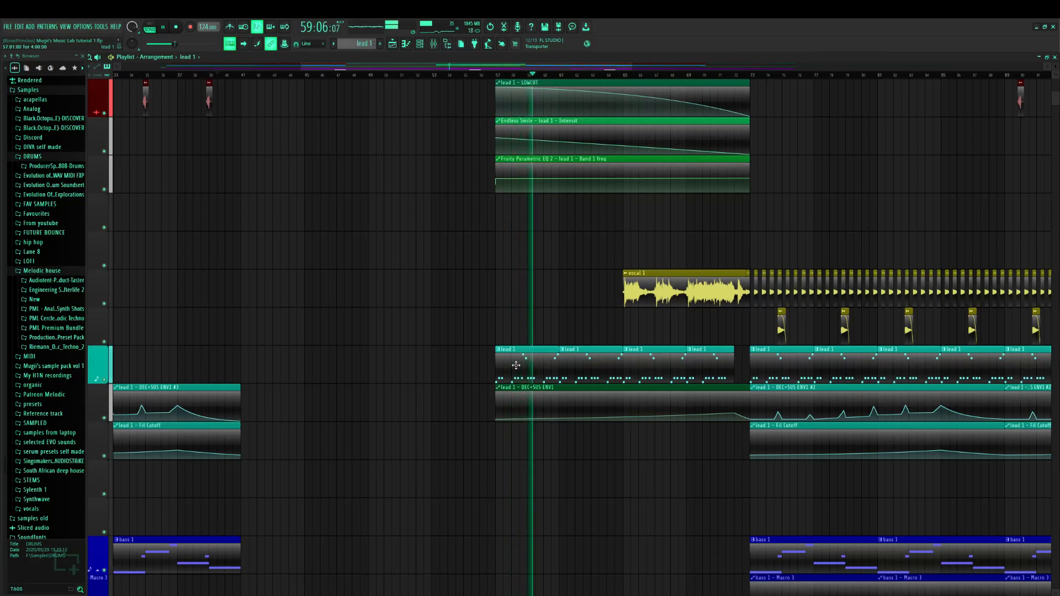
# Lower the start points of the lead 1 LOWCUT and Endless Smile intensity automations to minimum and play the lead from bar 57
pyautogui.press('space')
pyautogui.scroll(1, 558, 286)
pyautogui.scroll(1, 559, 286)
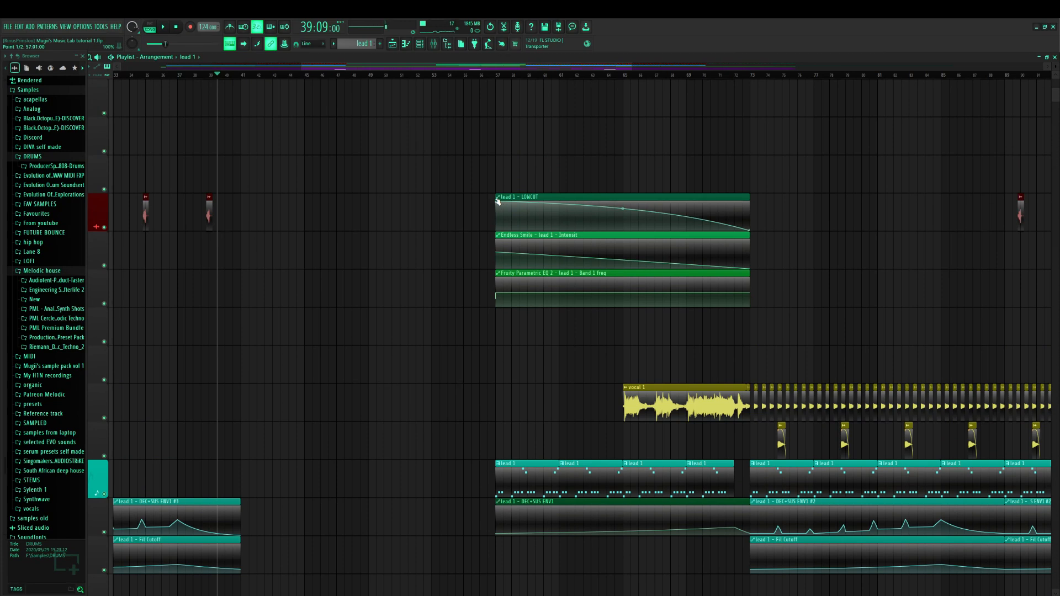
pyautogui.moveTo(498, 202); pyautogui.dragTo(497, 232)
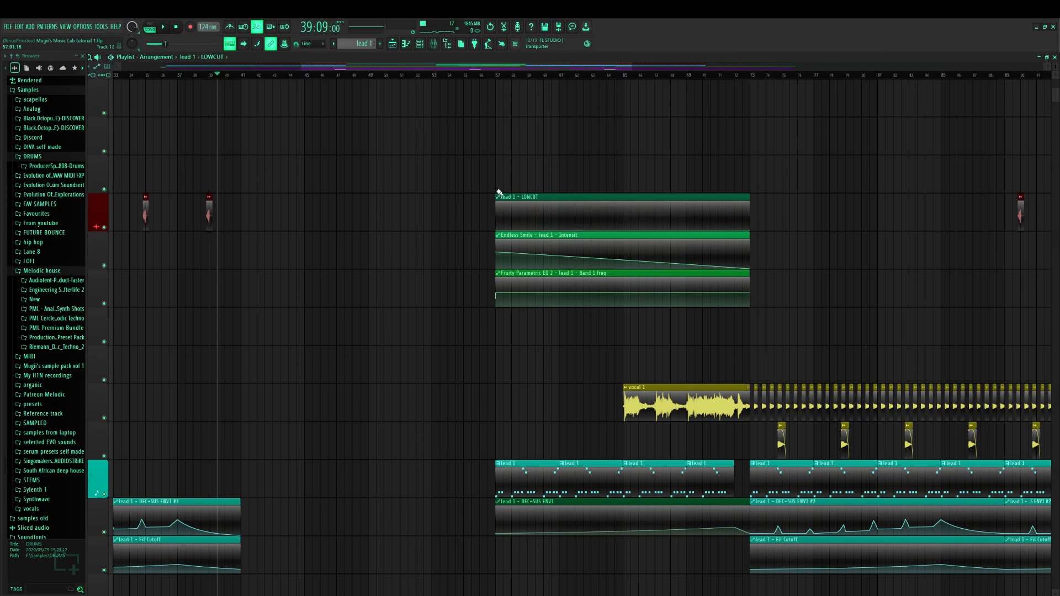
pyautogui.moveTo(498, 253); pyautogui.dragTo(498, 270)
pyautogui.click(498, 78)
pyautogui.press('space')
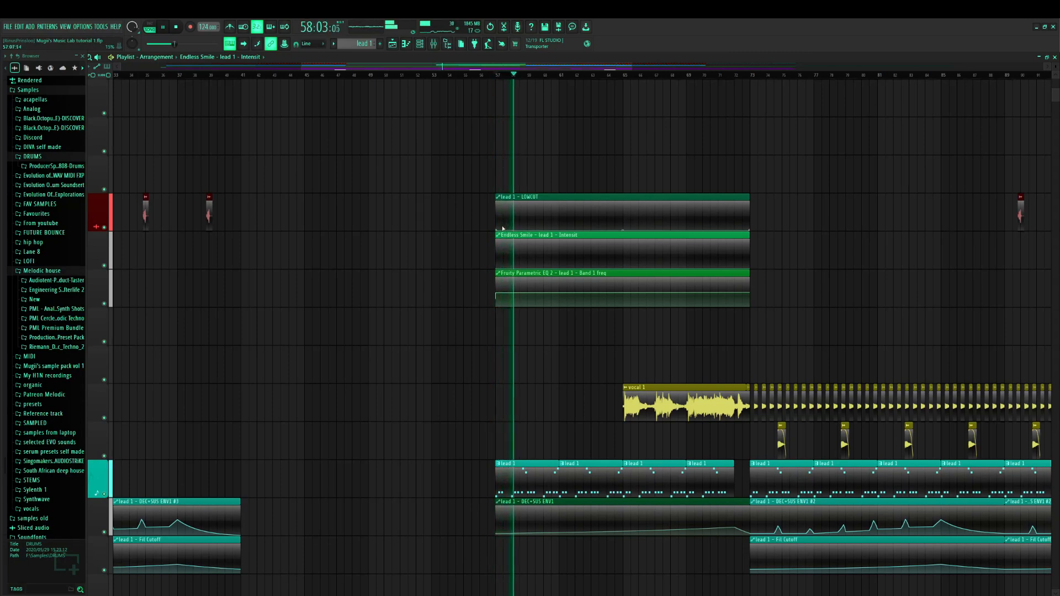
# Raise the LOWCUT automation's start point back to the top and set the Endless Smile intensity's start point to about 65%
pyautogui.press('space')
pyautogui.moveTo(497, 230); pyautogui.dragTo(493, 197)
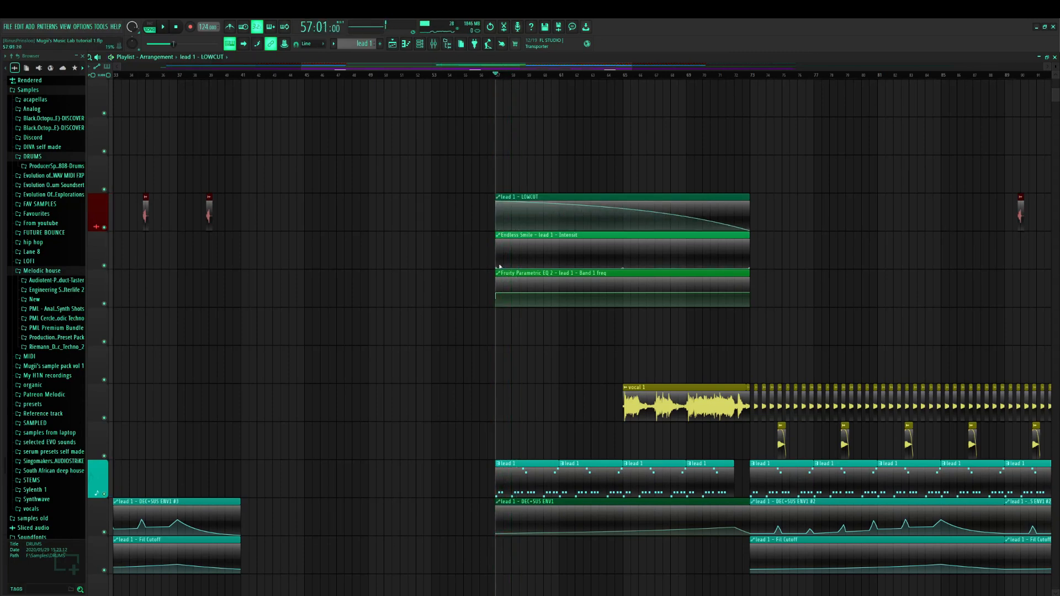
pyautogui.moveTo(499, 268); pyautogui.dragTo(493, 238)
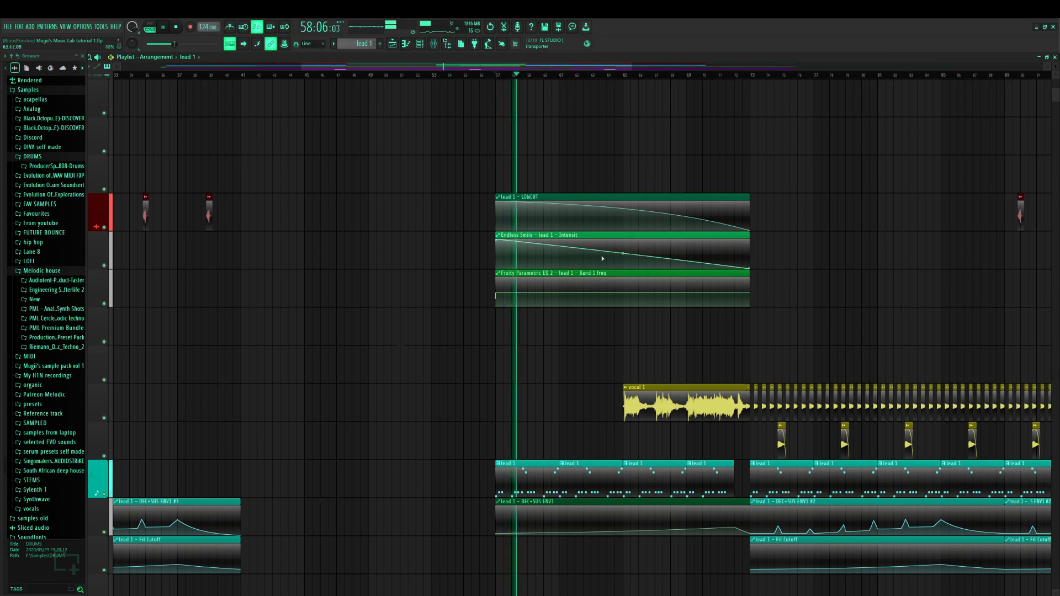
pyautogui.moveTo(495, 240); pyautogui.dragTo(498, 247)
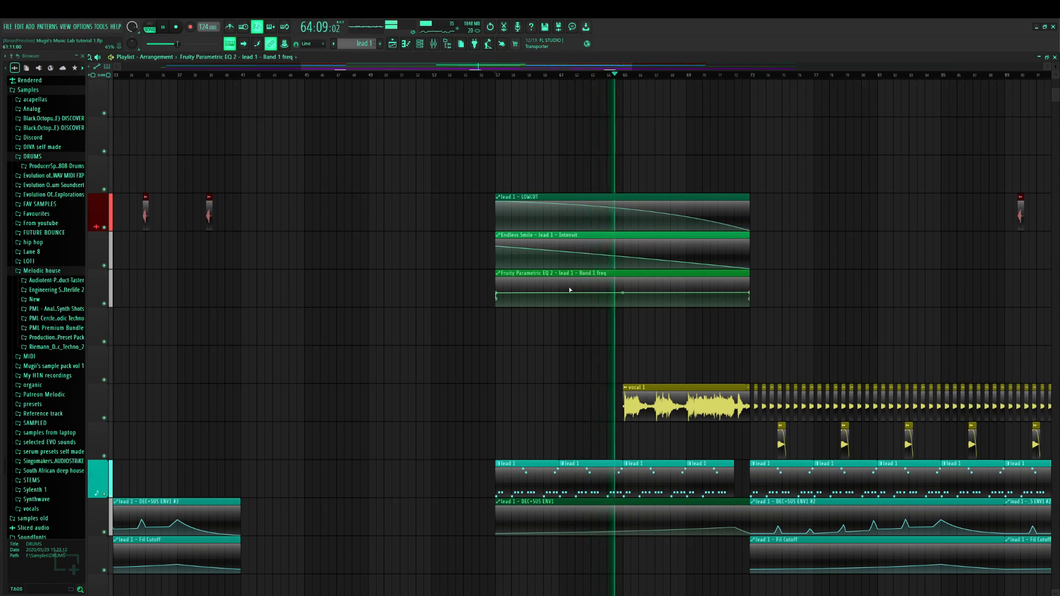
# Stop playback, review the lead automation, bass and drum clips from bar 57 to beyond bar 73, and play from bar 57
pyautogui.moveTo(507, 67); pyautogui.dragTo(548, 69)
pyautogui.press('space')
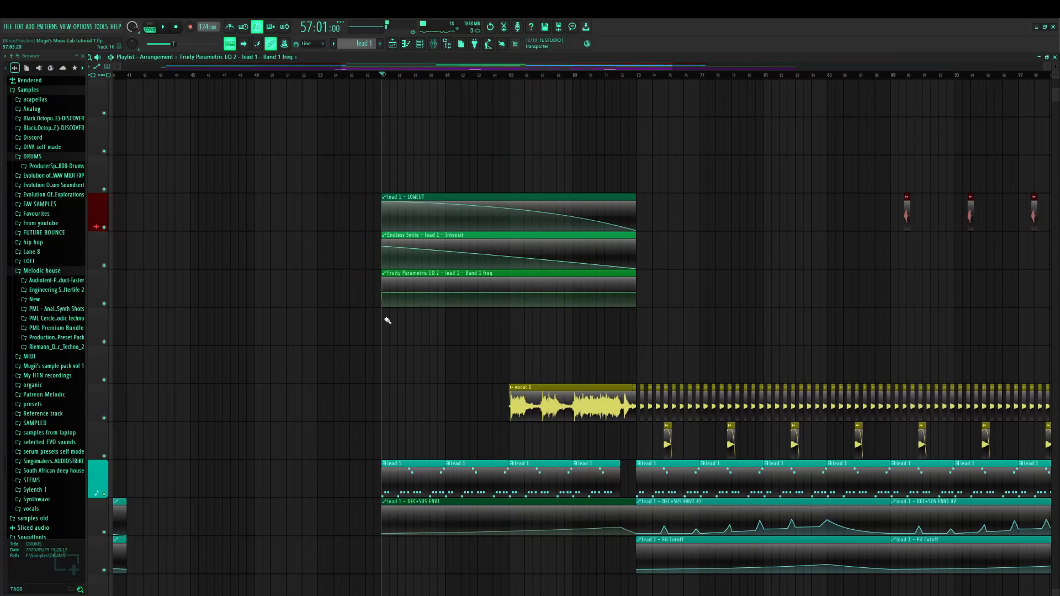
pyautogui.moveTo(613, 330); pyautogui.dragTo(386, 332)
pyautogui.scroll(-10, 620, 338)
pyautogui.scroll(4, 635, 350)
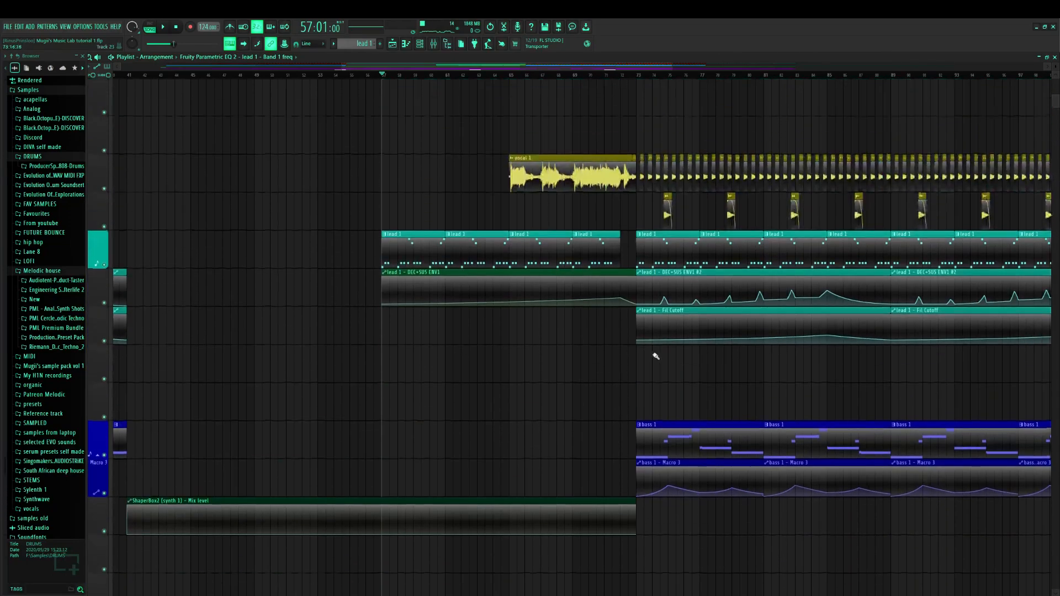
pyautogui.scroll(8, 660, 381)
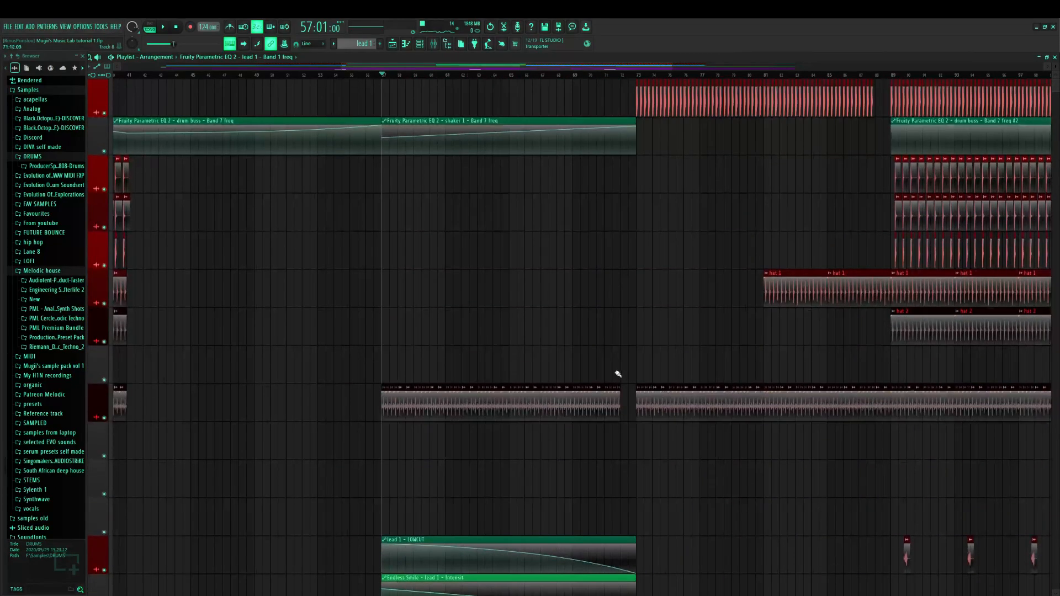
pyautogui.scroll(-9, 613, 367)
pyautogui.press('space')
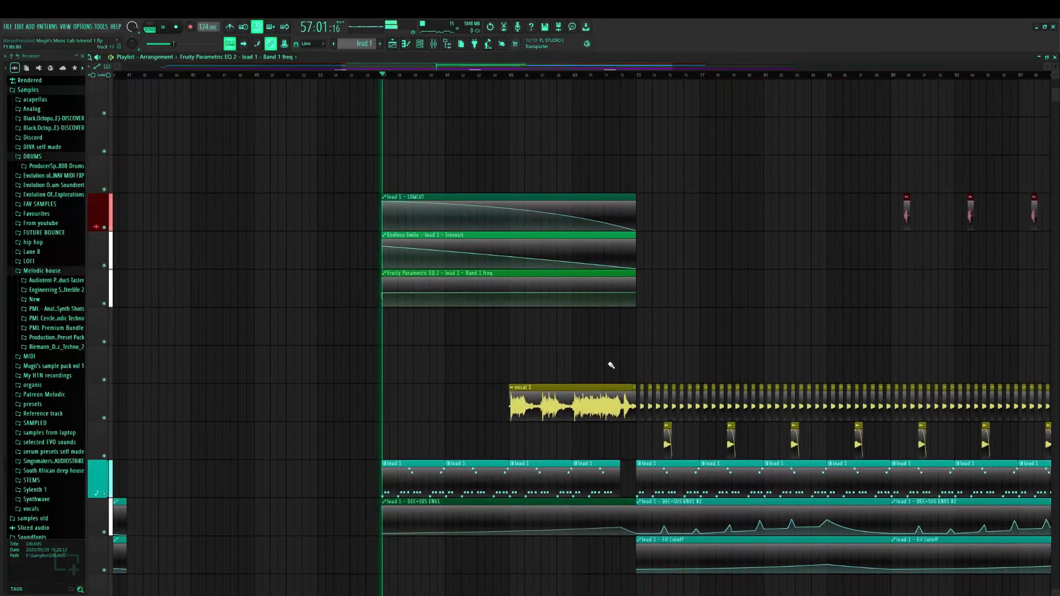
# Play the build-up from the vocal 1 entry at bar 65 into bar 73 while examining the shaker and lead automation
pyautogui.click(506, 77)
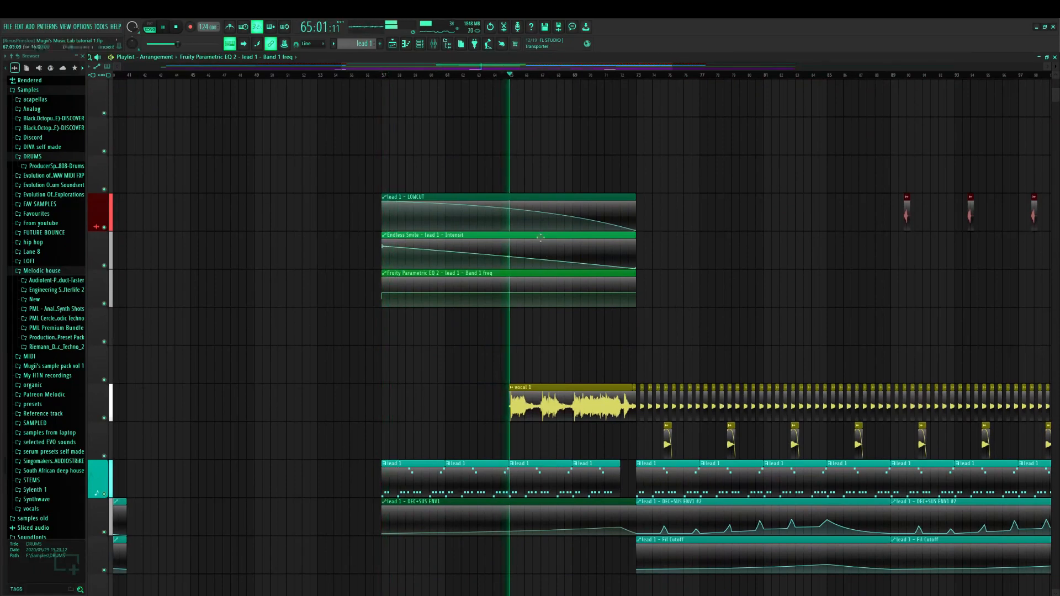
pyautogui.scroll(-6, 536, 237)
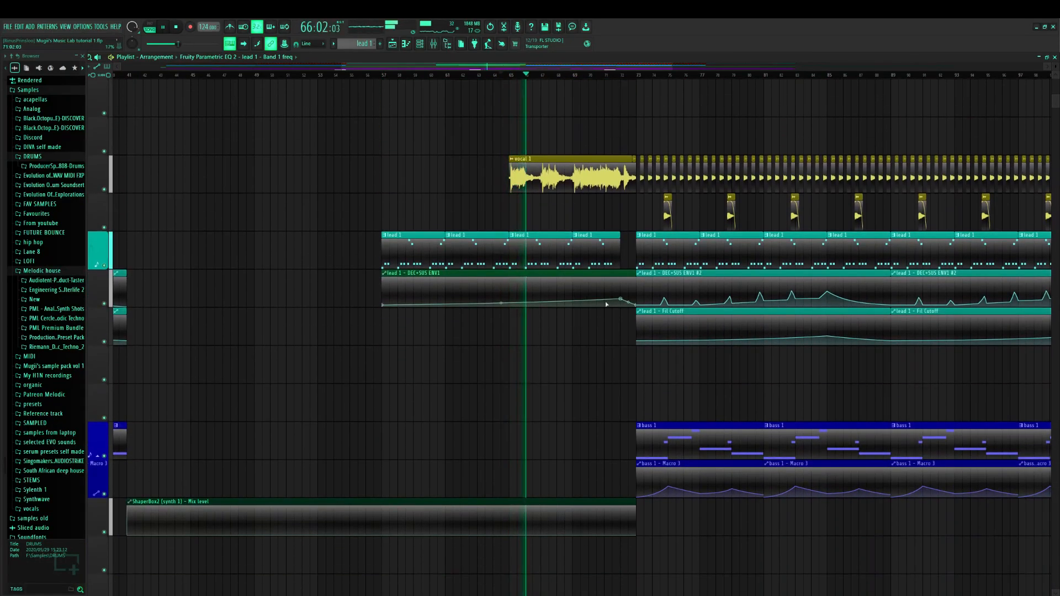
pyautogui.scroll(10, 609, 308)
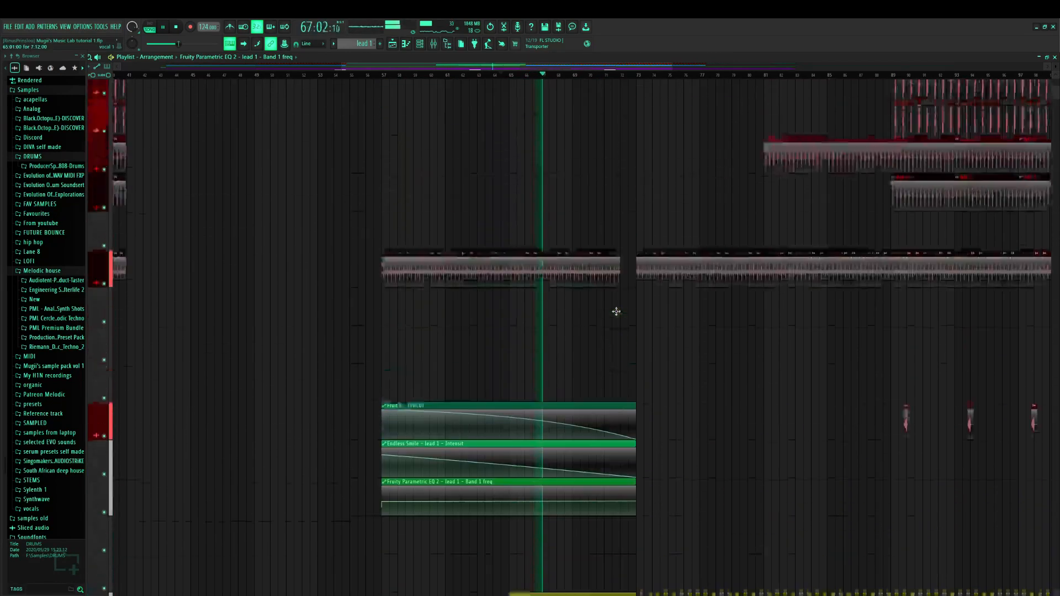
pyautogui.scroll(-3, 642, 323)
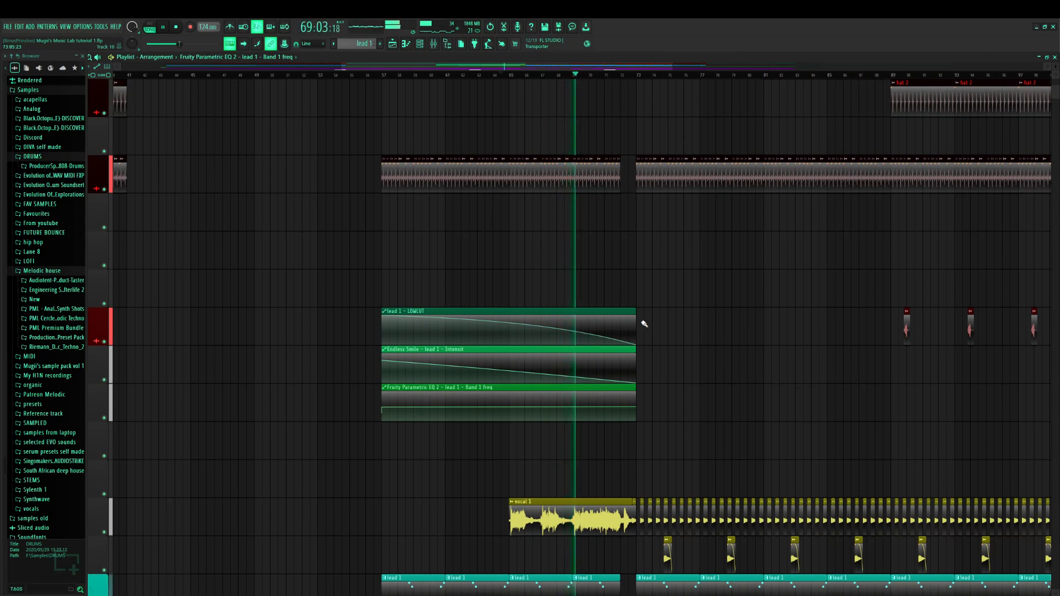
pyautogui.scroll(-1, 644, 324)
pyautogui.scroll(-2, 644, 324)
pyautogui.scroll(-1, 644, 324)
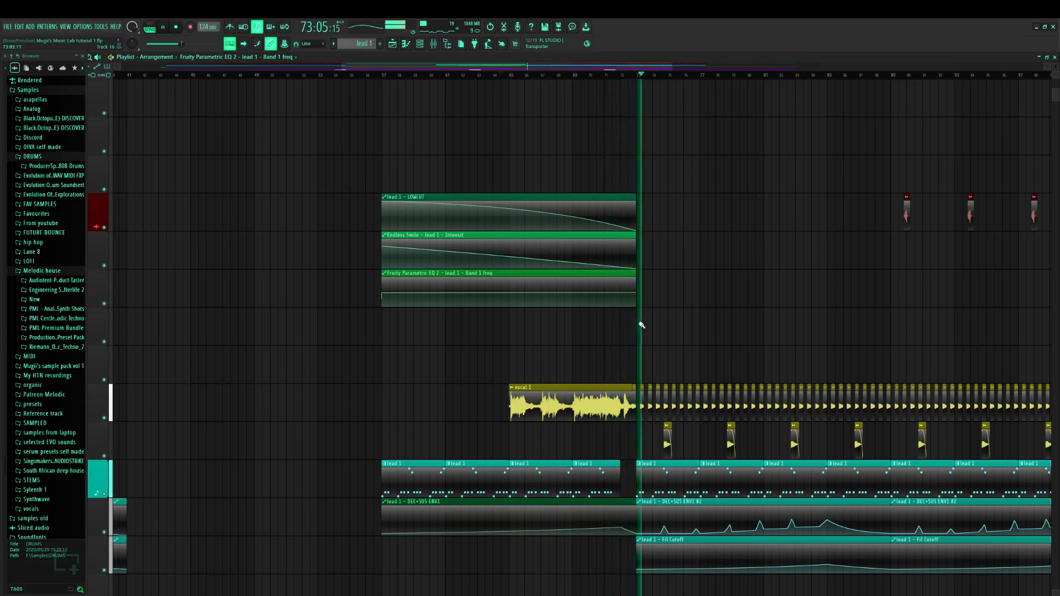
# Look over the vocal, lead, automation and bass clips of the section starting at bar 73 while it plays
pyautogui.scroll(-3, 642, 325)
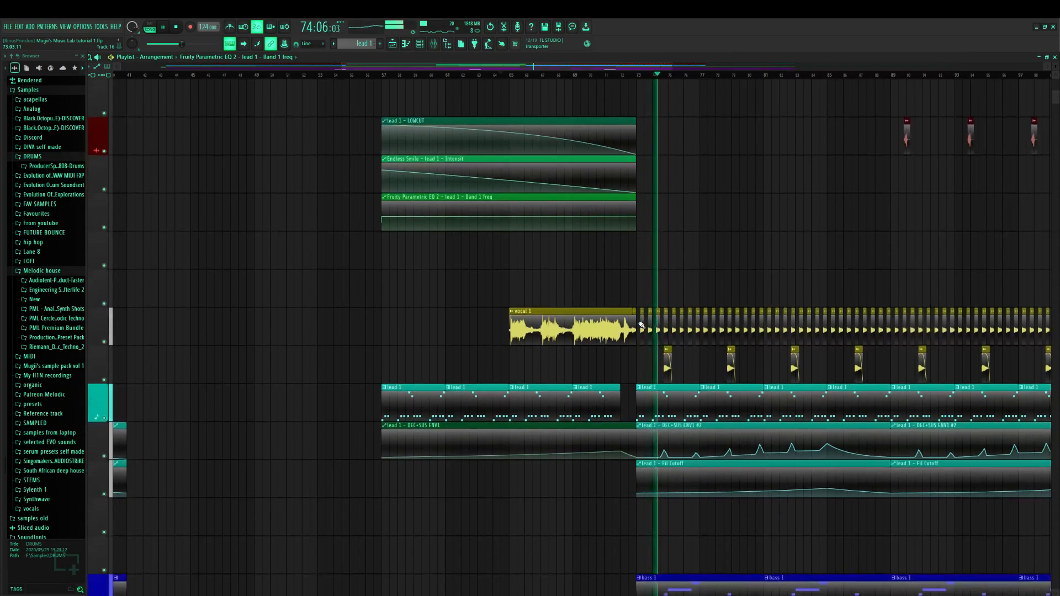
pyautogui.scroll(-1, 642, 326)
pyautogui.scroll(-3, 642, 325)
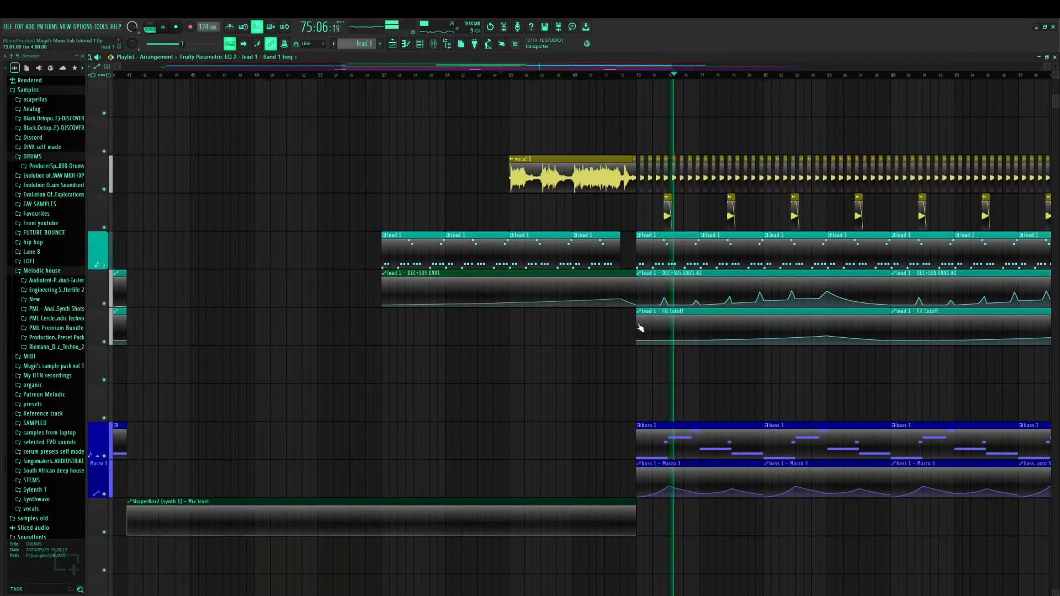
pyautogui.moveTo(549, 66); pyautogui.dragTo(608, 69)
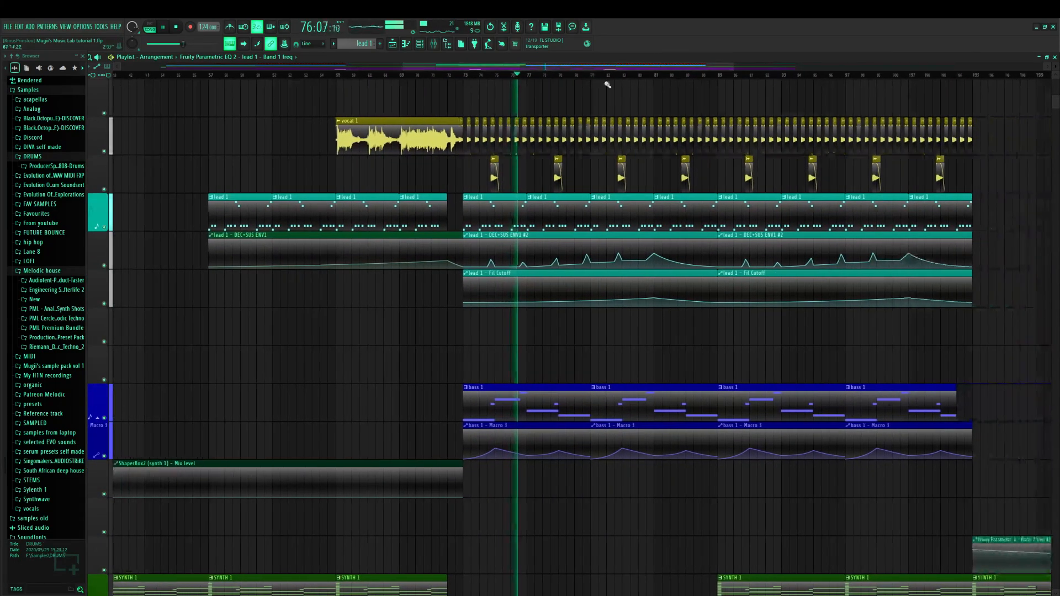
# Find the amb 9 clips between bars 73 and 89 and audition the amb 9 track in solo from bar 77
pyautogui.scroll(-12, 568, 232)
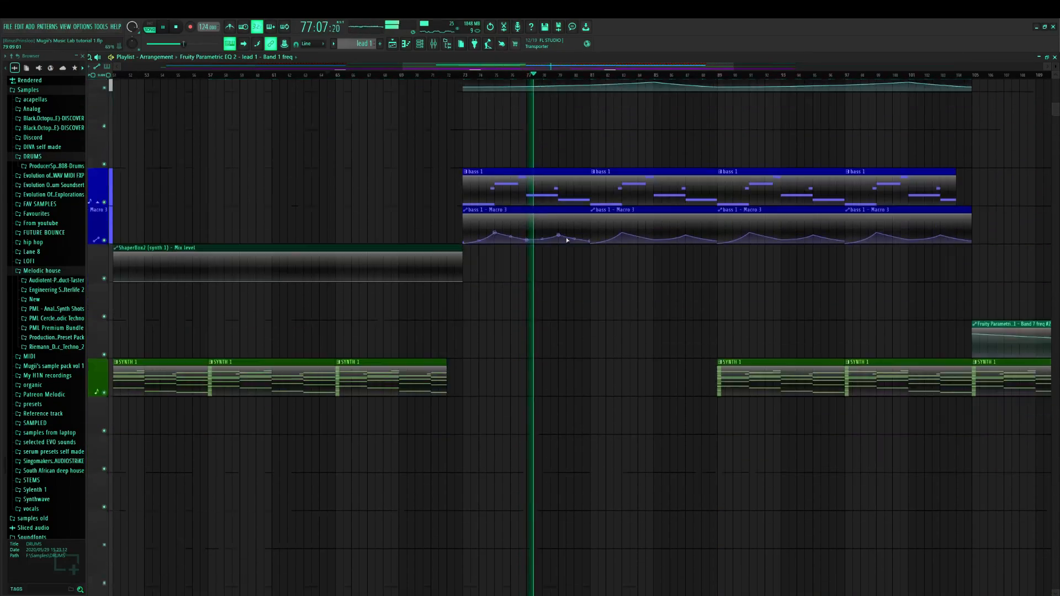
pyautogui.scroll(-12, 568, 244)
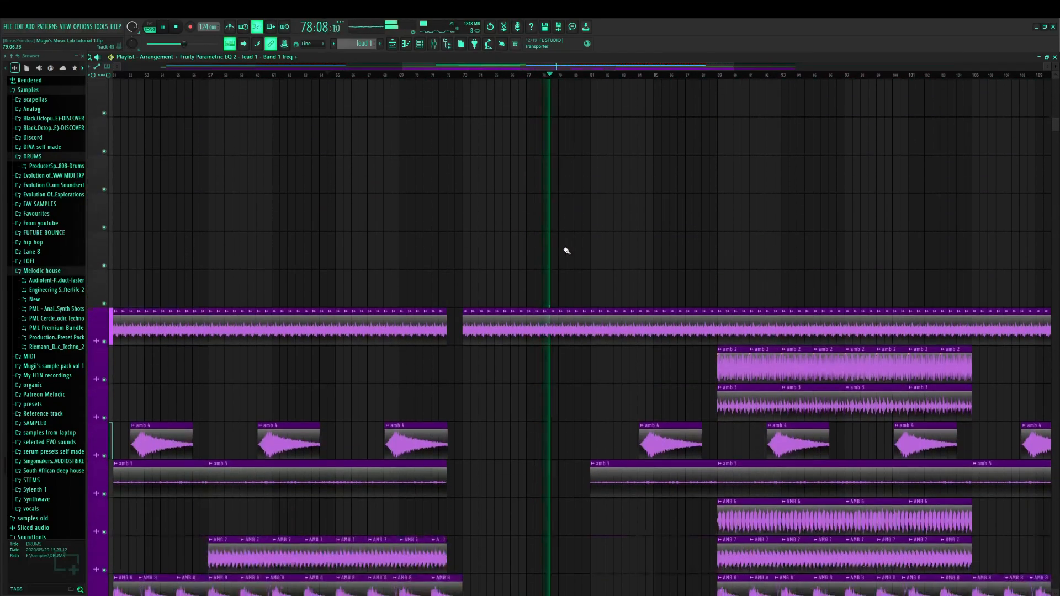
pyautogui.scroll(-2, 564, 251)
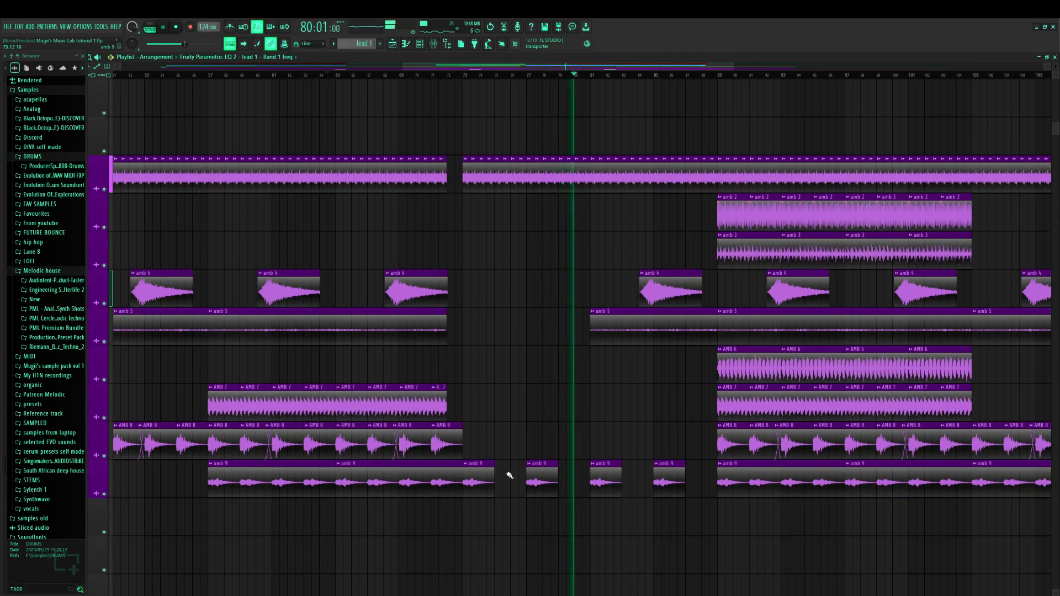
pyautogui.press('space')
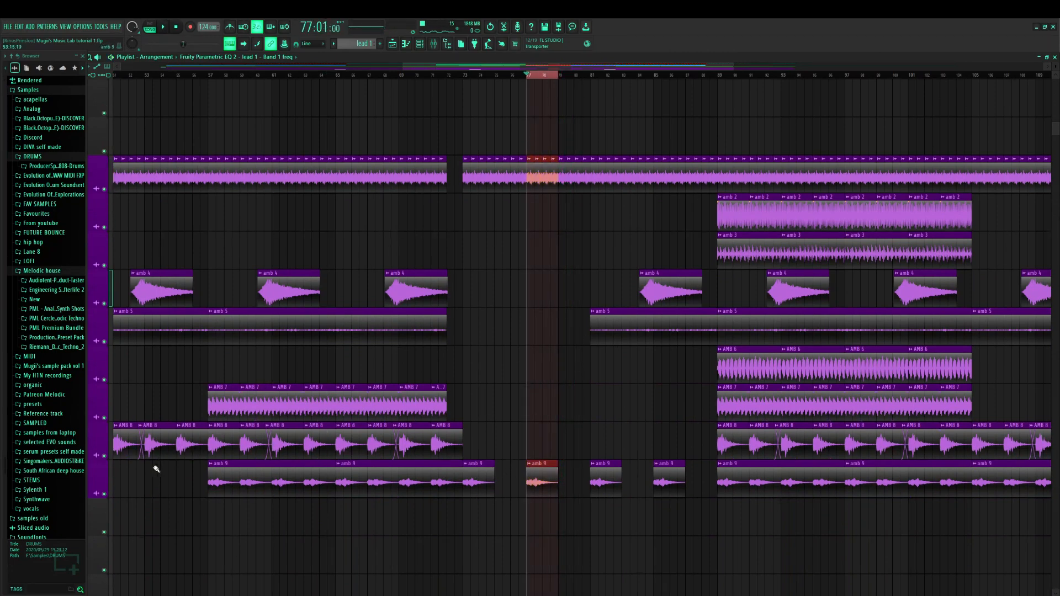
pyautogui.rightClick(105, 494)
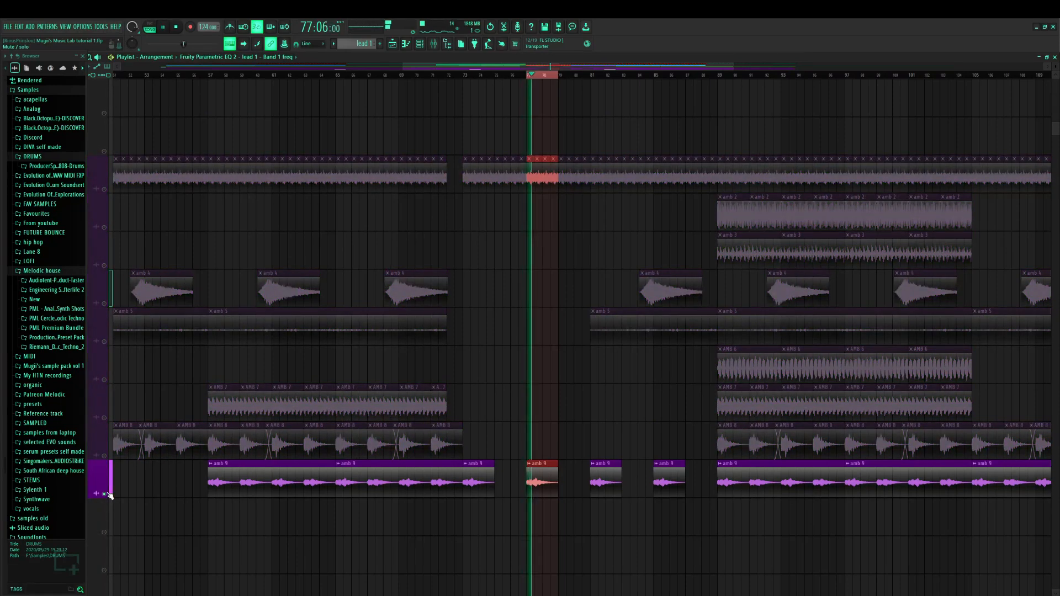
pyautogui.press('space')
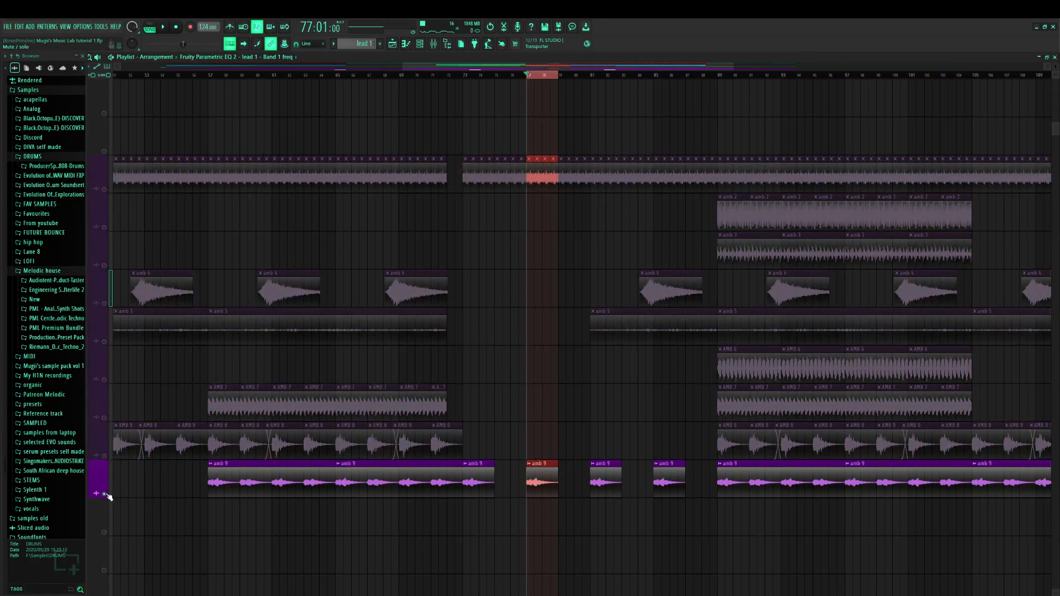
pyautogui.rightClick(105, 494)
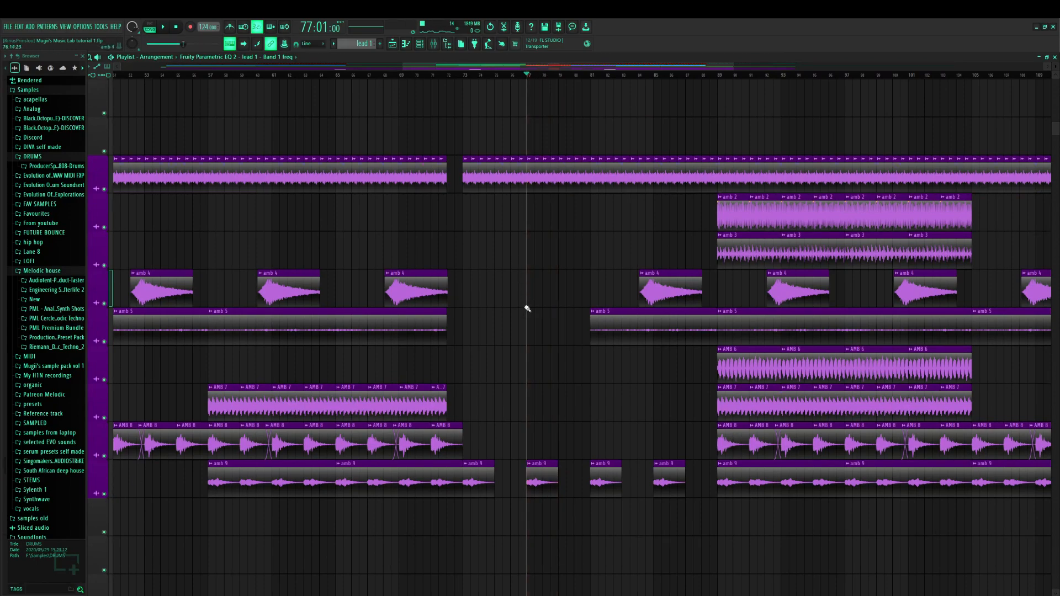
# Solo the AMB 8 and amb 9 tracks together and play them from bar 57
pyautogui.scroll(-10, 521, 342)
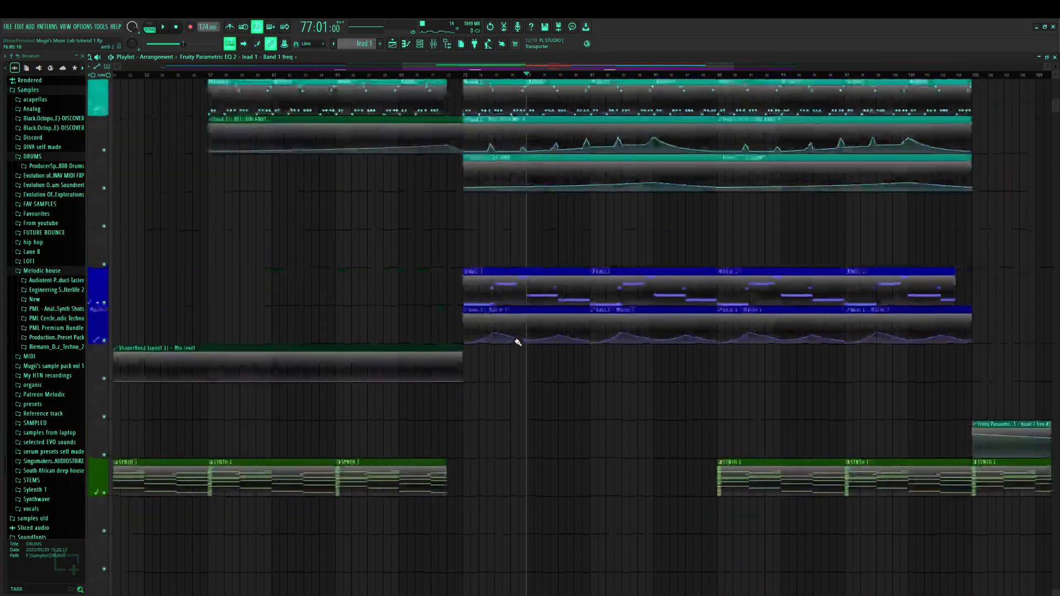
pyautogui.scroll(3, 517, 343)
pyautogui.scroll(-10, 515, 343)
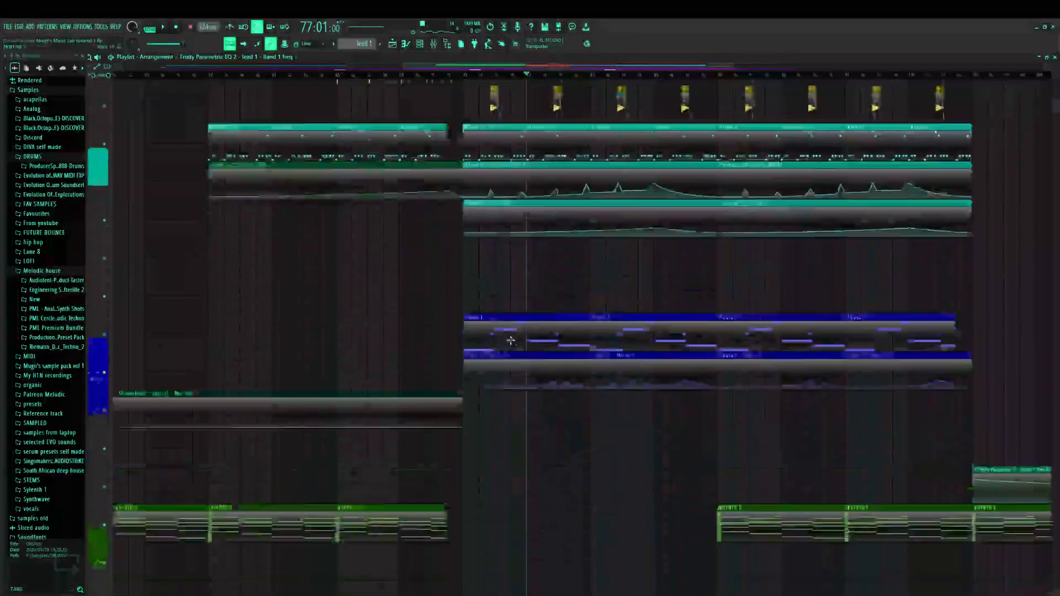
pyautogui.scroll(-10, 511, 342)
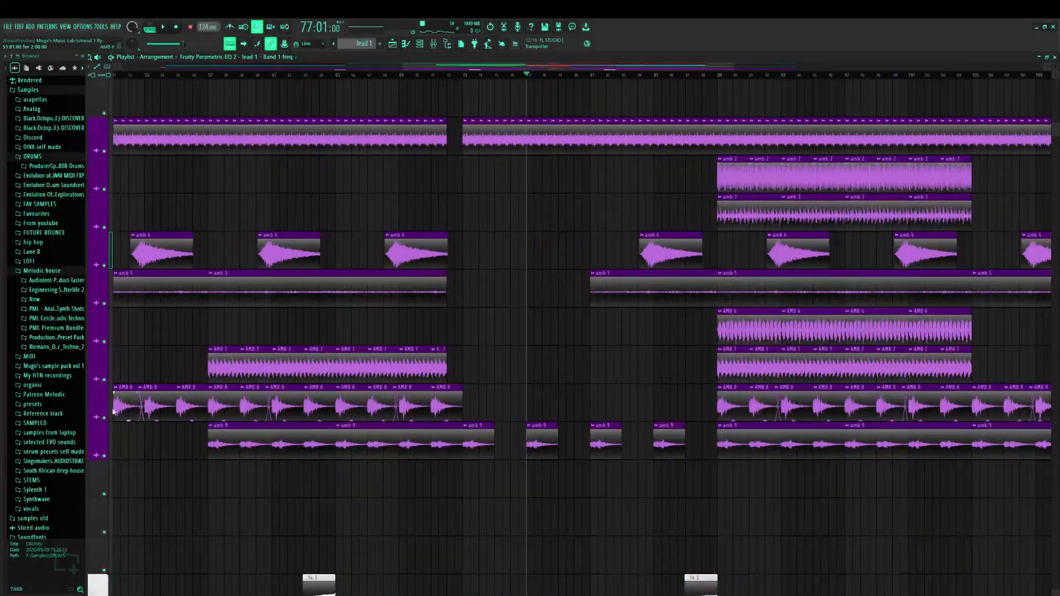
pyautogui.keyDown('ctrl'); pyautogui.click(104, 417); pyautogui.keyUp('ctrl')
pyautogui.click(104, 455)
pyautogui.click(210, 76)
pyautogui.press('space')
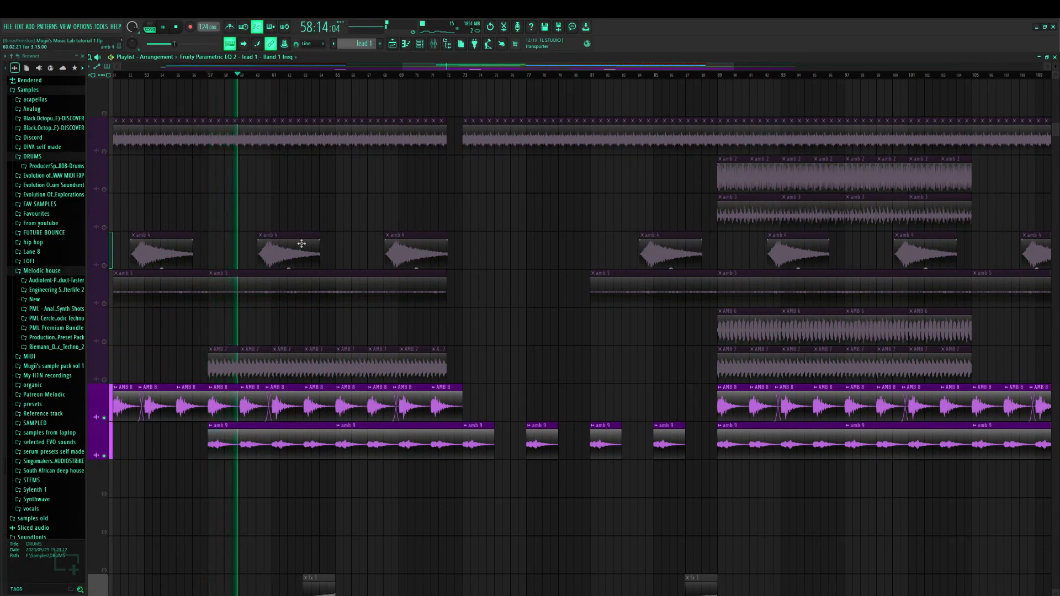
pyautogui.press('space')
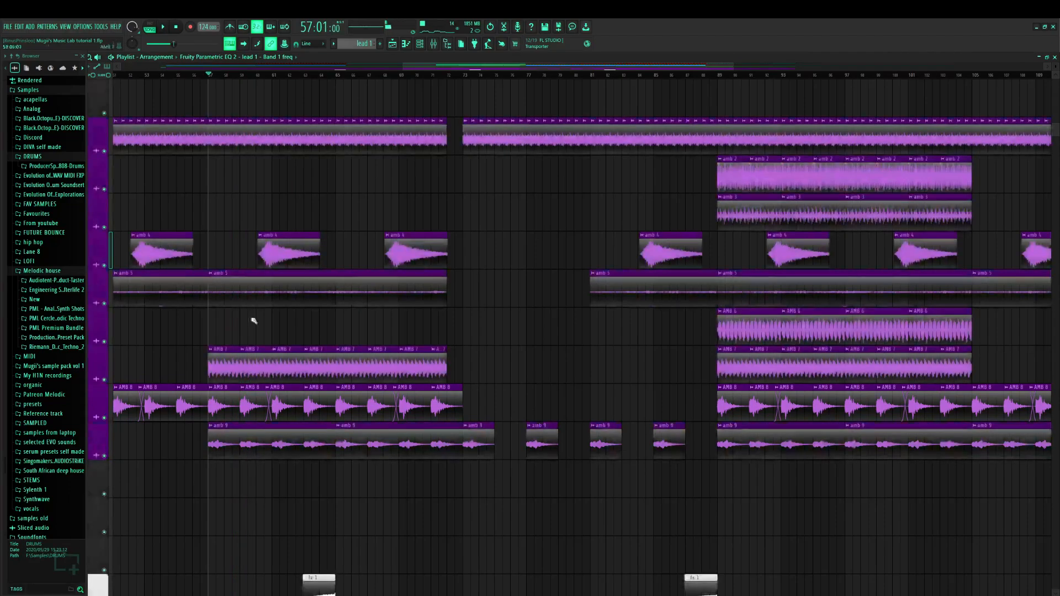
# Isolate the lead 1 track together with its DEC+SUS ENV1 and Fil Cutoff automation tracks
pyautogui.scroll(15, 520, 255)
pyautogui.scroll(8, 563, 88)
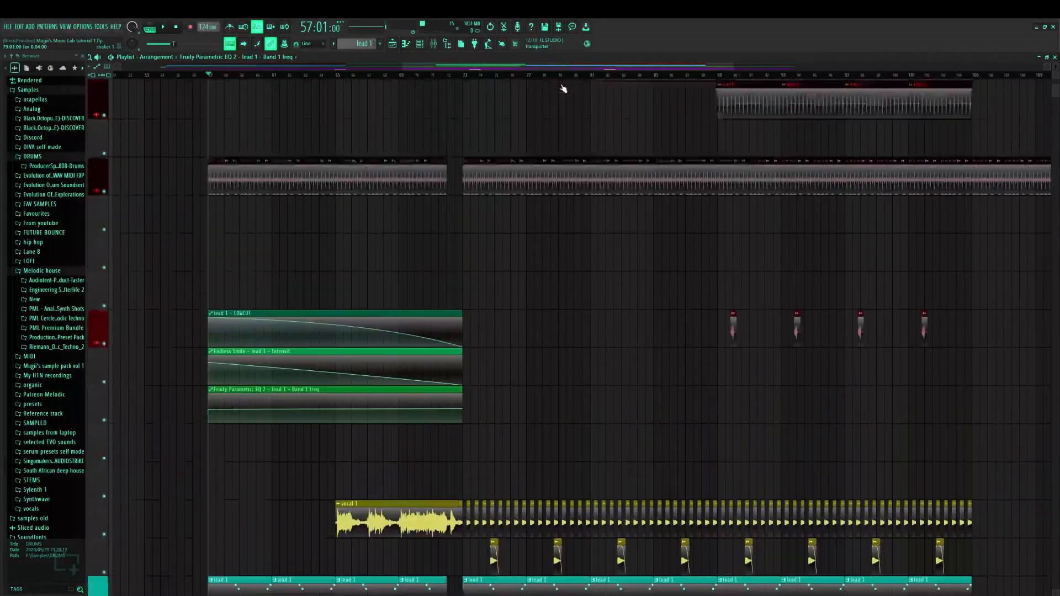
pyautogui.click(566, 77)
pyautogui.scroll(-6, 623, 243)
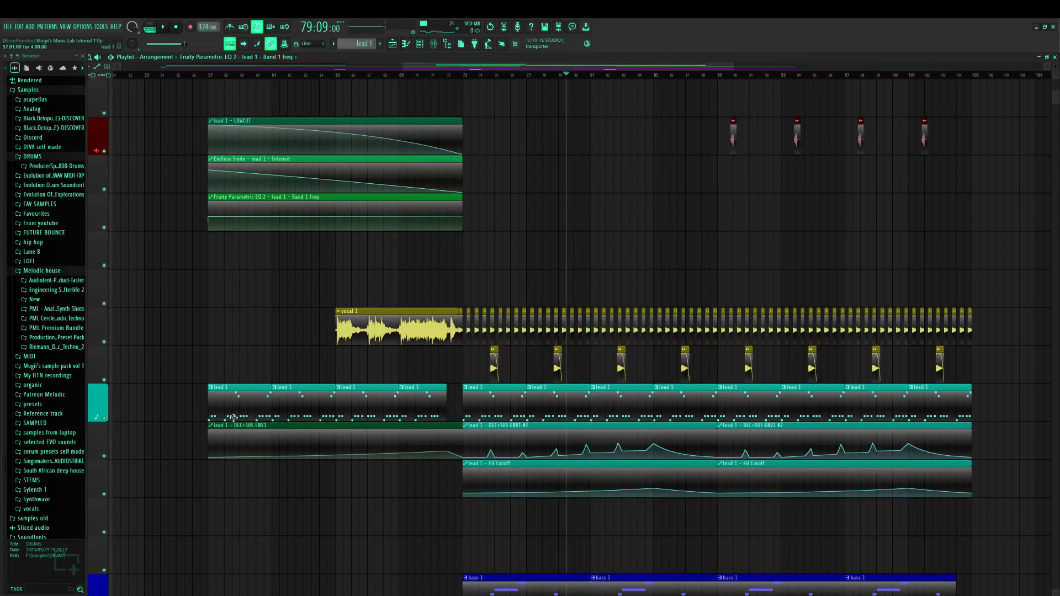
pyautogui.rightClick(109, 419)
pyautogui.click(105, 458)
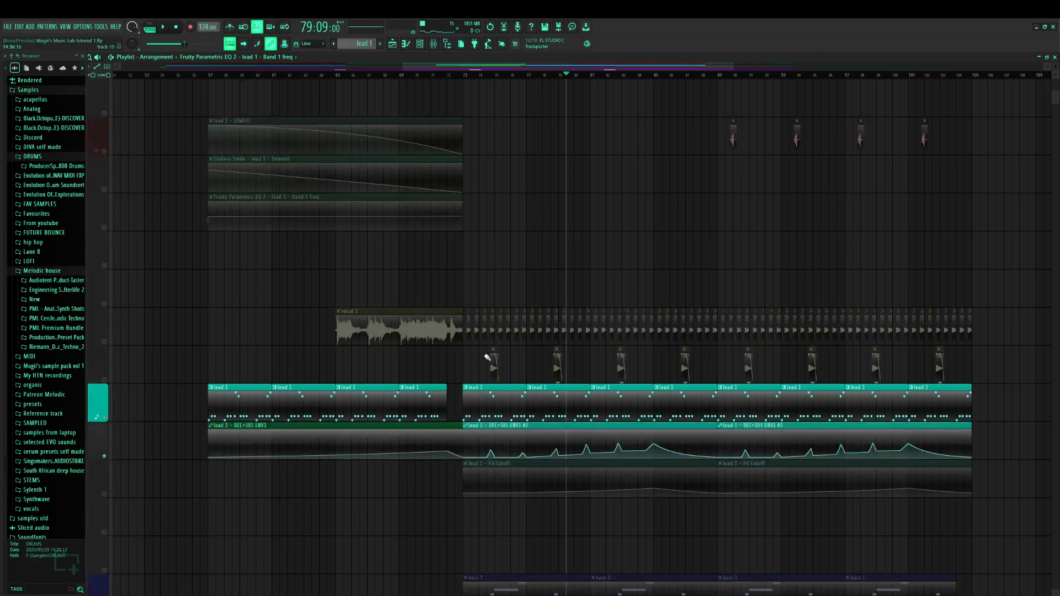
pyautogui.click(105, 495)
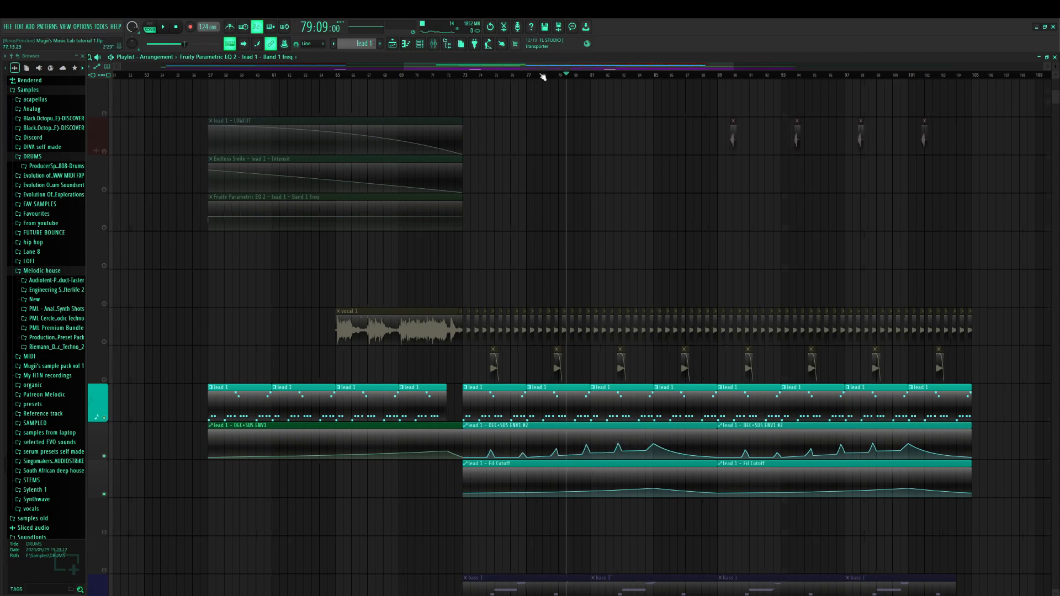
# Mute both lead 1 automation tracks and play the lead without them from bar 73
pyautogui.scroll(2, 542, 77)
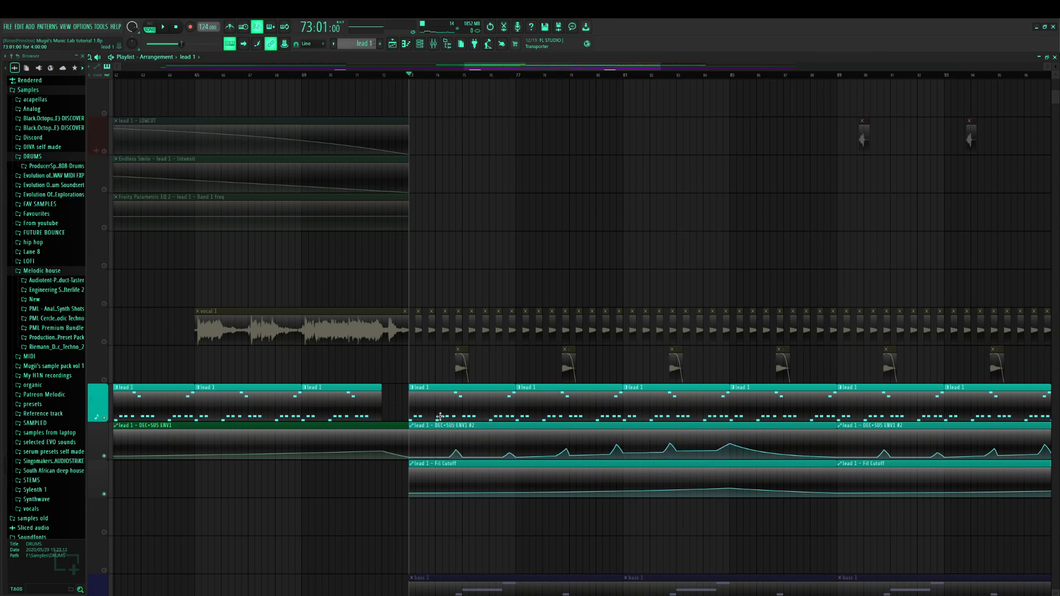
pyautogui.click(108, 457)
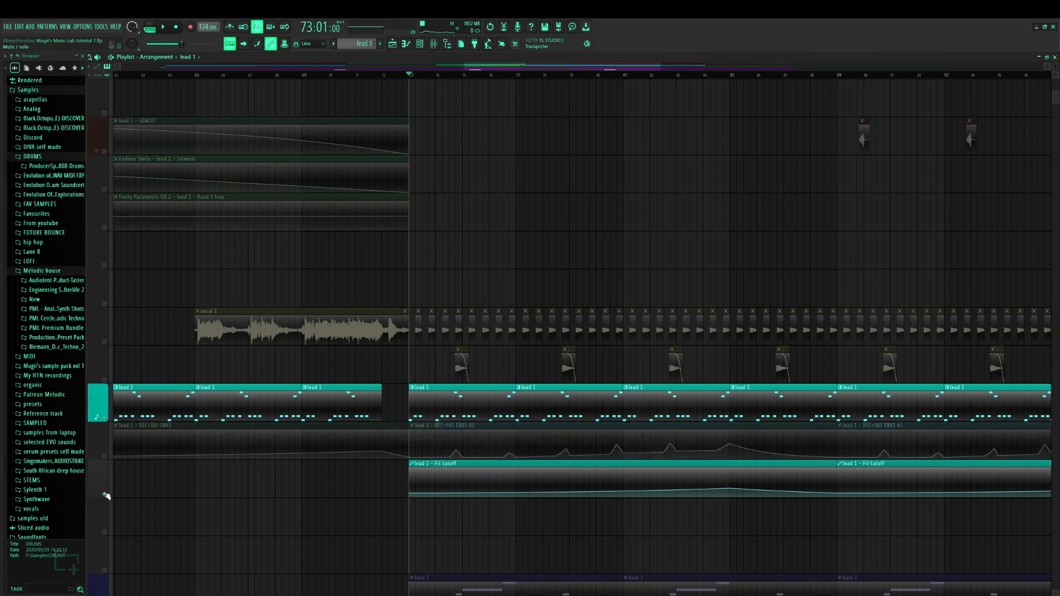
pyautogui.click(105, 494)
pyautogui.press('space')
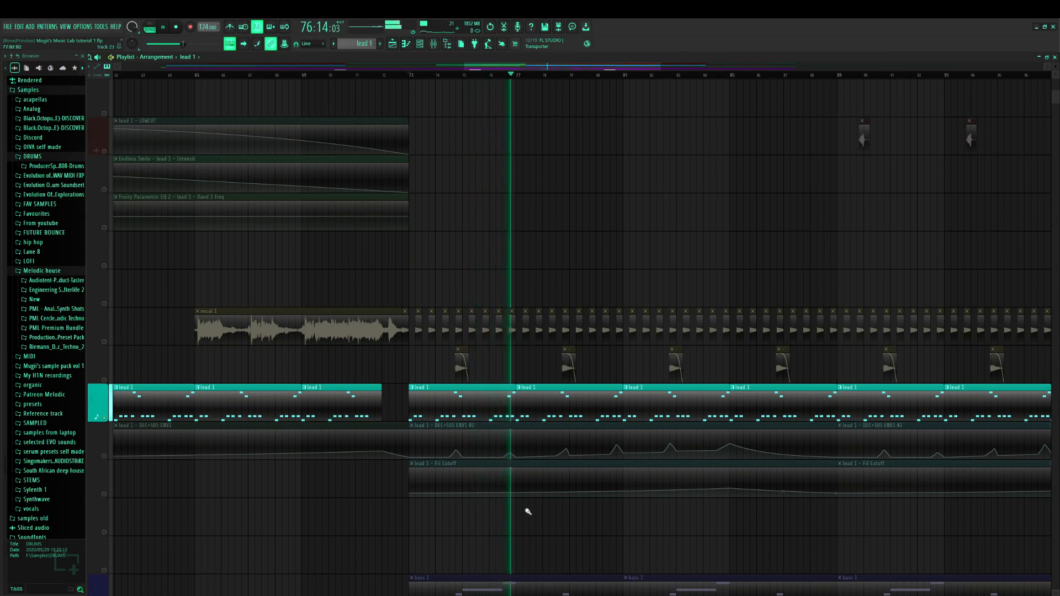
# Add the bass 1 track to the isolated lead and play both from bar 75 without automation
pyautogui.scroll(-3, 528, 512)
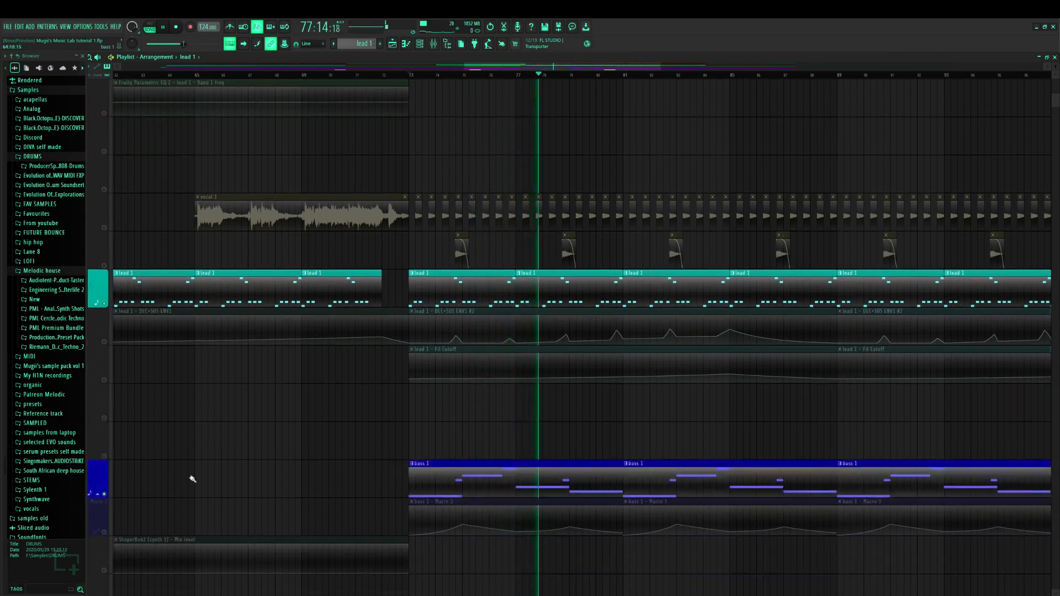
pyautogui.click(467, 75)
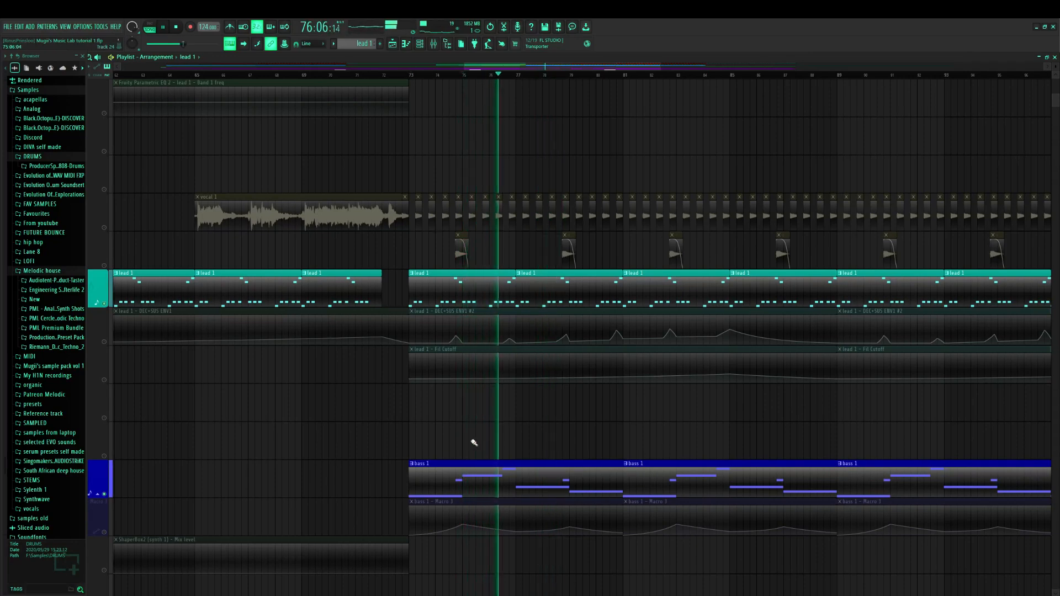
pyautogui.press('space')
# Re-enable the lead's DEC+SUS ENV1 and Fil Cutoff automation and the bass Macro 3 automation, and listen through to about bar 88
pyautogui.click(105, 343)
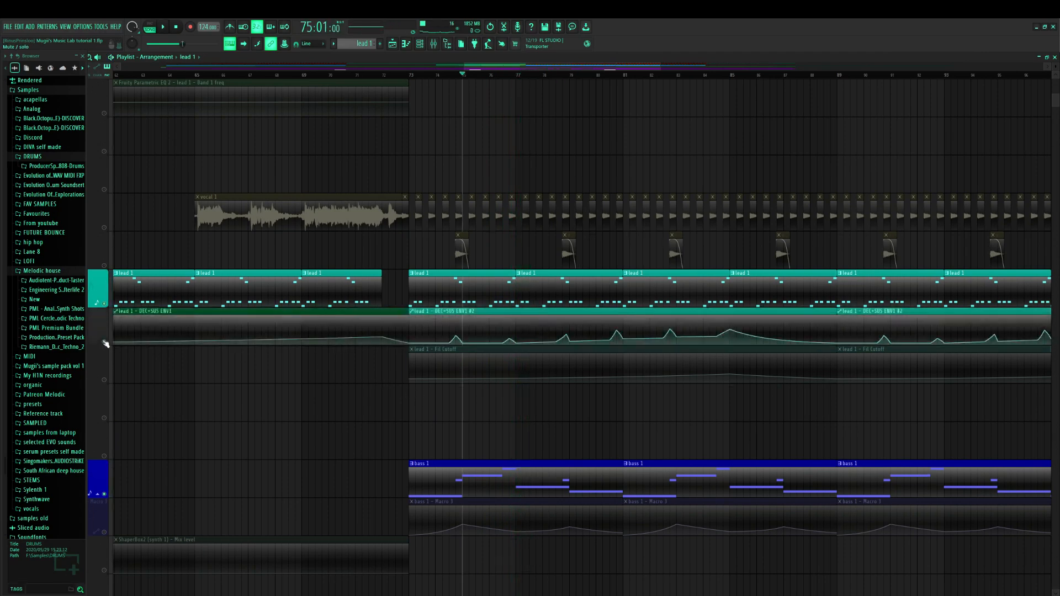
pyautogui.click(105, 380)
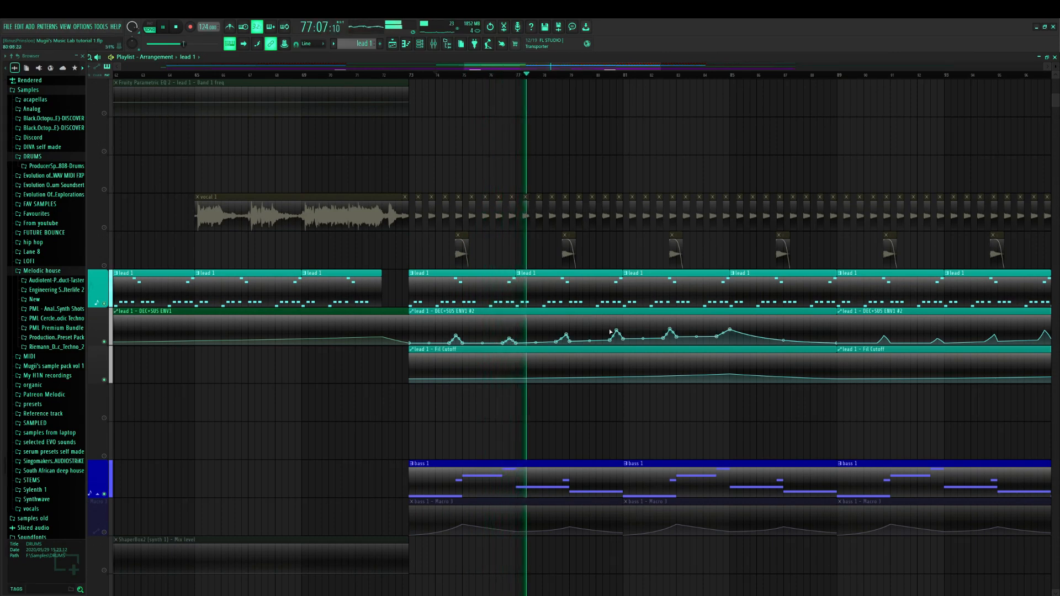
pyautogui.click(98, 516)
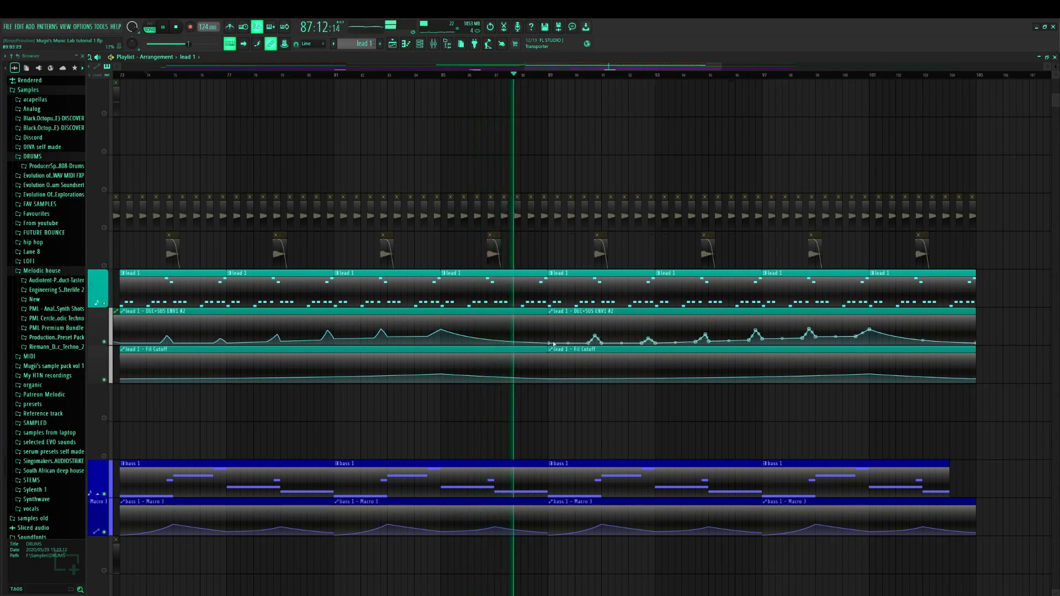
pyautogui.scroll(3, 581, 338)
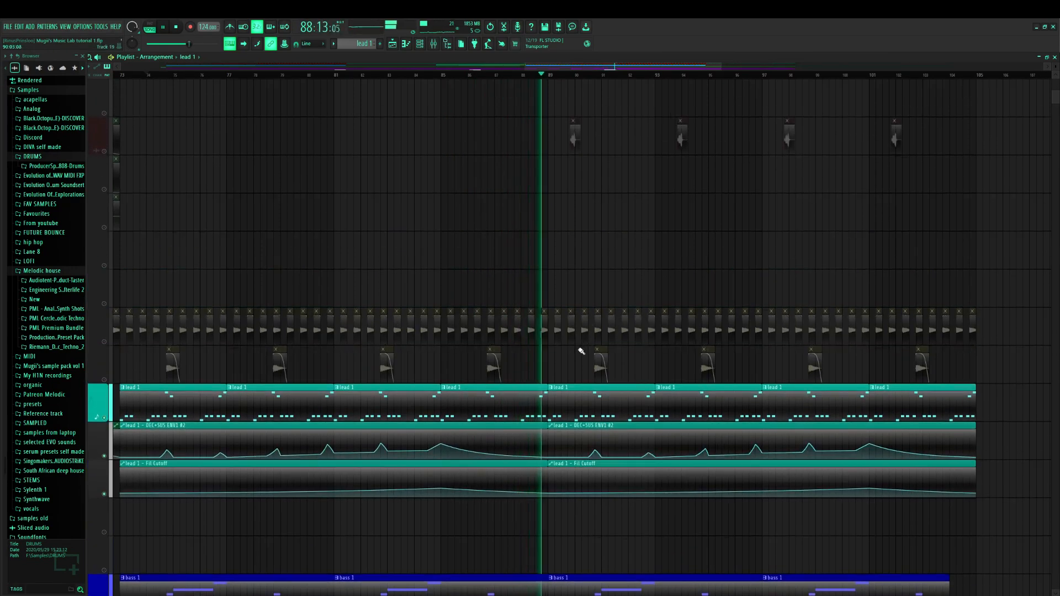
pyautogui.scroll(1, 581, 338)
pyautogui.press('space')
# Solo the kick track, restore all tracks, and examine the kick gap just before bar 89
pyautogui.scroll(10, 574, 347)
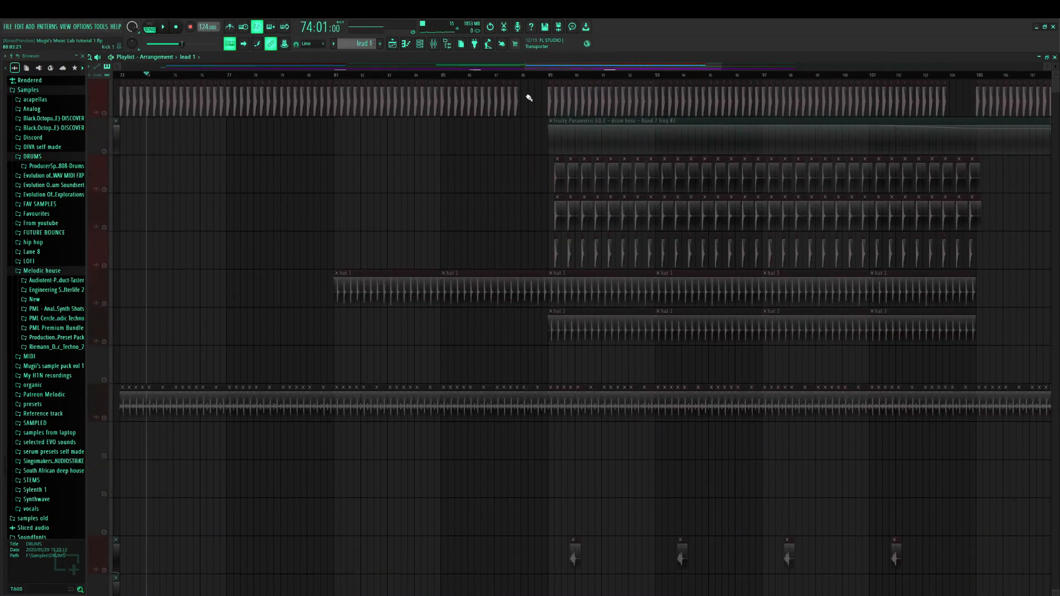
pyautogui.scroll(-3, 529, 104)
pyautogui.rightClick(106, 114)
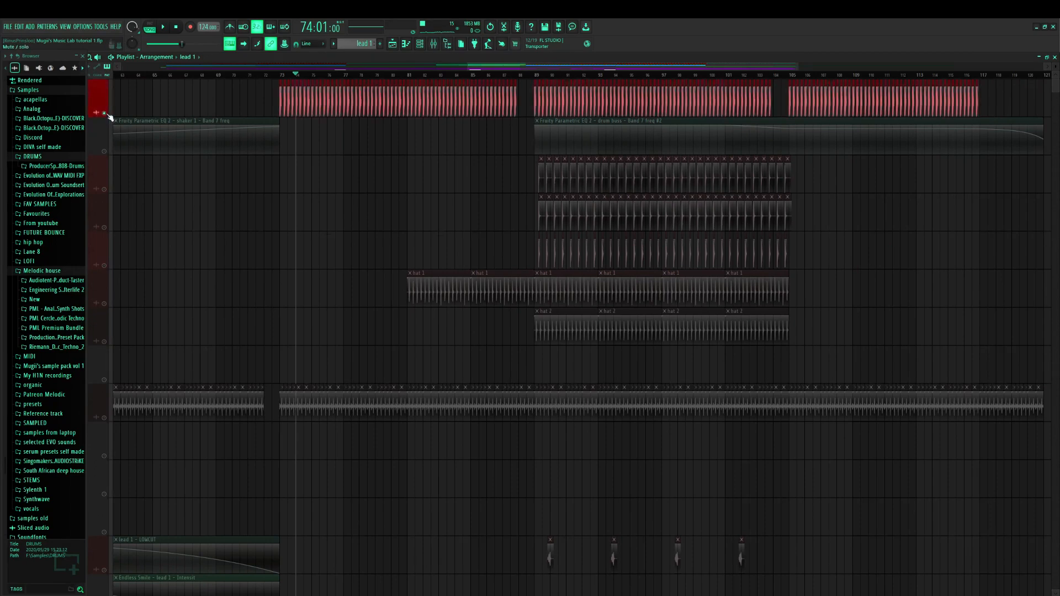
pyautogui.rightClick(105, 114)
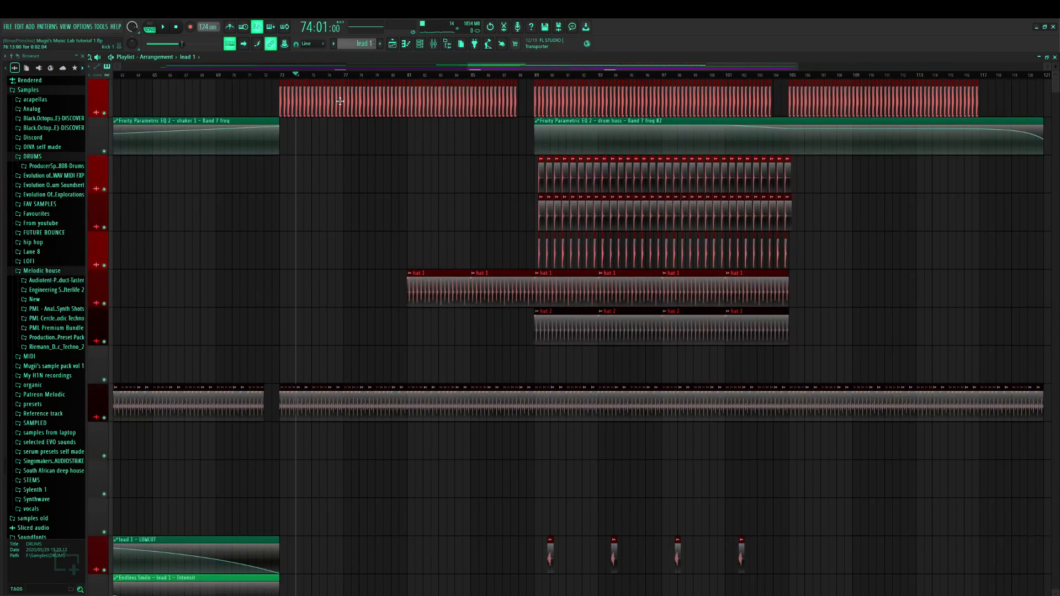
pyautogui.scroll(3, 523, 79)
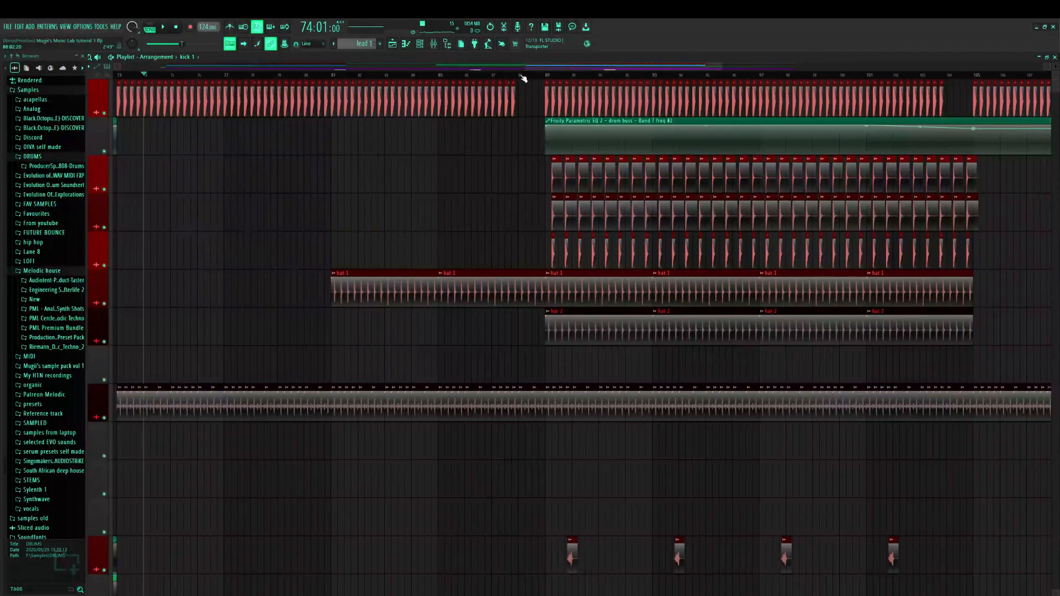
# Audition the hat 1 track in solo from bar 81 and the hat 2 track in solo from bar 89, and restore all tracks
pyautogui.scroll(-3, 524, 79)
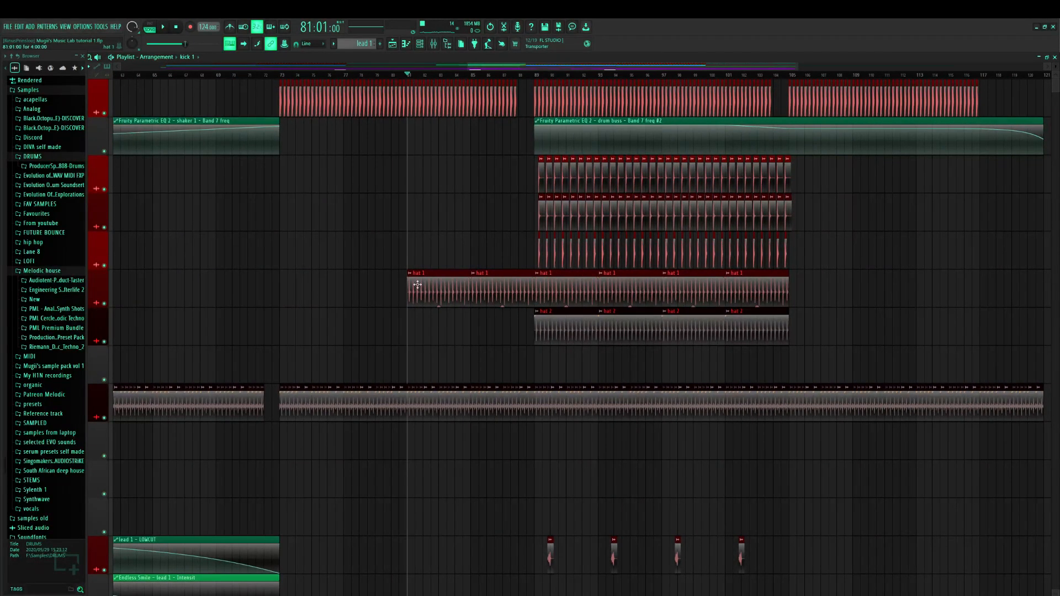
pyautogui.keyDown('ctrl'); pyautogui.click(105, 303); pyautogui.keyUp('ctrl')
pyautogui.press('space')
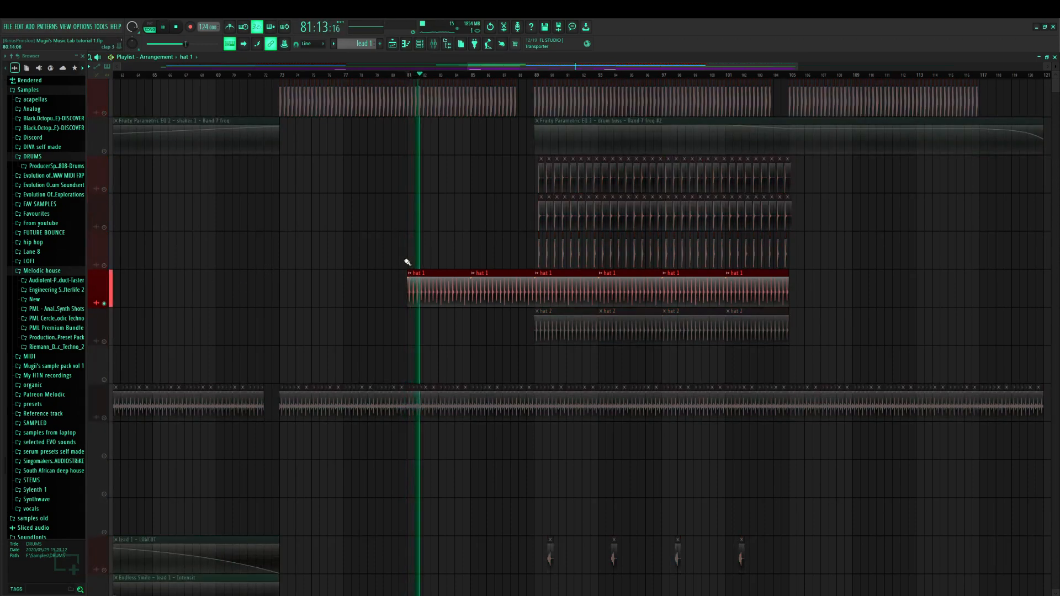
pyautogui.press('space')
pyautogui.keyDown('ctrl'); pyautogui.click(104, 342); pyautogui.keyUp('ctrl')
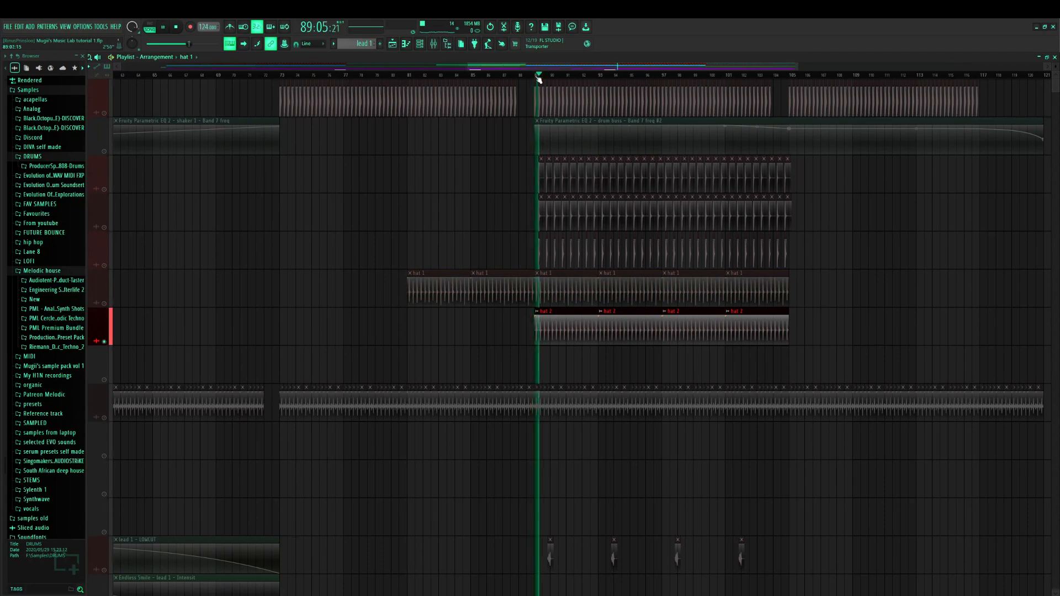
pyautogui.press('space')
pyautogui.keyDown('ctrl'); pyautogui.click(108, 304); pyautogui.keyUp('ctrl')
pyautogui.keyDown('ctrl'); pyautogui.click(109, 305); pyautogui.keyUp('ctrl')
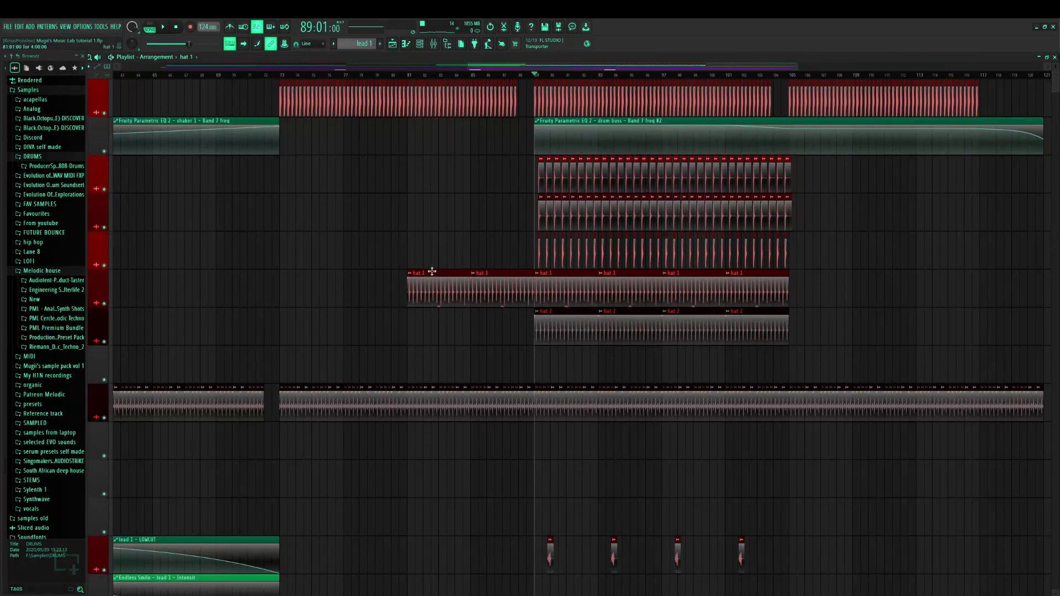
# Play the drop from bar 89 to about bar 105 and examine its drum, percussion, vocal chop, lead, bass and synth tracks
pyautogui.hscroll(3, 544, 135)
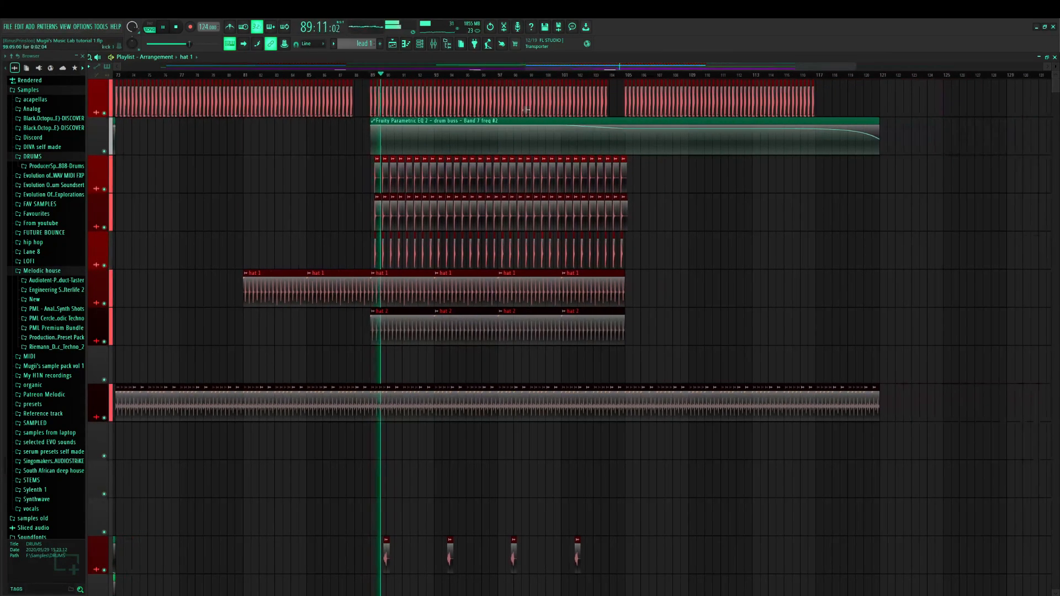
pyautogui.scroll(-3, 410, 206)
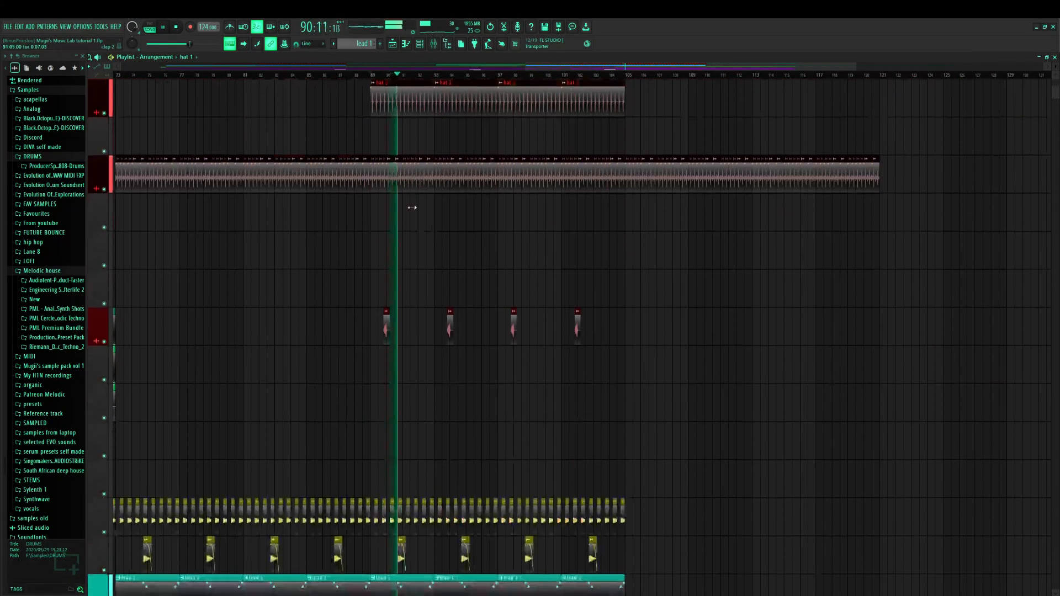
pyautogui.scroll(-6, 412, 207)
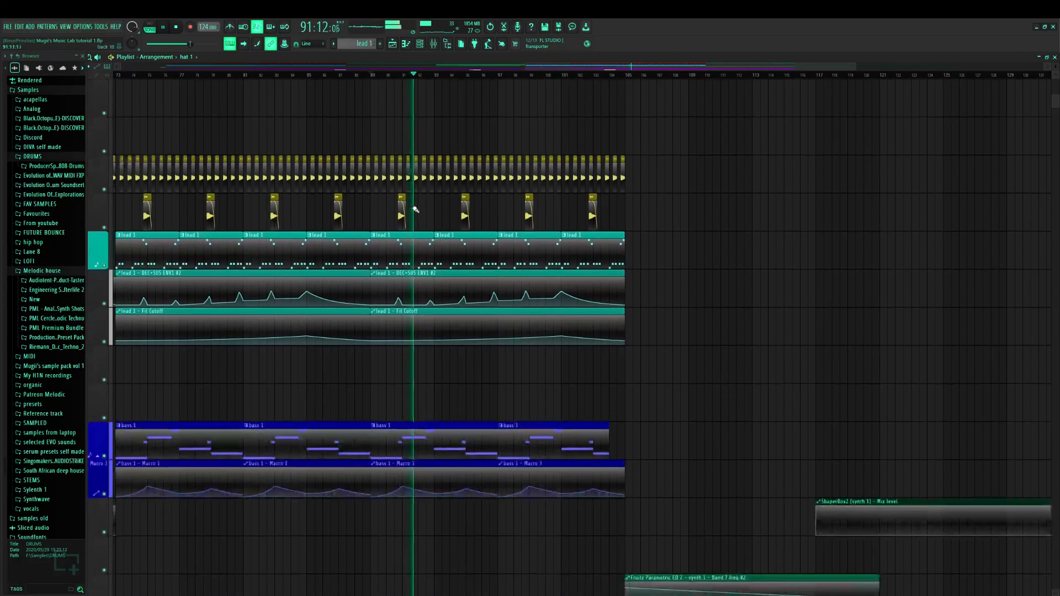
pyautogui.scroll(-1, 448, 202)
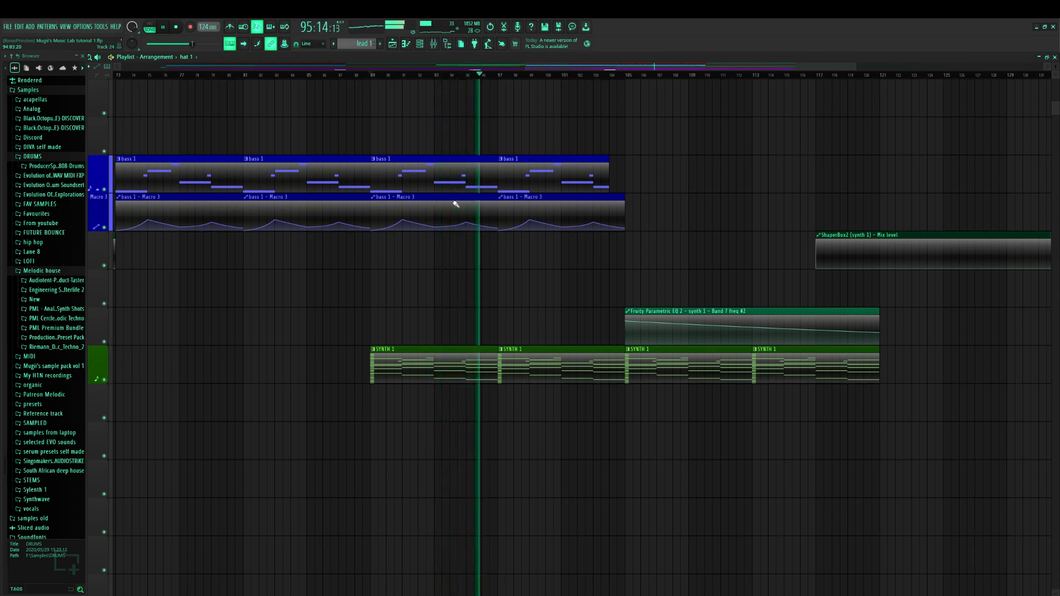
pyautogui.scroll(5, 606, 246)
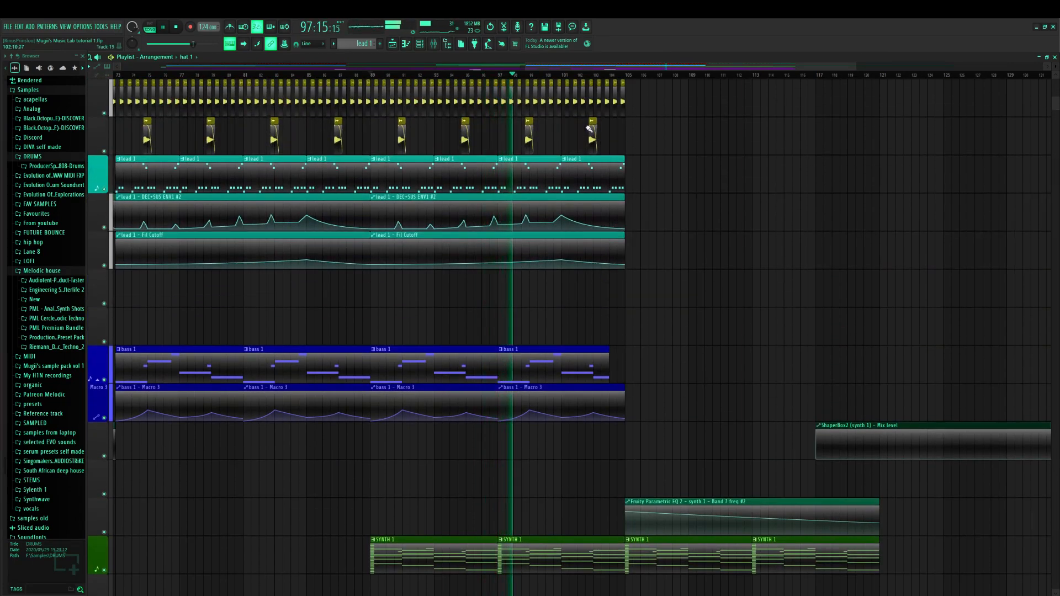
pyautogui.scroll(3, 620, 201)
pyautogui.scroll(5, 640, 218)
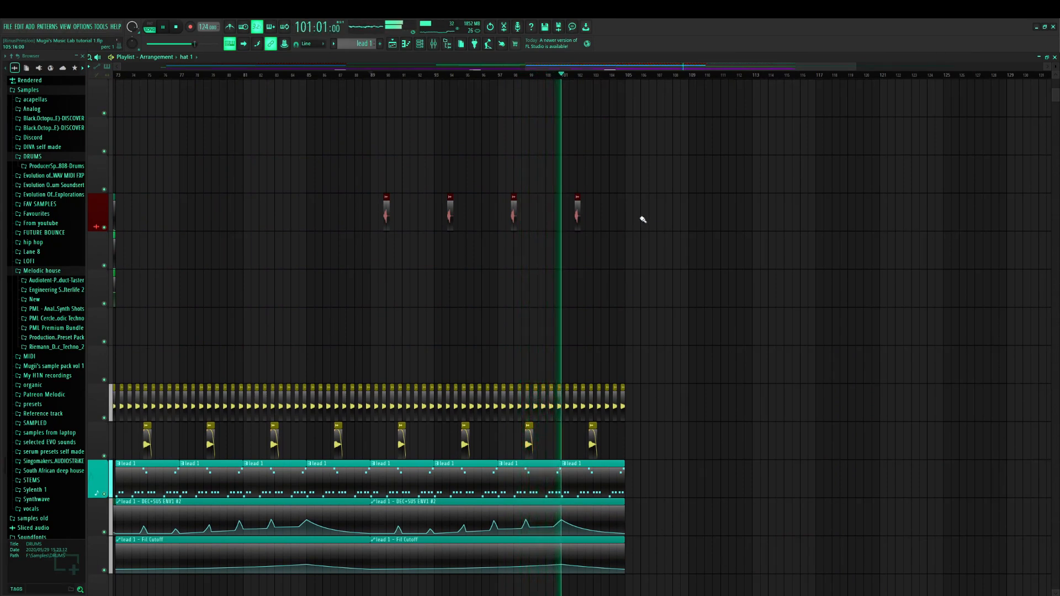
pyautogui.scroll(9, 627, 249)
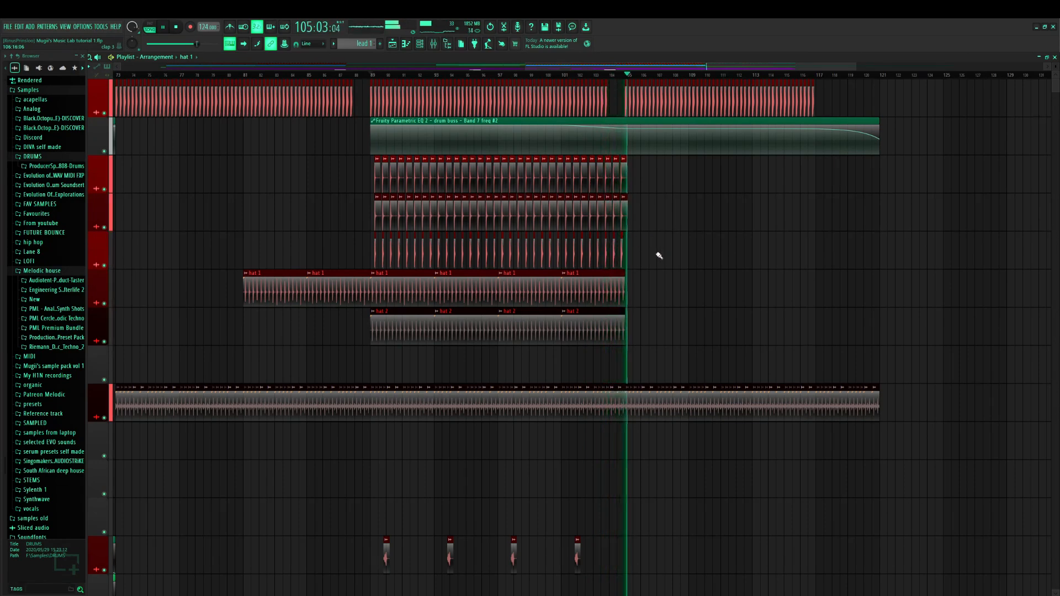
# Examine the synth 1 EQ and ShaperBox2 automation beyond bar 105, and play the ending from bar 118
pyautogui.scroll(-4, 657, 254)
pyautogui.scroll(-14, 659, 257)
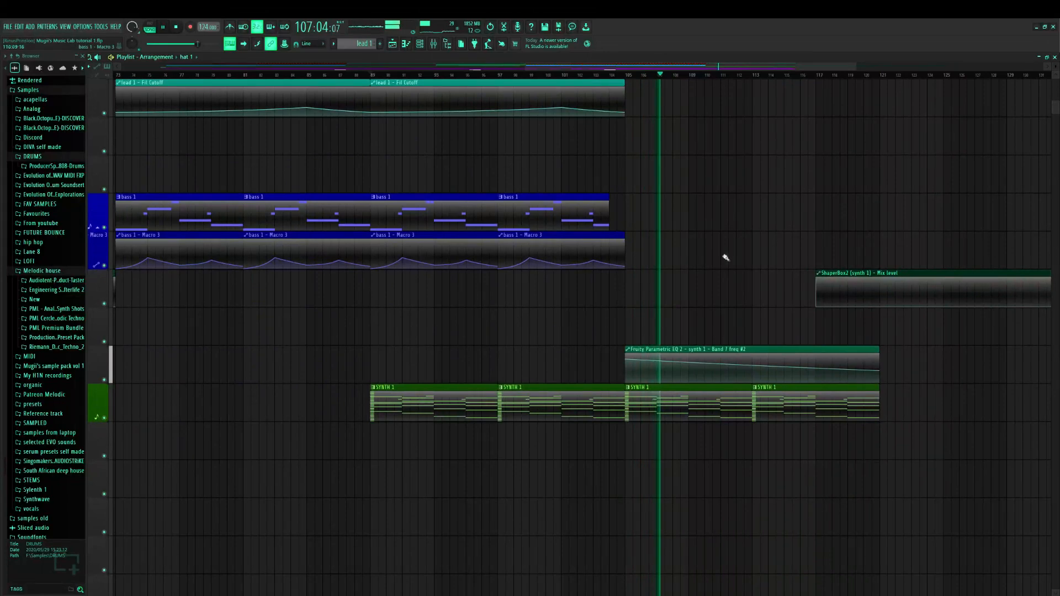
pyautogui.click(834, 75)
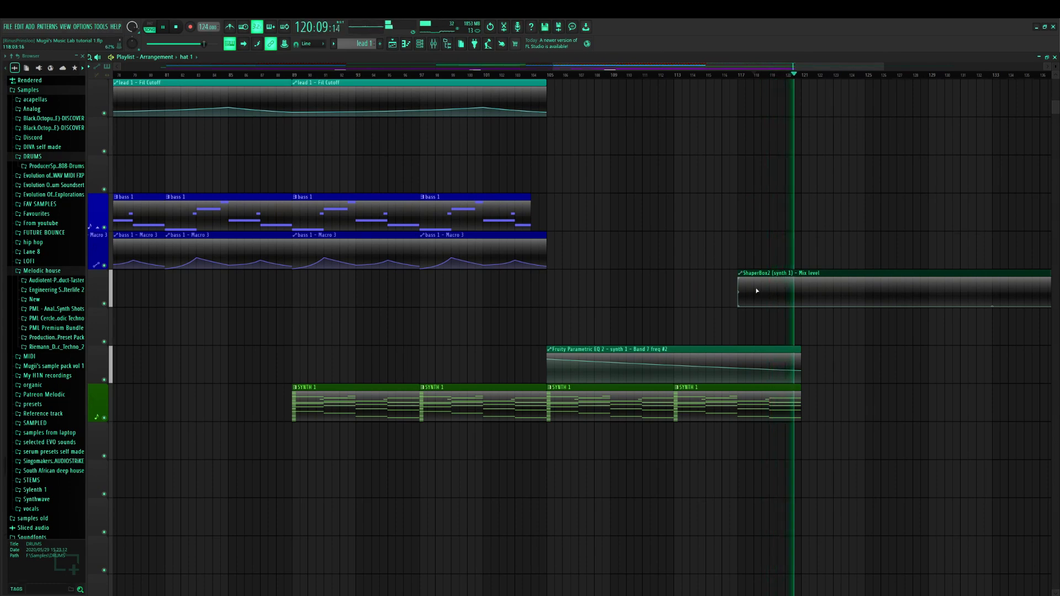
pyautogui.press('space')
pyautogui.hscroll(-10, 640, 105)
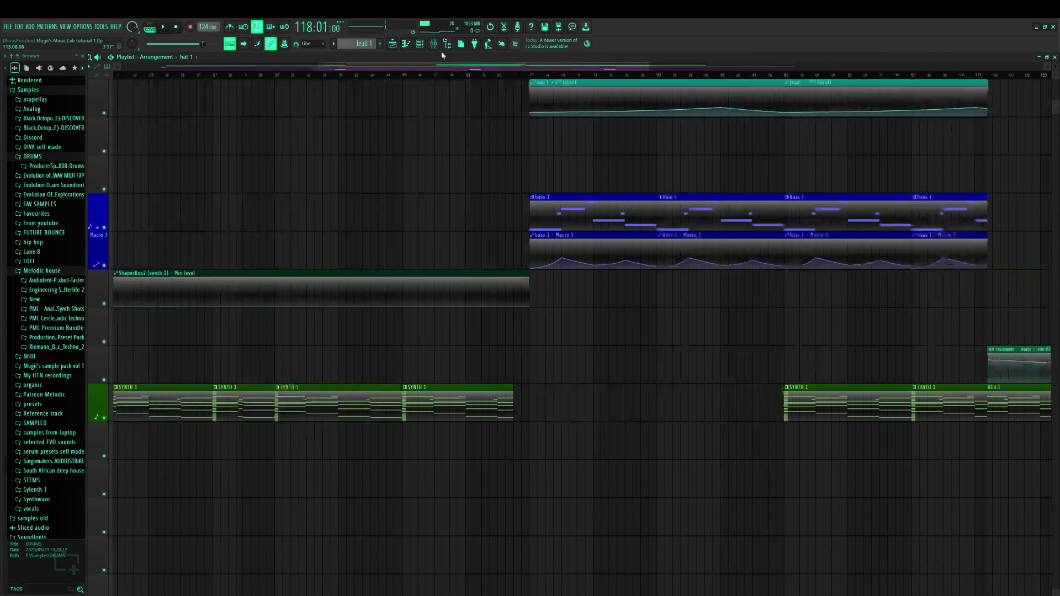
# Select the time range from bar 73 to bar 81 in the playlist for looped playback
pyautogui.scroll(6, 621, 135)
pyautogui.moveTo(591, 66); pyautogui.dragTo(692, 67)
pyautogui.scroll(-1, 556, 182)
pyautogui.scroll(-5, 556, 182)
pyautogui.scroll(7, 494, 236)
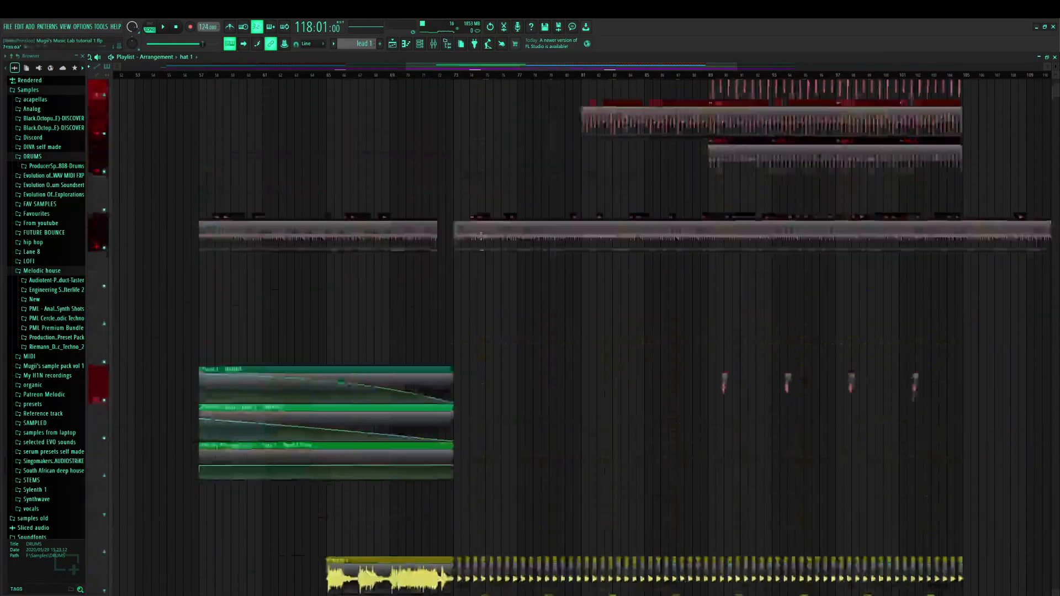
pyautogui.scroll(4, 423, 78)
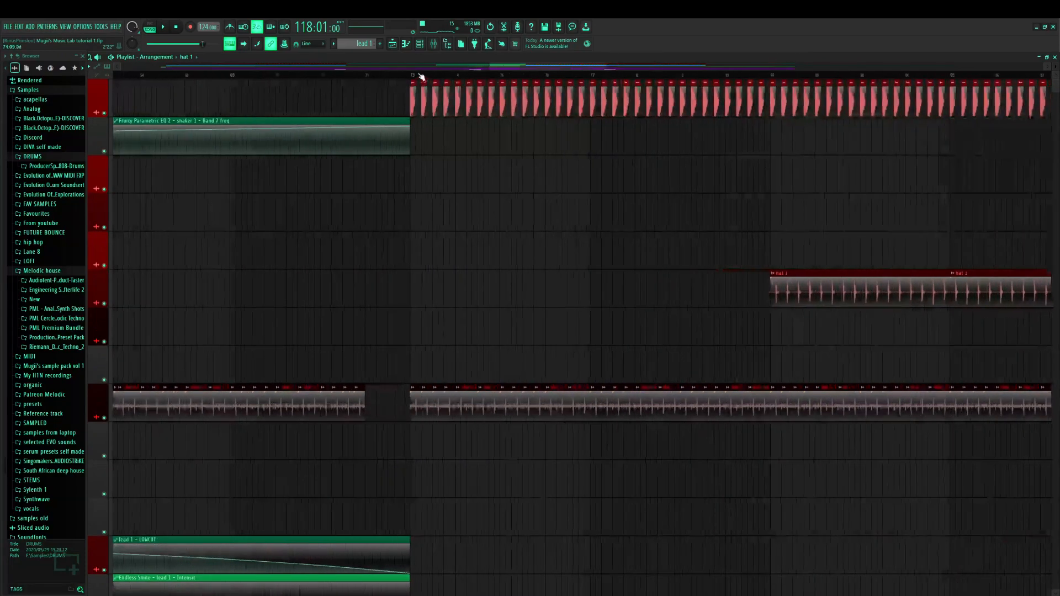
pyautogui.moveTo(412, 77); pyautogui.dragTo(698, 88)
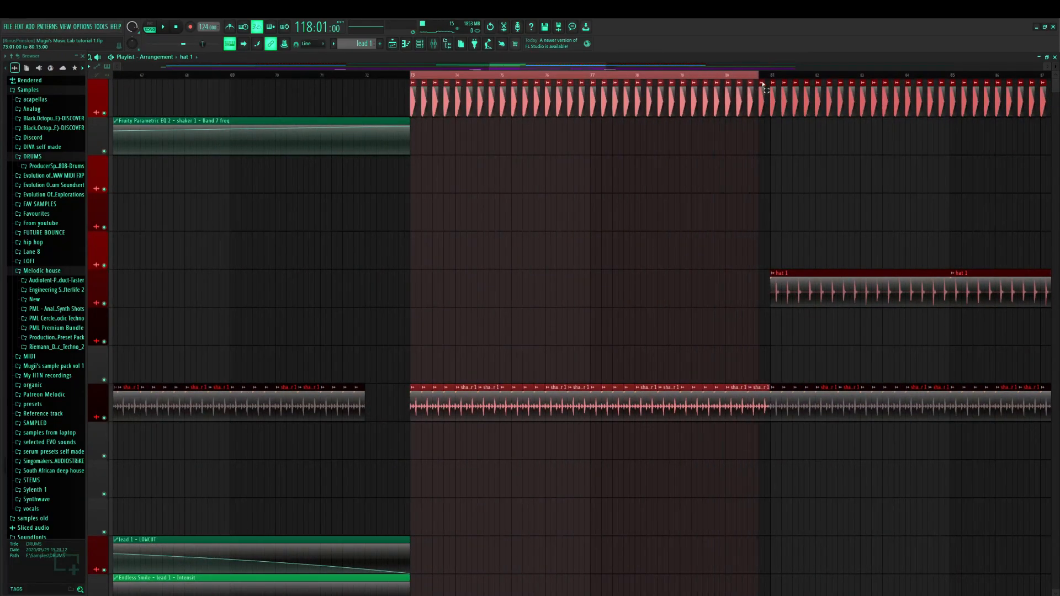
# Solo the kick track, add the bass 1 track and its Macro 3 automation, and briefly play the selection from bar 73
pyautogui.rightClick(104, 113)
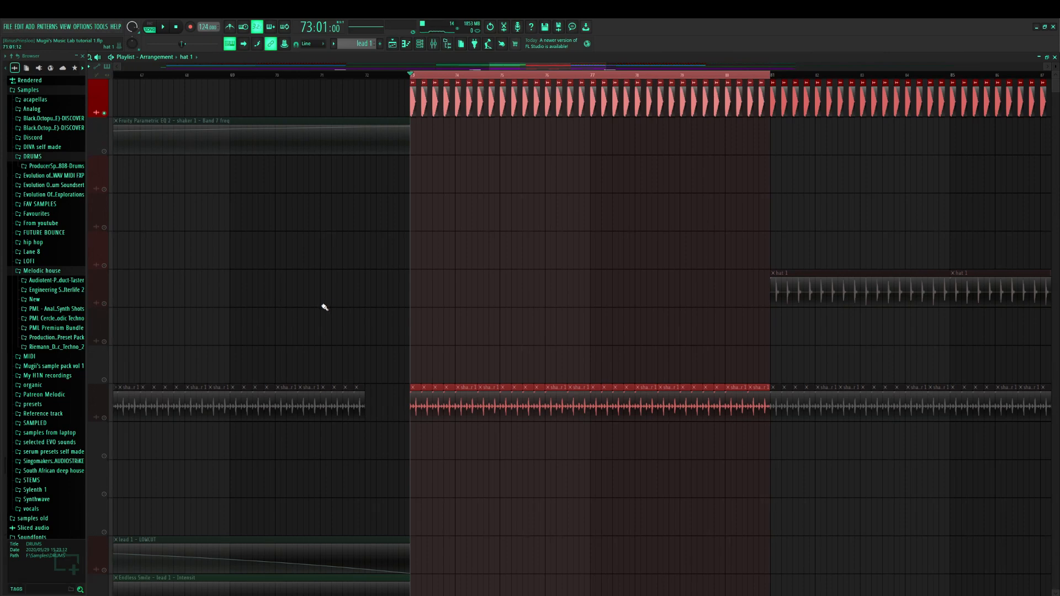
pyautogui.scroll(-12, 333, 299)
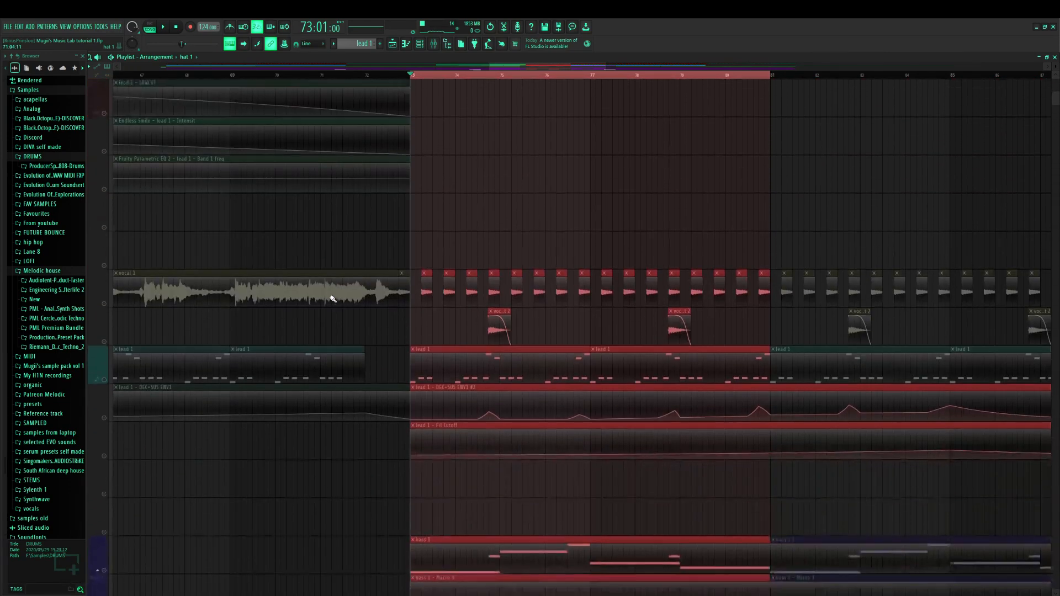
pyautogui.scroll(-4, 333, 299)
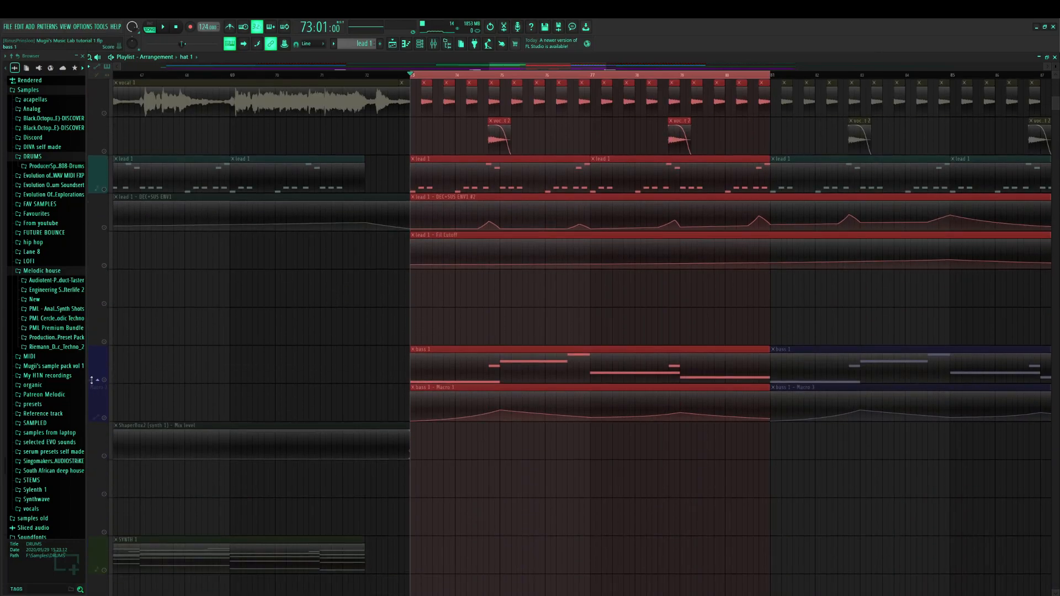
pyautogui.click(105, 382)
pyautogui.click(109, 418)
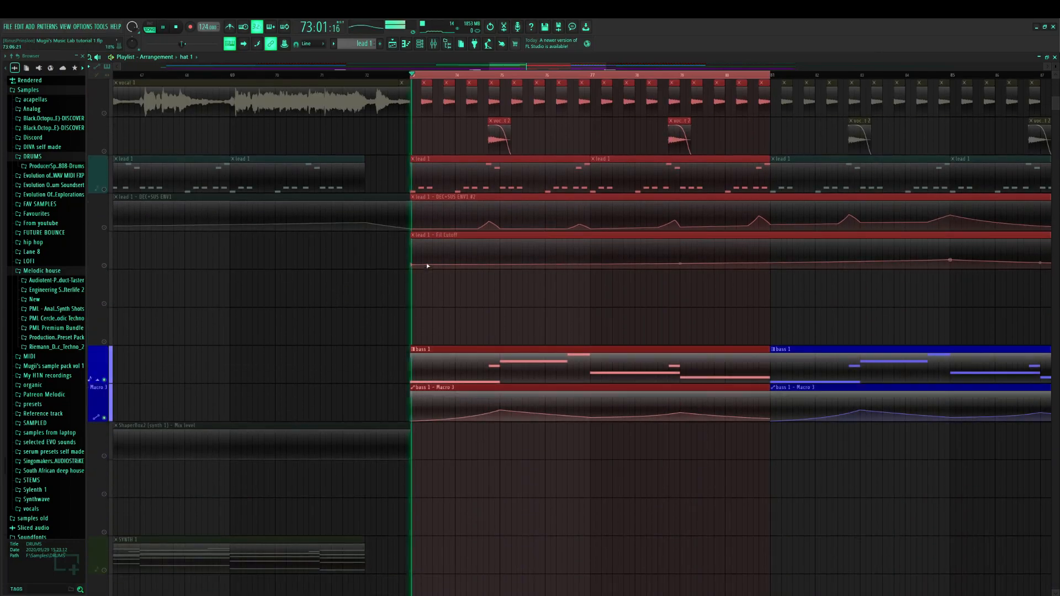
pyautogui.press('space')
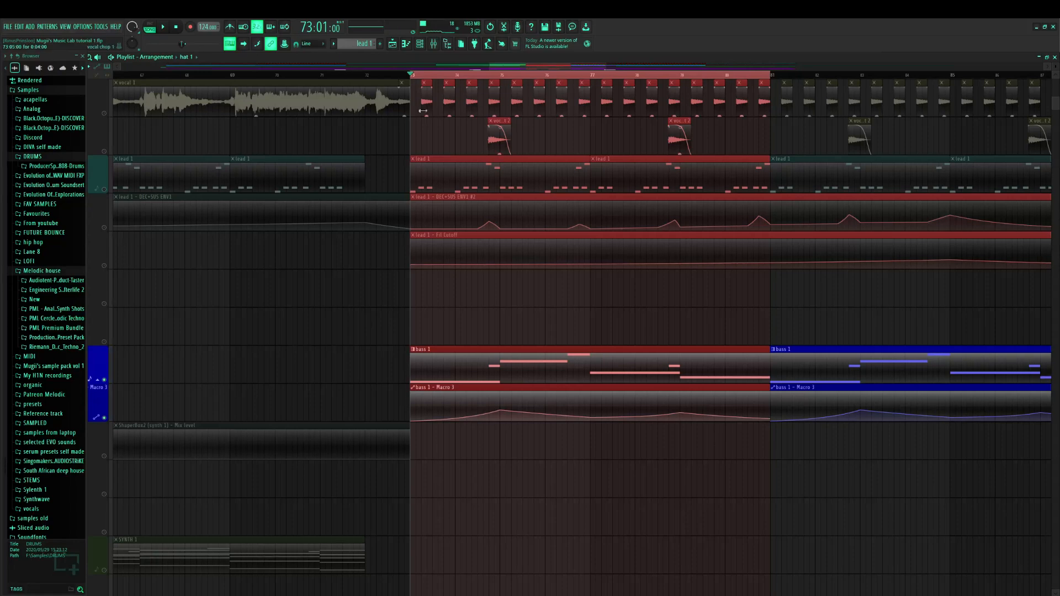
# Examine the Mid and High band volume curves in ShaperBox2 on the bass 1 mixer channel
pyautogui.click(434, 44)
pyautogui.click(185, 194)
pyautogui.click(654, 202)
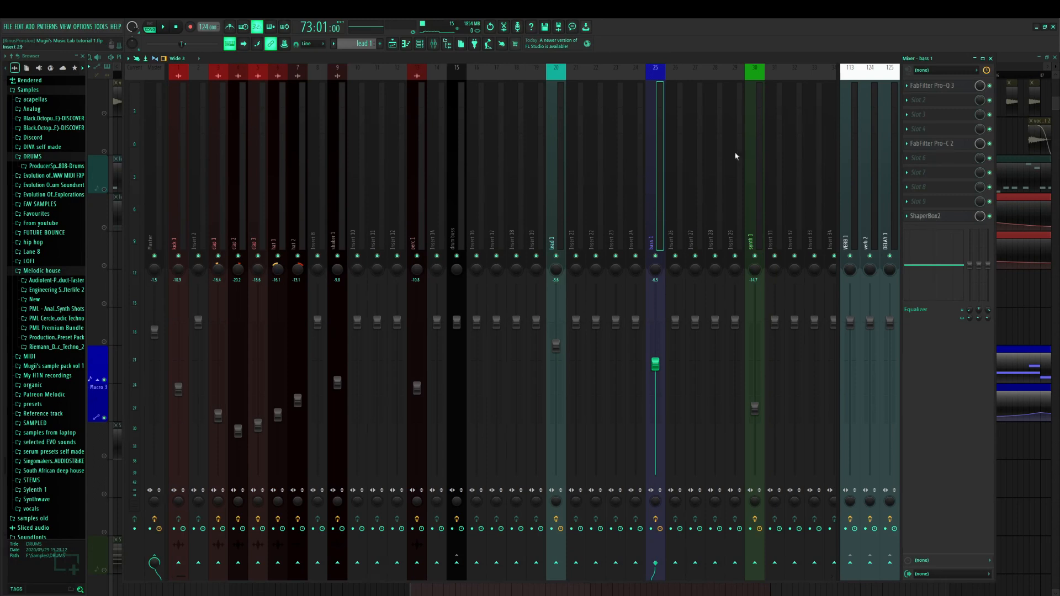
pyautogui.click(933, 217)
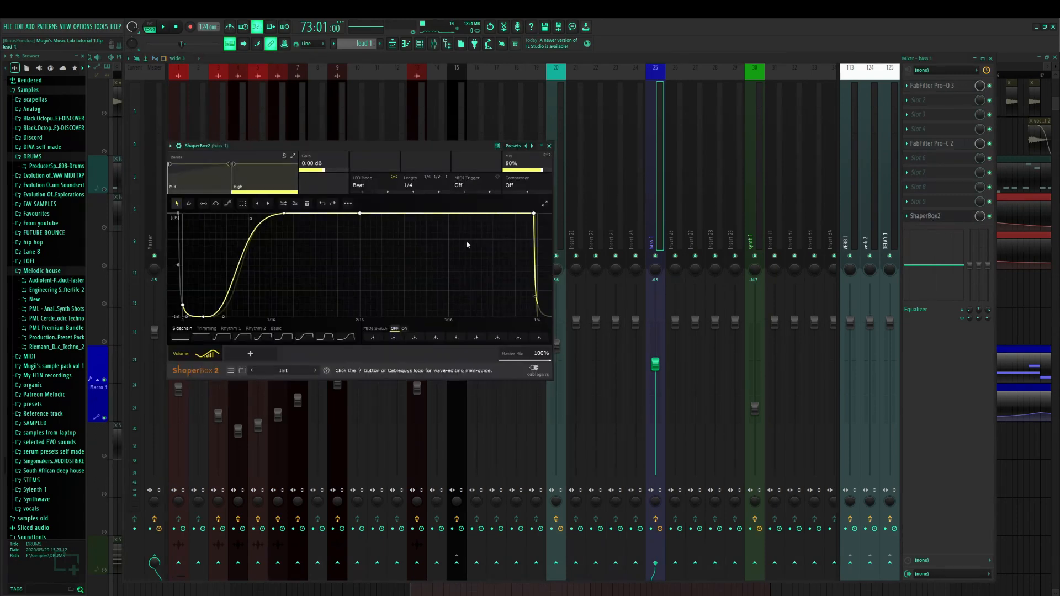
pyautogui.click(200, 179)
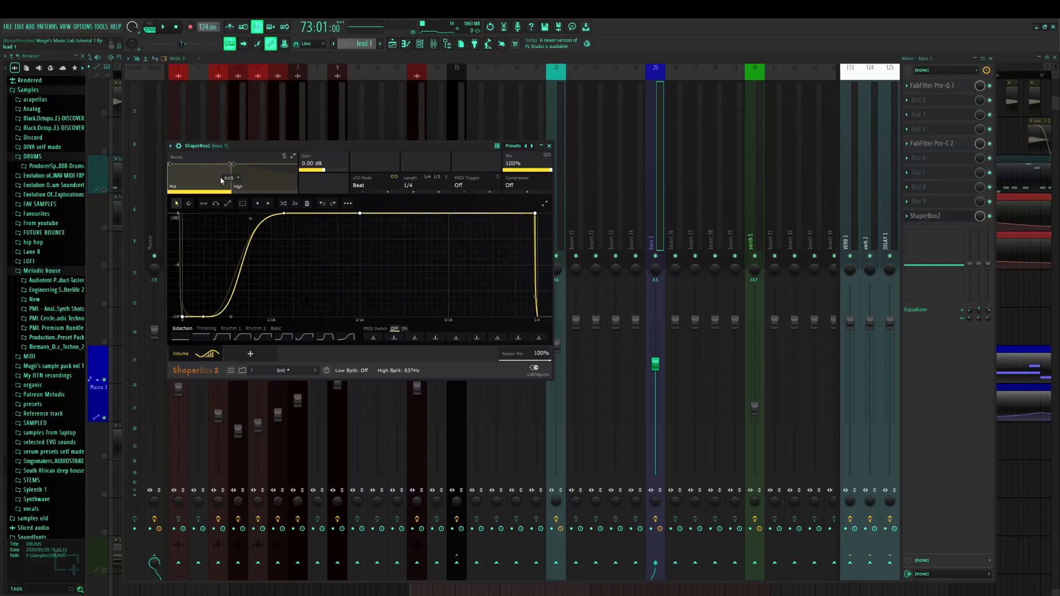
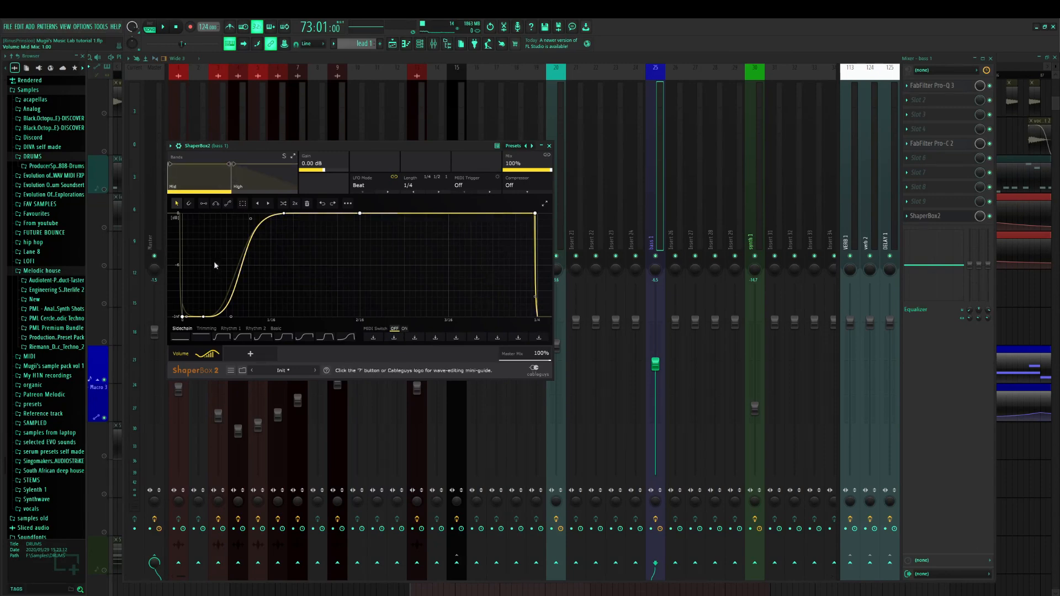
pyautogui.click(258, 177)
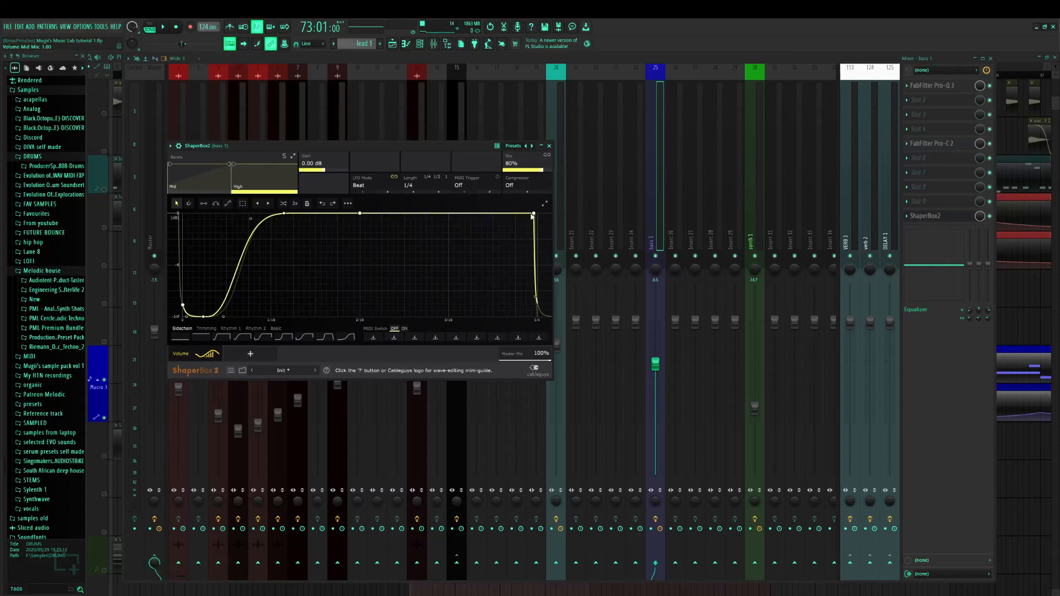
# Close and bypass the bass 1 ShaperBox2, and play the kick and bass from bar 73 without sidechain shaping
pyautogui.click(549, 145)
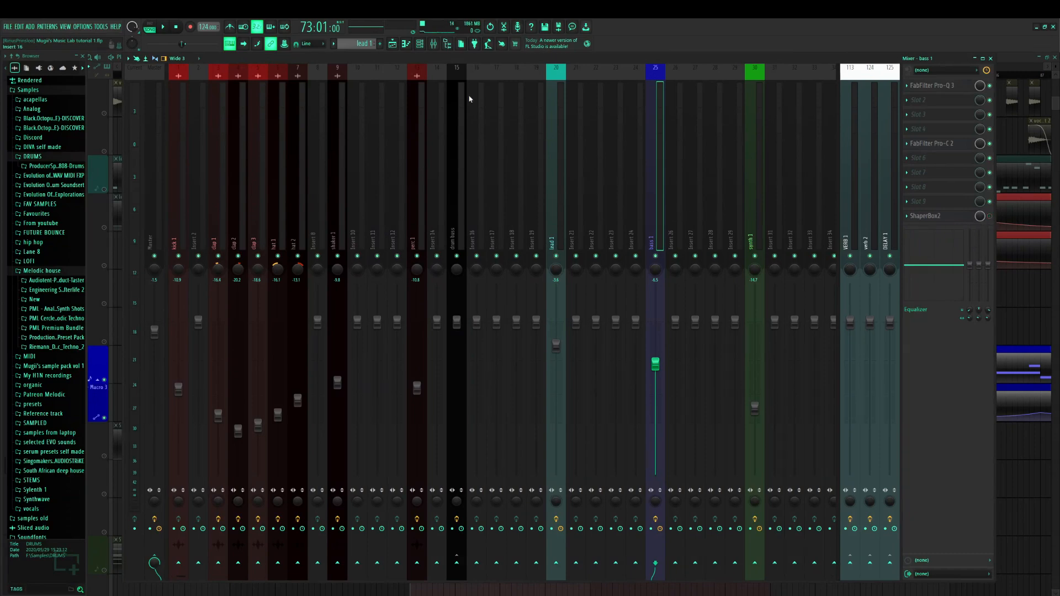
pyautogui.click(398, 45)
pyautogui.press('space')
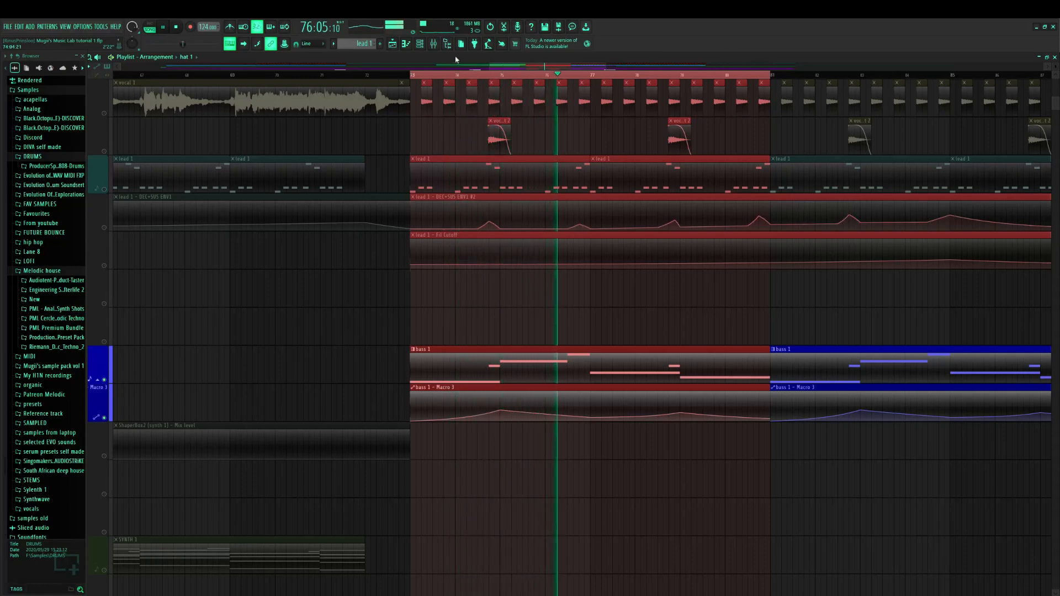
pyautogui.press('space')
# Re-enable ShaperBox2 on the bass 1 channel and play the kick and bass from bar 73 with sidechain shaping
pyautogui.press('F9')
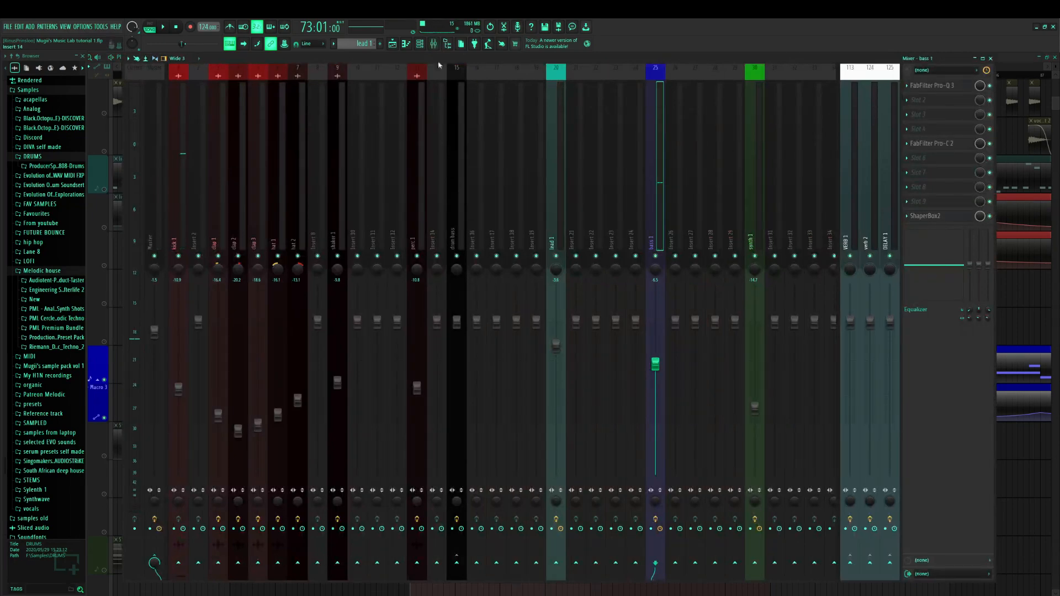
pyautogui.click(392, 44)
pyautogui.press('space')
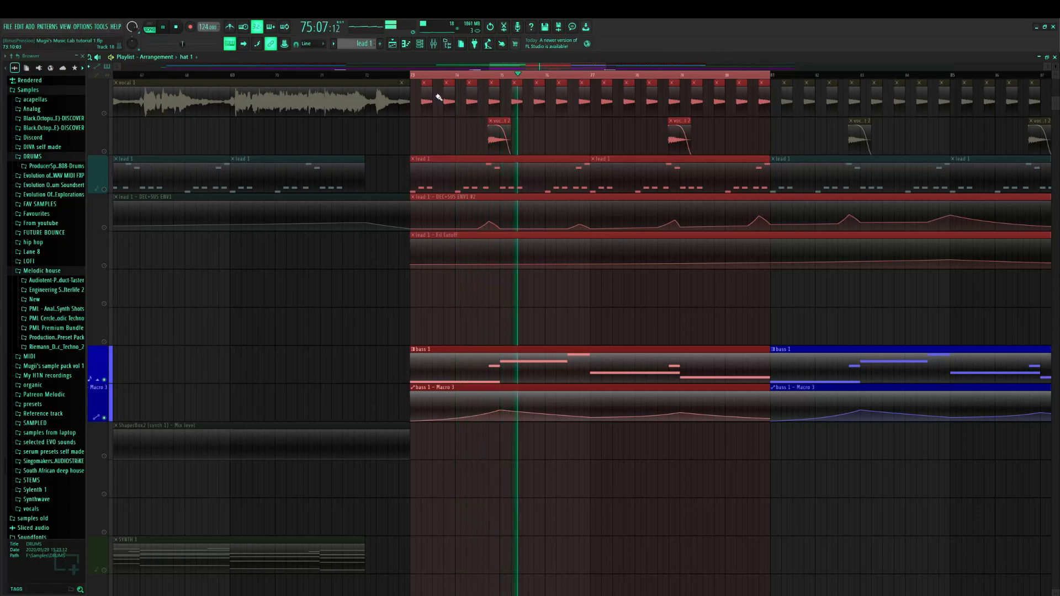
pyautogui.scroll(2, 552, 278)
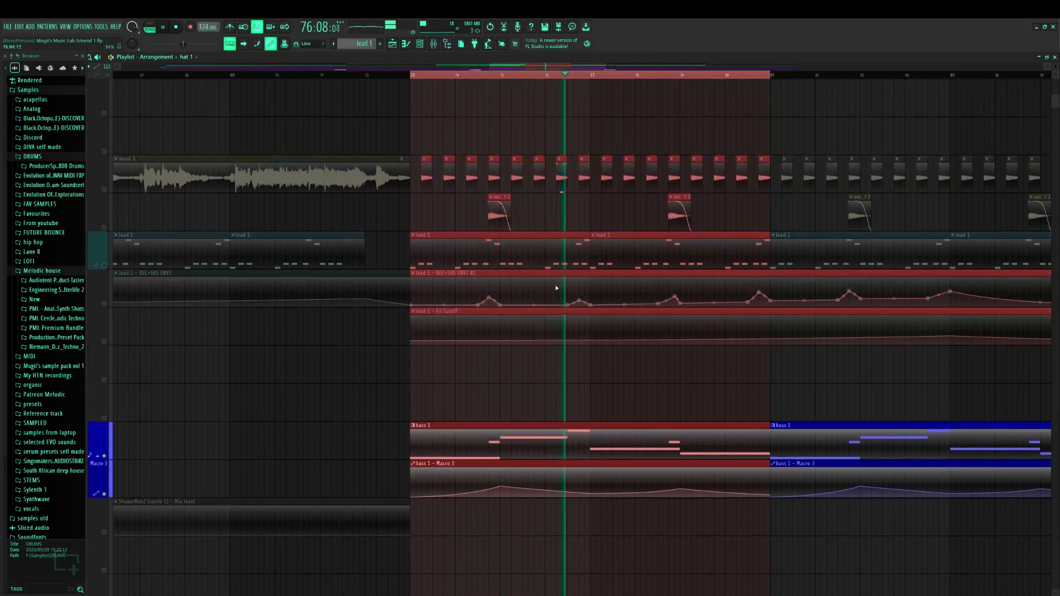
pyautogui.press('space')
# Solo the lead 1 track and enable its DEC+SUS ENV1 and Fil Cutoff automation tracks
pyautogui.scroll(5, 476, 322)
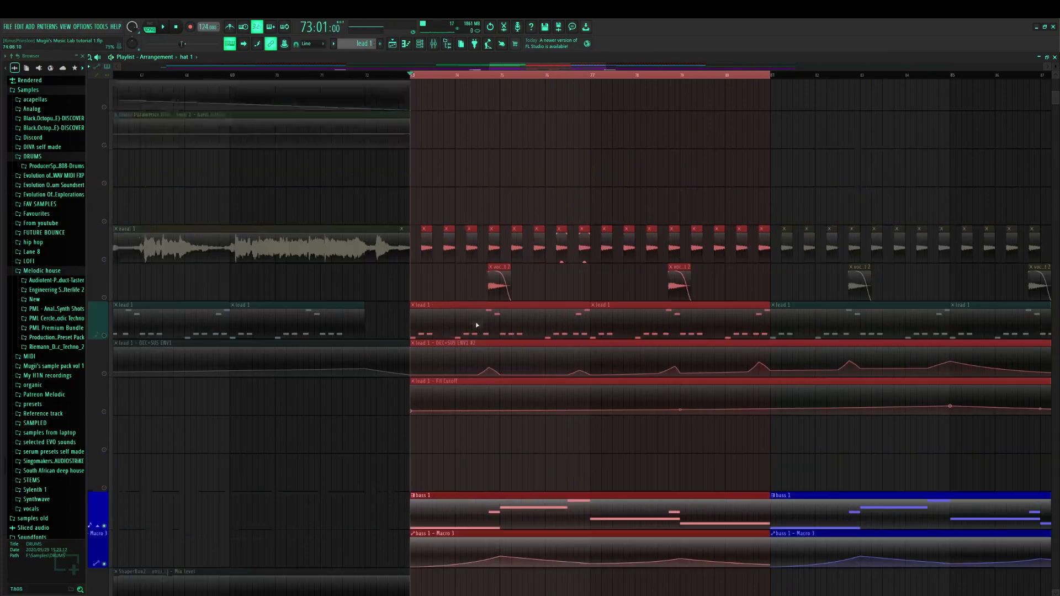
pyautogui.scroll(8, 488, 343)
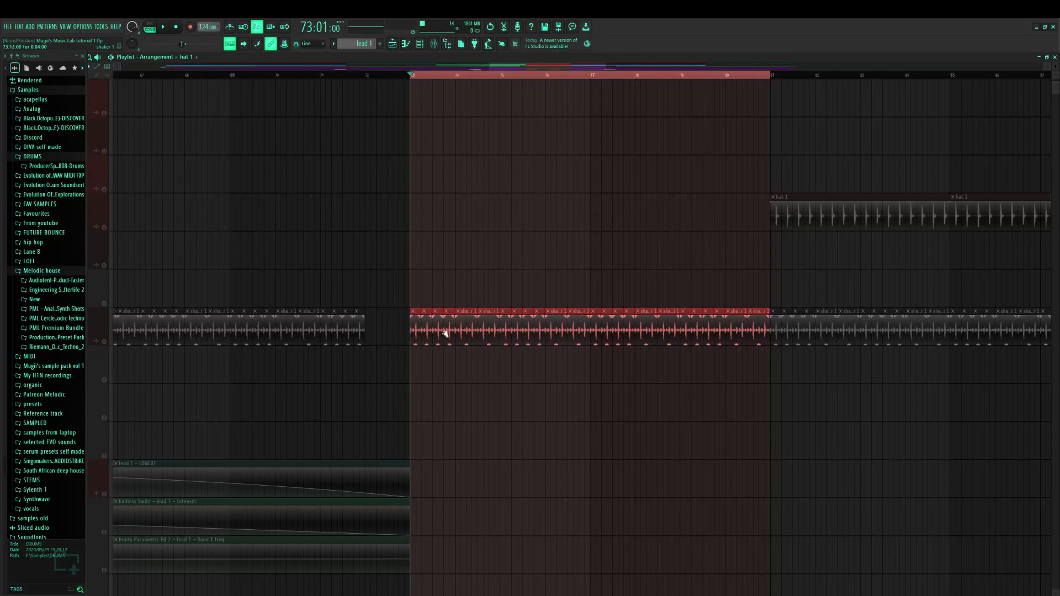
pyautogui.scroll(-11, 463, 334)
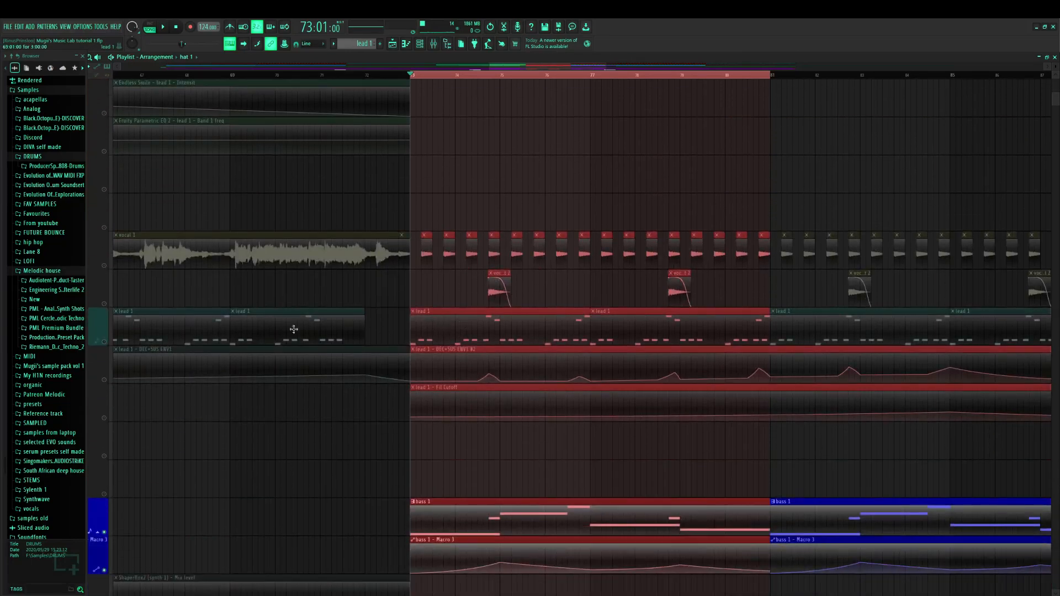
pyautogui.rightClick(104, 341)
pyautogui.click(104, 380)
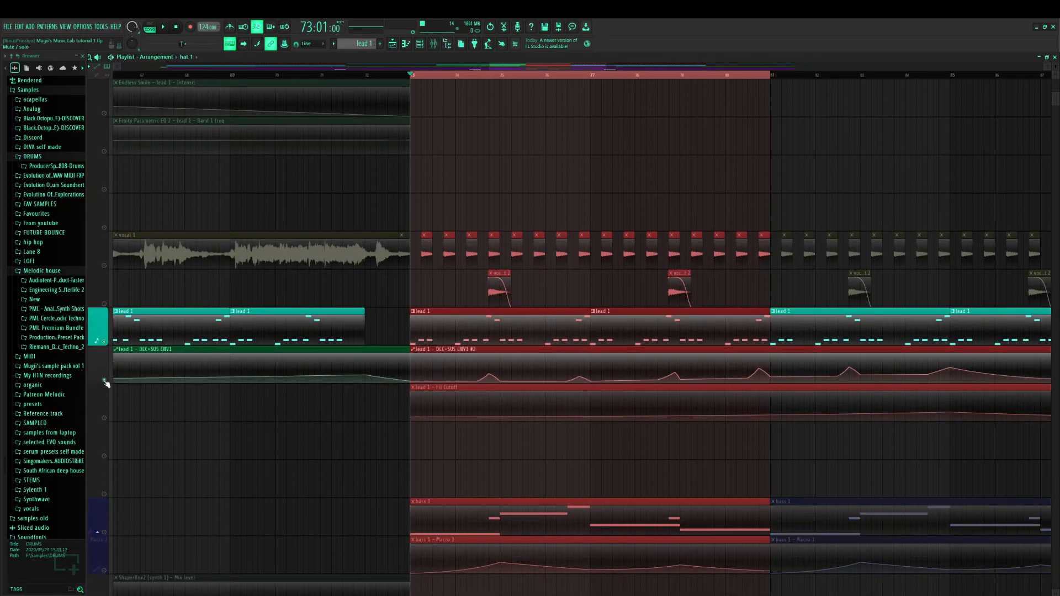
pyautogui.click(105, 418)
# Examine the Mid and High band volume curves in ShaperBox2 on the lead 1 mixer channel
pyautogui.press('F9')
pyautogui.click(556, 192)
pyautogui.click(933, 218)
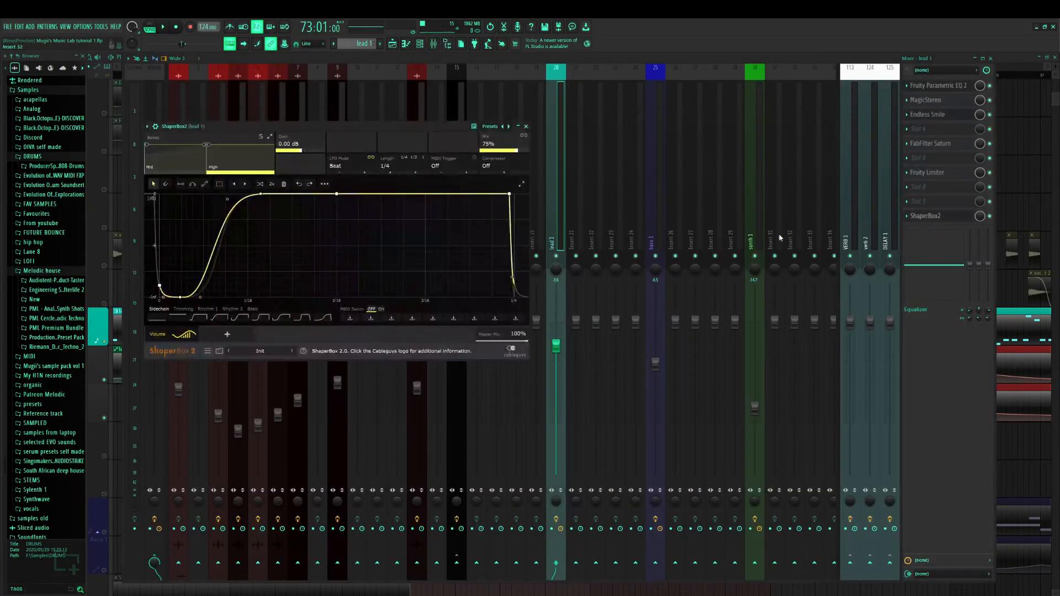
pyautogui.click(184, 164)
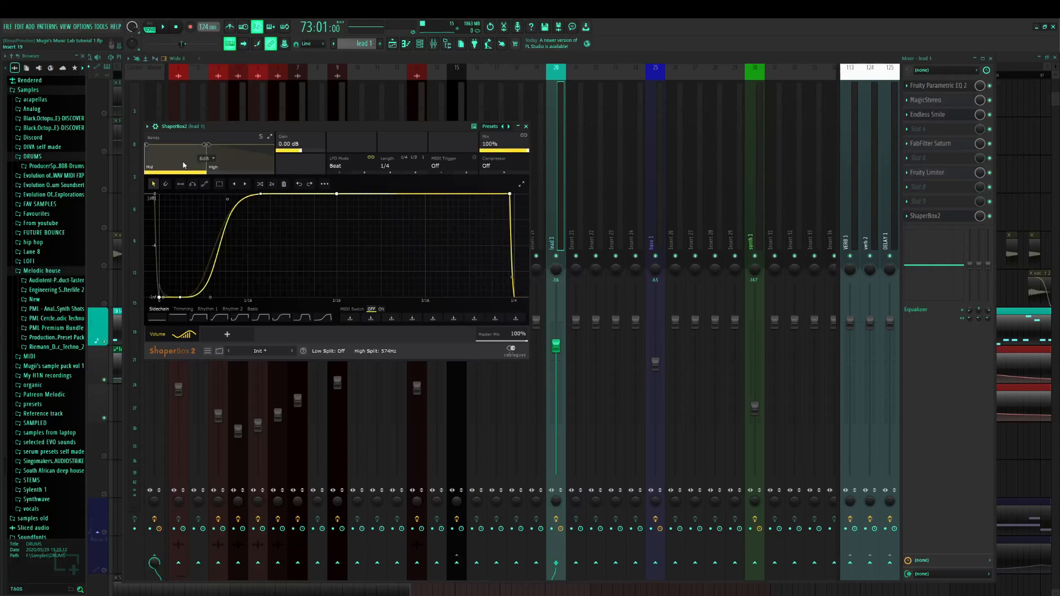
pyautogui.click(210, 166)
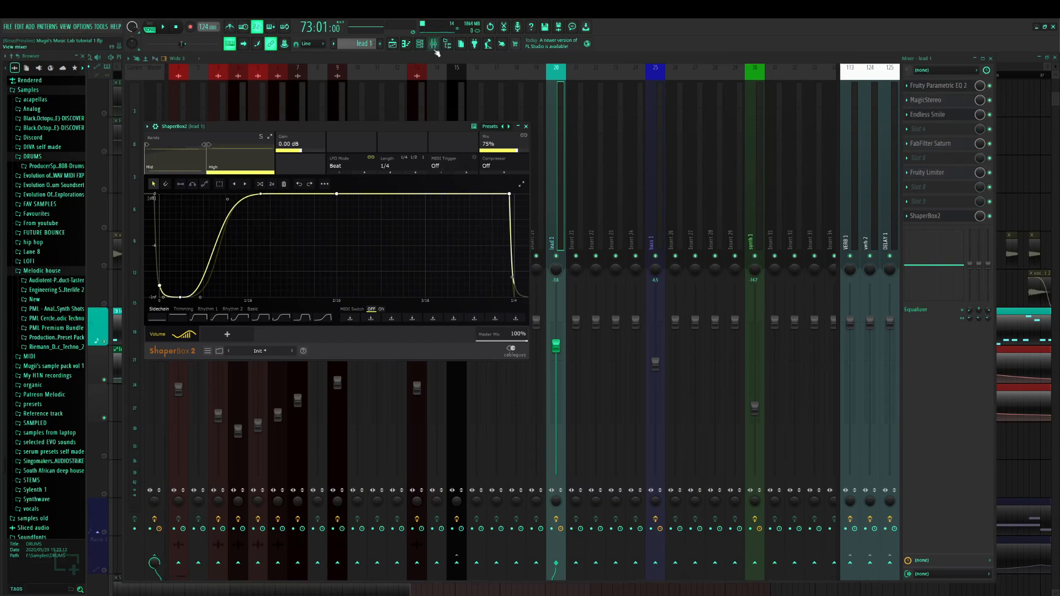
# Locate the ambience layers in the playlist and select the AMB BUSS channel in the mixer
pyautogui.press('F5')
pyautogui.scroll(4, 519, 226)
pyautogui.scroll(-10, 519, 237)
pyautogui.scroll(6, 519, 253)
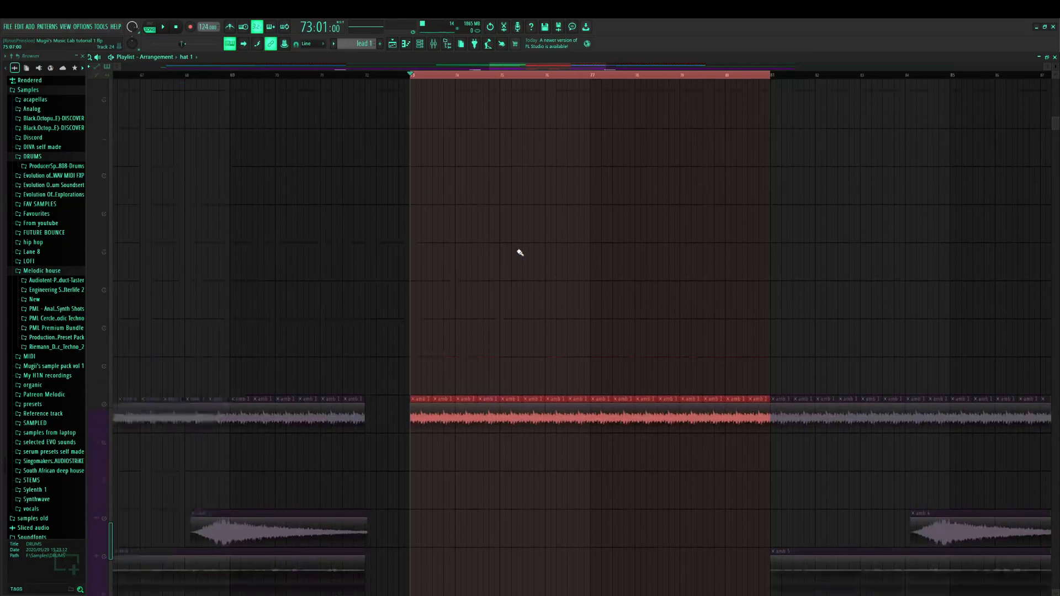
pyautogui.click(434, 47)
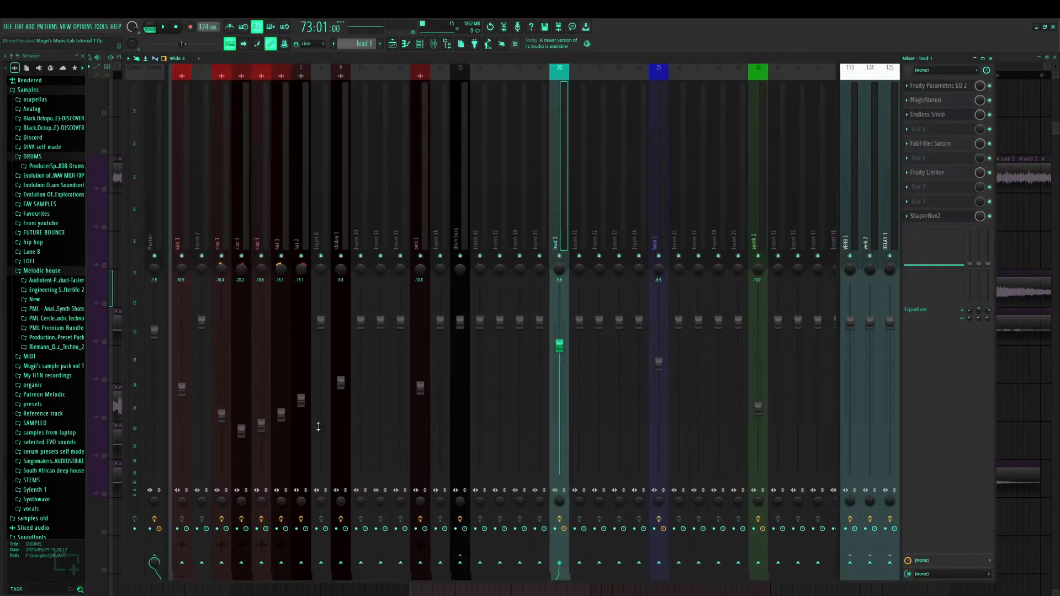
pyautogui.click(177, 223)
pyautogui.moveTo(180, 578); pyautogui.dragTo(390, 575)
pyautogui.click(658, 208)
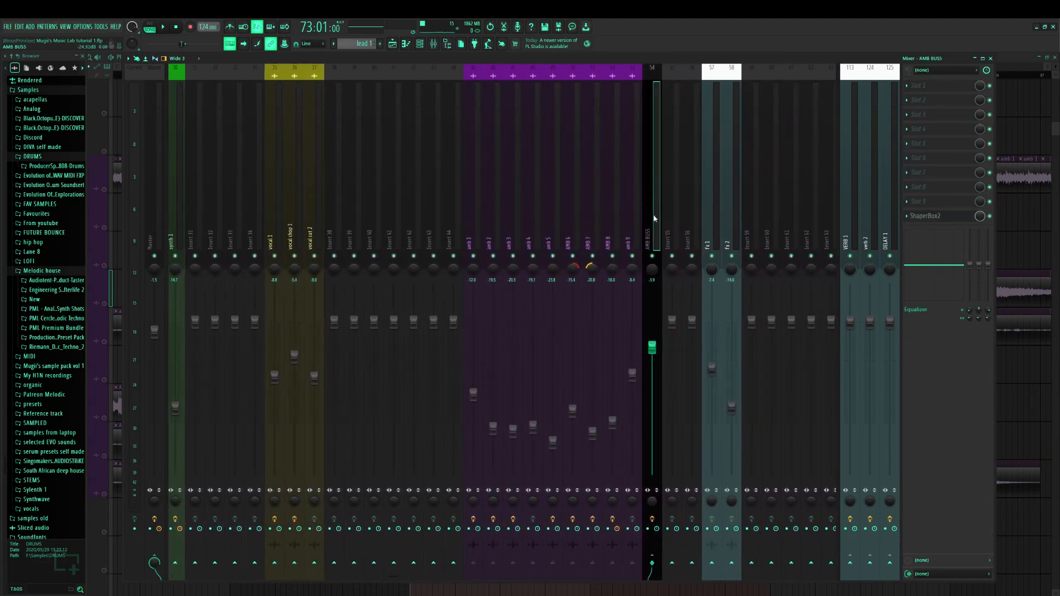
# Examine the Mid and High band volume curves in ShaperBox2 on the AMB BUSS channel, and close the plugin
pyautogui.click(933, 216)
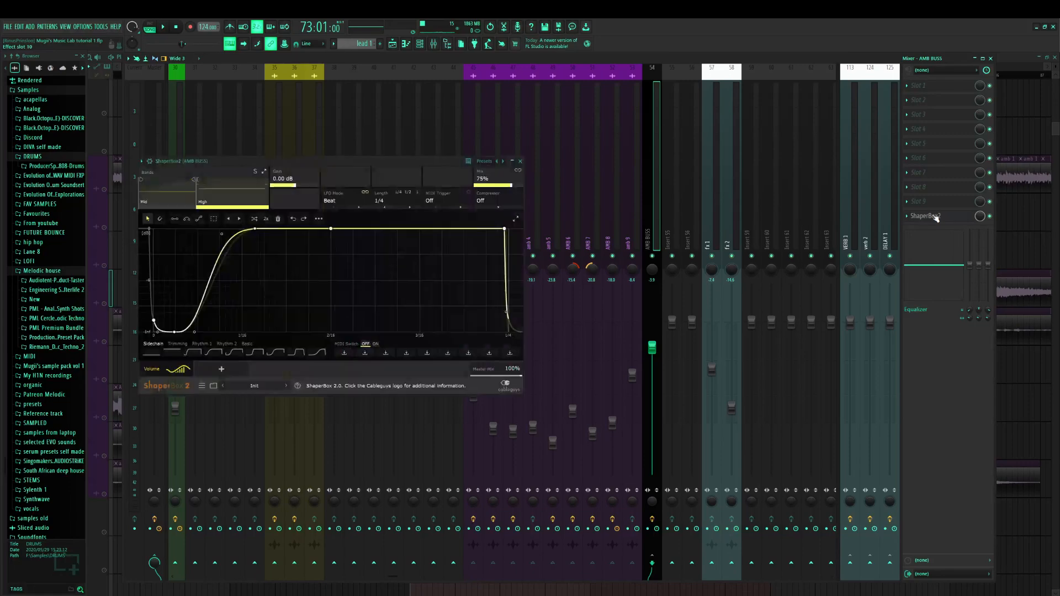
pyautogui.click(188, 203)
pyautogui.click(229, 198)
pyautogui.click(184, 200)
pyautogui.click(234, 199)
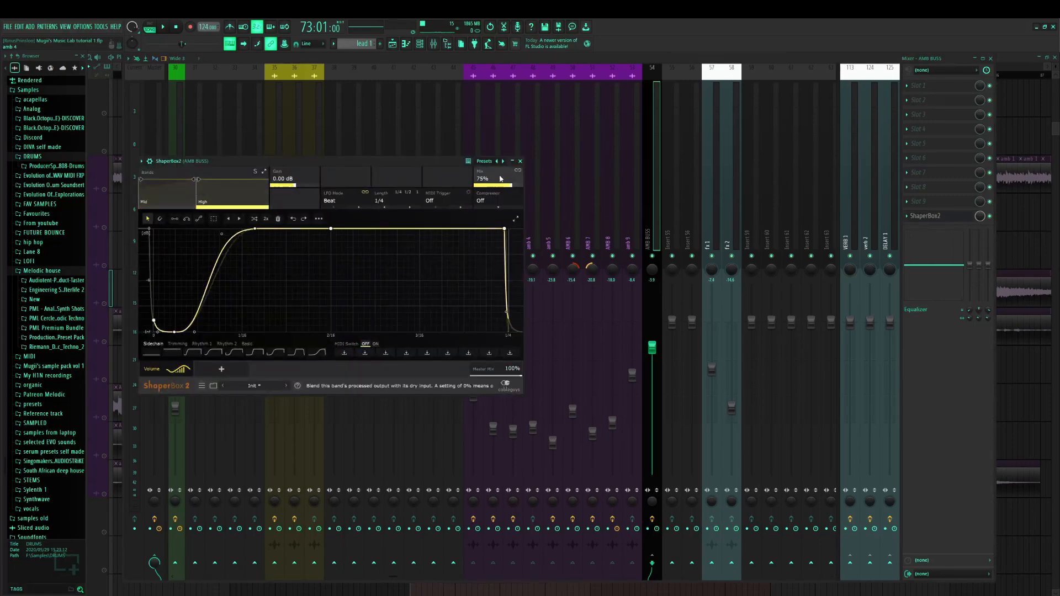
pyautogui.click(520, 161)
pyautogui.moveTo(394, 579); pyautogui.dragTo(138, 569)
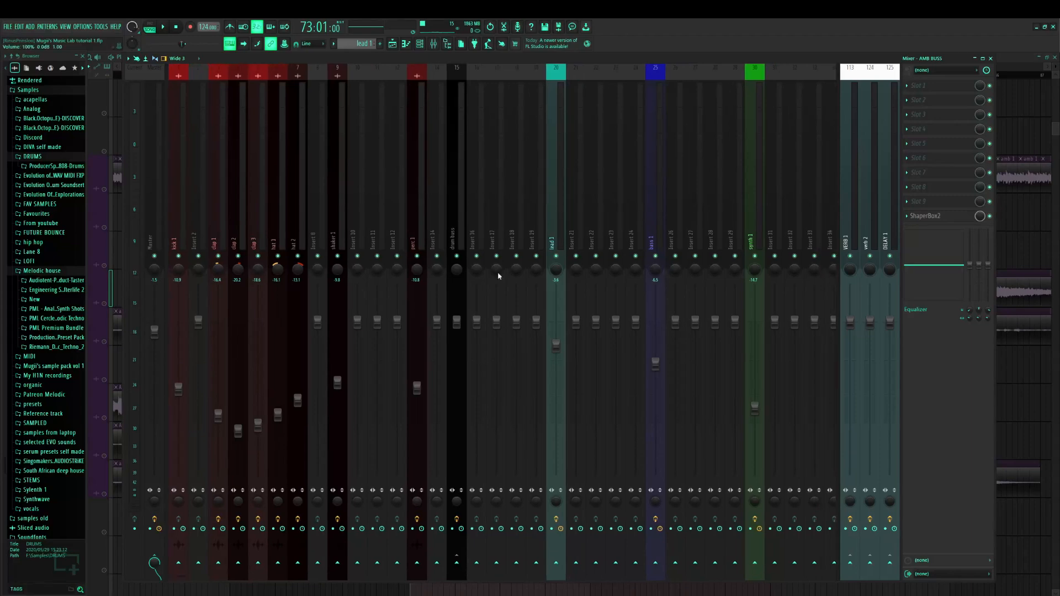
# Return to the playlist, unmute all tracks and clear the time selection over the drop starting at bar 73
pyautogui.click(392, 45)
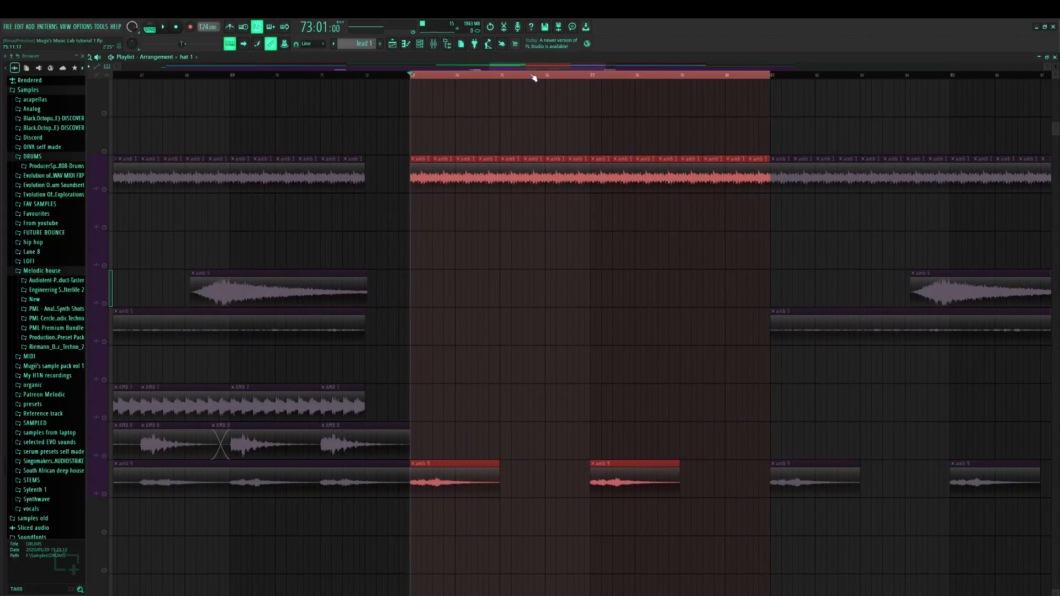
pyautogui.scroll(-4, 533, 77)
pyautogui.hotkey('ctrl', 'a')
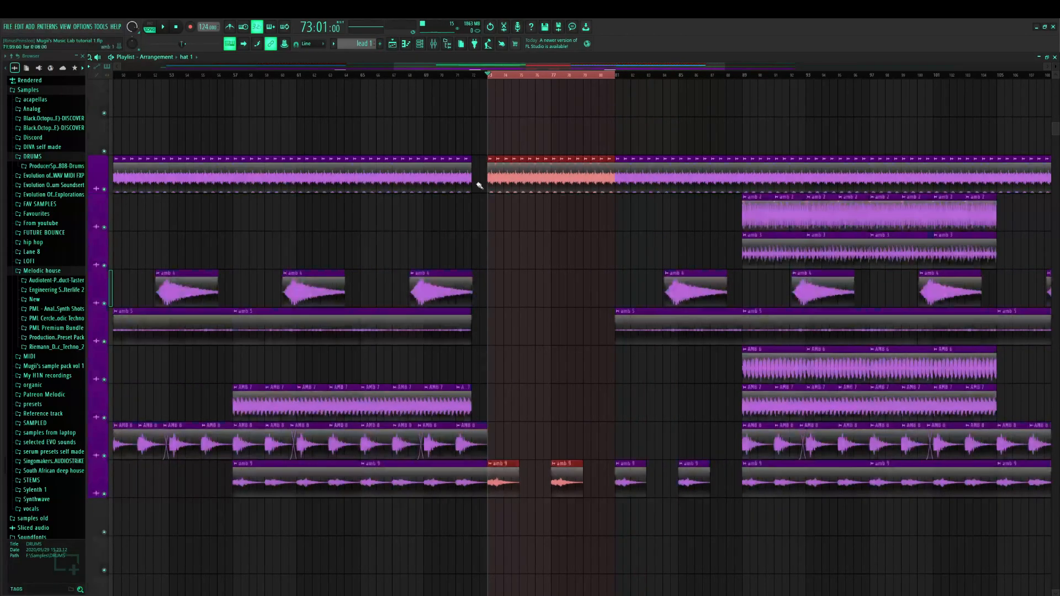
pyautogui.scroll(10, 509, 151)
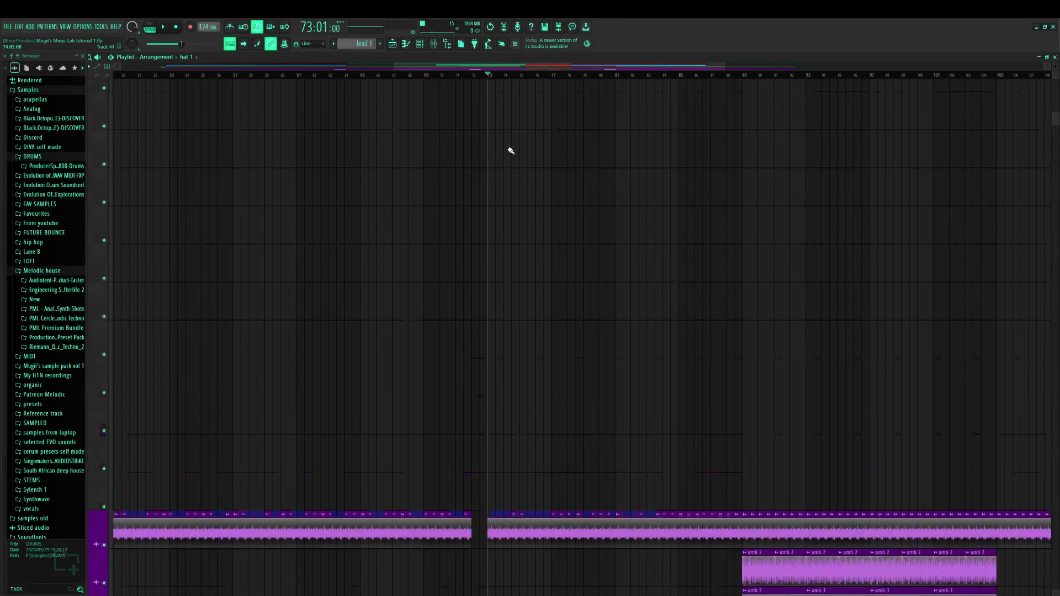
# Solo the amb 1 track and play the arrangement from bar 14
pyautogui.moveTo(519, 66); pyautogui.dragTo(243, 67)
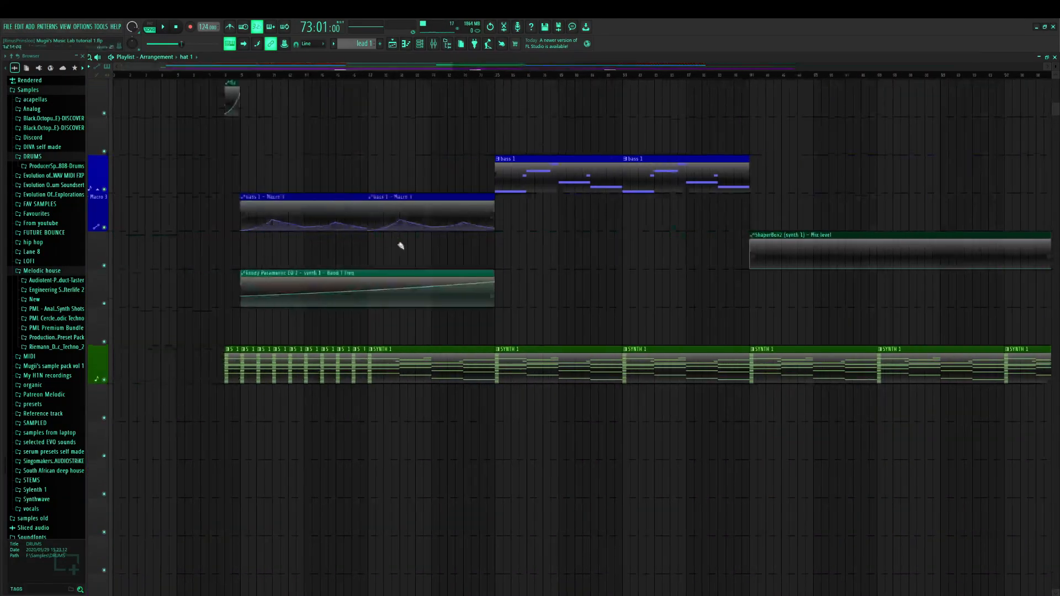
pyautogui.scroll(-8, 464, 236)
pyautogui.keyDown('ctrl'); pyautogui.click(104, 304); pyautogui.keyUp('ctrl')
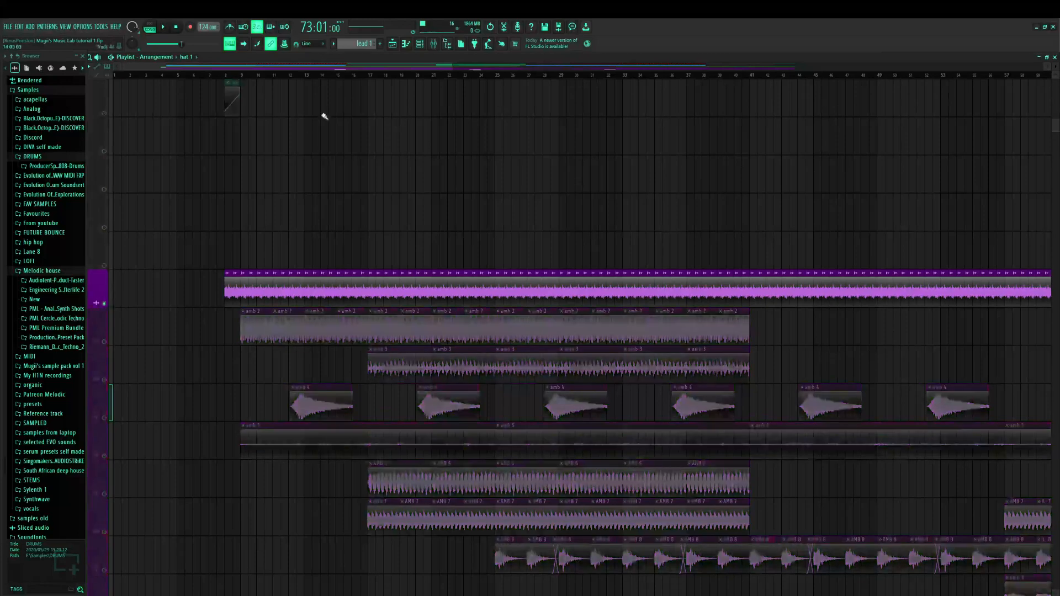
pyautogui.click(325, 73)
pyautogui.press('space')
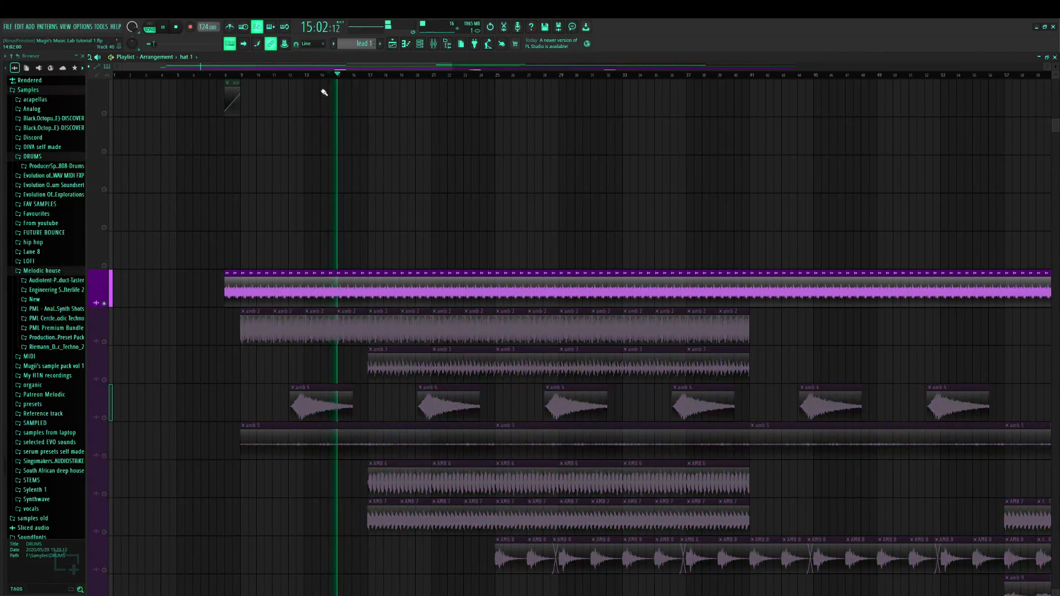
# Show the mix level options of ShaperBox2 on the AMB BUSS channel during playback, and stop playing back in the playlist
pyautogui.press('F9')
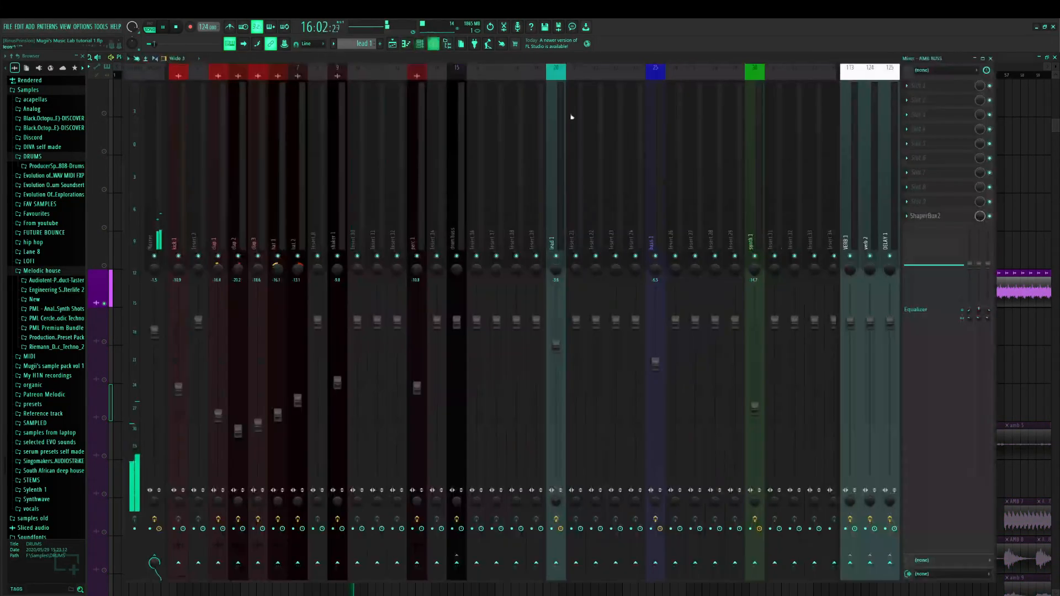
pyautogui.moveTo(182, 578); pyautogui.dragTo(377, 576)
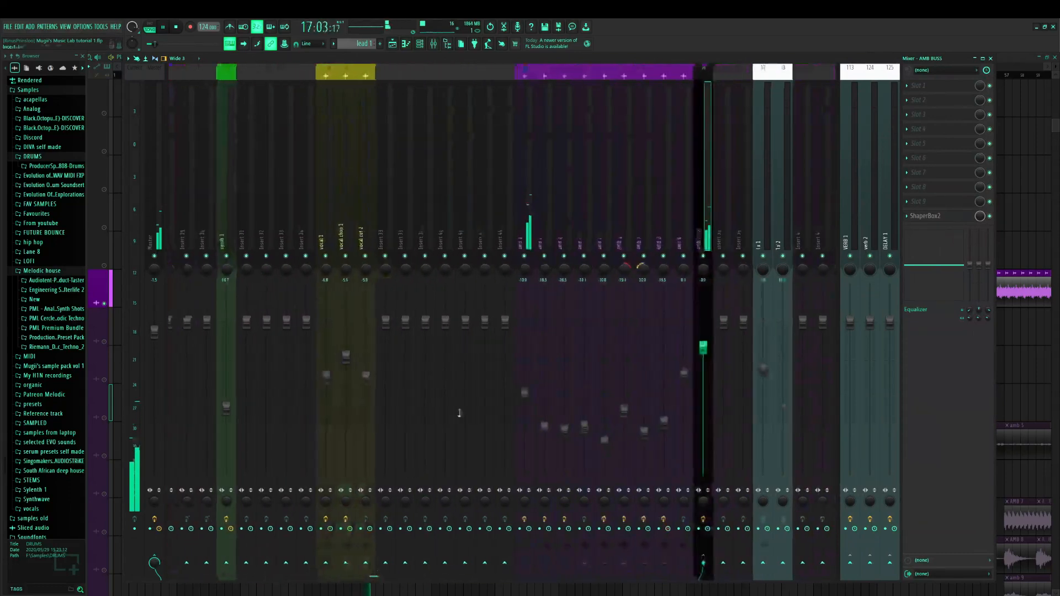
pyautogui.rightClick(980, 216)
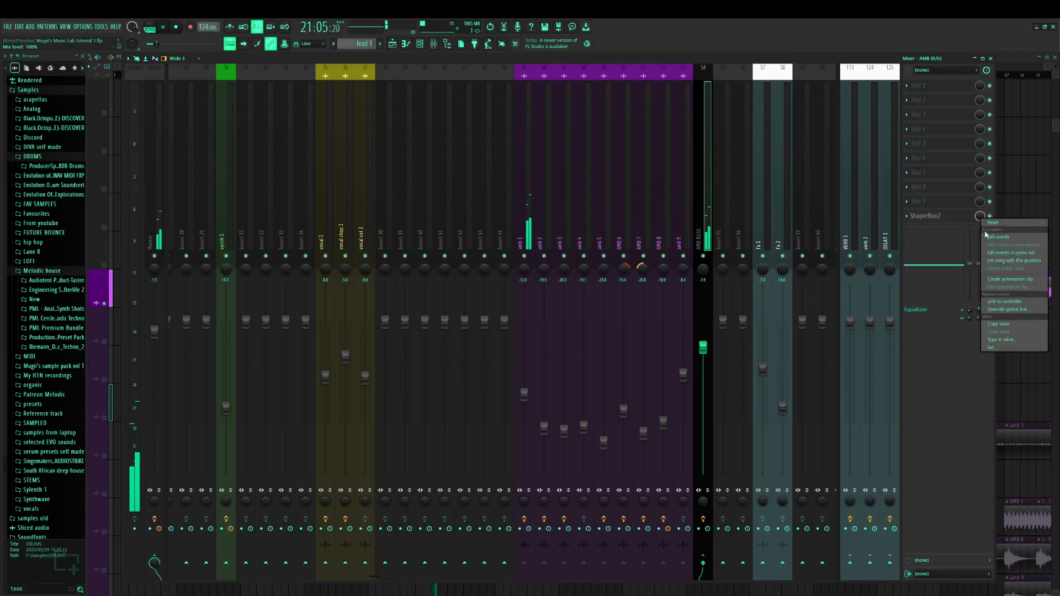
pyautogui.click(392, 45)
pyautogui.press('space')
# Examine where the kick pauses in the arrangement compared with the continuing ambience layers
pyautogui.scroll(5, 465, 298)
pyautogui.scroll(6, 466, 306)
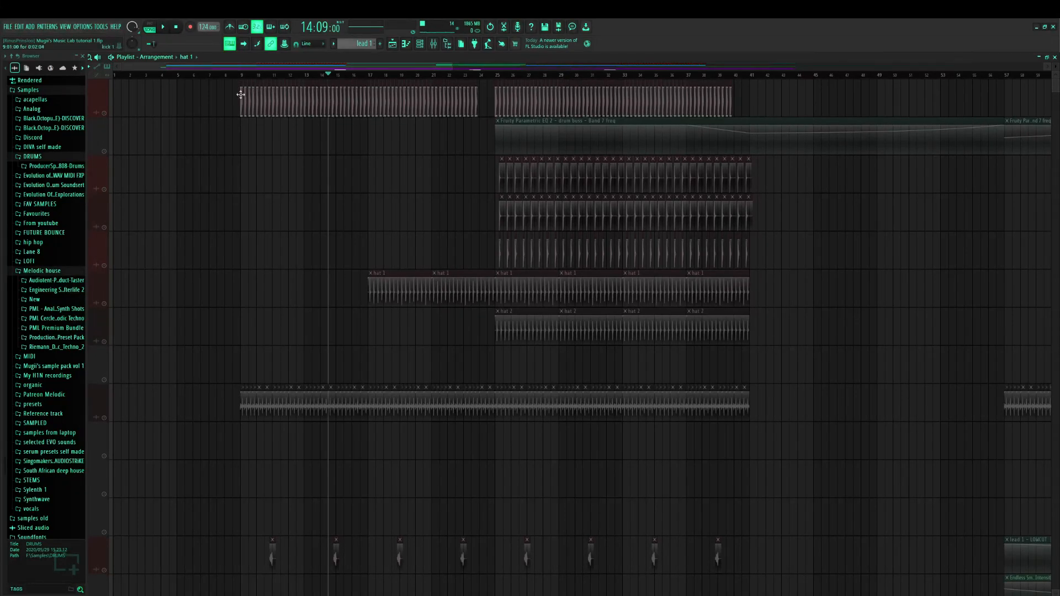
pyautogui.hscroll(6, 265, 71)
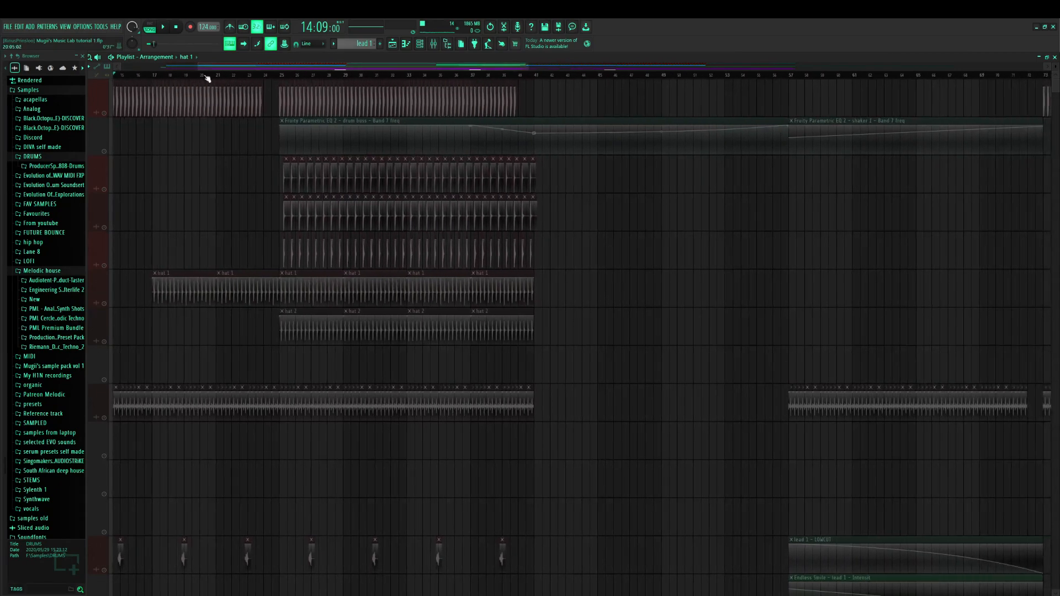
pyautogui.hscroll(-4, 200, 68)
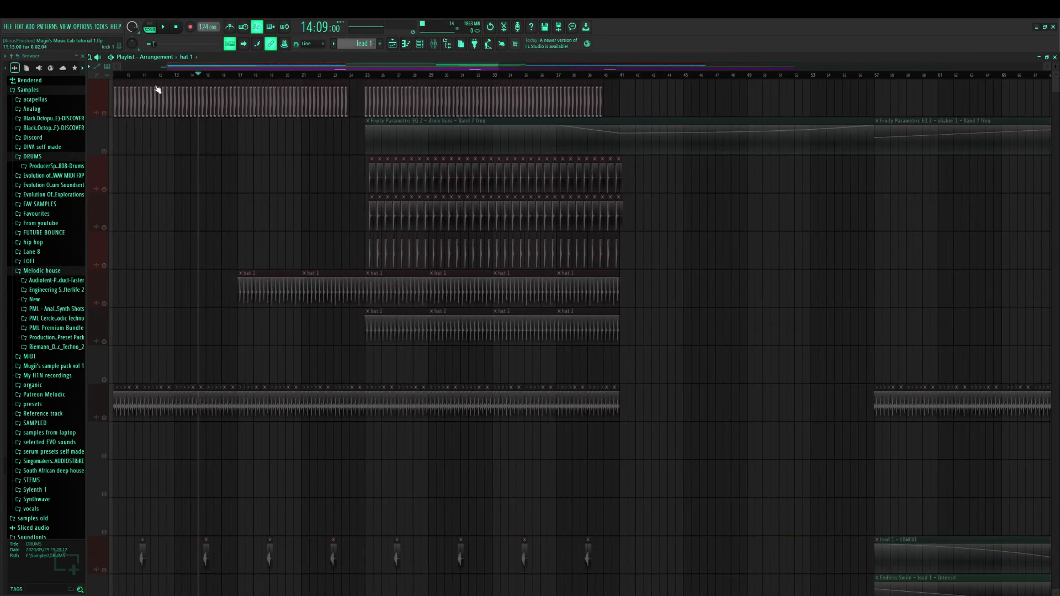
pyautogui.hscroll(10, 355, 68)
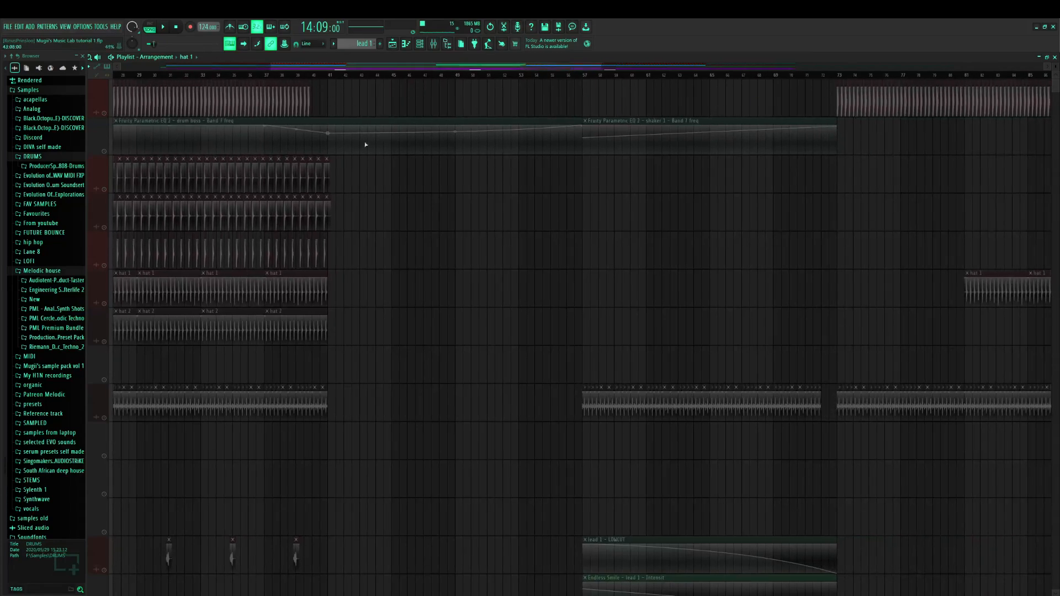
pyautogui.scroll(-15, 337, 204)
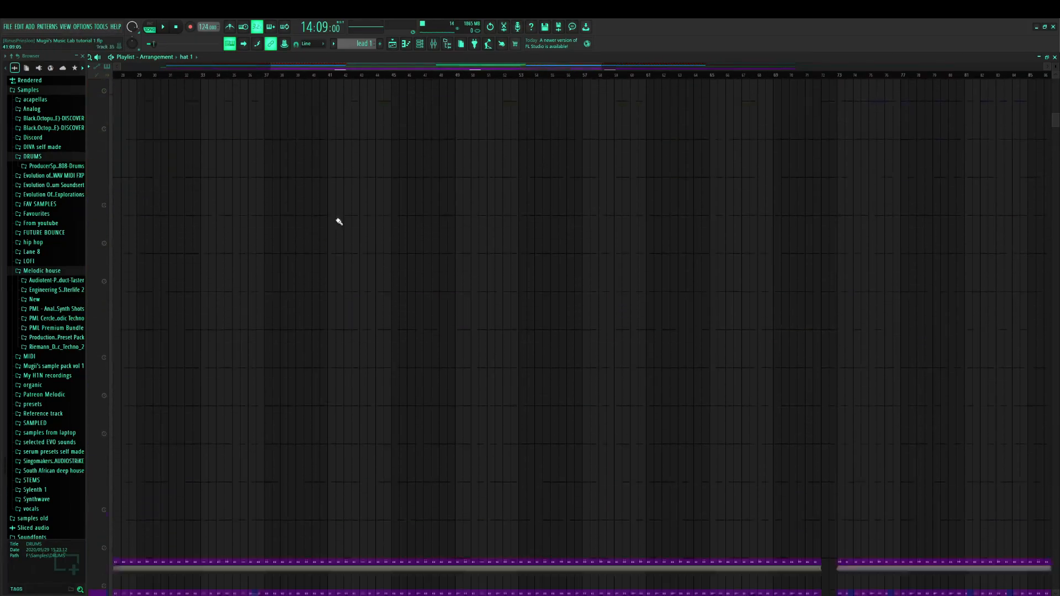
pyautogui.scroll(12, 339, 222)
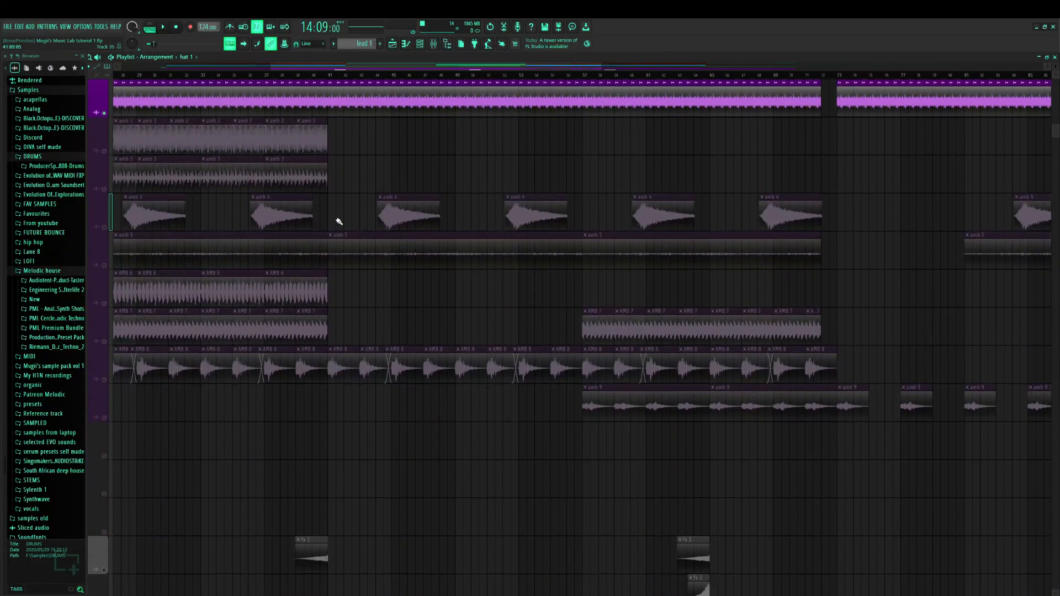
# Unsolo the amb 1 track so all layers play, and stop playback
pyautogui.scroll(5, 339, 221)
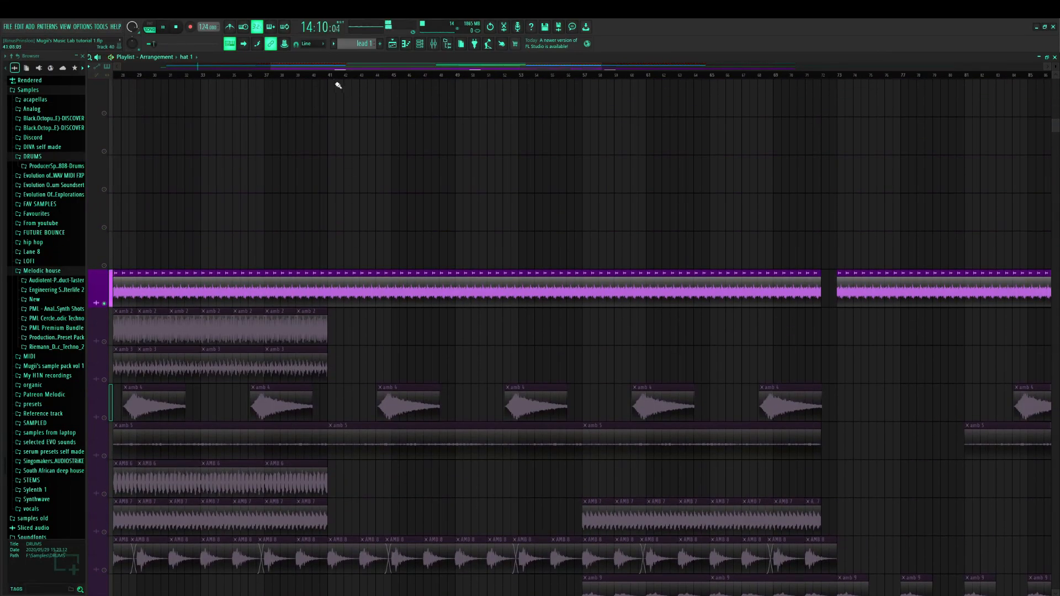
pyautogui.scroll(-5, 398, 75)
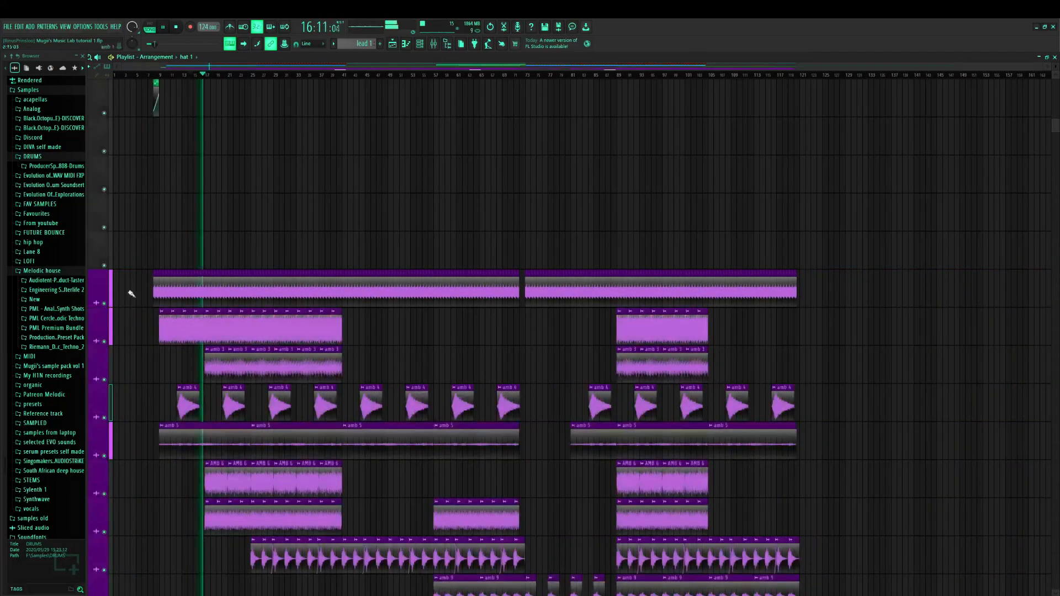
pyautogui.press('space')
# Select bars 1 to 133 and create an automation clip for the mix level of ShaperBox2 on AMB BUSS
pyautogui.scroll(10, 369, 237)
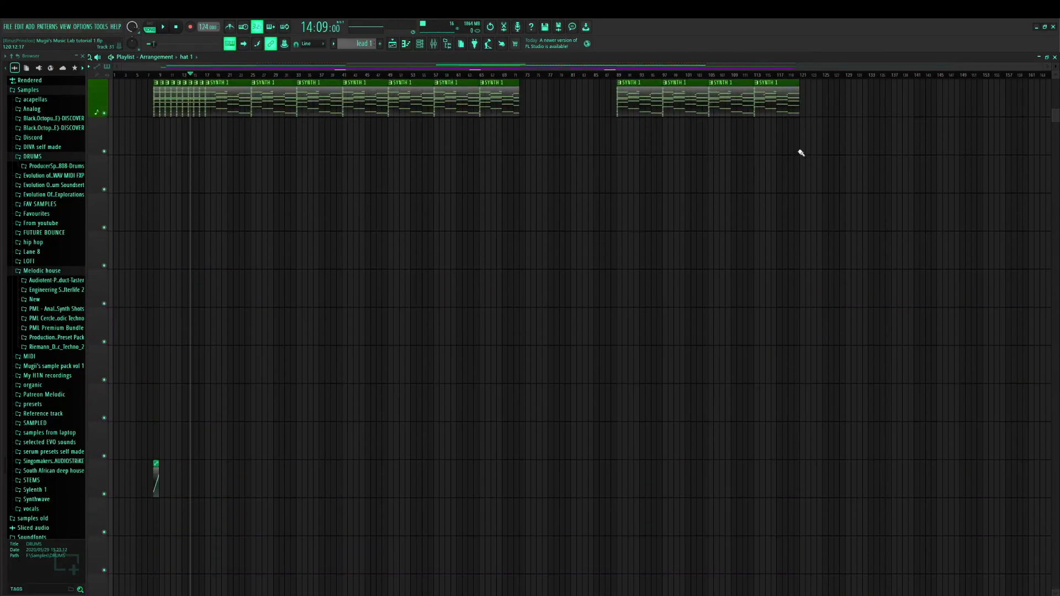
pyautogui.scroll(-2, 802, 153)
pyautogui.moveTo(868, 75); pyautogui.dragTo(2, 104)
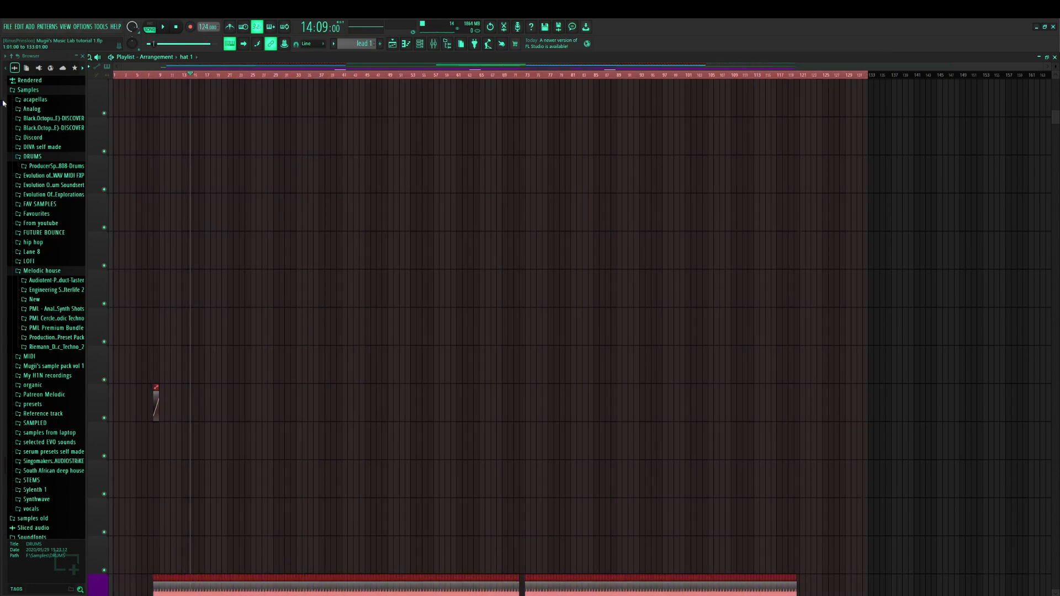
pyautogui.press('F9')
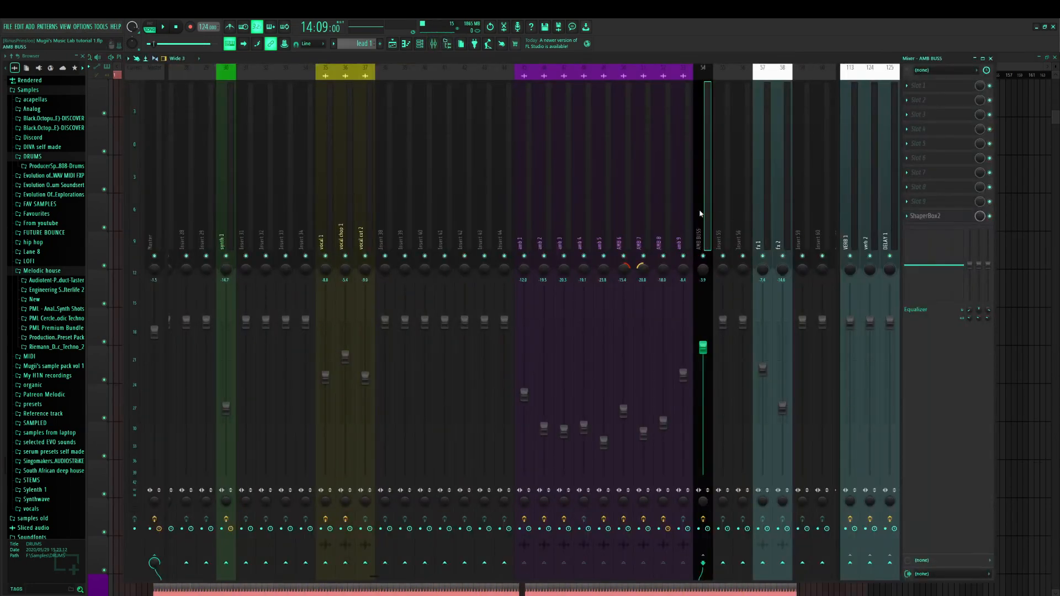
pyautogui.rightClick(978, 219)
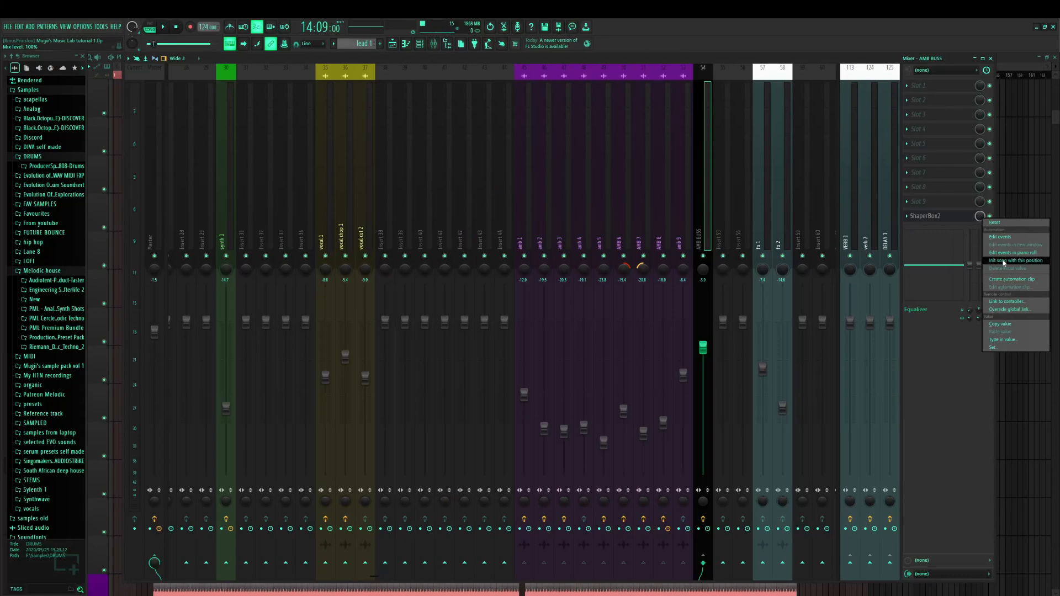
pyautogui.click(1004, 278)
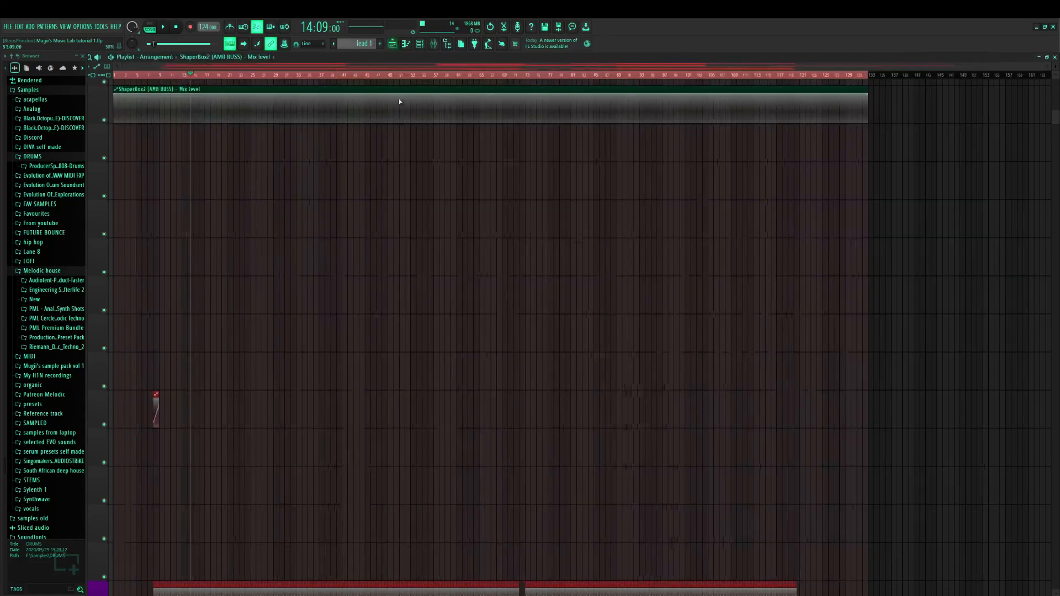
# Move the ShaperBox2 (AMB BUSS) Mix level clip down to the track directly above amb 1
pyautogui.moveTo(386, 98); pyautogui.dragTo(338, 440)
pyautogui.scroll(-5, 386, 272)
pyautogui.moveTo(267, 173); pyautogui.dragTo(251, 290)
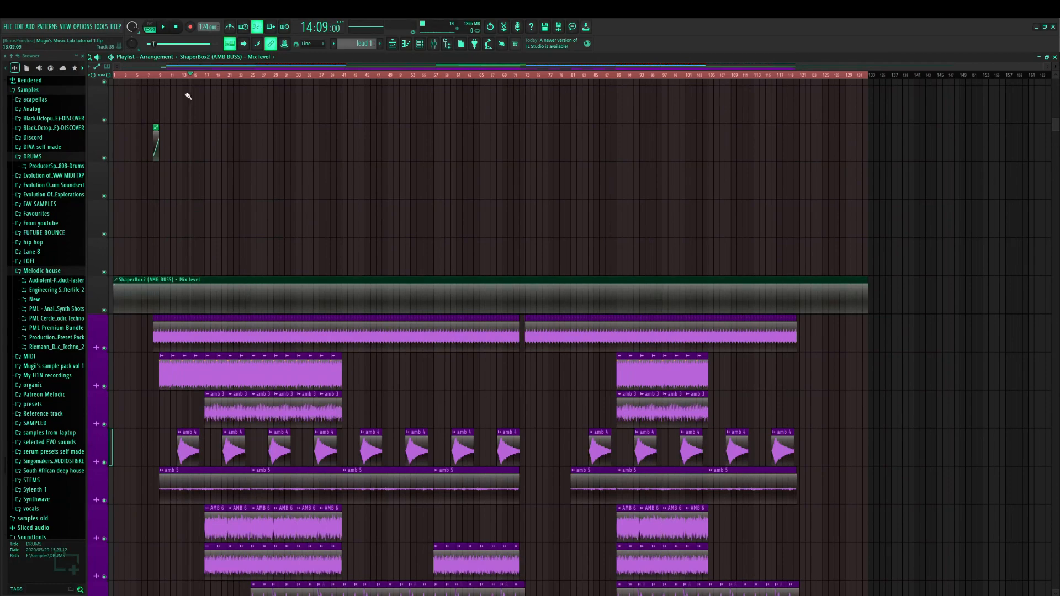
# Shape the Mix level automation to stay at zero from bar 1 and jump to full at bar 9
pyautogui.scroll(6, 176, 77)
pyautogui.moveTo(331, 300); pyautogui.dragTo(333, 314)
pyautogui.moveTo(117, 284); pyautogui.dragTo(105, 330)
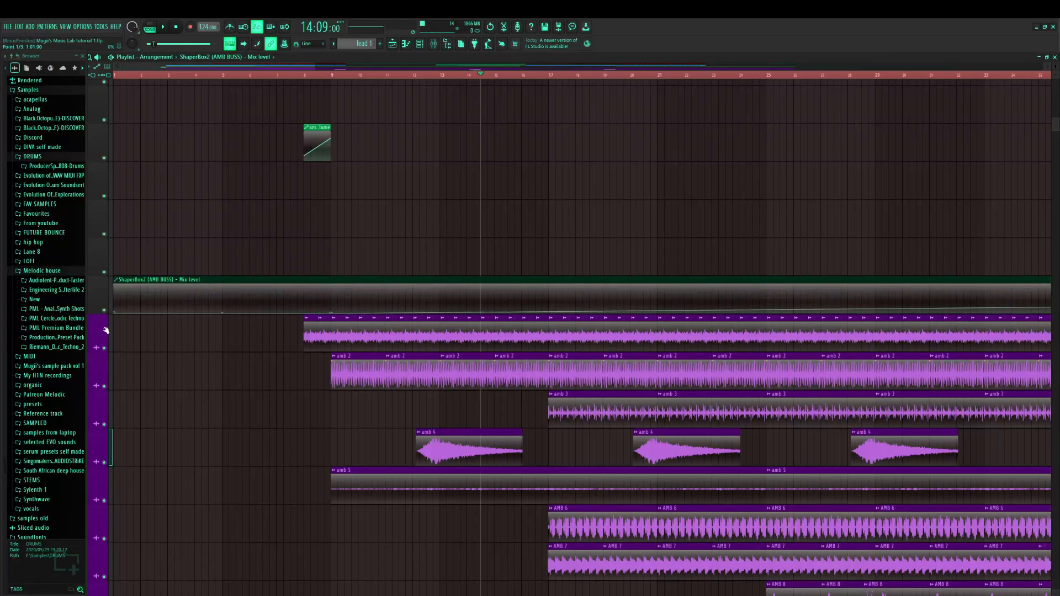
pyautogui.moveTo(334, 299); pyautogui.dragTo(333, 282)
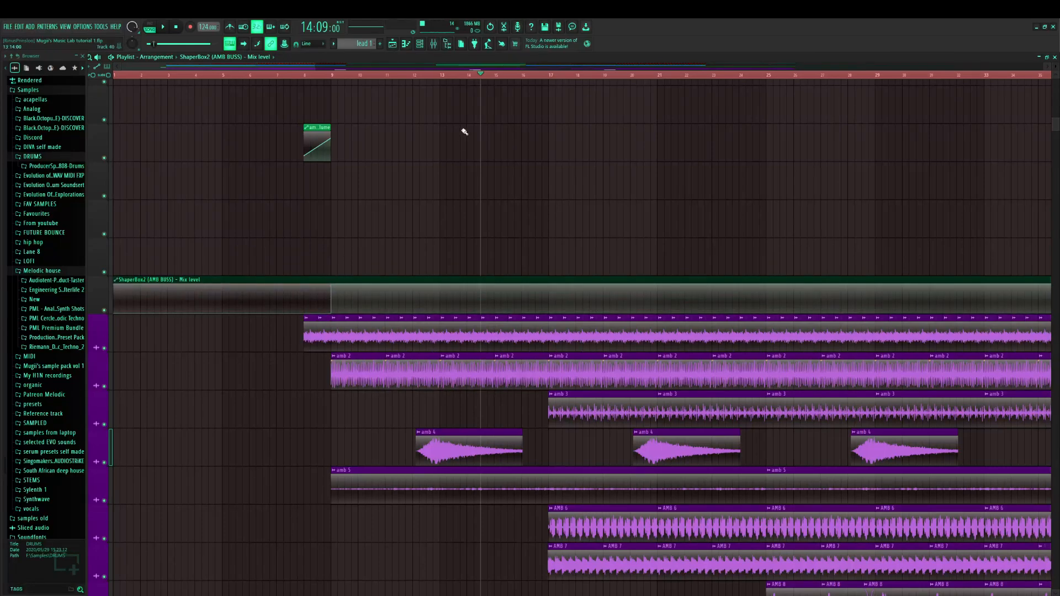
# Play from about bar 40 and add points that drop the AMB BUSS Mix level automation to zero at bar 41
pyautogui.scroll(-4, 453, 81)
pyautogui.click(617, 75)
pyautogui.press('space')
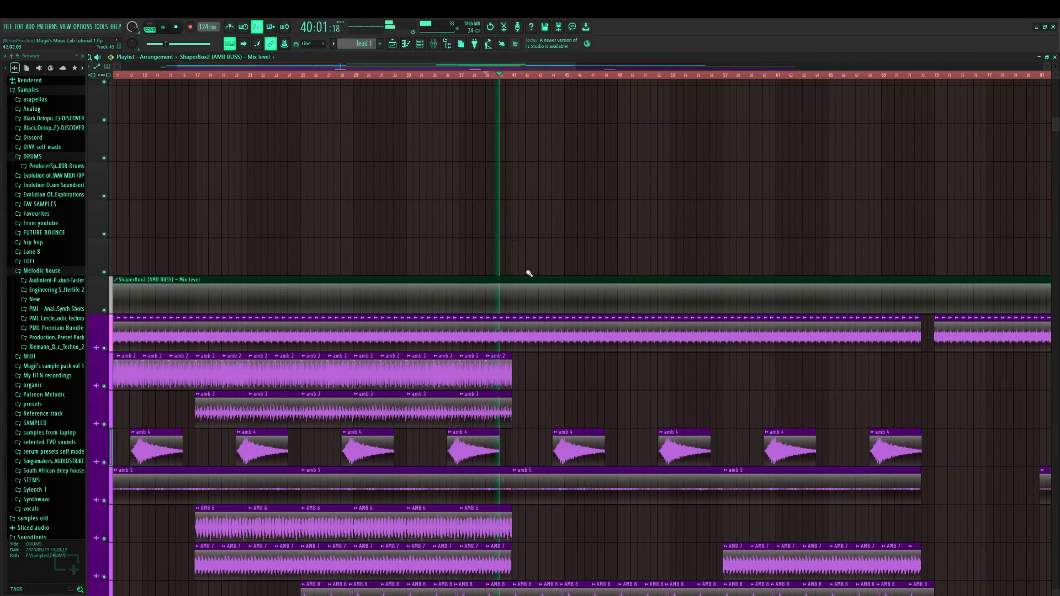
pyautogui.rightClick(513, 288)
pyautogui.moveTo(513, 289); pyautogui.dragTo(511, 280)
pyautogui.rightClick(513, 296)
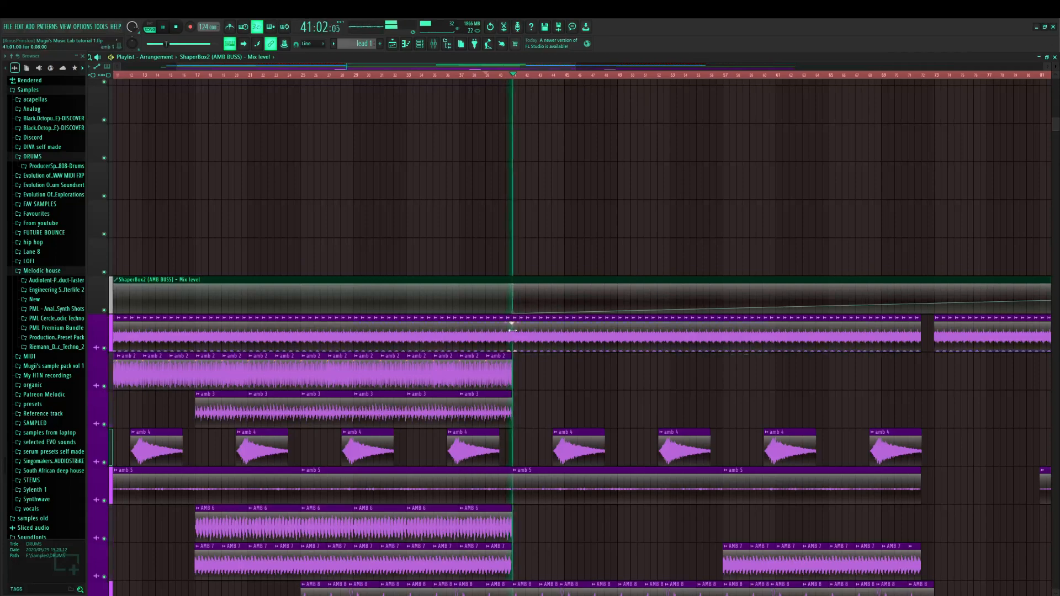
# Keep the Mix level automation at zero until bar 73, raise it to full there, and play across the change
pyautogui.scroll(-4, 499, 78)
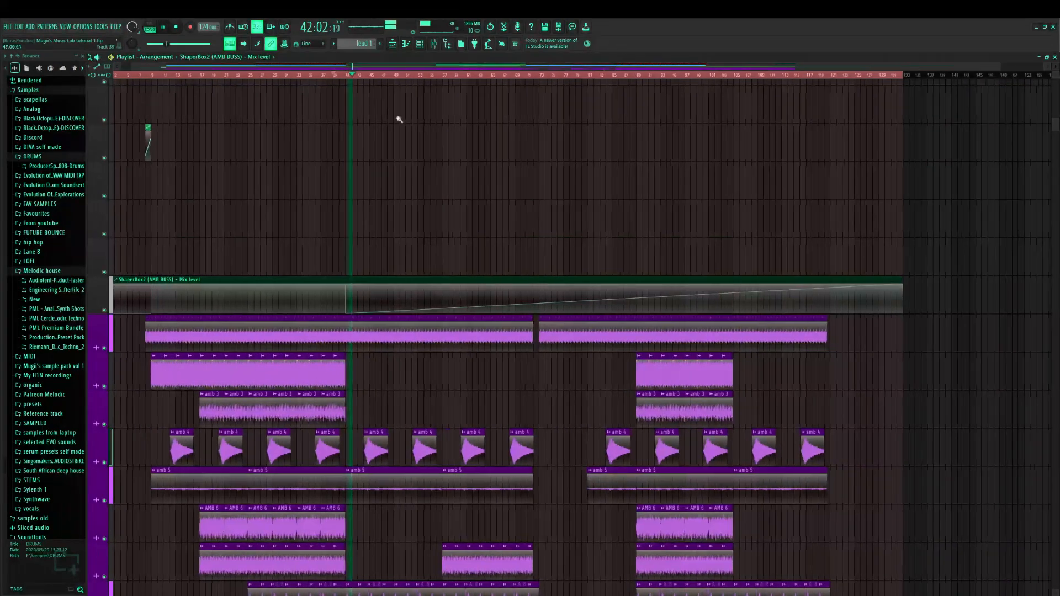
pyautogui.rightClick(538, 305)
pyautogui.moveTo(538, 305)
pyautogui.mouseDown()
pyautogui.moveTo(540, 318)
pyautogui.moveTo(539, 285)
pyautogui.mouseUp()
pyautogui.moveTo(474, 78); pyautogui.dragTo(536, 77)
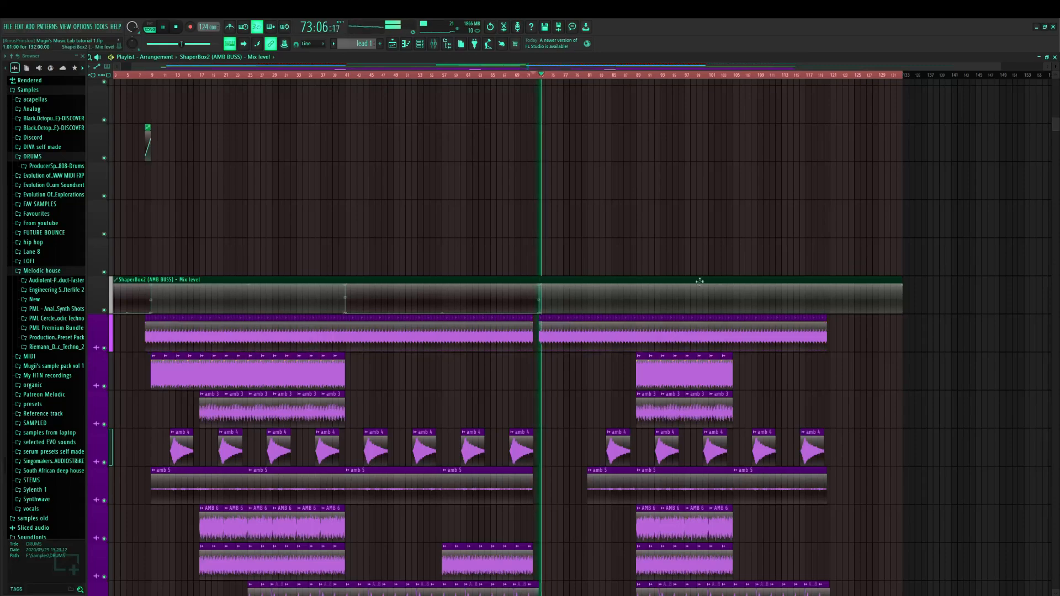
# Add points that drop the AMB BUSS Mix level automation to zero at bar 117 and hold it there until about bar 129
pyautogui.scroll(5, 826, 77)
pyautogui.scroll(10, 727, 239)
pyautogui.scroll(10, 767, 260)
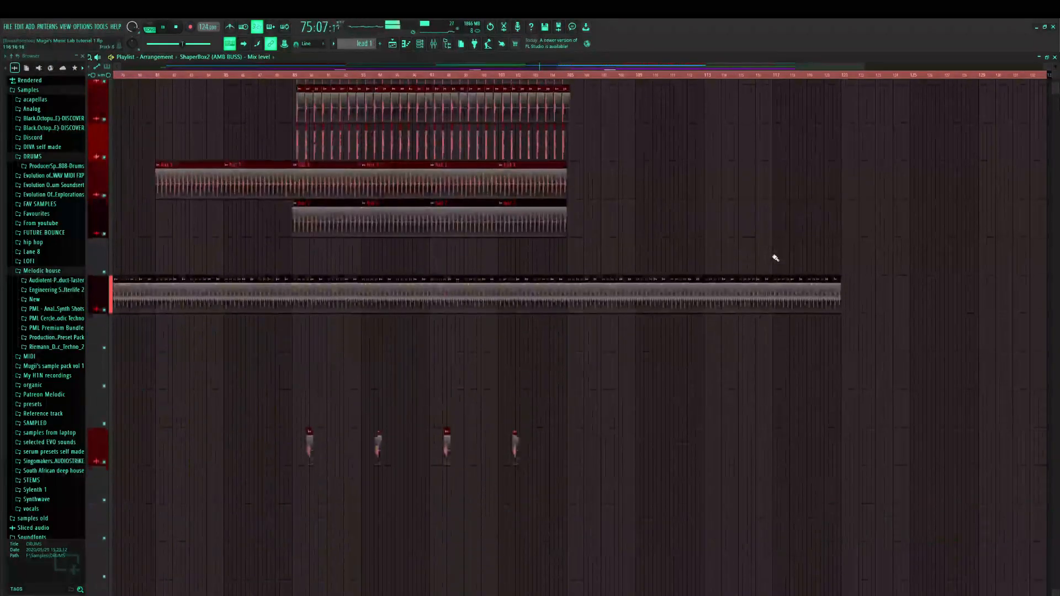
pyautogui.scroll(-15, 767, 260)
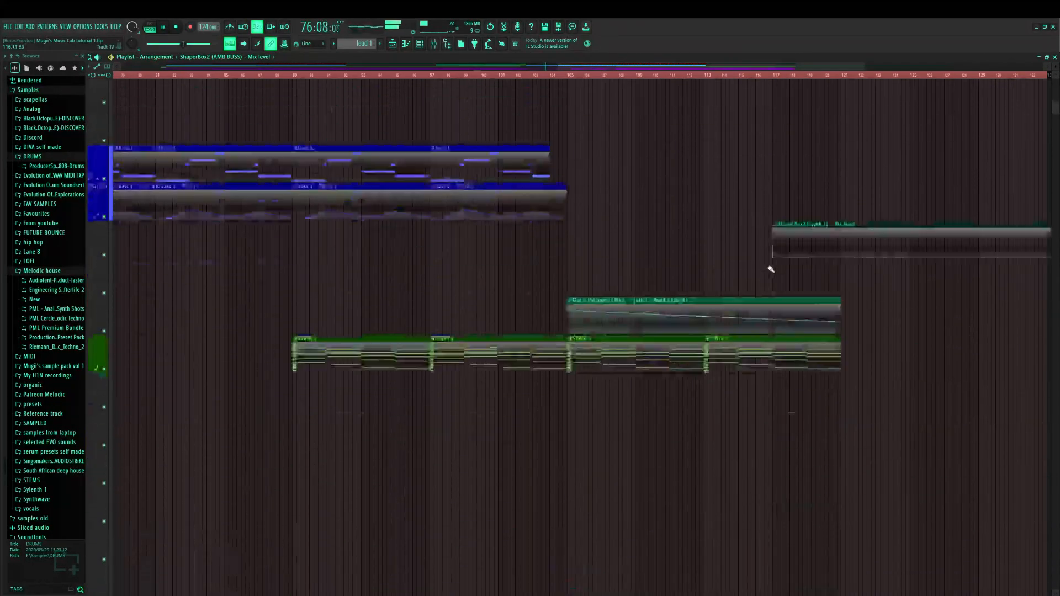
pyautogui.scroll(-1, 772, 279)
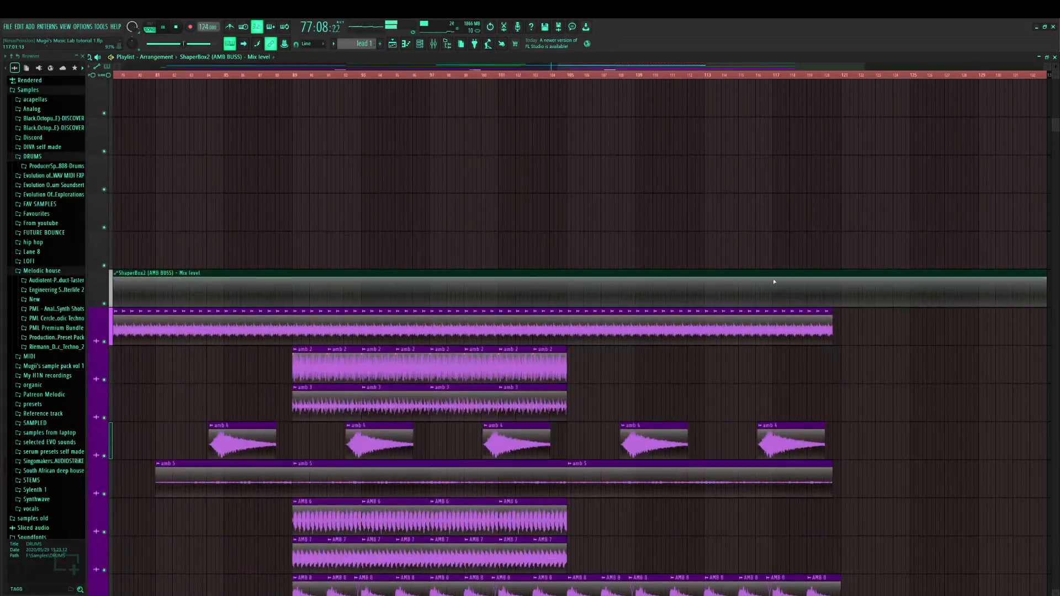
pyautogui.moveTo(775, 289); pyautogui.dragTo(783, 308)
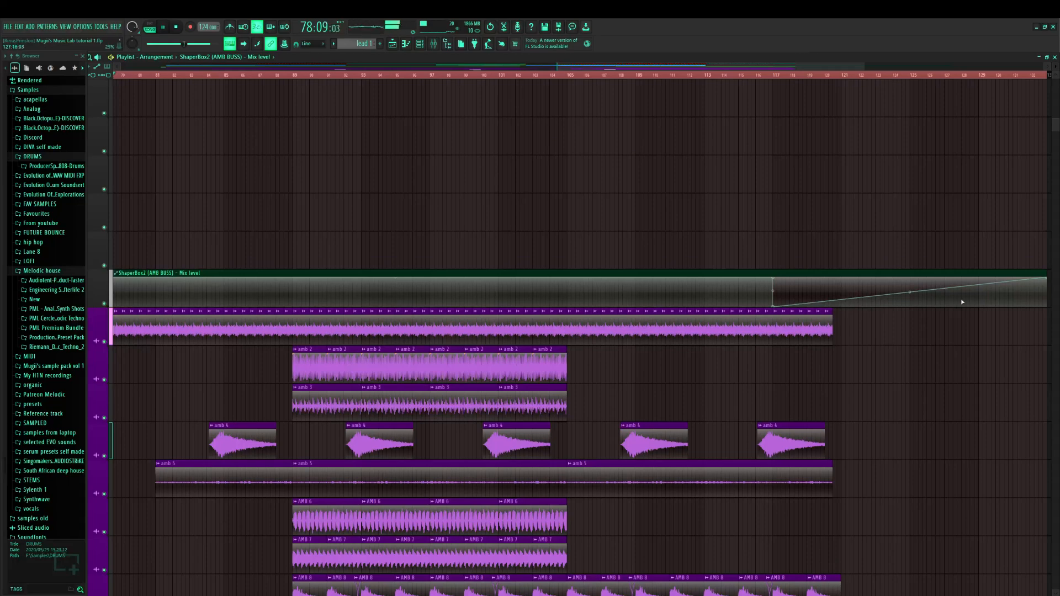
pyautogui.rightClick(982, 287)
pyautogui.moveTo(982, 287); pyautogui.dragTo(983, 309)
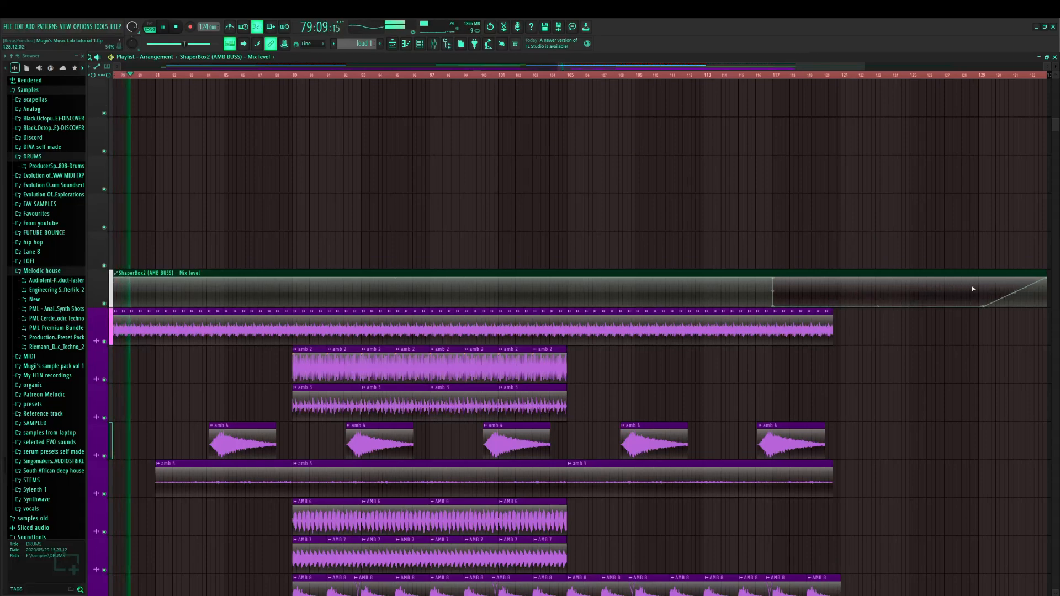
# Play from about bar 116 across the Mix level drop at bar 117, check the ambience tracks there, and stop playback
pyautogui.click(764, 74)
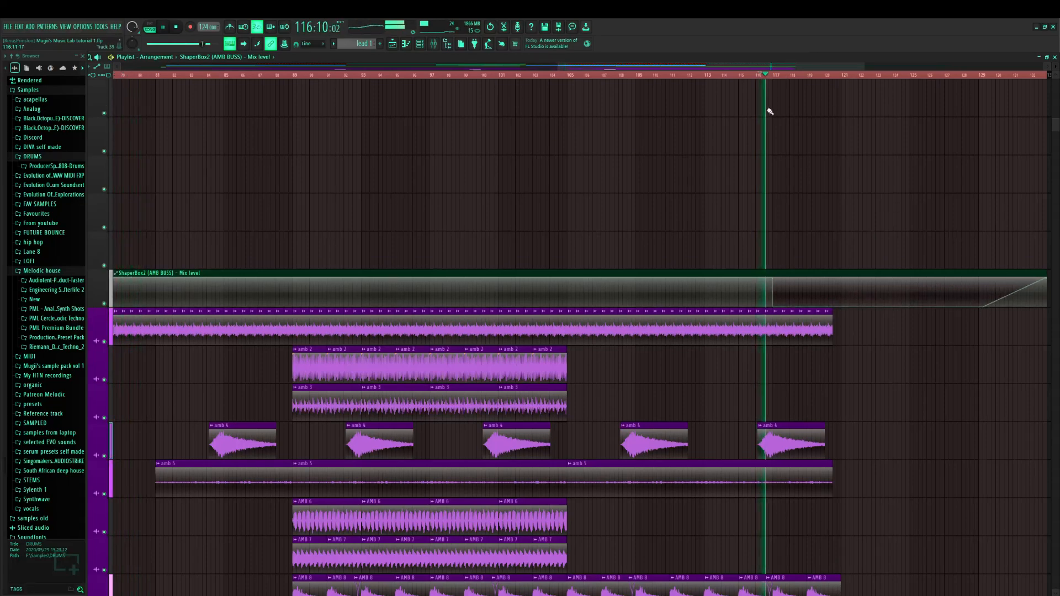
pyautogui.scroll(-2, 757, 203)
pyautogui.scroll(-4, 757, 203)
pyautogui.scroll(-3, 702, 79)
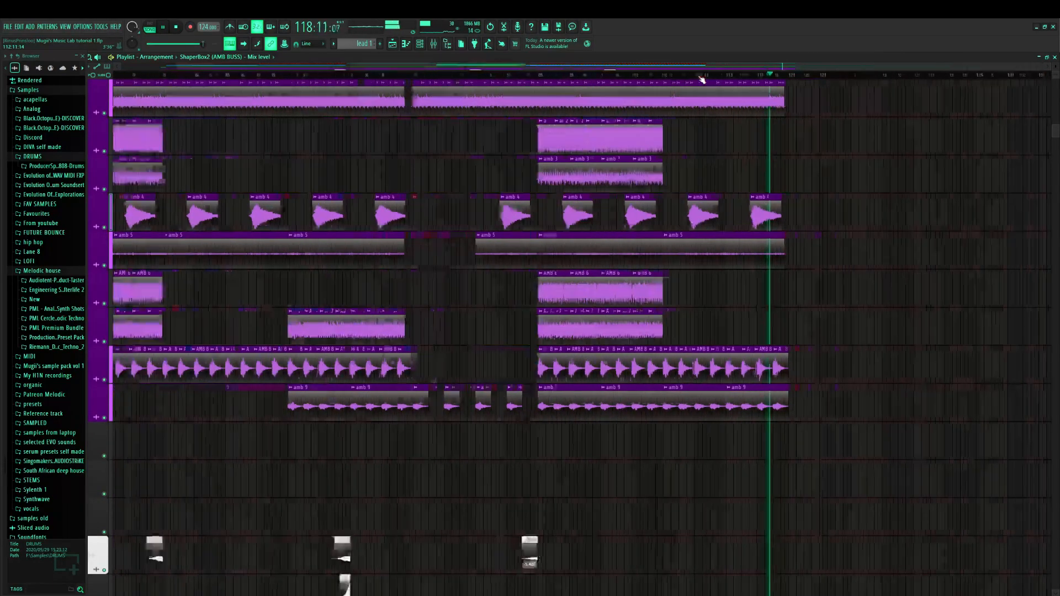
pyautogui.scroll(9, 476, 226)
pyautogui.scroll(-5, 381, 252)
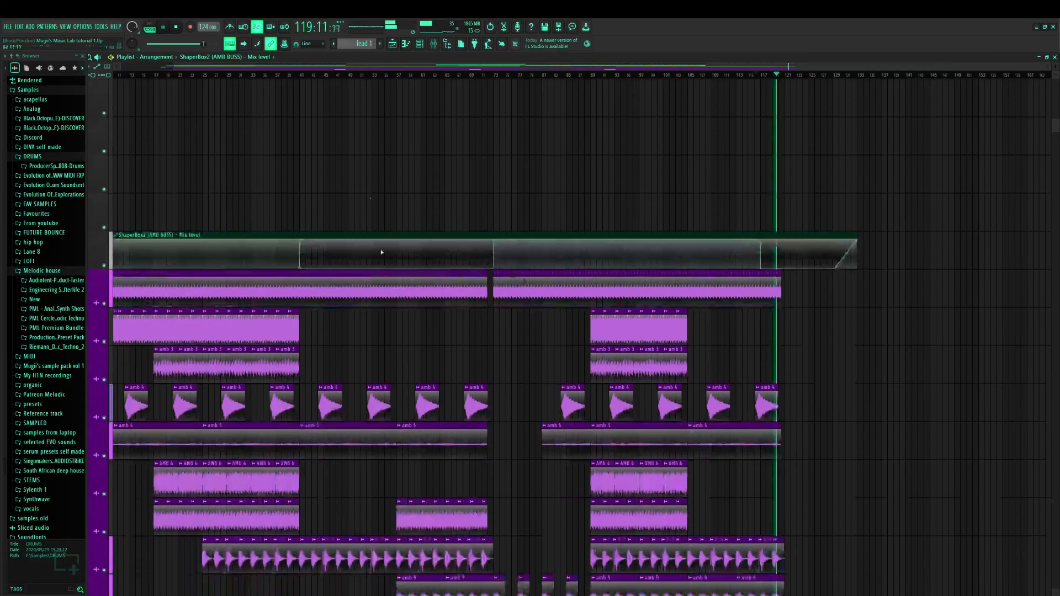
pyautogui.moveTo(438, 68); pyautogui.dragTo(177, 59)
pyautogui.press('space')
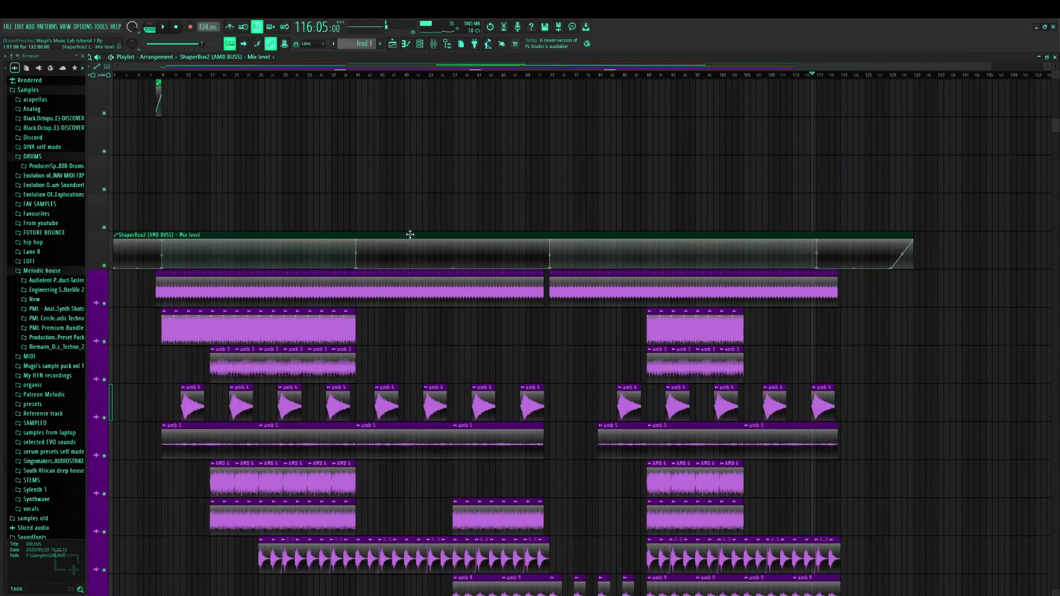
# Recolor the ShaperBox2 (AMB BUSS) Mix level automation clip to Metallic Violet (#660088) to match the ambience tracks
pyautogui.doubleClick(410, 234)
pyautogui.moveTo(193, 121); pyautogui.dragTo(305, 138)
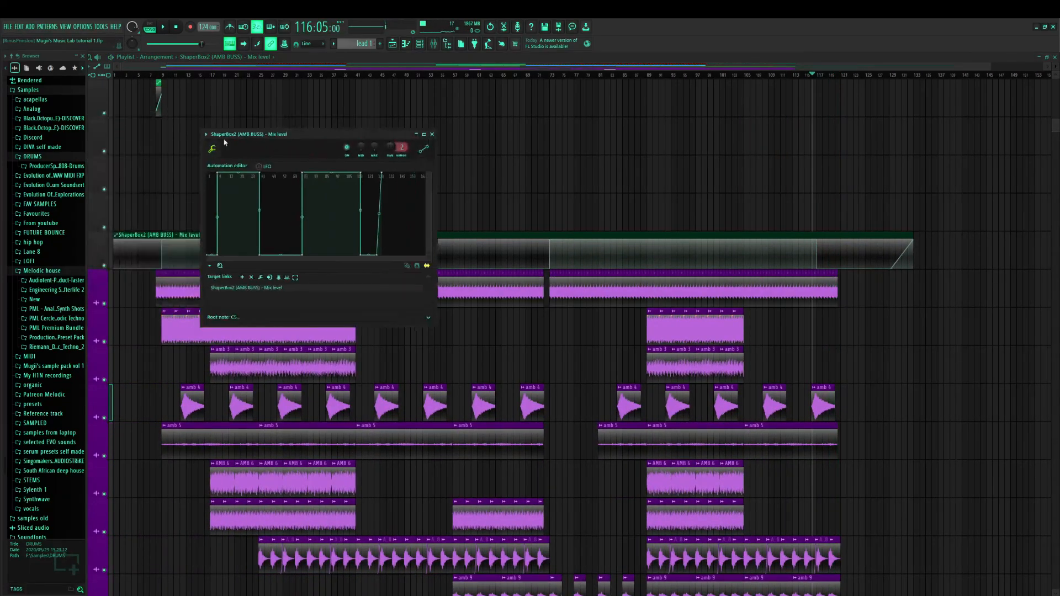
pyautogui.click(206, 134)
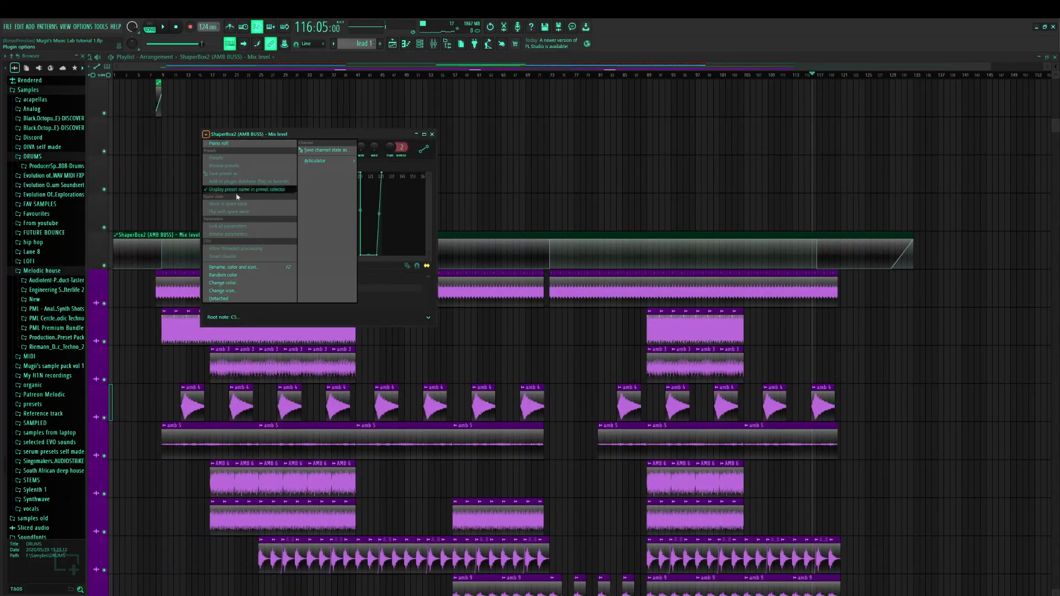
pyautogui.click(243, 267)
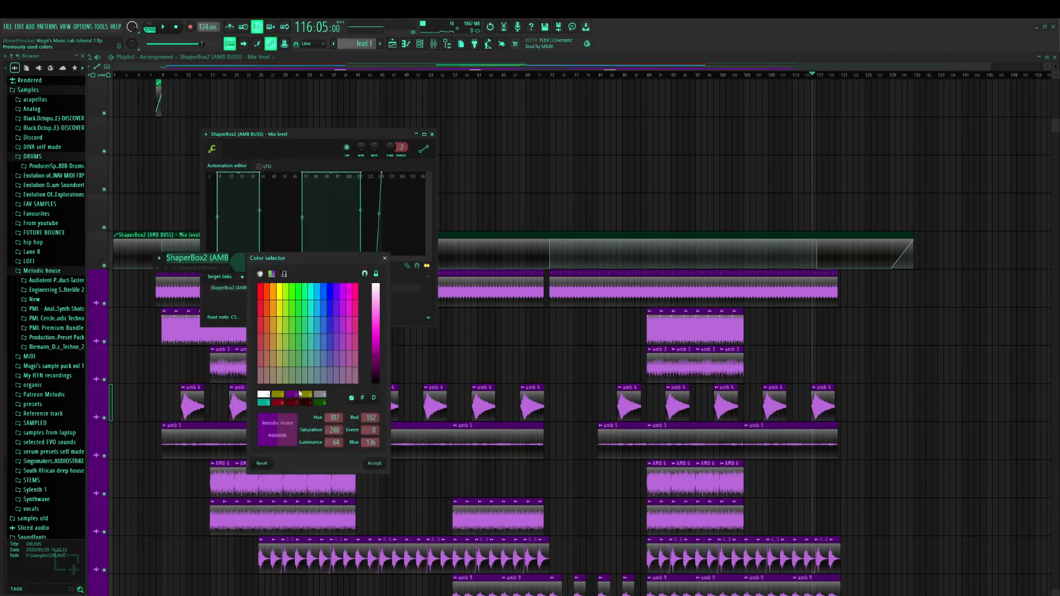
pyautogui.press('Return')
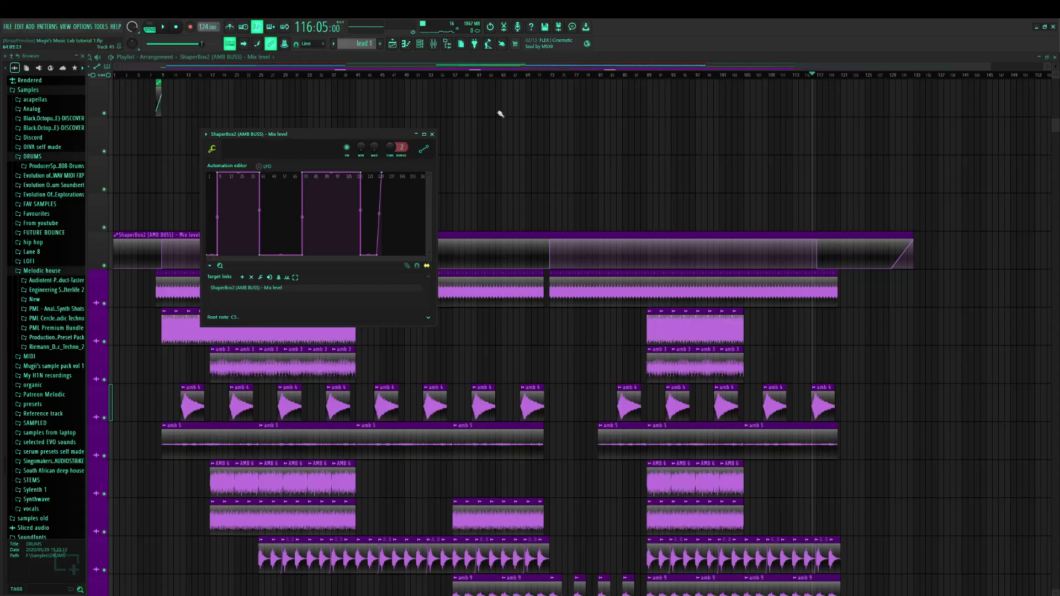
pyautogui.click(432, 135)
# Loop about two bars of the drums from bar 89 and solo the percussion track for playback
pyautogui.scroll(-12, 475, 276)
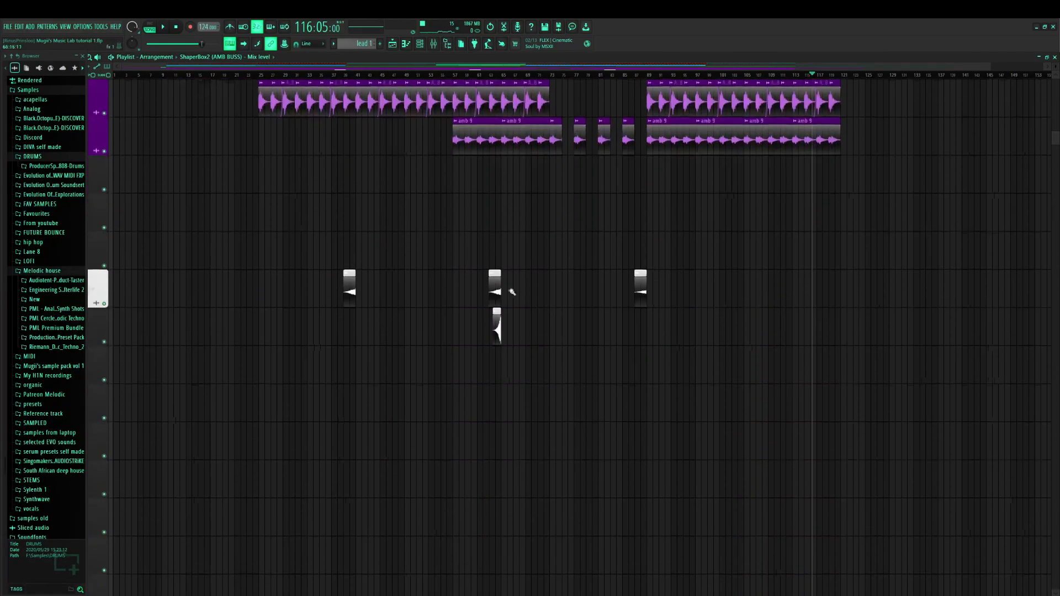
pyautogui.scroll(15, 535, 326)
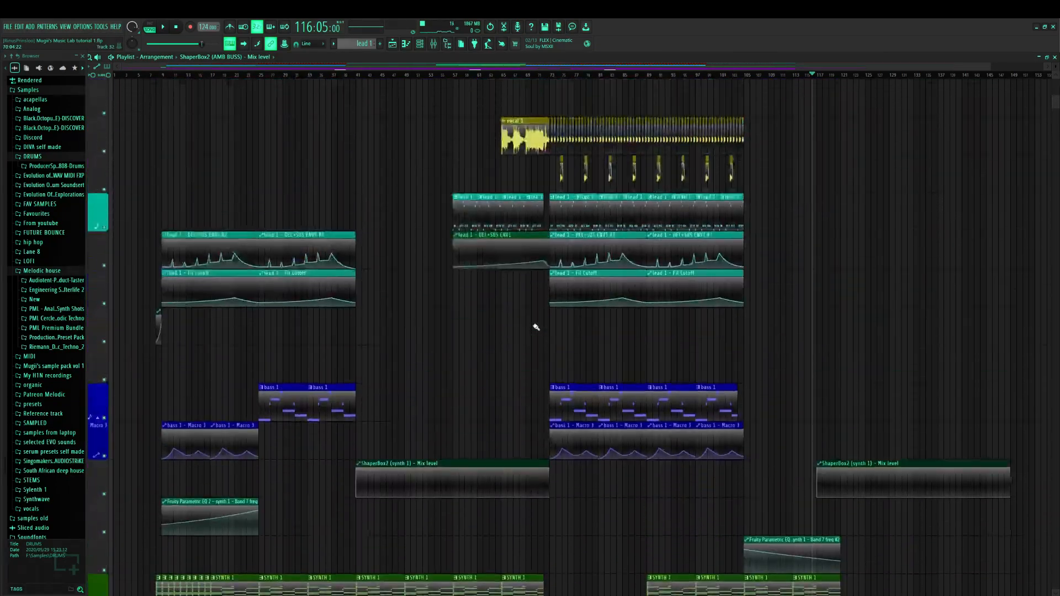
pyautogui.scroll(10, 534, 326)
pyautogui.scroll(1, 534, 326)
pyautogui.scroll(3, 541, 328)
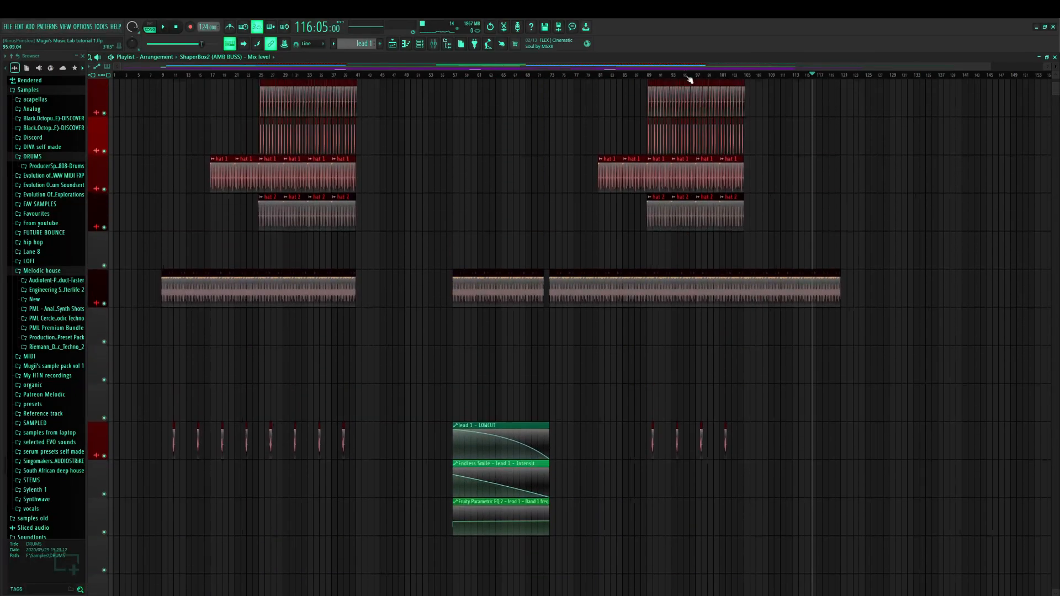
pyautogui.scroll(5, 691, 76)
pyautogui.moveTo(402, 81); pyautogui.dragTo(478, 111)
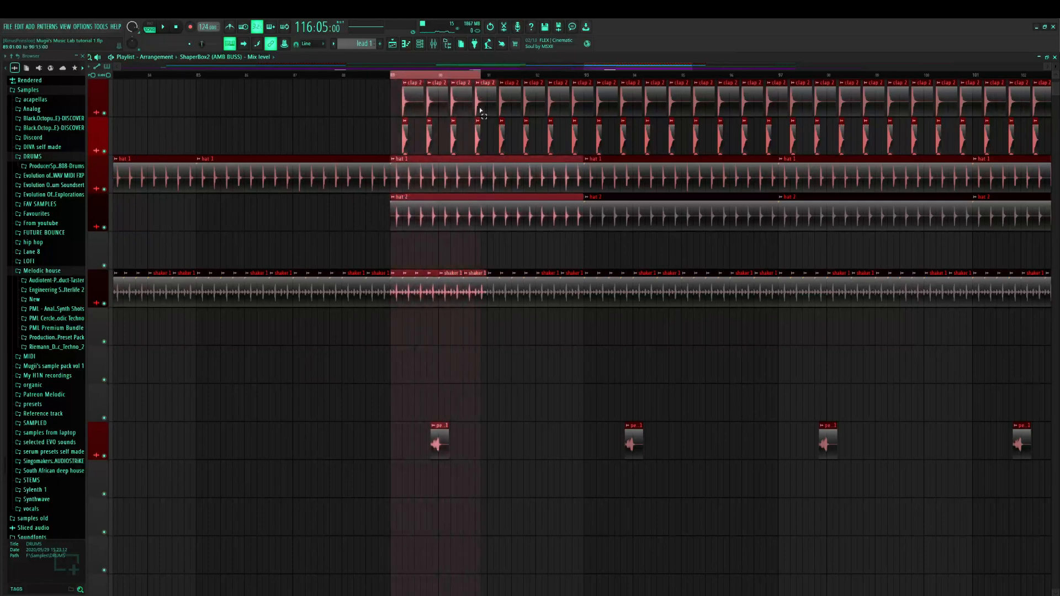
pyautogui.keyDown('ctrl'); pyautogui.click(116, 450); pyautogui.keyUp('ctrl')
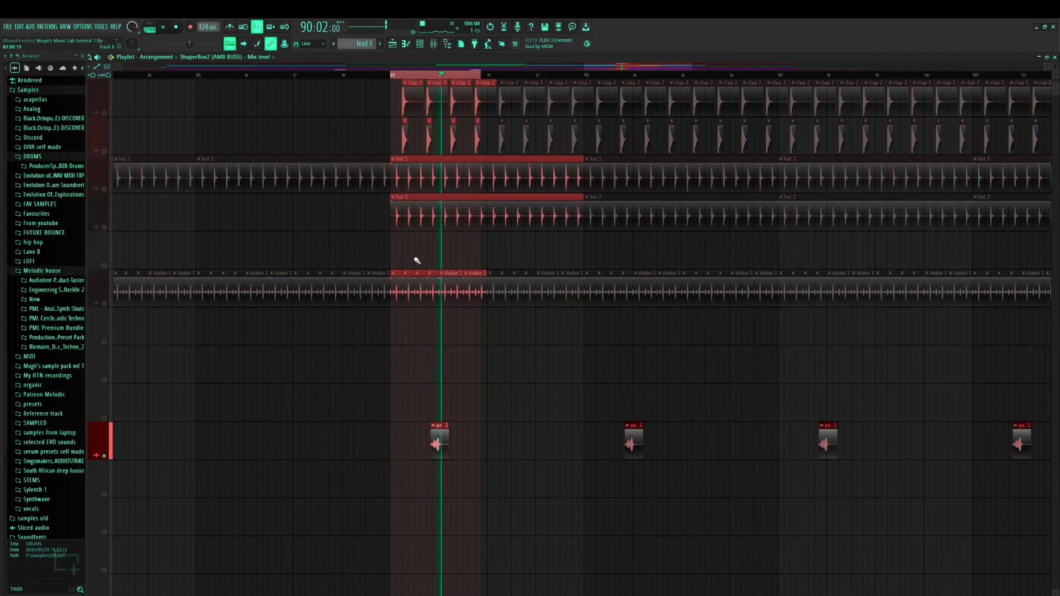
# Inspect the perc 1 and drum bus channels in the mixer, then replay the looped section with all tracks audible
pyautogui.press('F9')
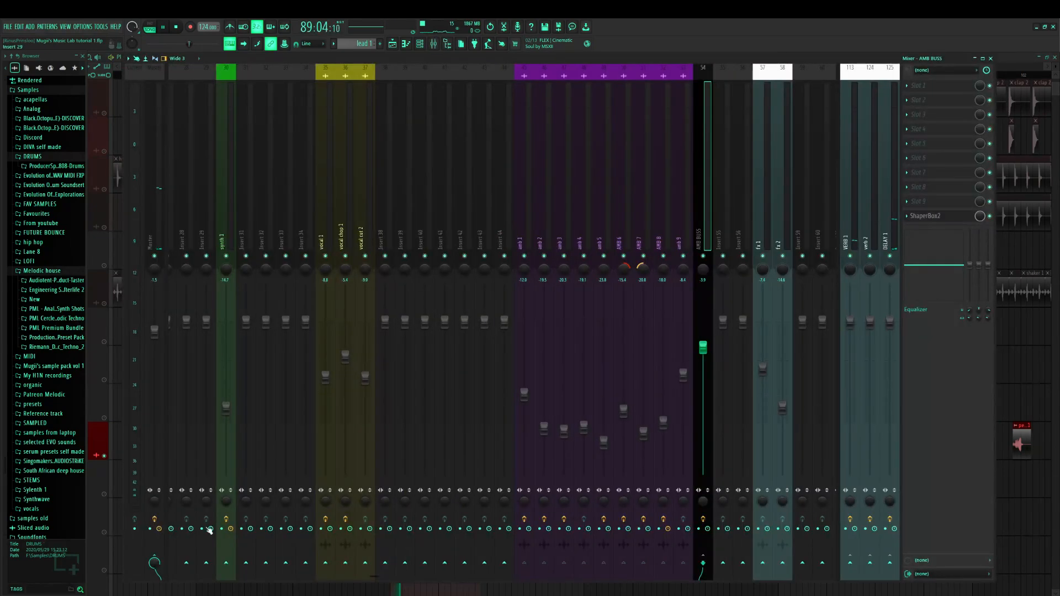
pyautogui.hscroll(-10, 371, 577)
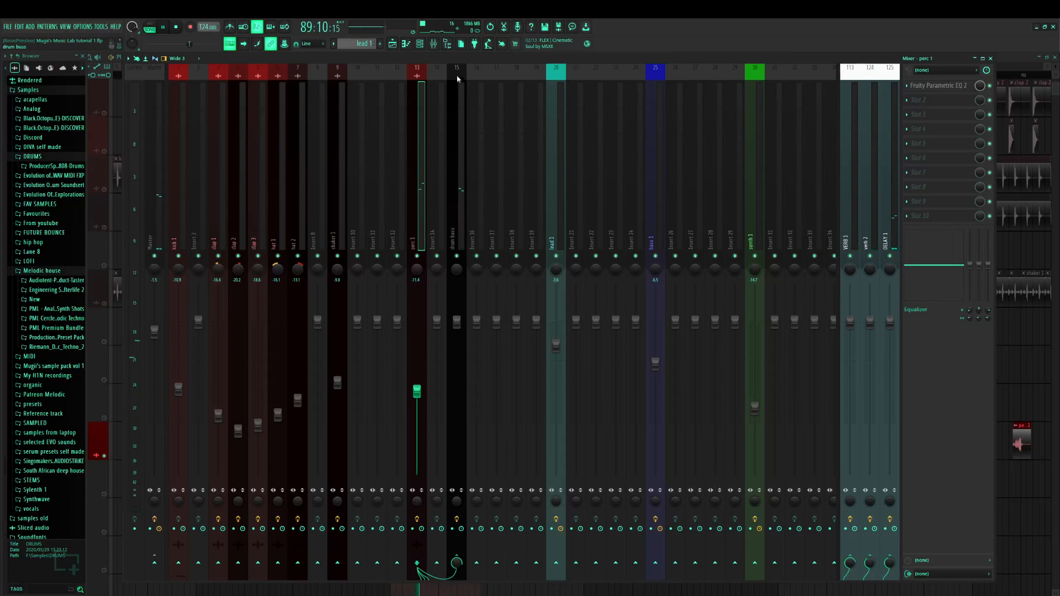
pyautogui.click(397, 47)
pyautogui.press('space')
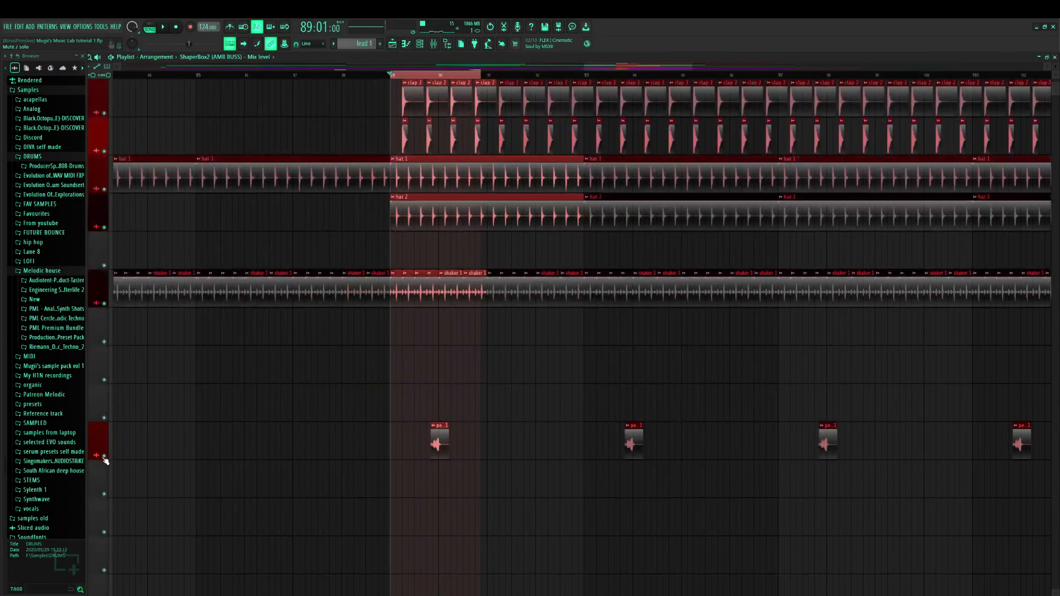
pyautogui.press('space')
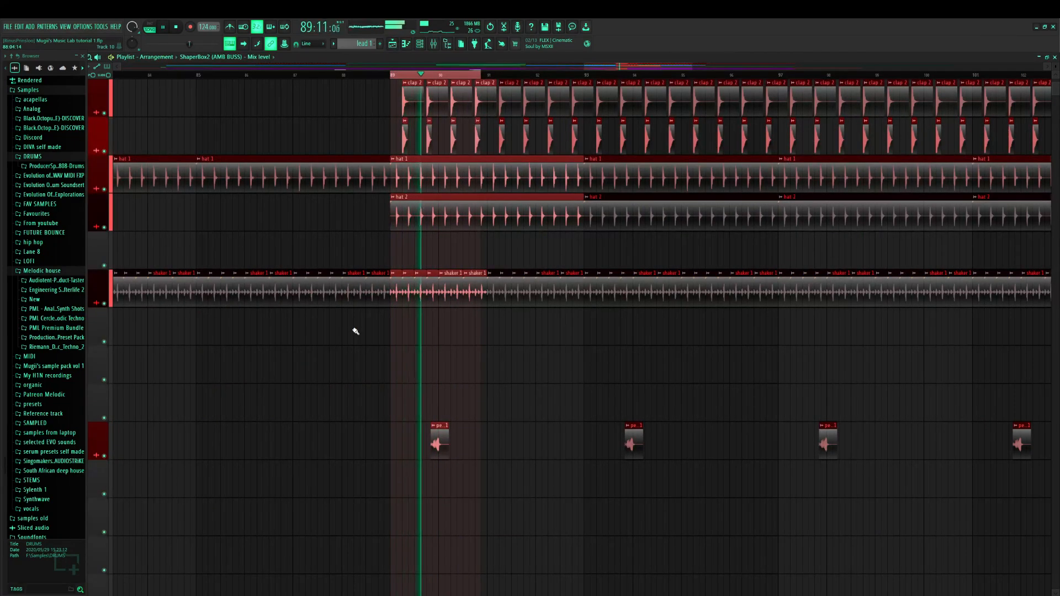
# Clear the loop selection, play the full arrangement from around bar 89 down to the ambience tracks, and stop playback
pyautogui.scroll(-3, 428, 78)
pyautogui.doubleClick(429, 78)
pyautogui.scroll(-10, 372, 236)
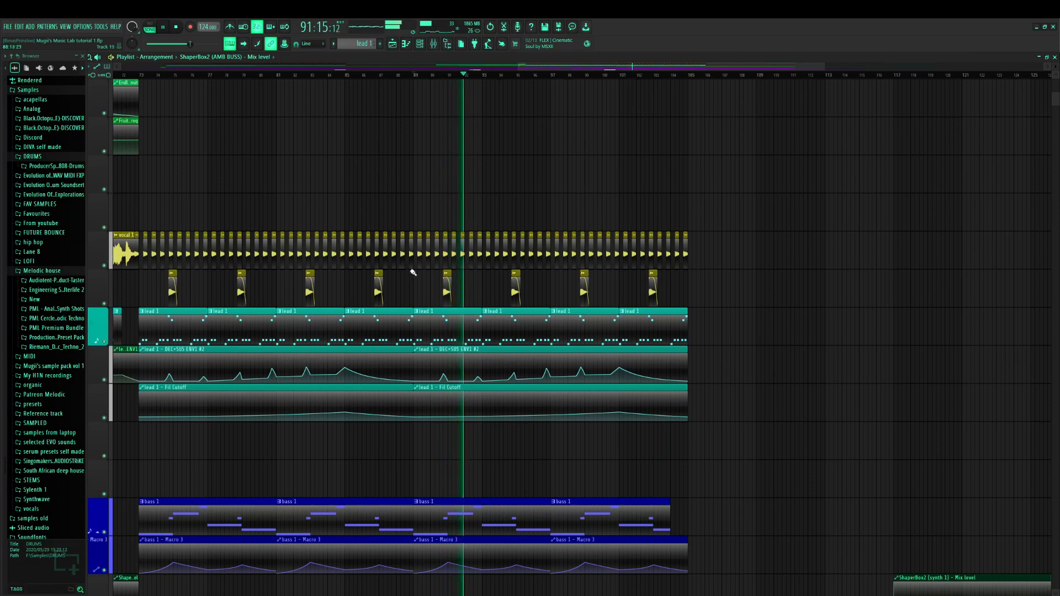
pyautogui.scroll(-12, 386, 262)
pyautogui.scroll(-15, 387, 261)
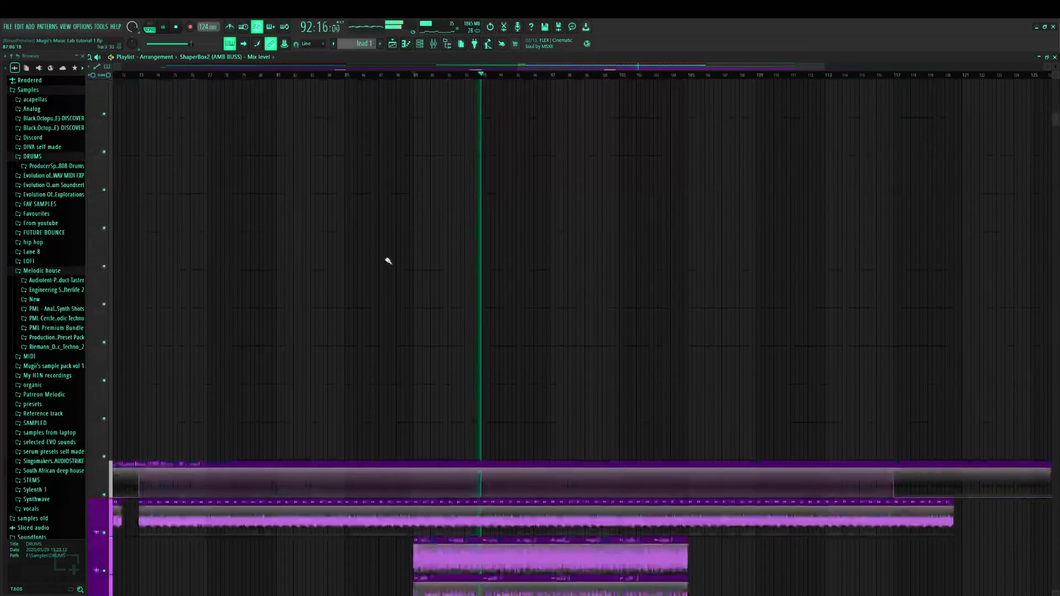
pyautogui.press('space')
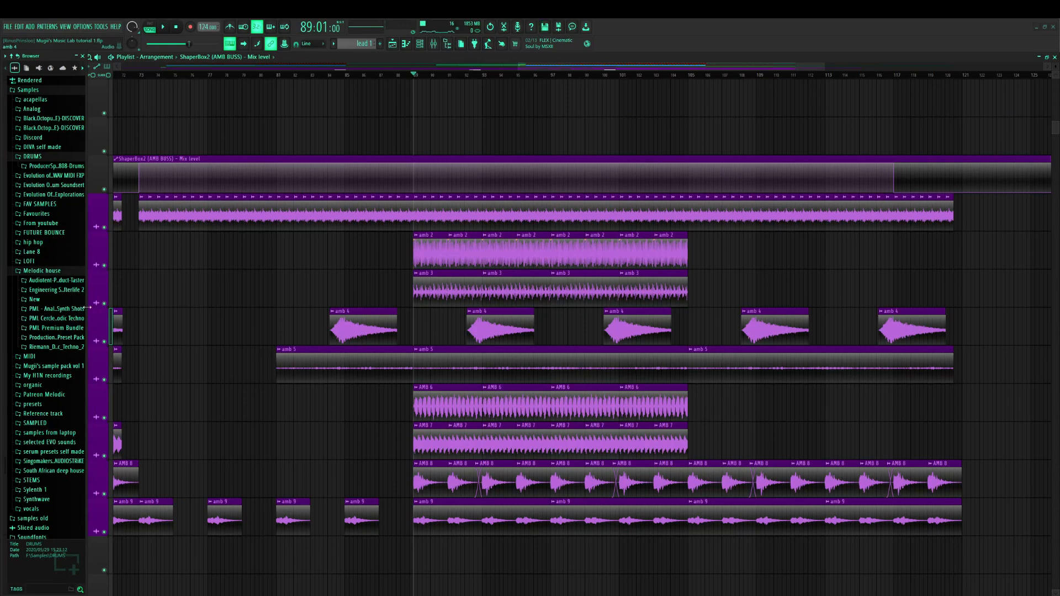
# Solo AMB 6 from bar 89, bring in AMB 7, AMB 8, amb 9 and amb 5 one by one, and restore all tracks
pyautogui.rightClick(104, 418)
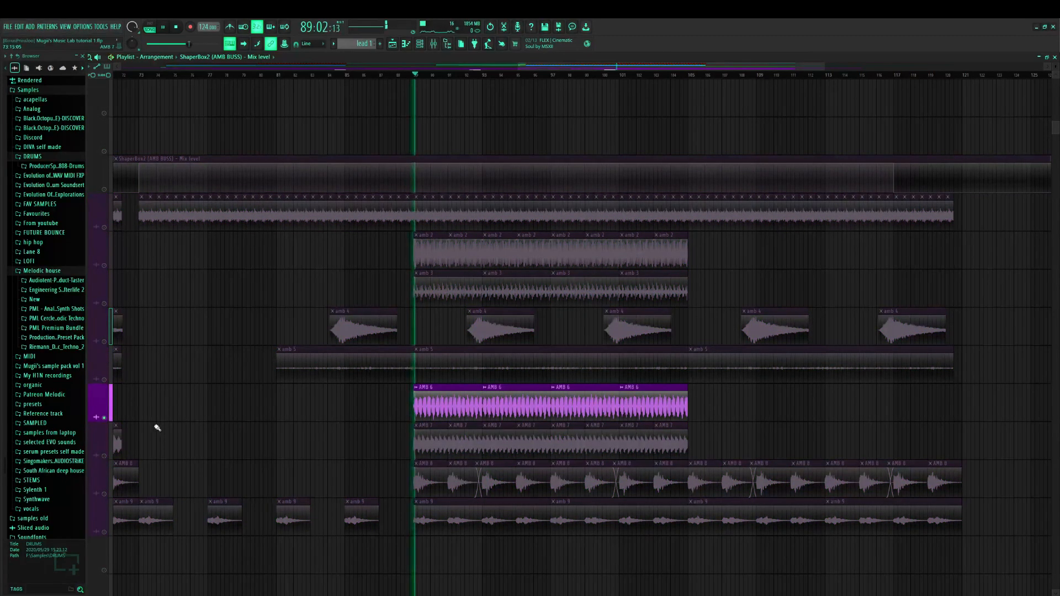
pyautogui.click(104, 456)
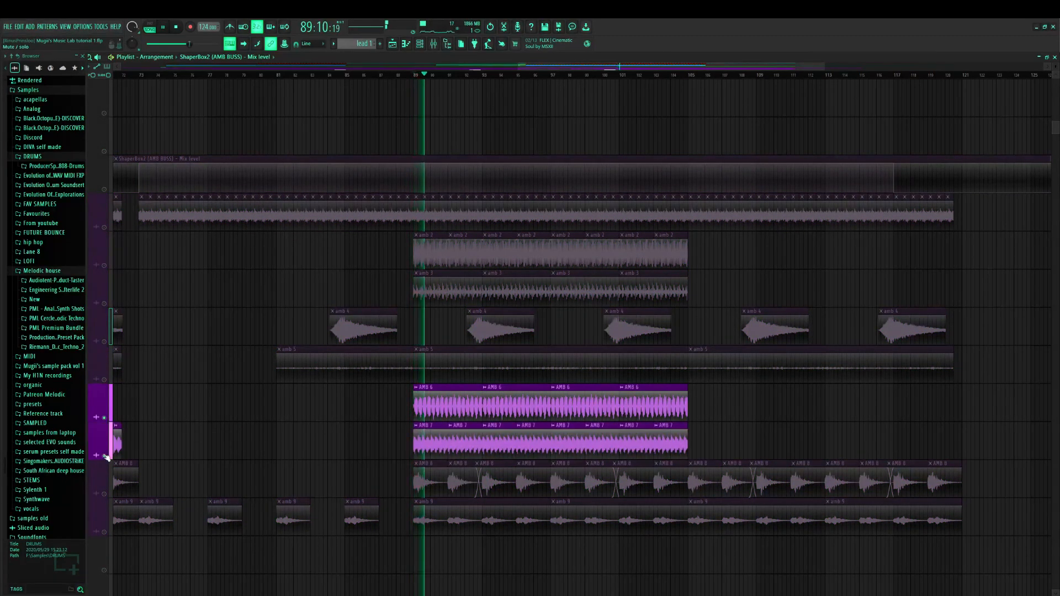
pyautogui.click(106, 495)
pyautogui.click(105, 533)
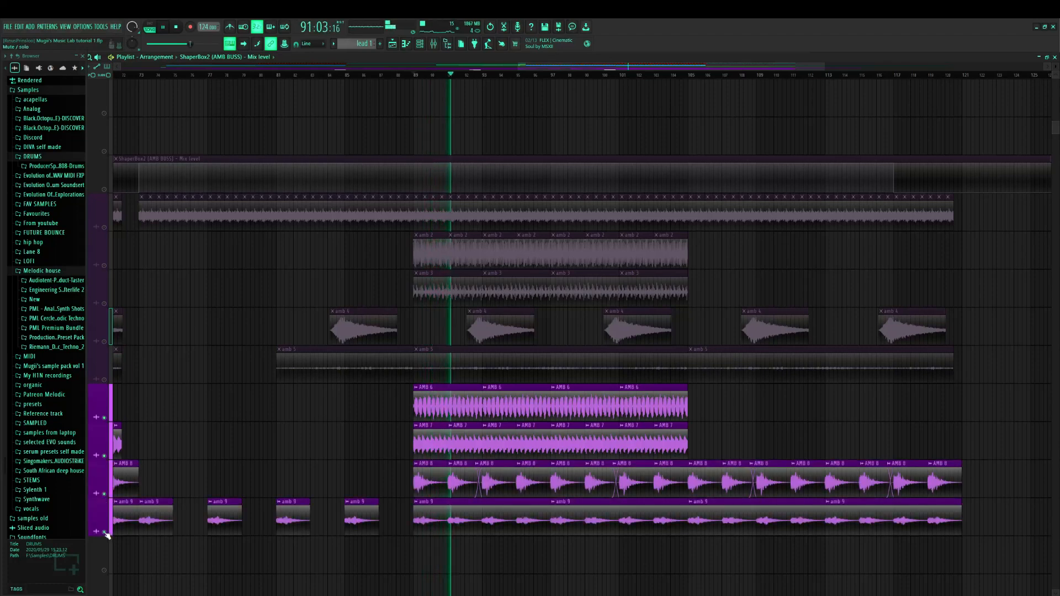
pyautogui.click(105, 380)
pyautogui.press('space')
pyautogui.rightClick(104, 380)
pyautogui.rightClick(105, 380)
# Audition the soloed lead 1 track with its DEC+SUS ENV1 automation from bar 89, then play it with all tracks restored
pyautogui.scroll(8, 249, 362)
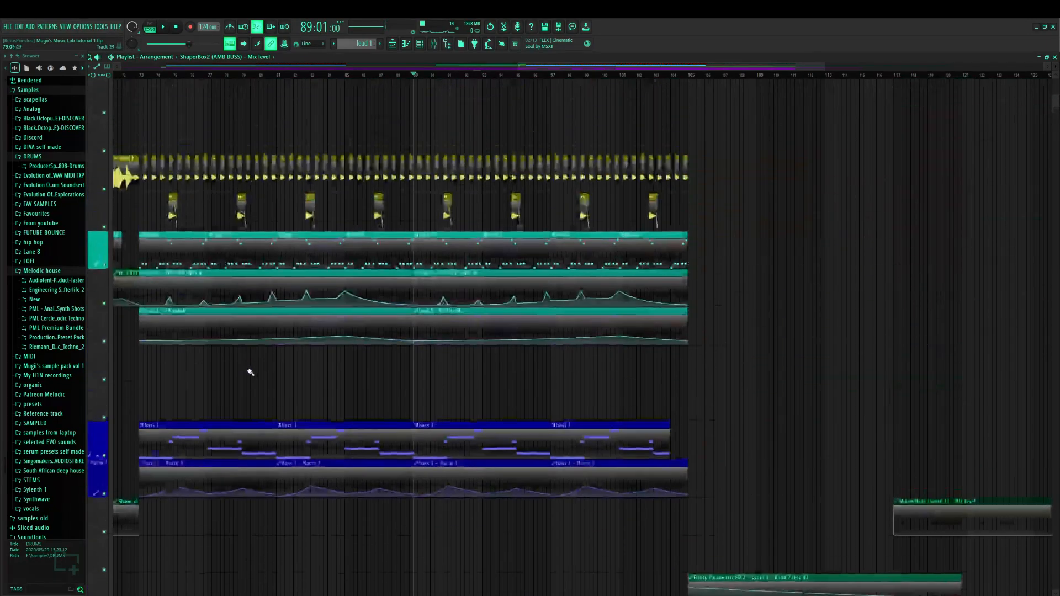
pyautogui.scroll(4, 250, 373)
pyautogui.rightClick(105, 418)
pyautogui.click(104, 456)
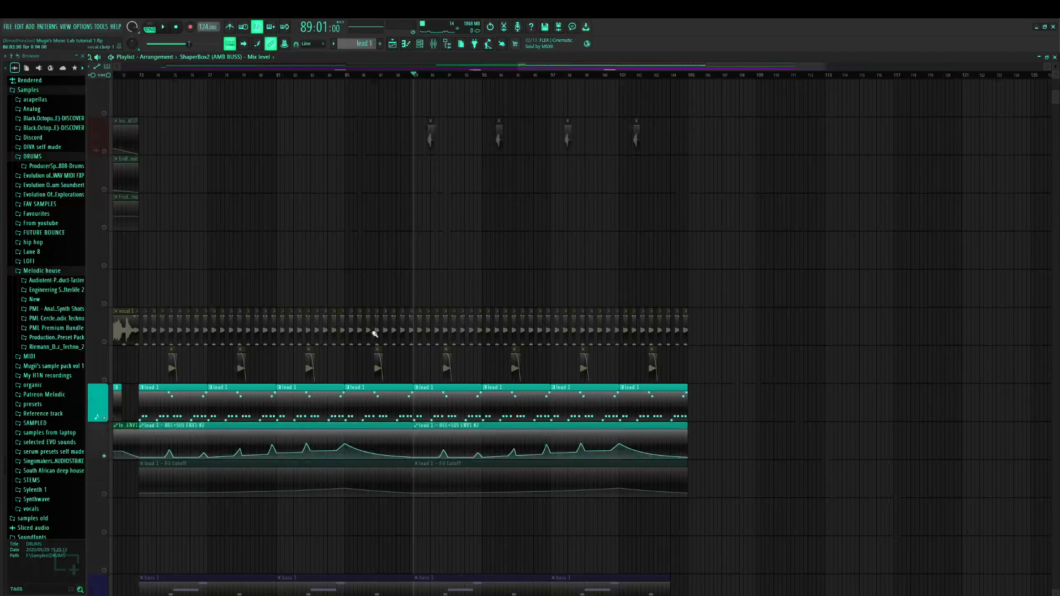
pyautogui.press('space')
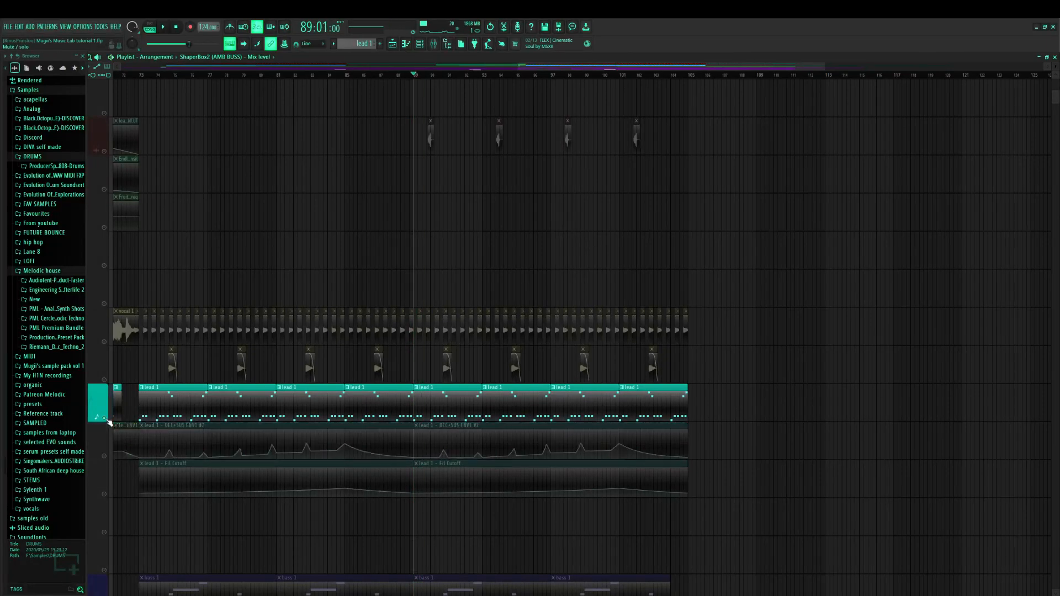
pyautogui.rightClick(105, 419)
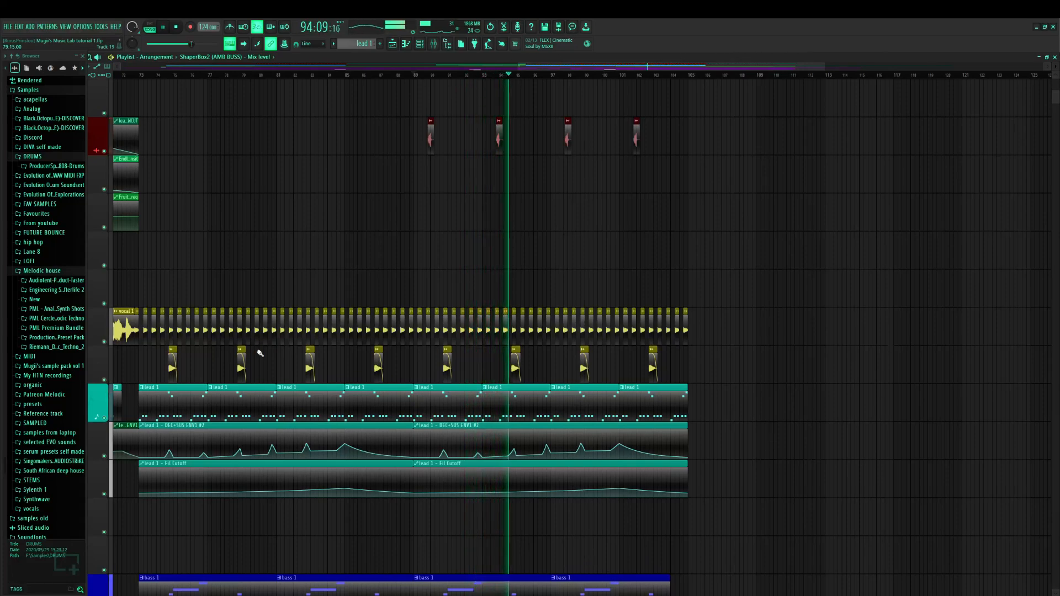
pyautogui.press('space')
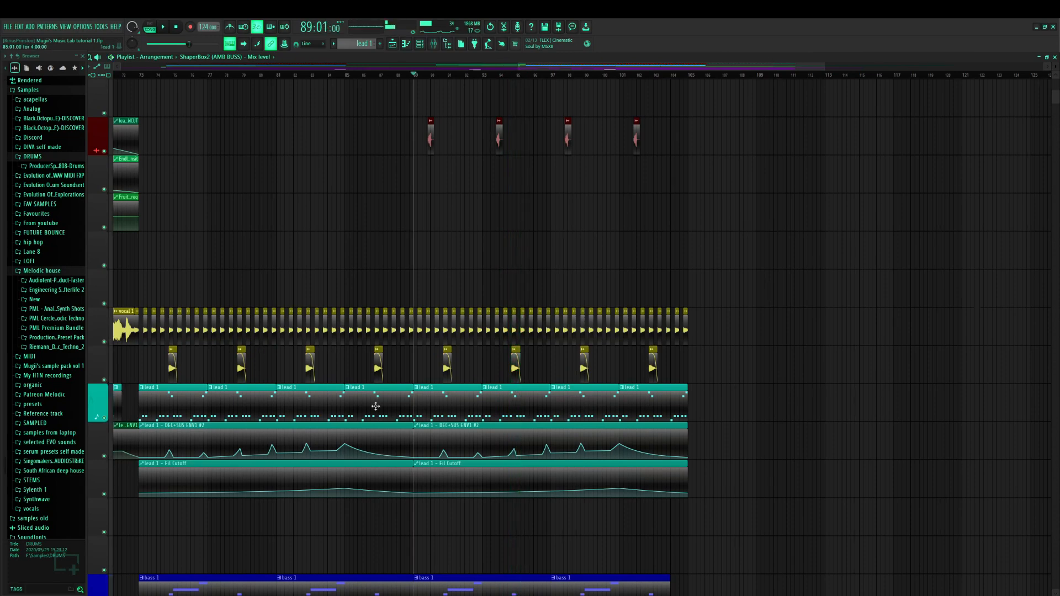
# Show the unsorted channels in the channel rack and open the lead 1 pattern in the piano roll
pyautogui.click(420, 43)
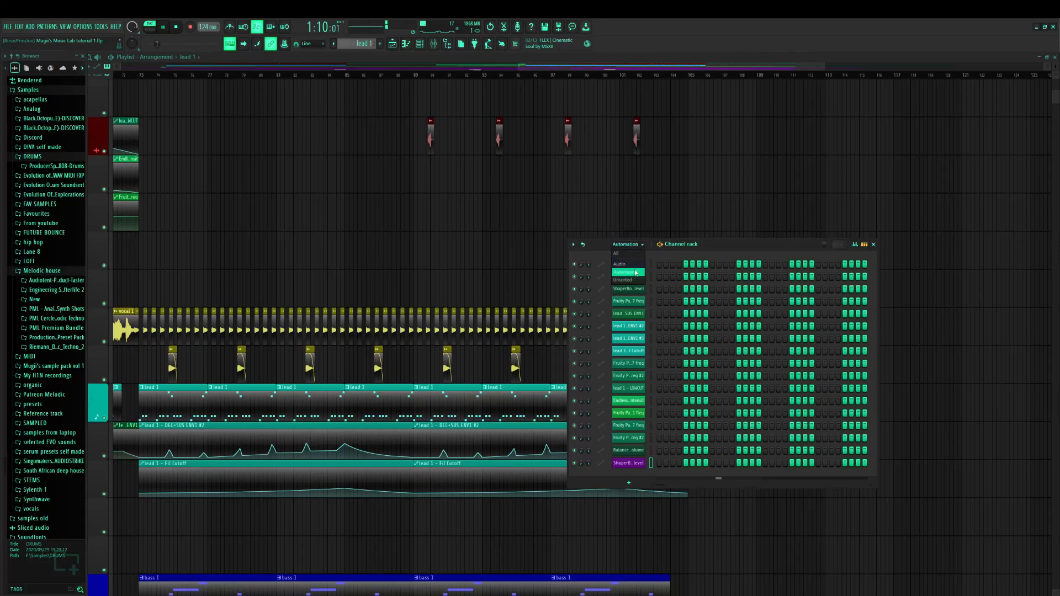
pyautogui.click(634, 281)
pyautogui.click(682, 330)
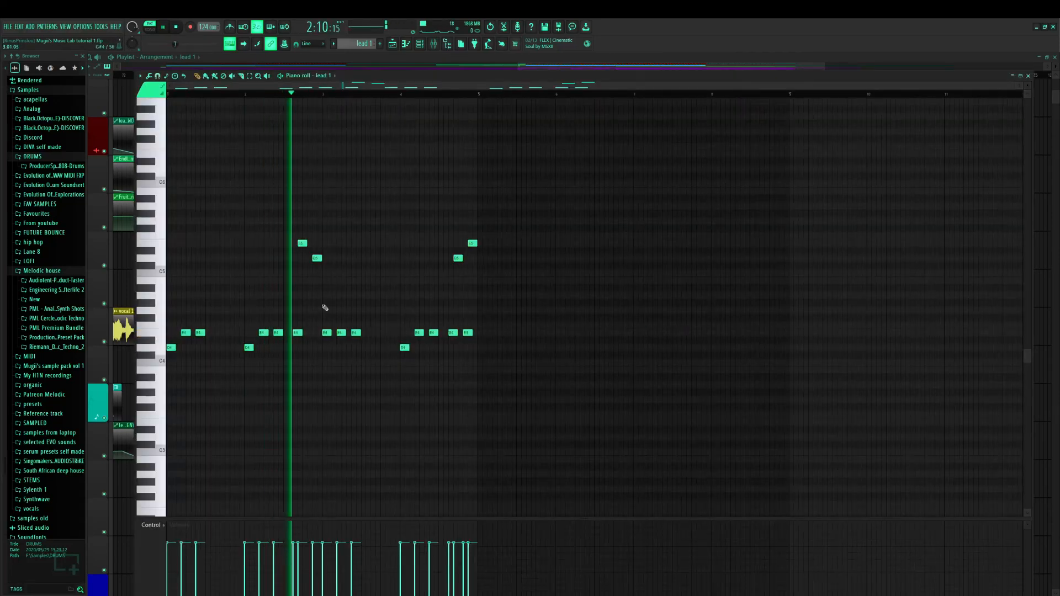
# Audition the lead 1 pattern in the piano roll, stop it, and return to the playlist arrangement
pyautogui.press('space')
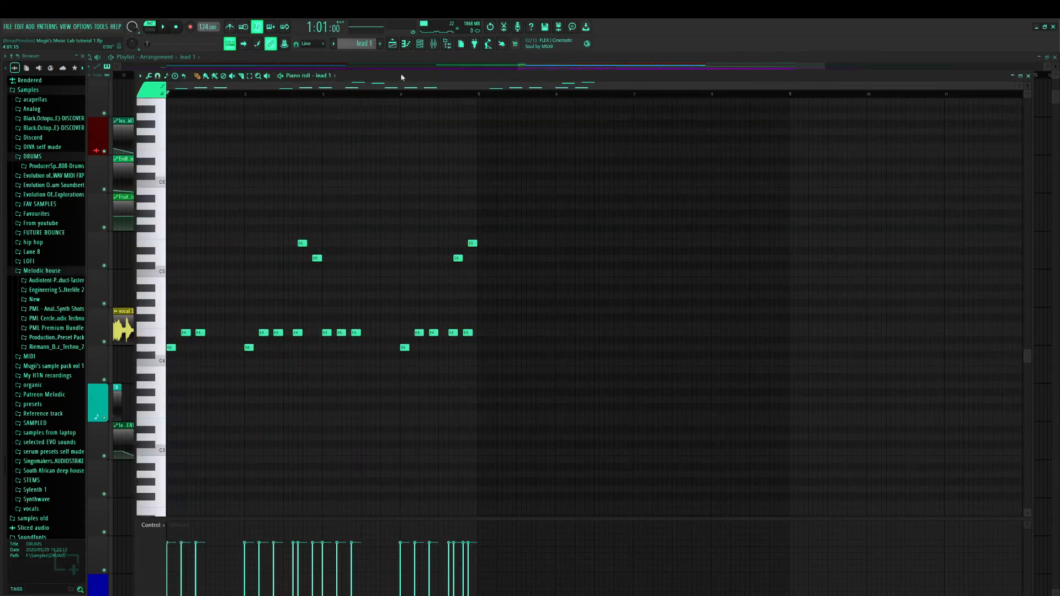
pyautogui.press('space')
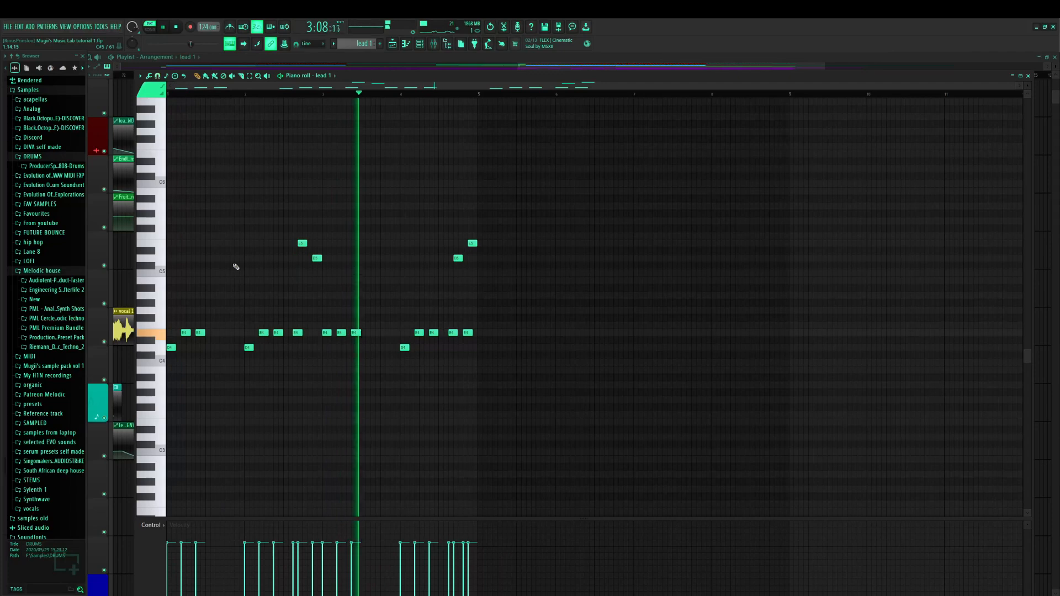
pyautogui.press('space')
pyautogui.click(392, 45)
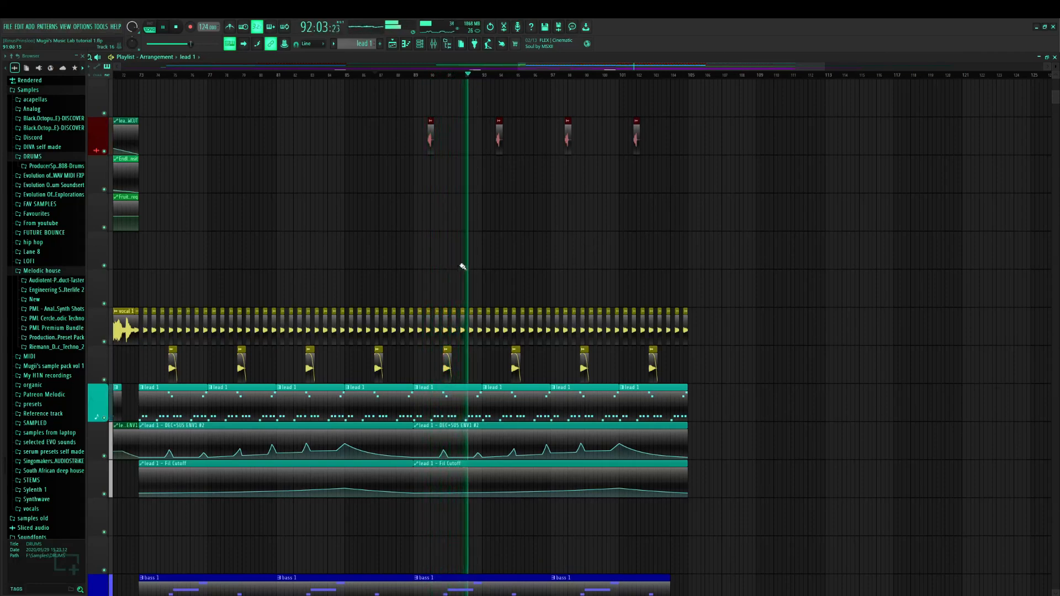
# Play the full arrangement through the drop while reviewing the drum tracks, then show the earlier section with the break at bars 41 to 57
pyautogui.scroll(6, 589, 230)
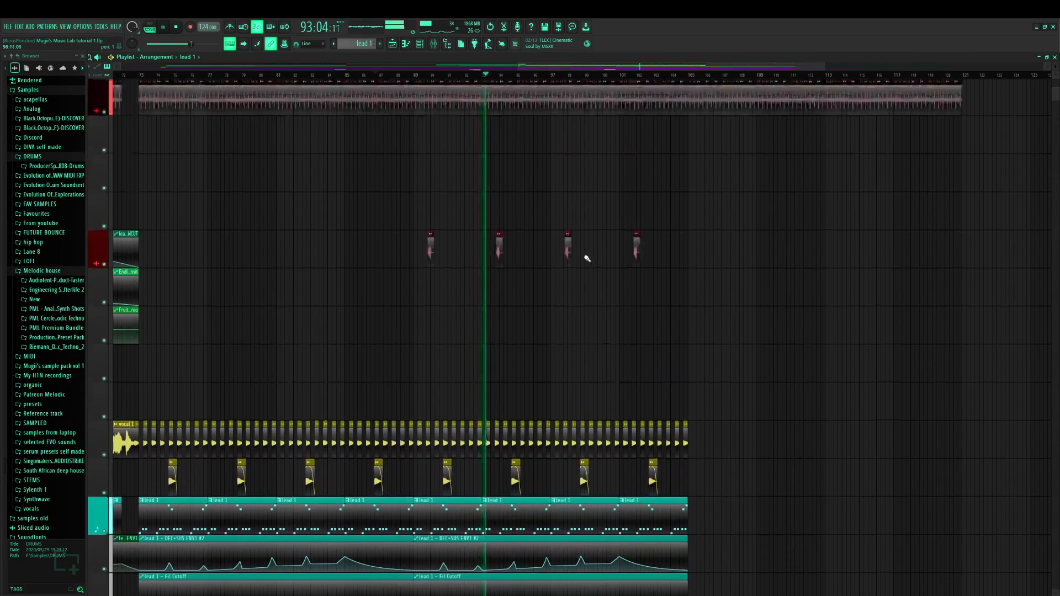
pyautogui.scroll(1, 597, 268)
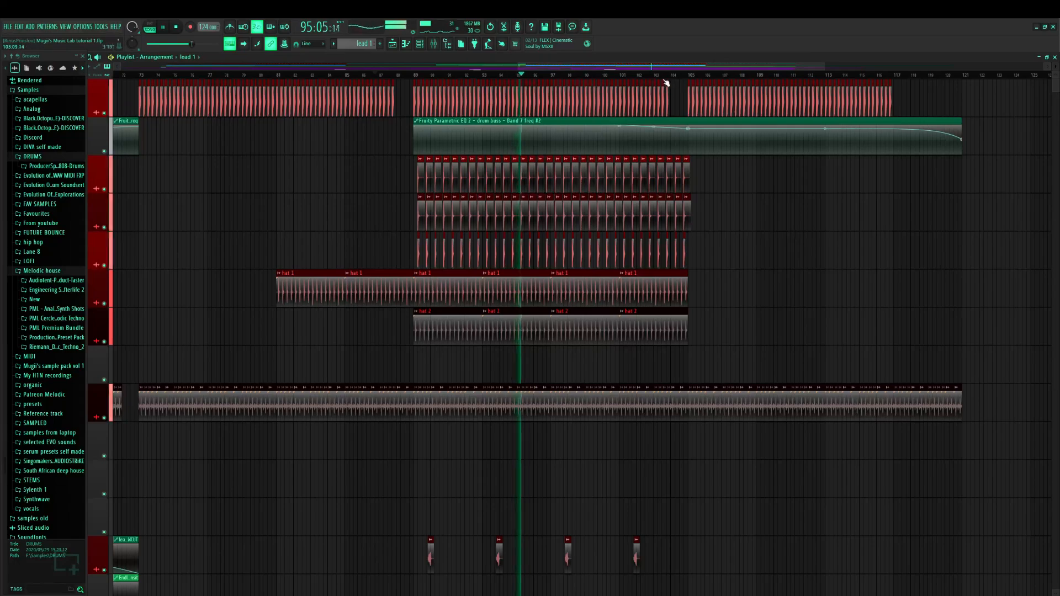
pyautogui.moveTo(666, 74); pyautogui.dragTo(417, 67)
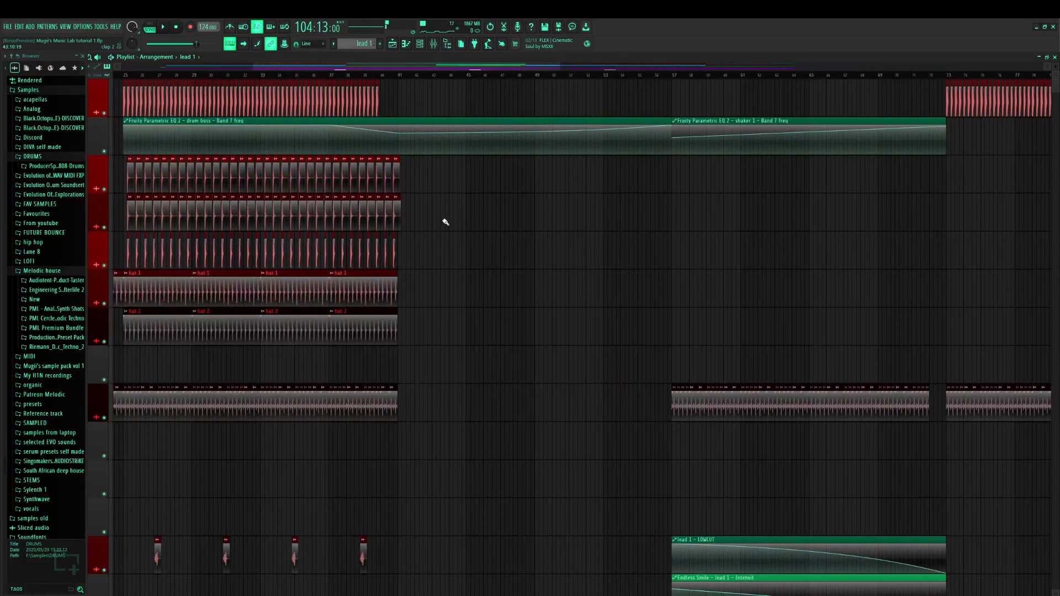
pyautogui.scroll(-10, 429, 279)
pyautogui.scroll(-10, 429, 279)
pyautogui.scroll(18, 427, 277)
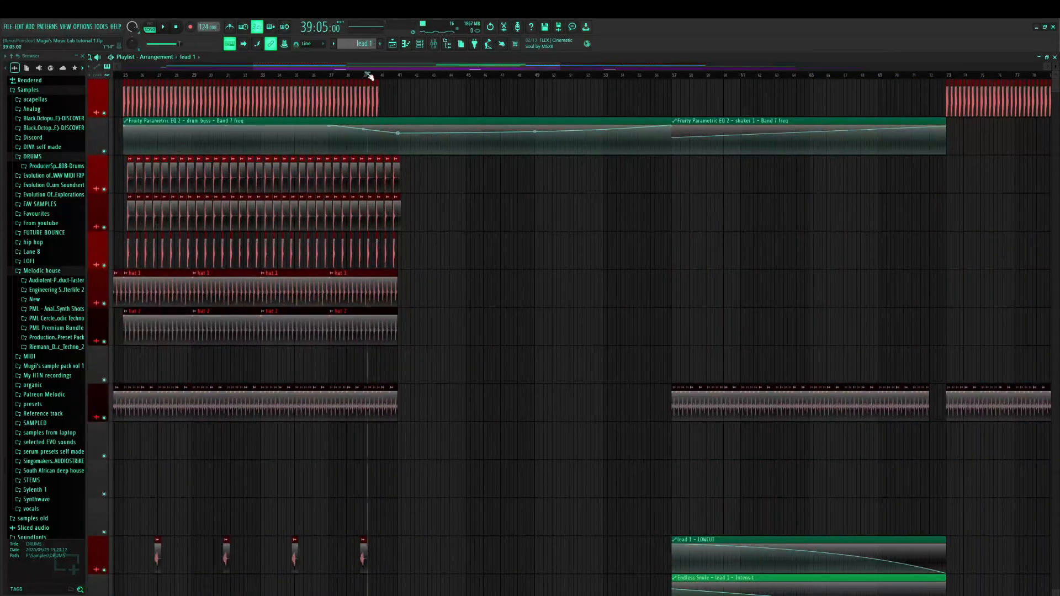
# Play the arrangement from bar 39 into the break and examine its lead, bass, SYNTH 1 and vocal tracks
pyautogui.scroll(-15, 464, 257)
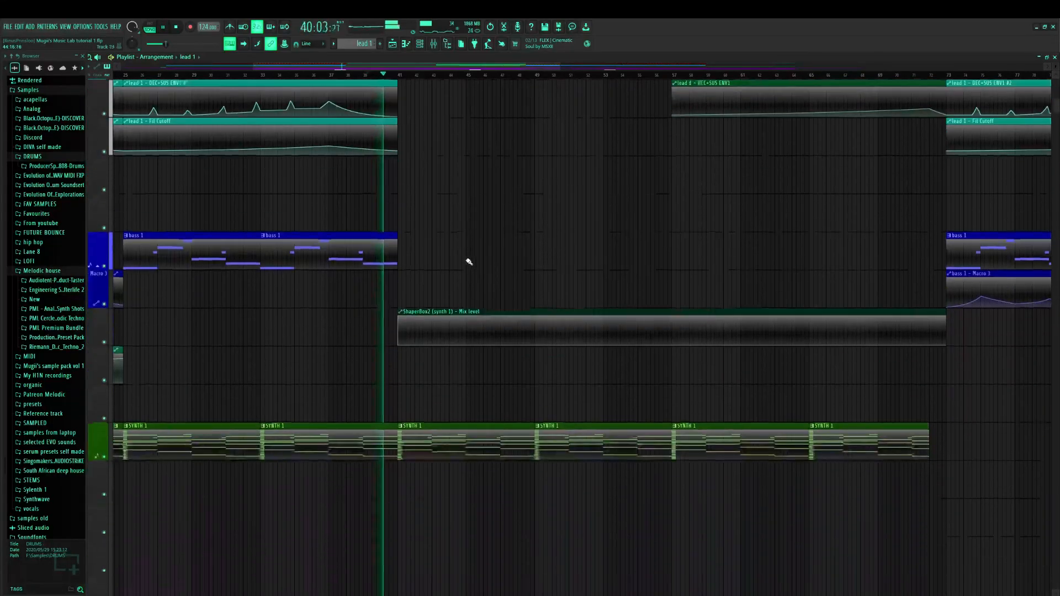
pyautogui.scroll(1, 484, 272)
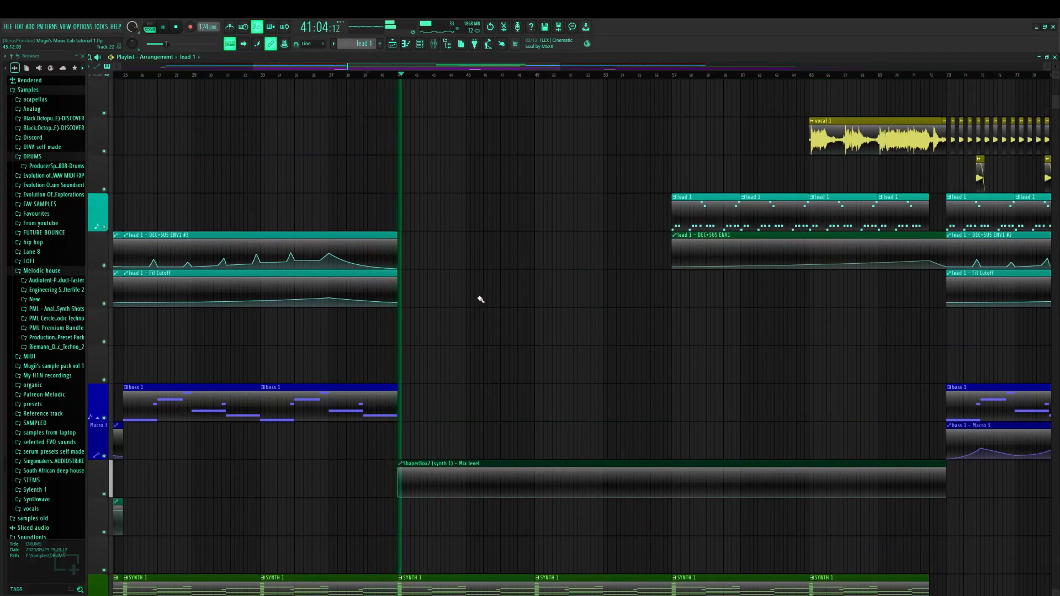
pyautogui.scroll(-2, 441, 370)
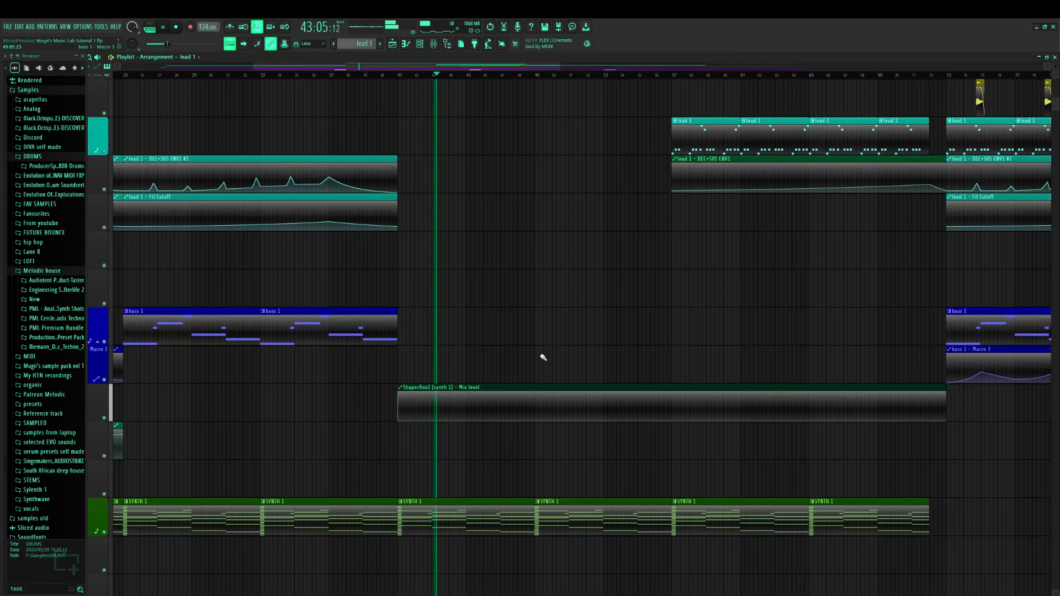
pyautogui.scroll(-3, 543, 359)
pyautogui.scroll(-4, 543, 356)
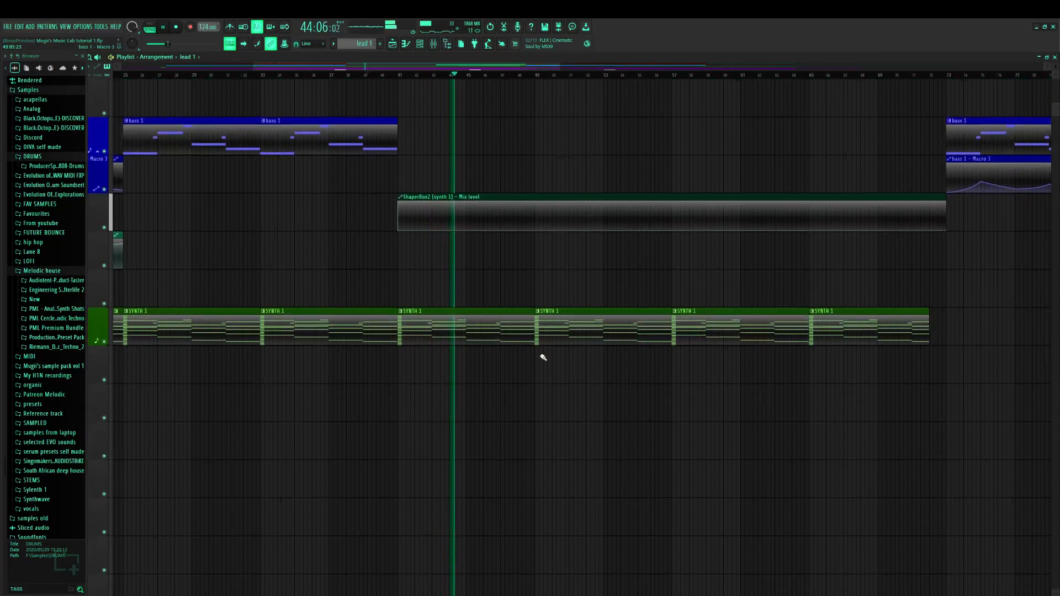
pyautogui.scroll(5, 563, 376)
pyautogui.scroll(15, 582, 391)
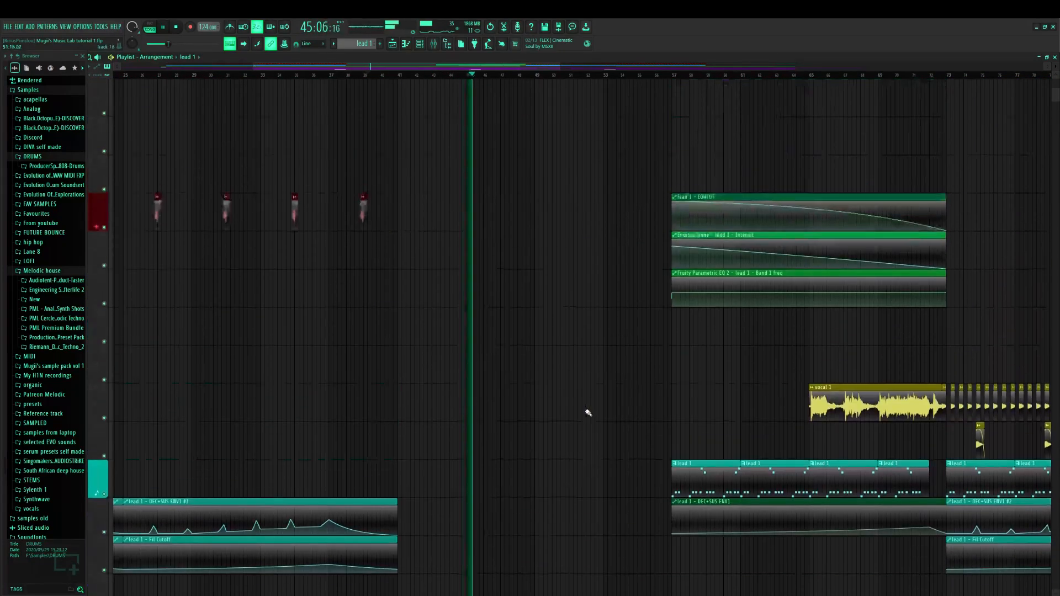
pyautogui.scroll(-5, 587, 415)
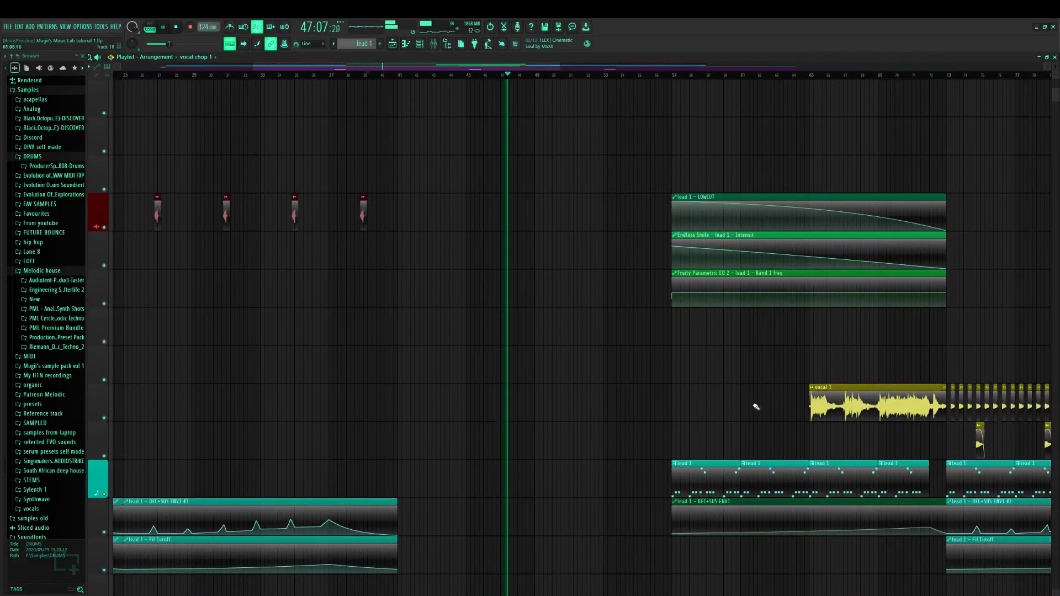
# Try four vocal chop 1 clips half a bar apart on the vocal track from bar 49, and stop playback
pyautogui.click(542, 404)
pyautogui.click(549, 405)
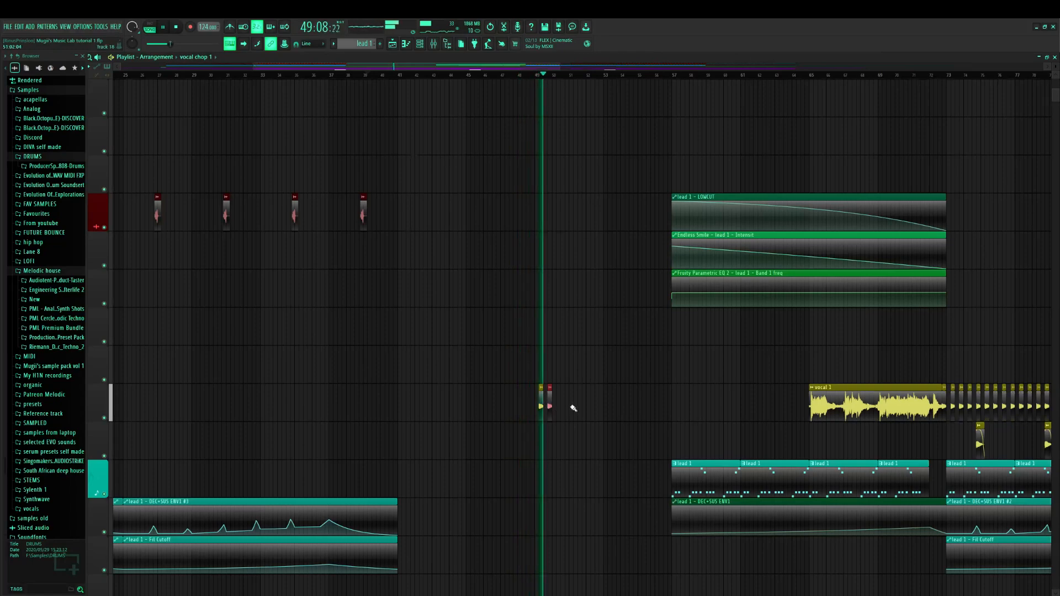
pyautogui.click(558, 406)
pyautogui.click(567, 406)
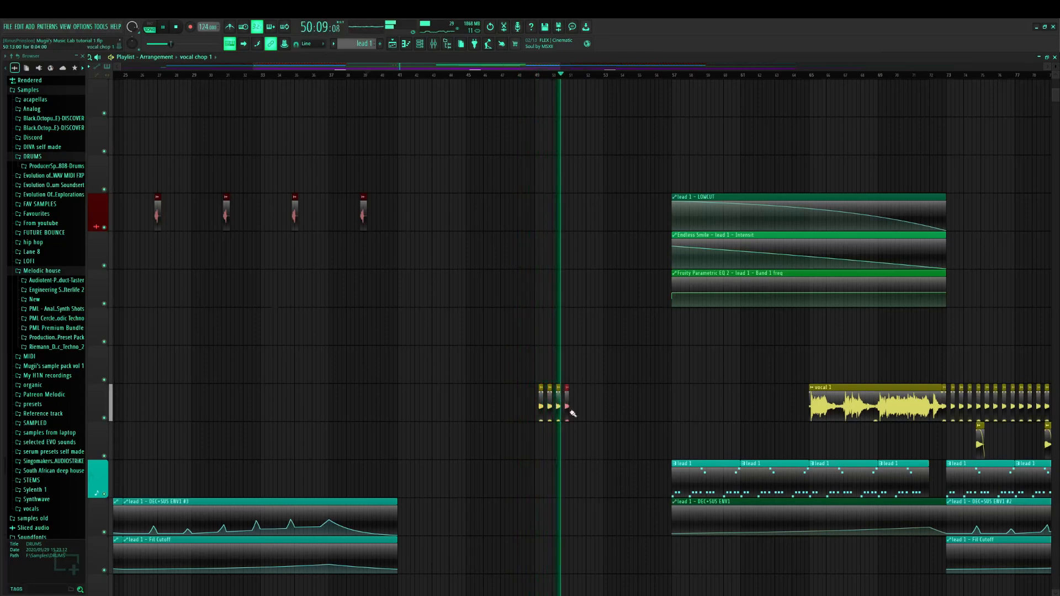
pyautogui.press('space')
pyautogui.scroll(5, 577, 387)
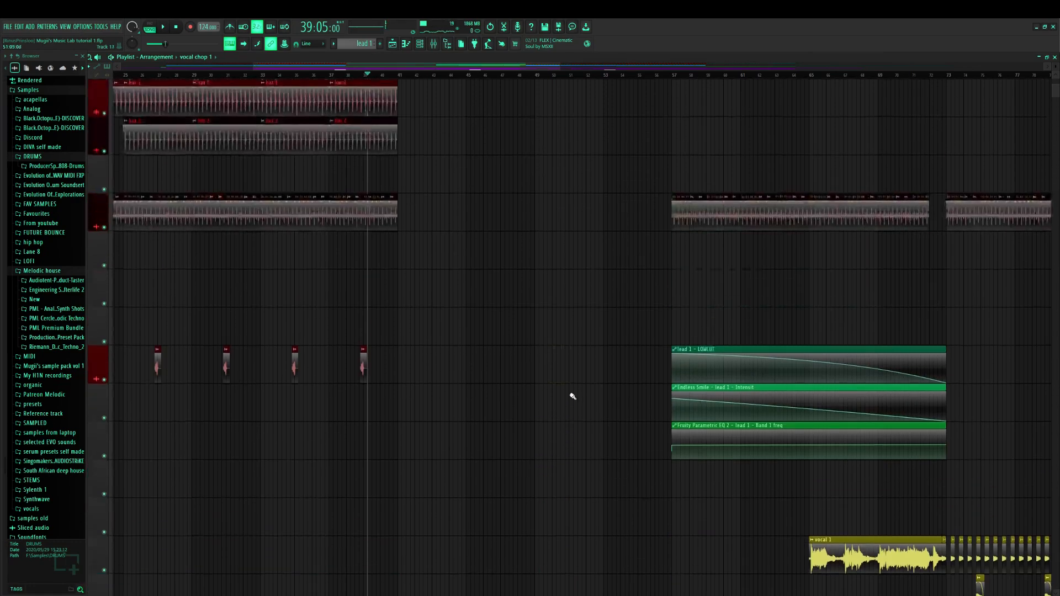